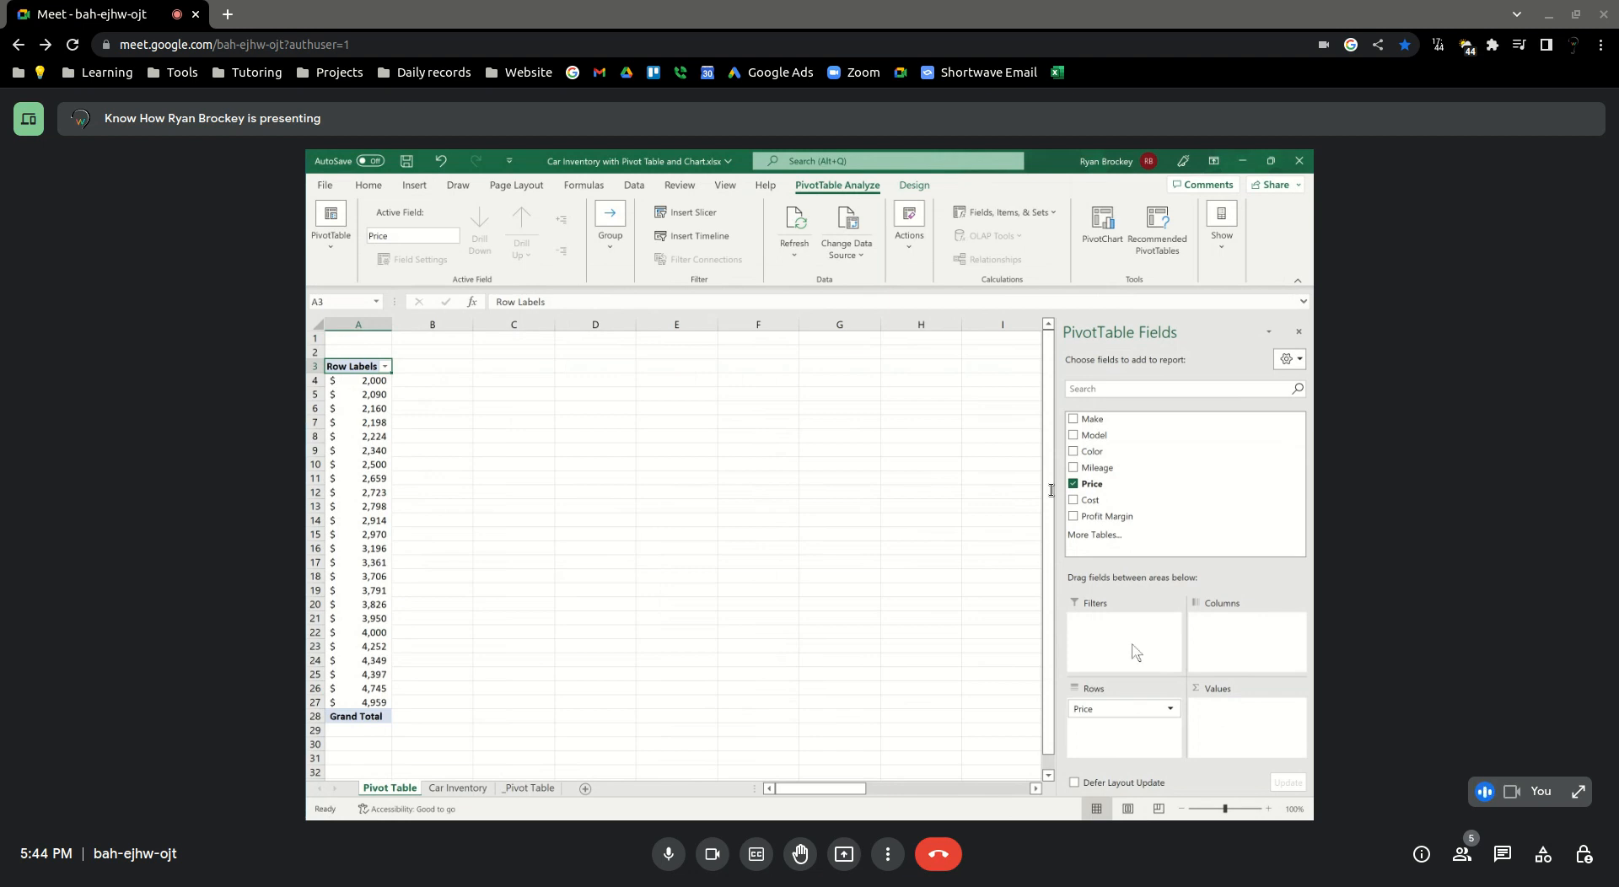
Add the Price field to the PivotTable's Values area and summarize it by Count
drag(1092, 483, 1227, 729)
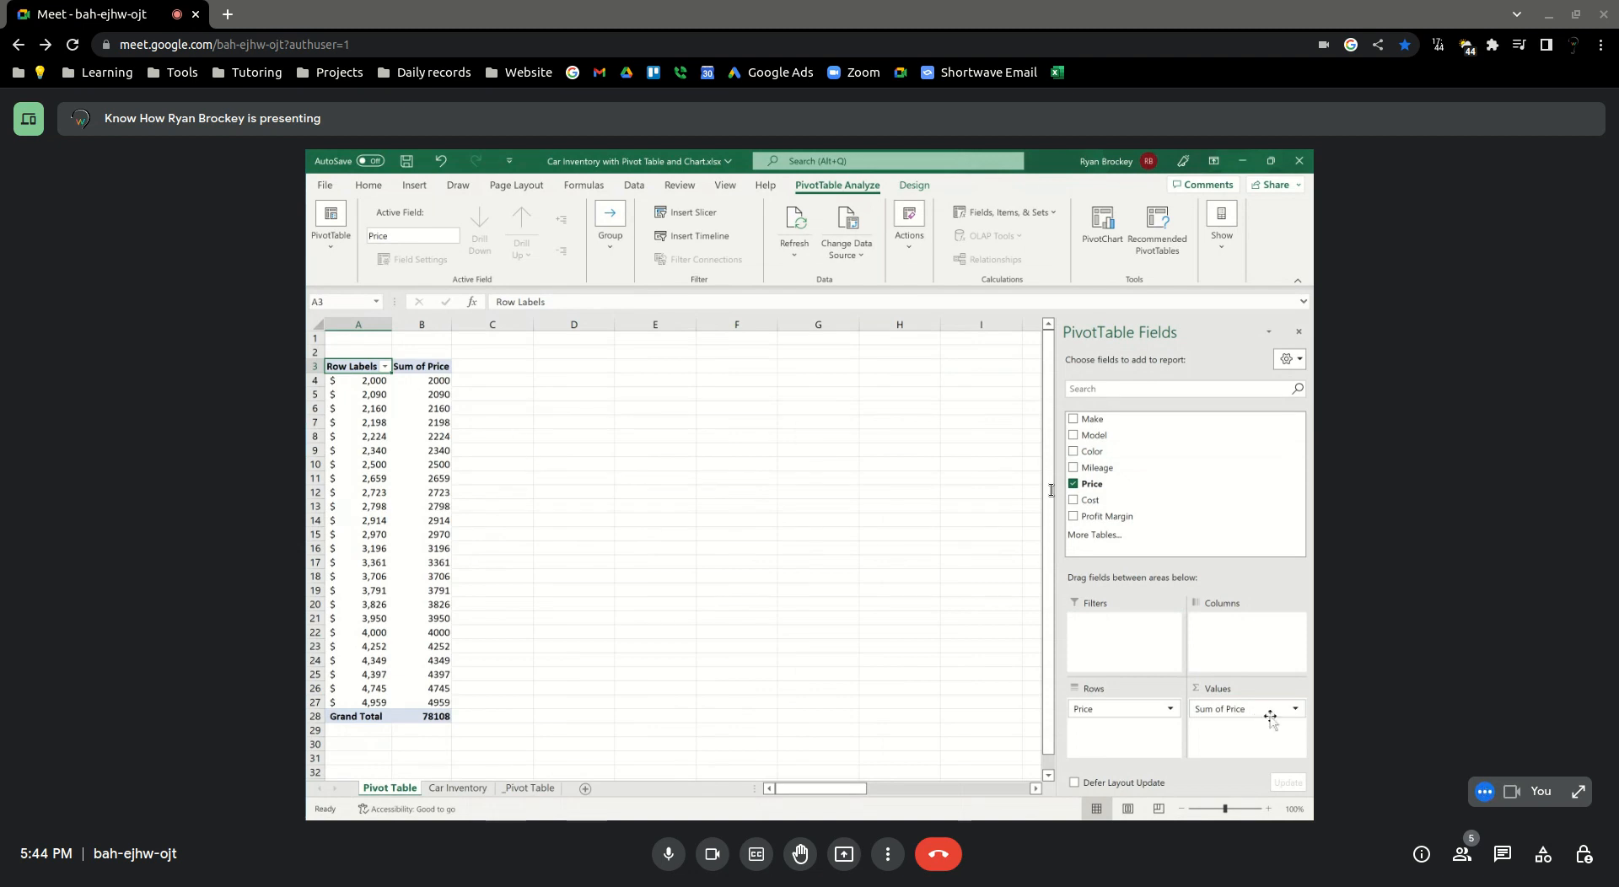
click(1294, 714)
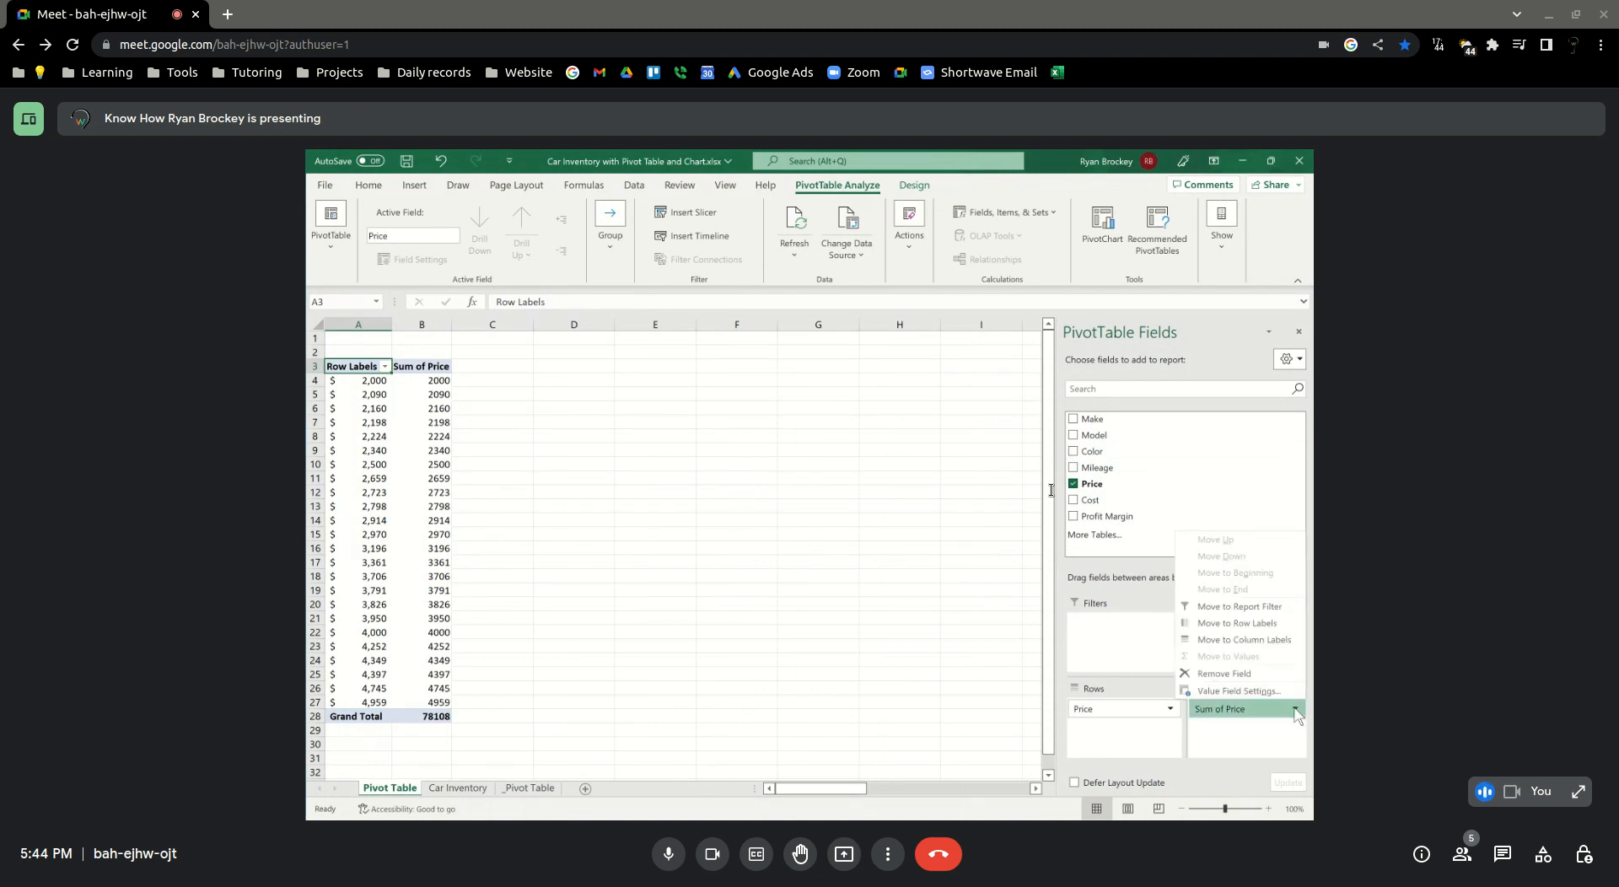
click(1262, 694)
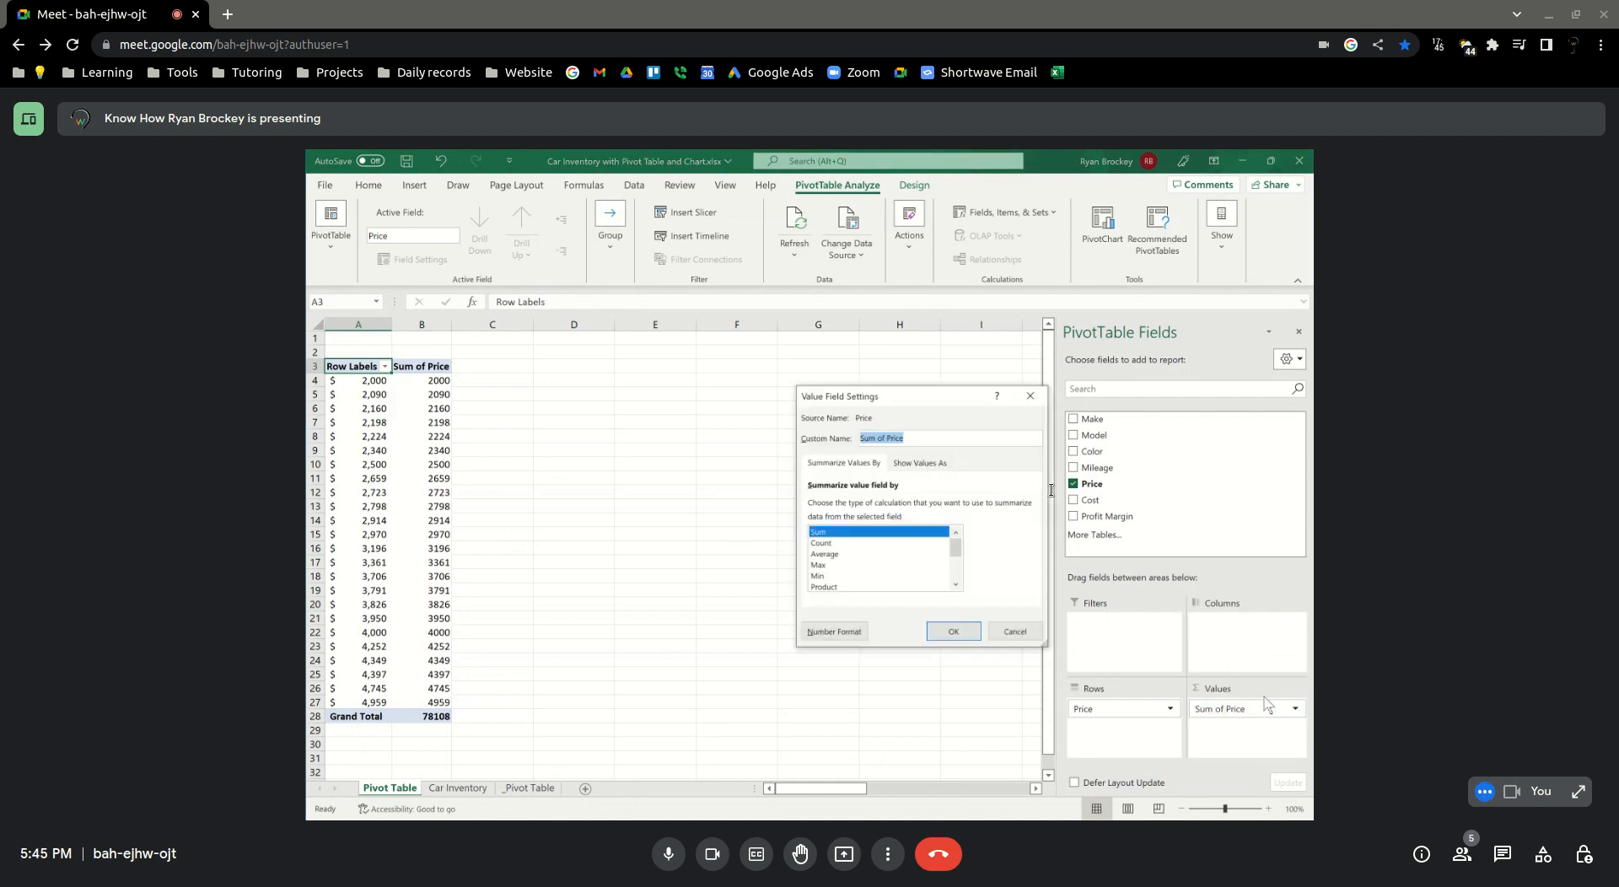
click(1013, 632)
click(1298, 710)
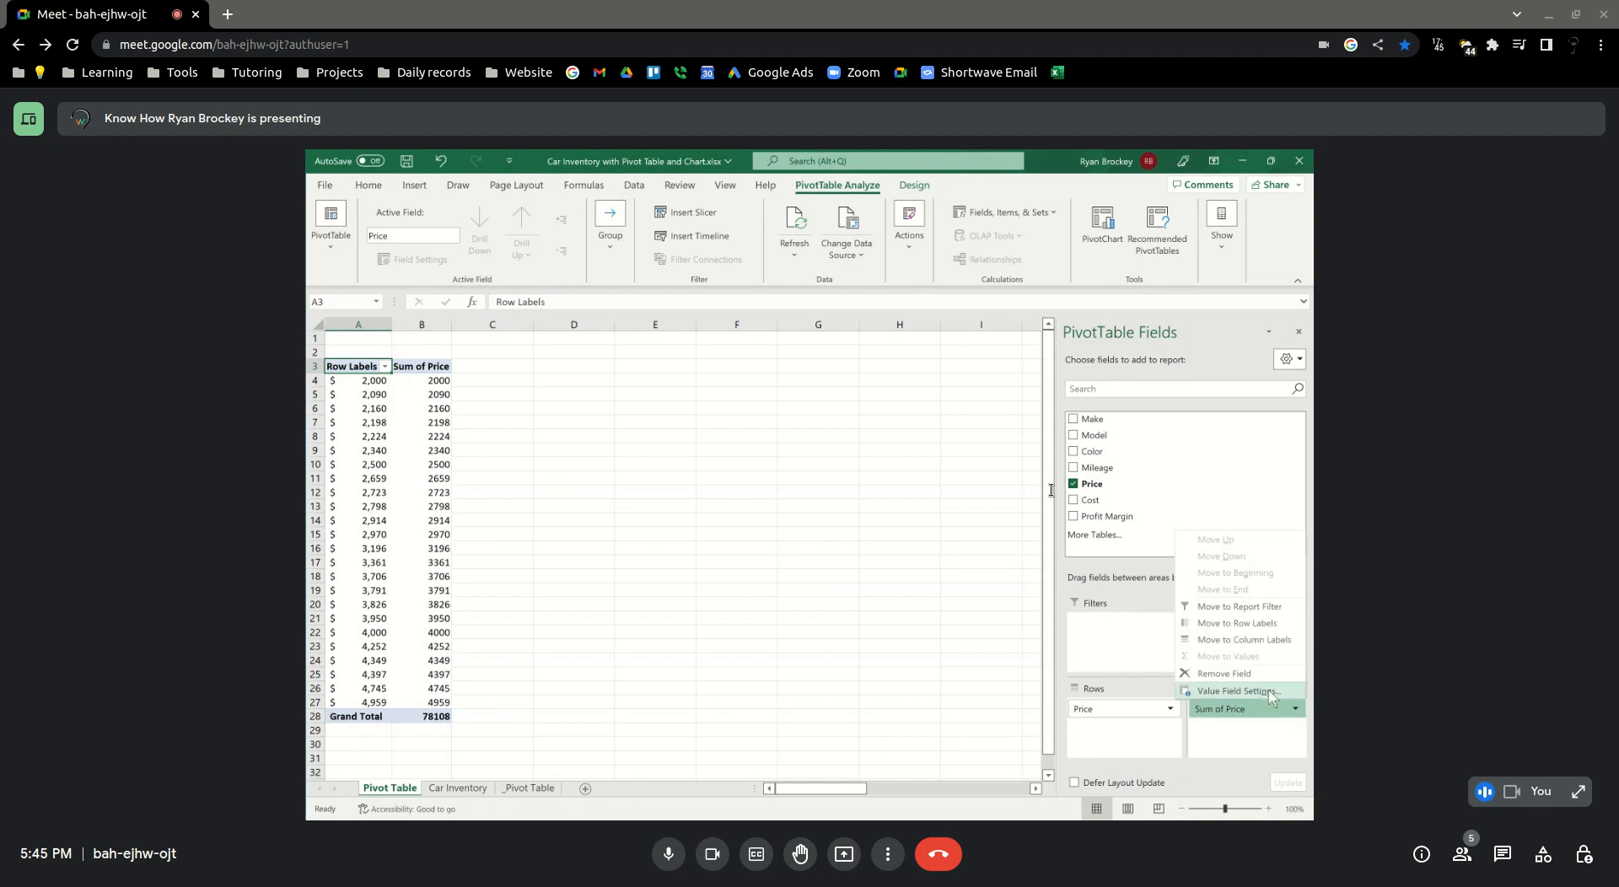
click(1262, 691)
click(833, 543)
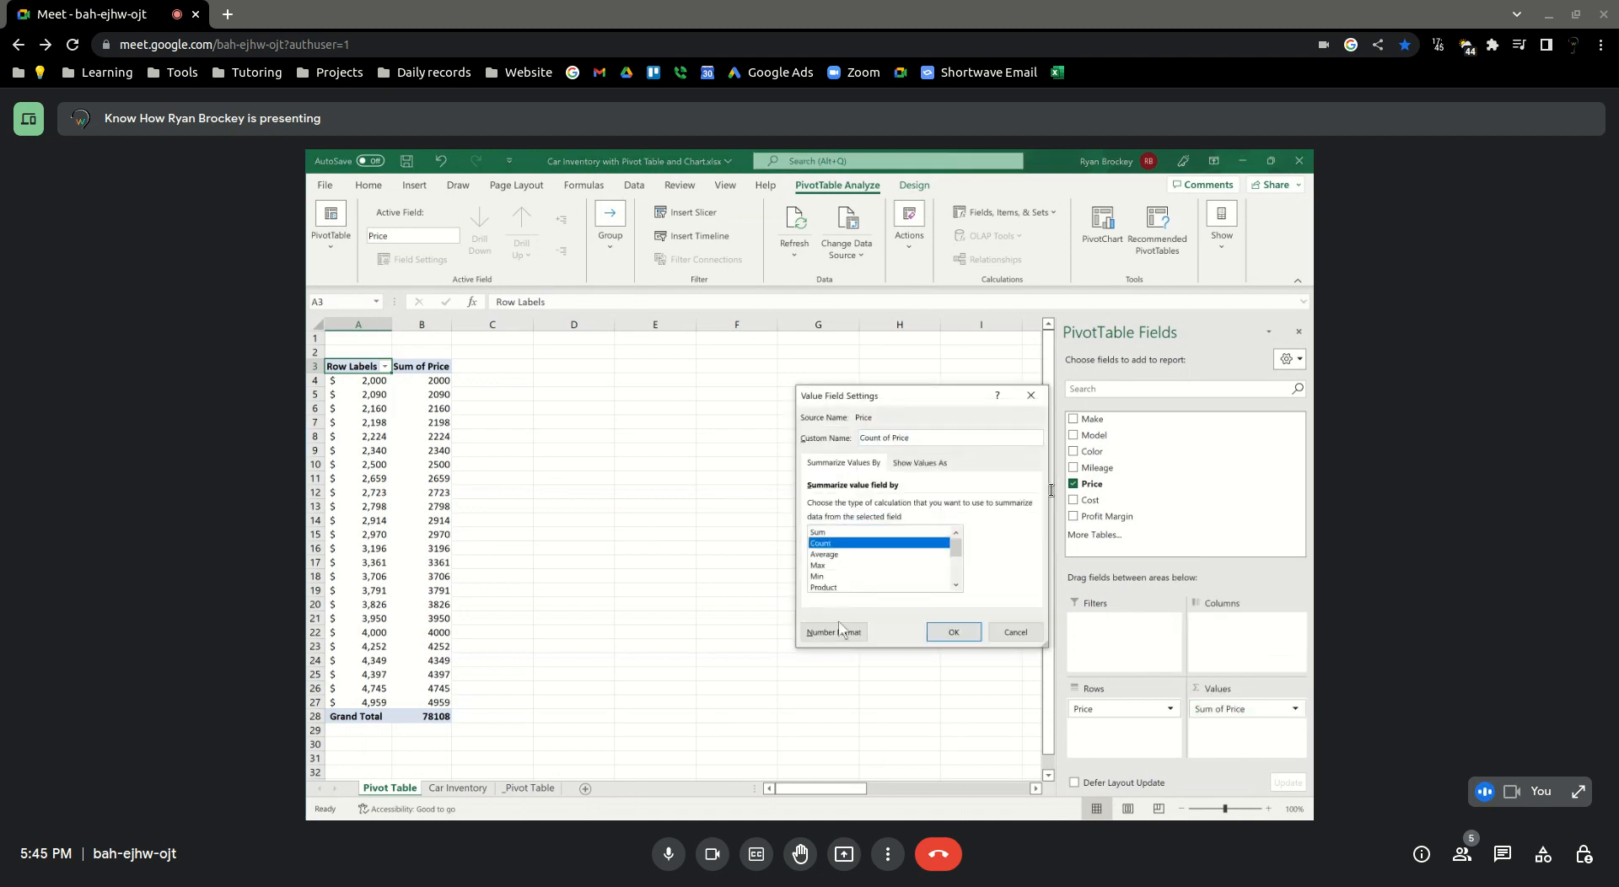
click(953, 631)
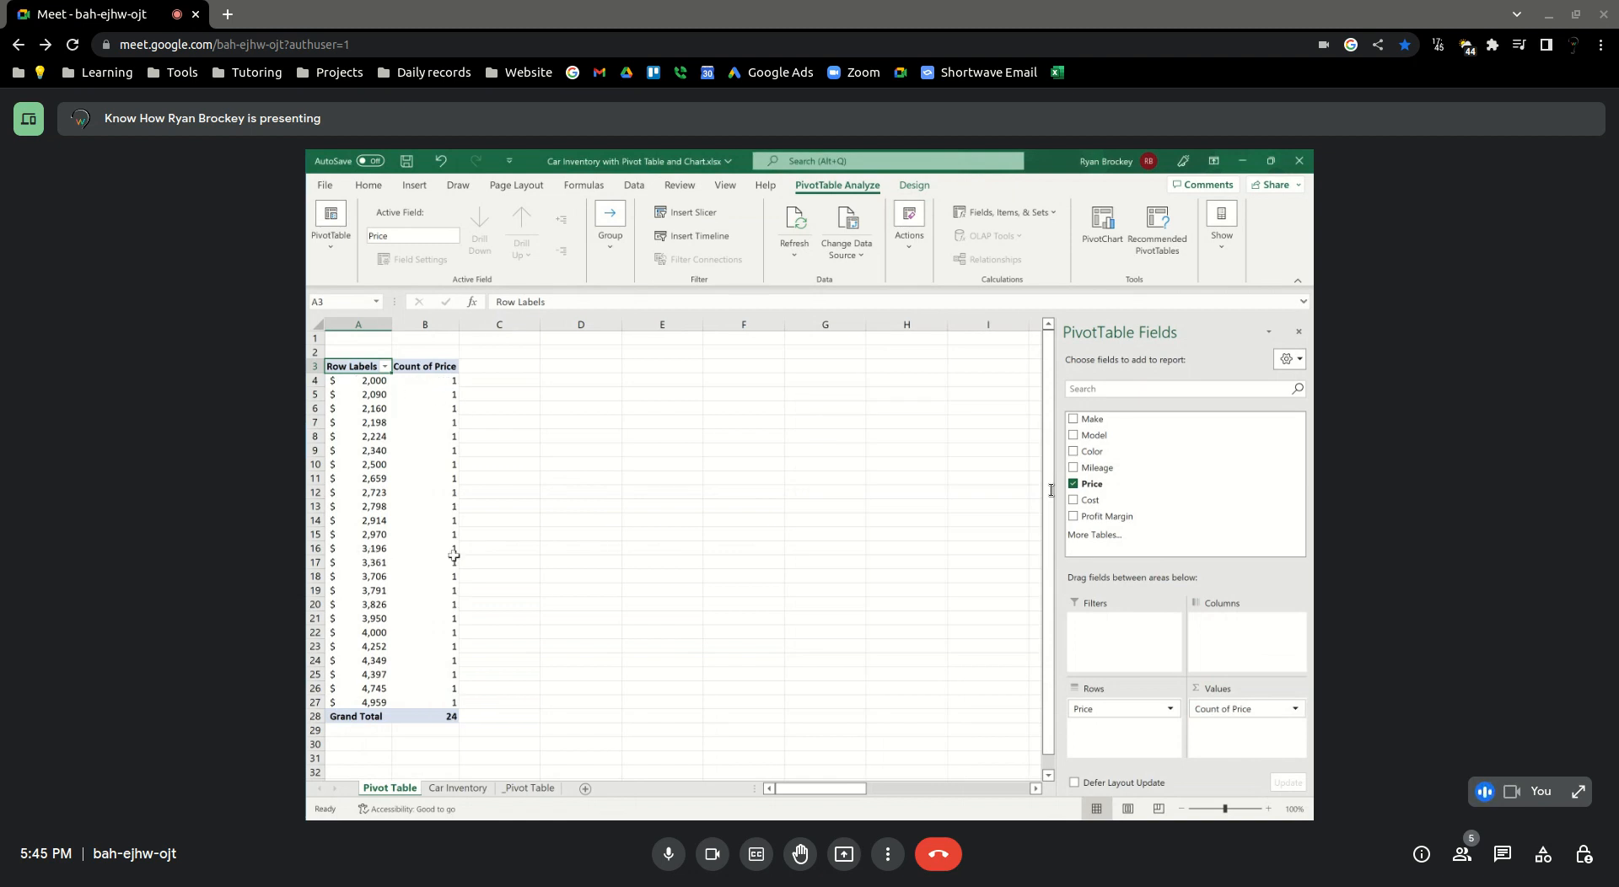
Try to group all the price row labels in A4:A27 together, and undo the grouping
mouse_move(421, 509)
mouse_move(355, 450)
mouse_move(381, 401)
mouse_move(431, 451)
drag(354, 380, 355, 703)
right_click(365, 447)
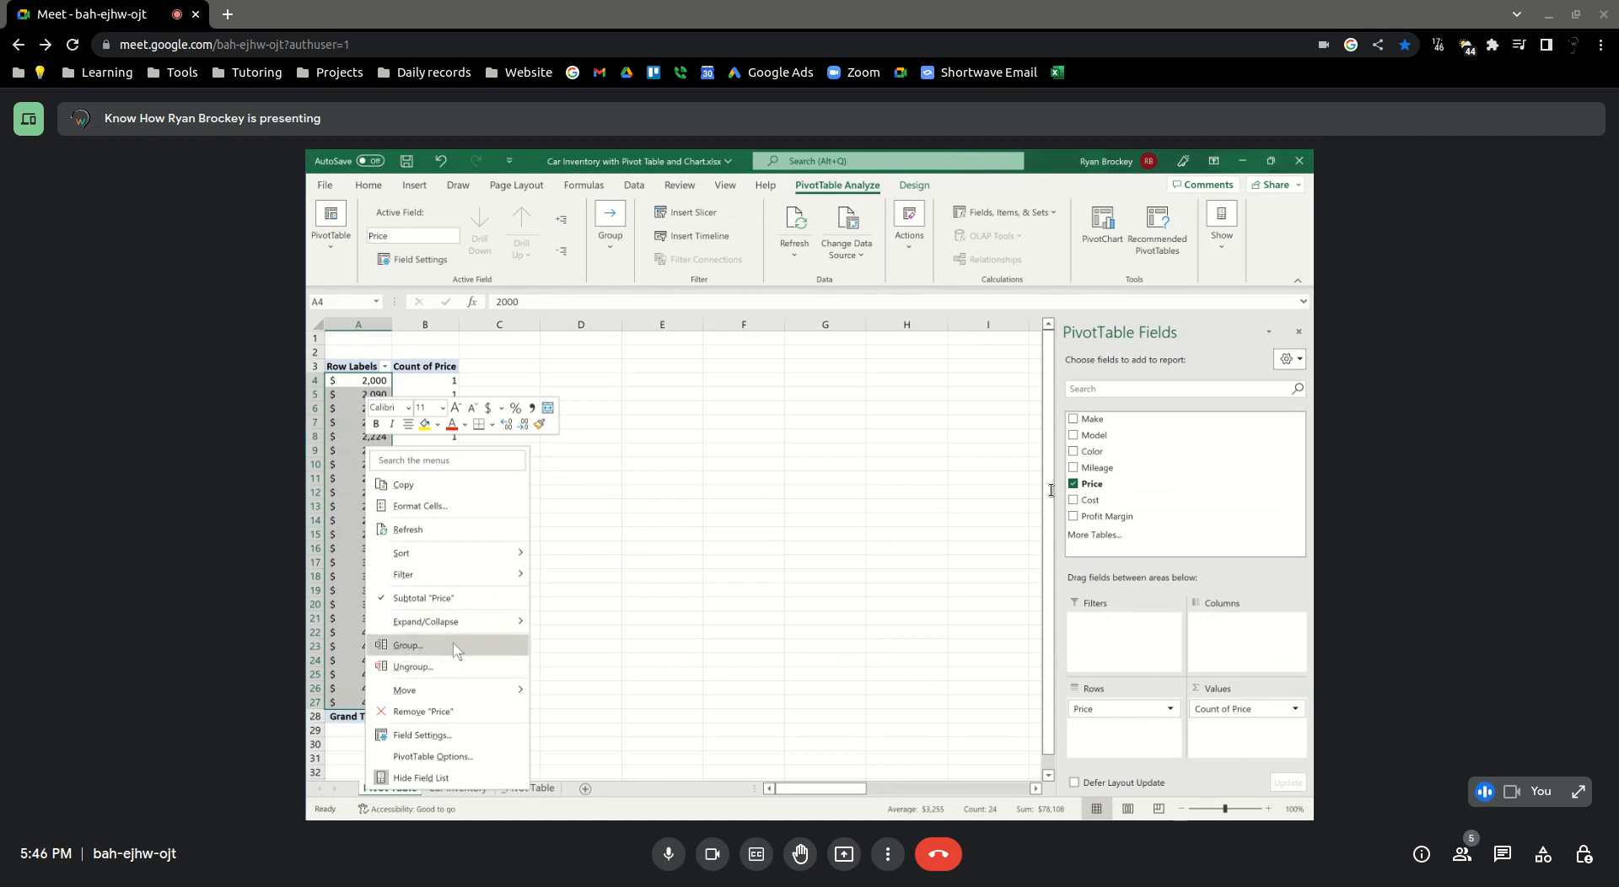
click(408, 645)
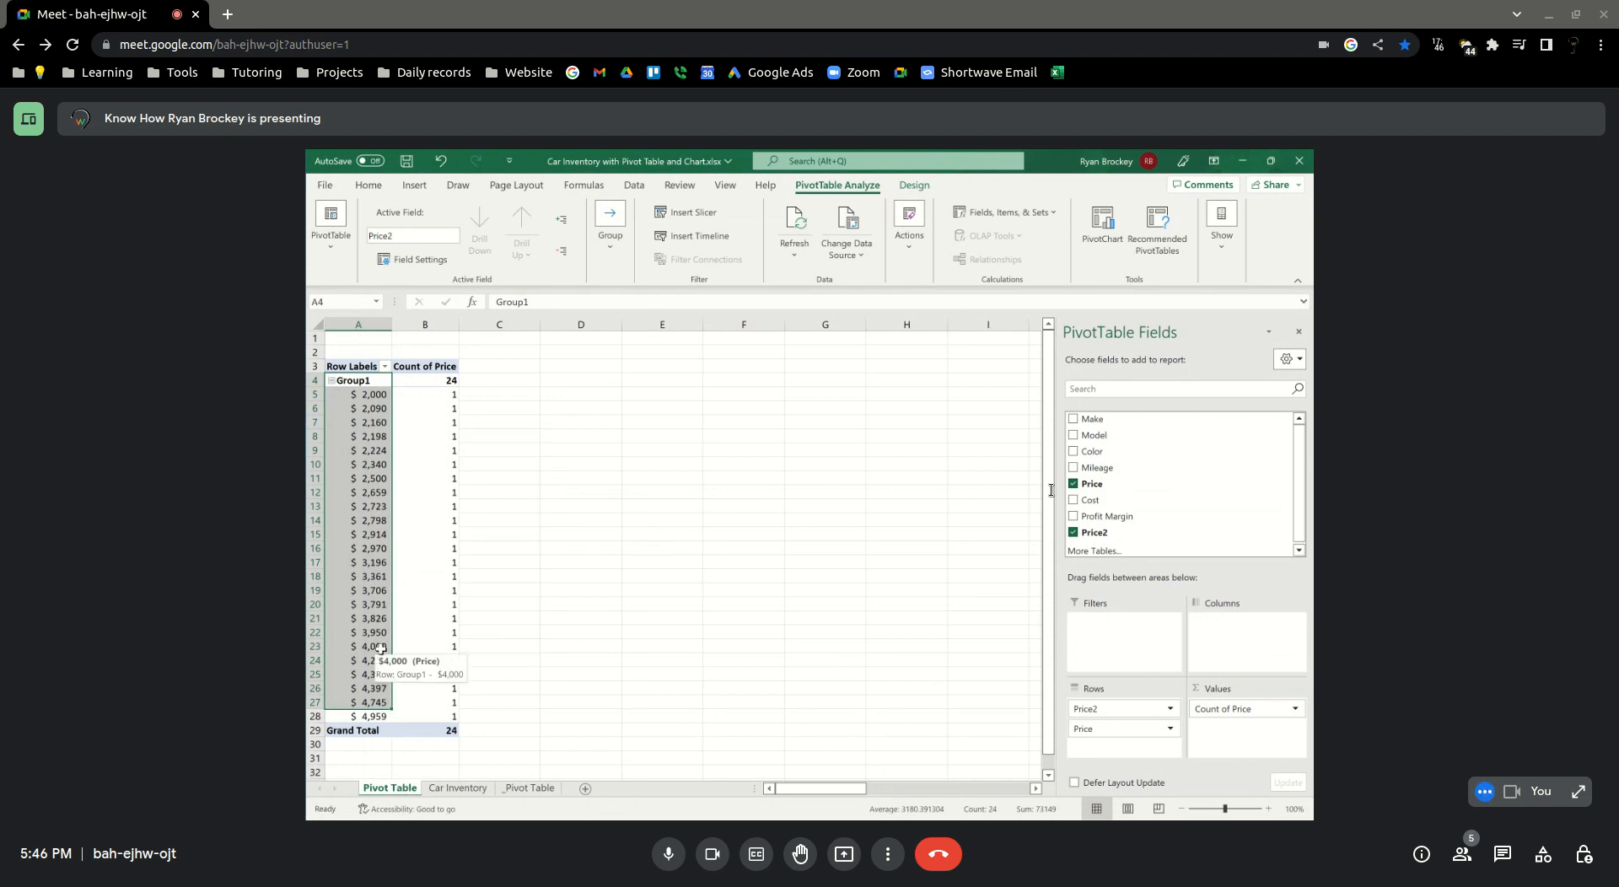
key(ctrl+z)
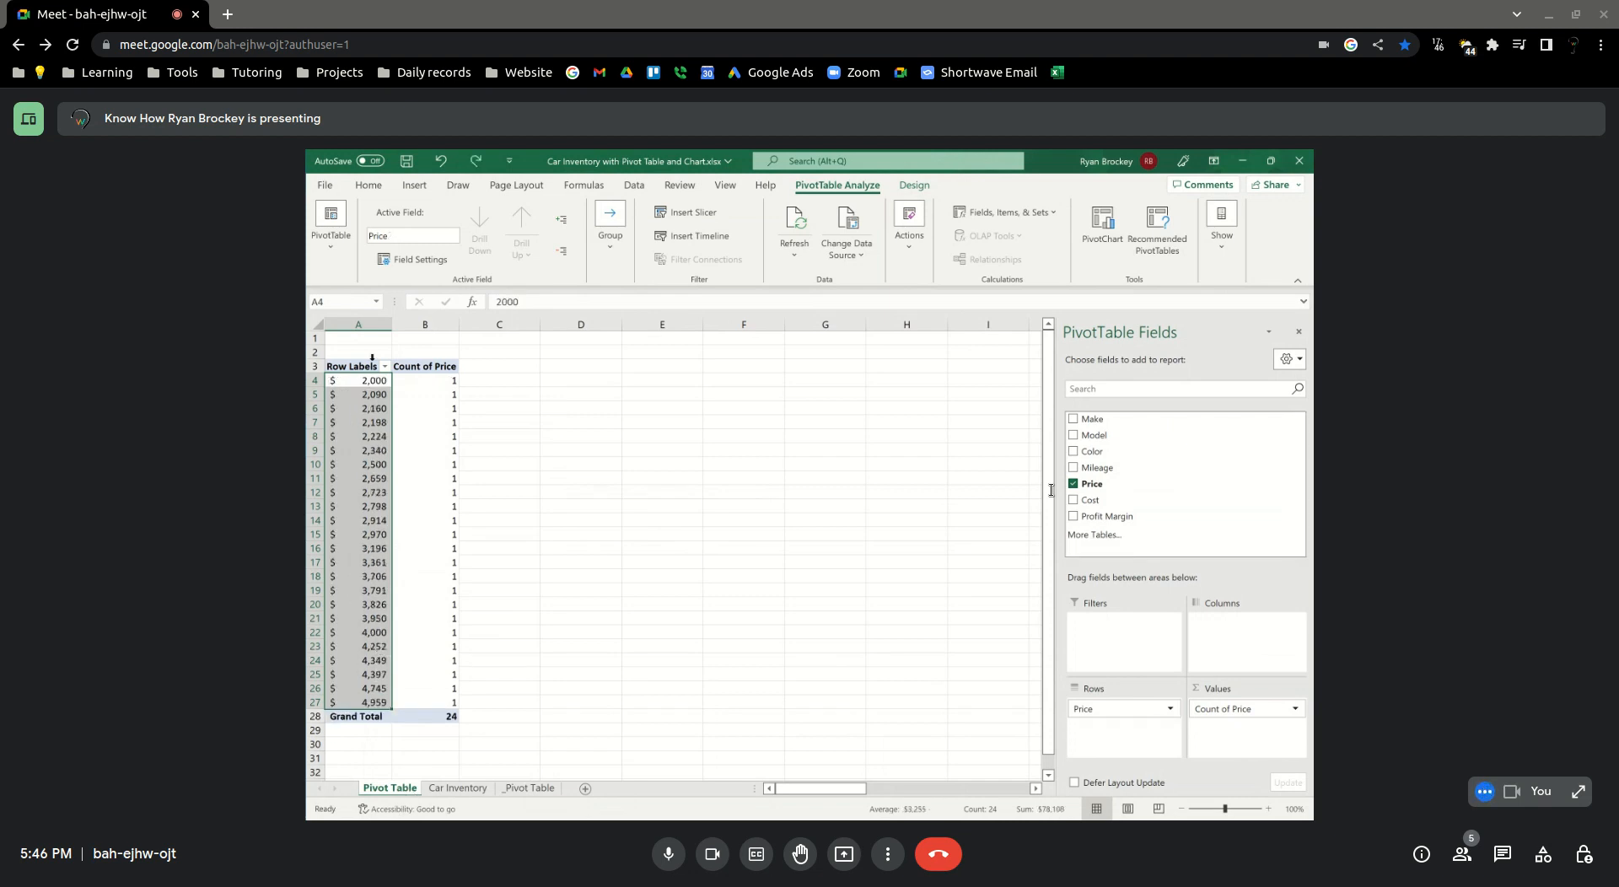
click(359, 366)
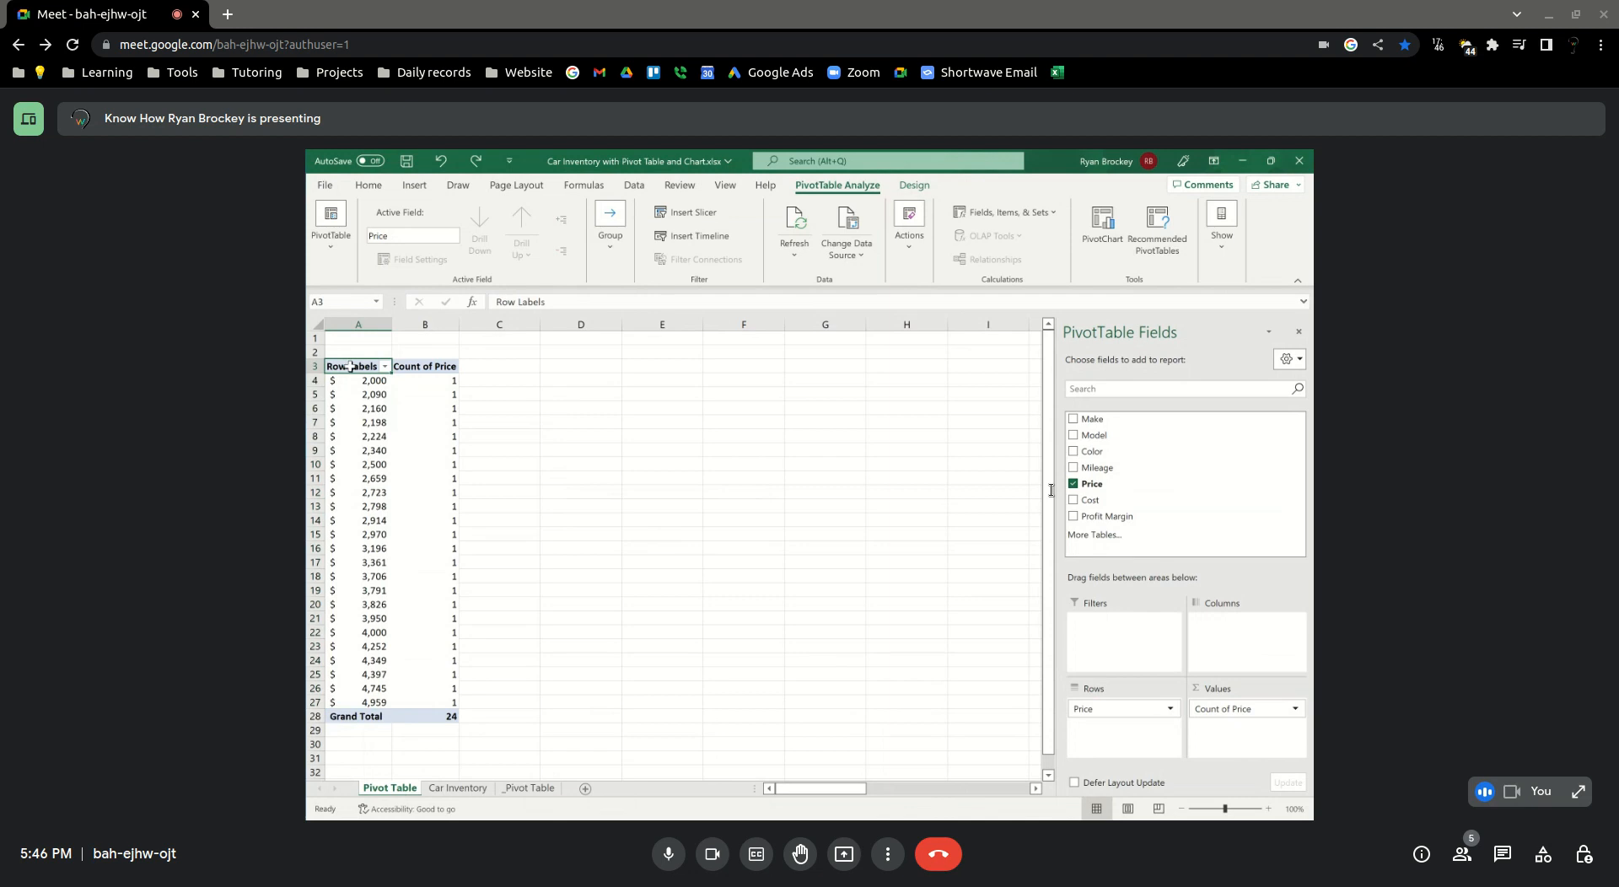
right_click(349, 365)
click(334, 380)
right_click(334, 381)
click(436, 597)
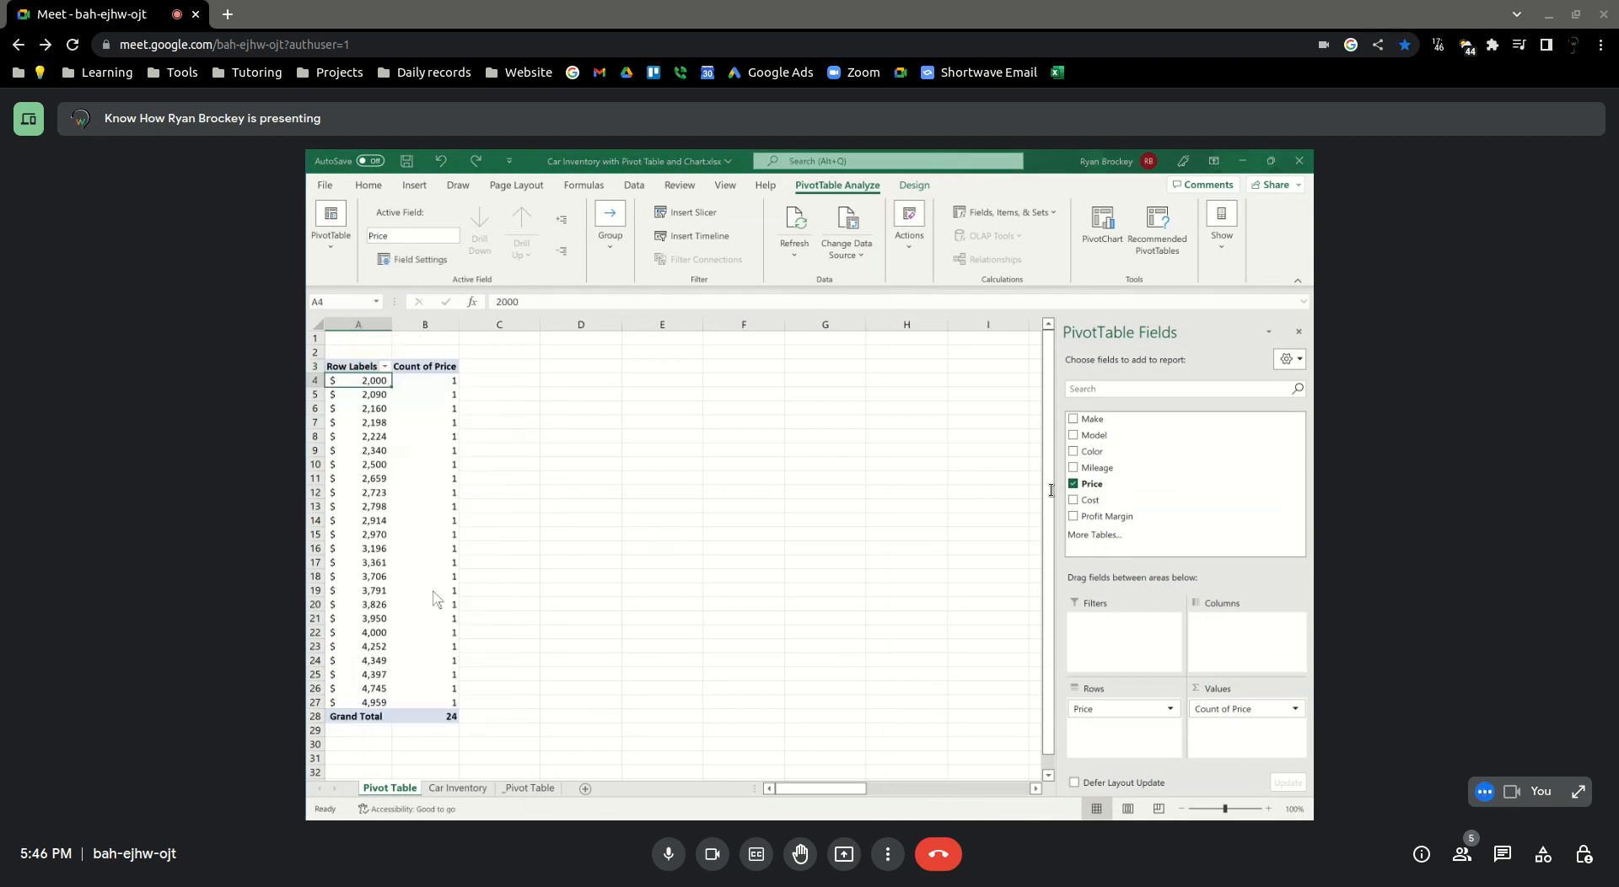
click(434, 625)
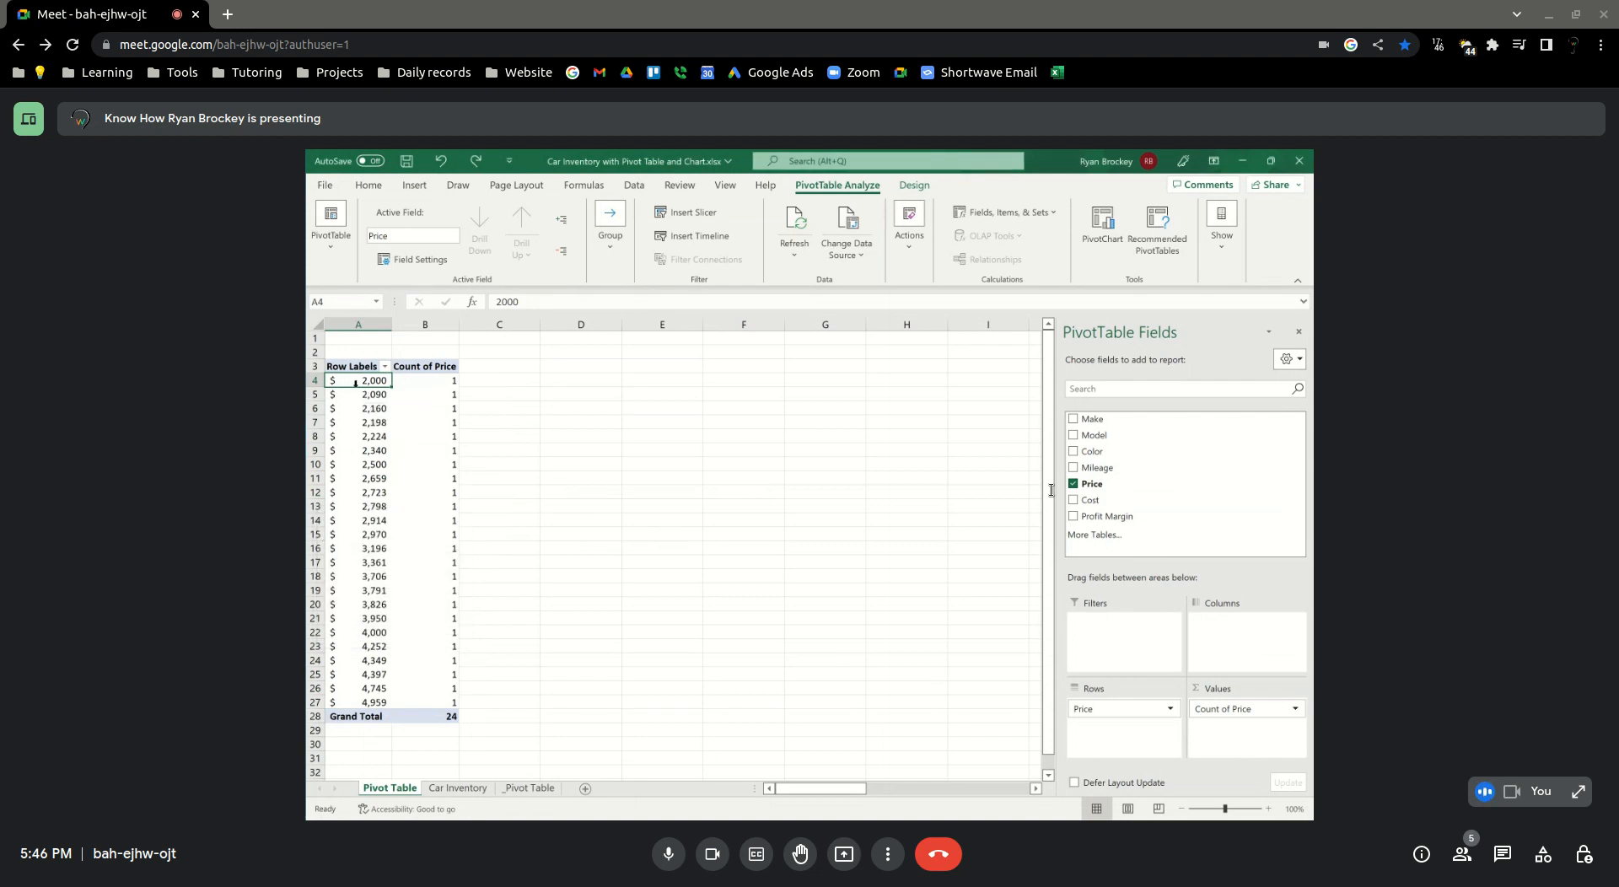
mouse_move(359, 383)
mouse_down()
mouse_move(360, 492)
mouse_move(360, 373)
mouse_up()
right_click(364, 386)
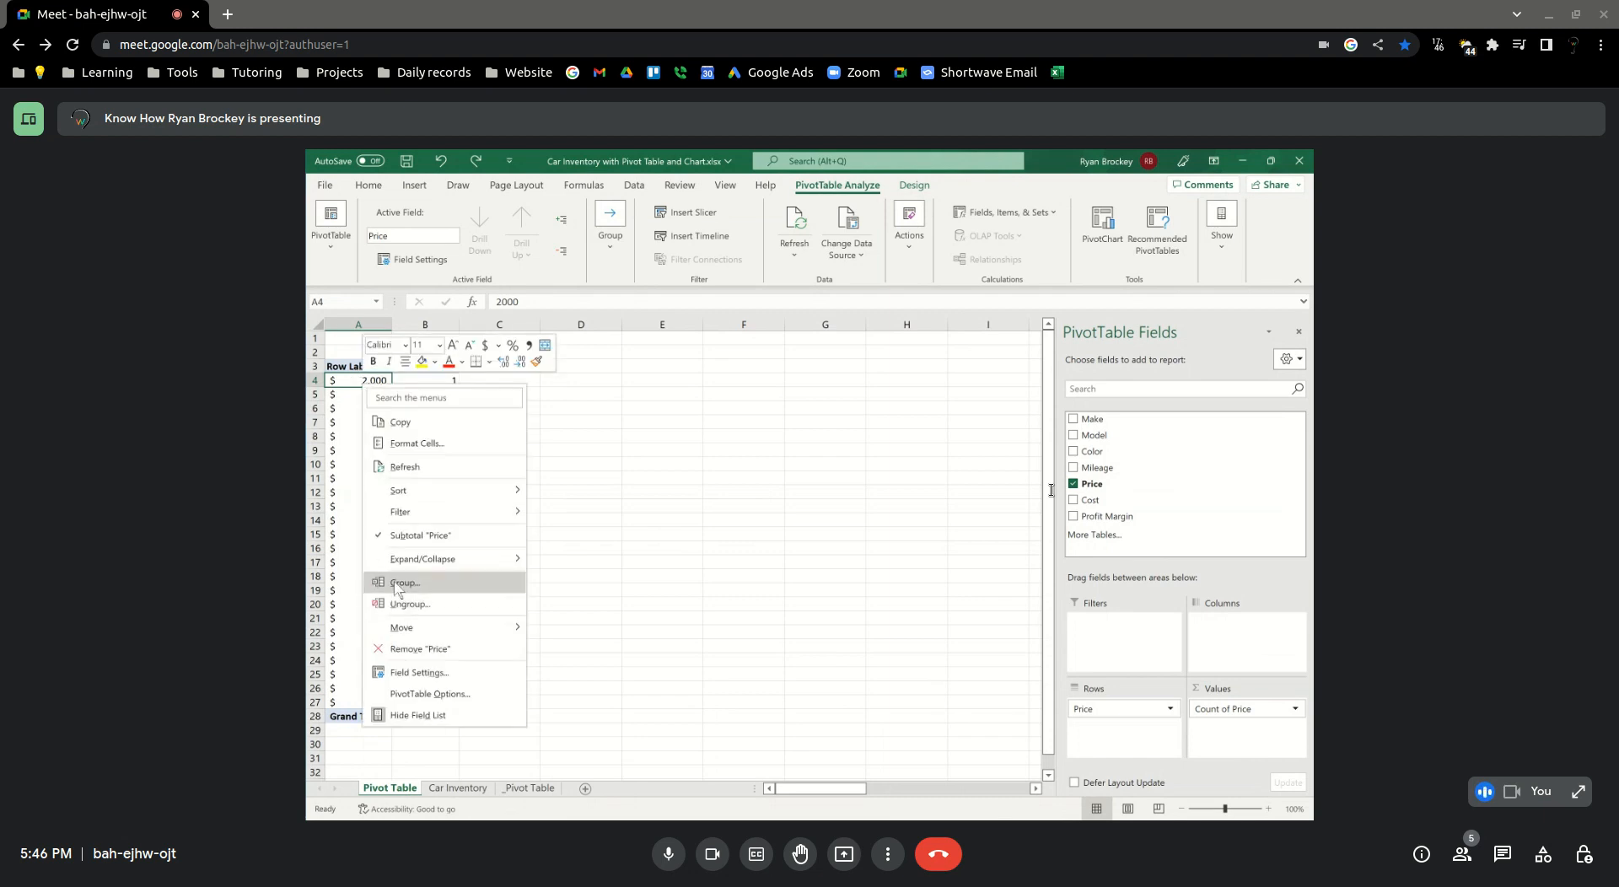
key(Escape)
Group the Price row labels into ranges starting at 2000, ending at 5000, in intervals of 1000
click(359, 492)
right_click(360, 492)
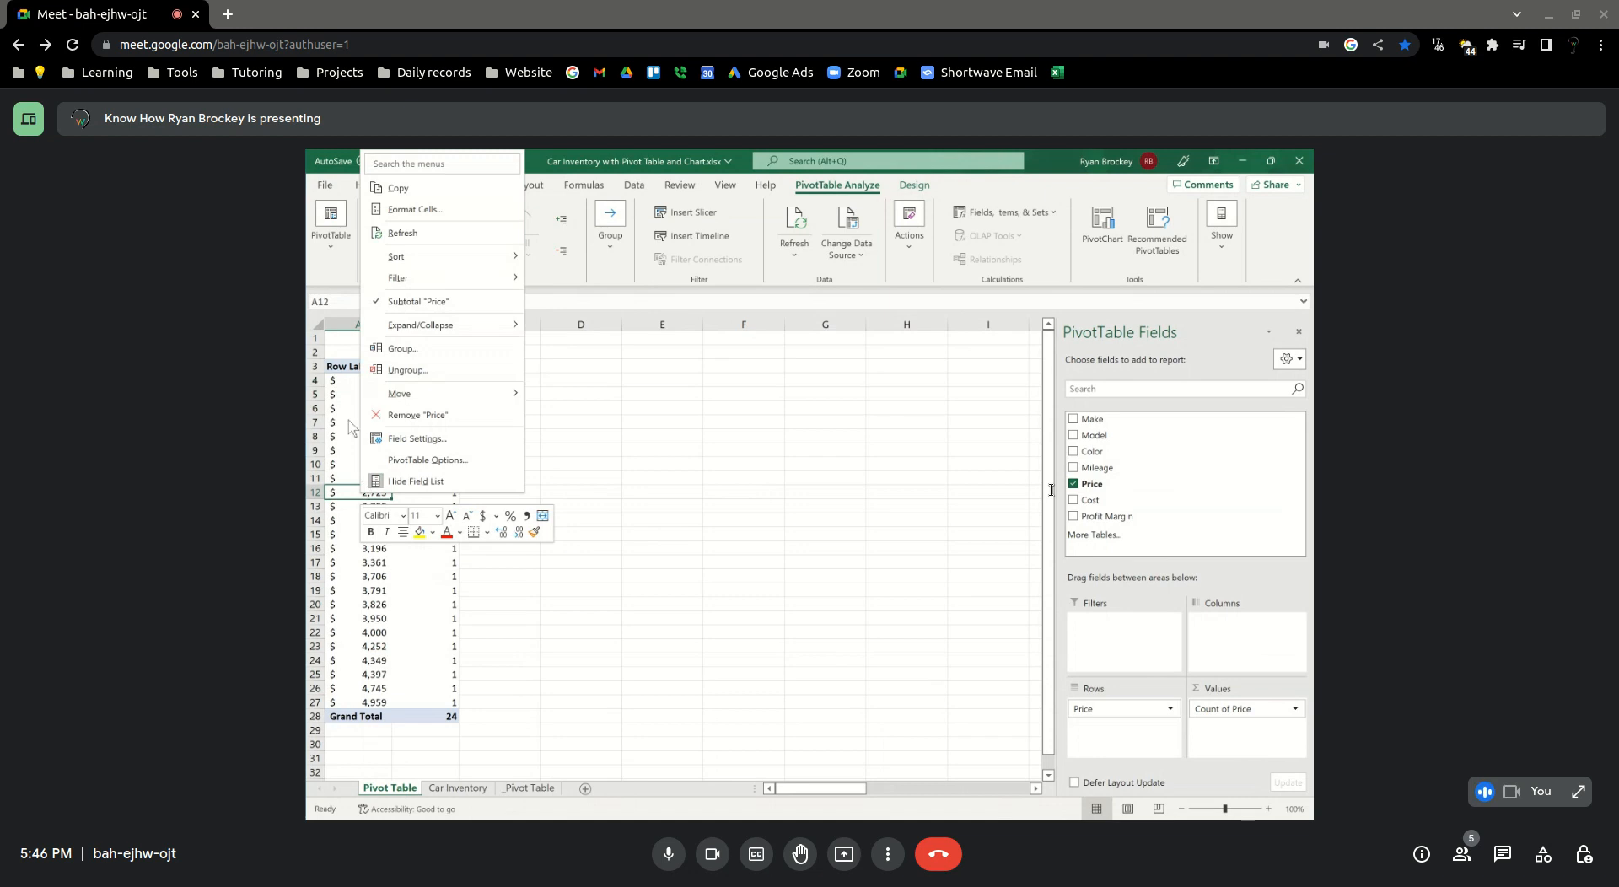
click(400, 349)
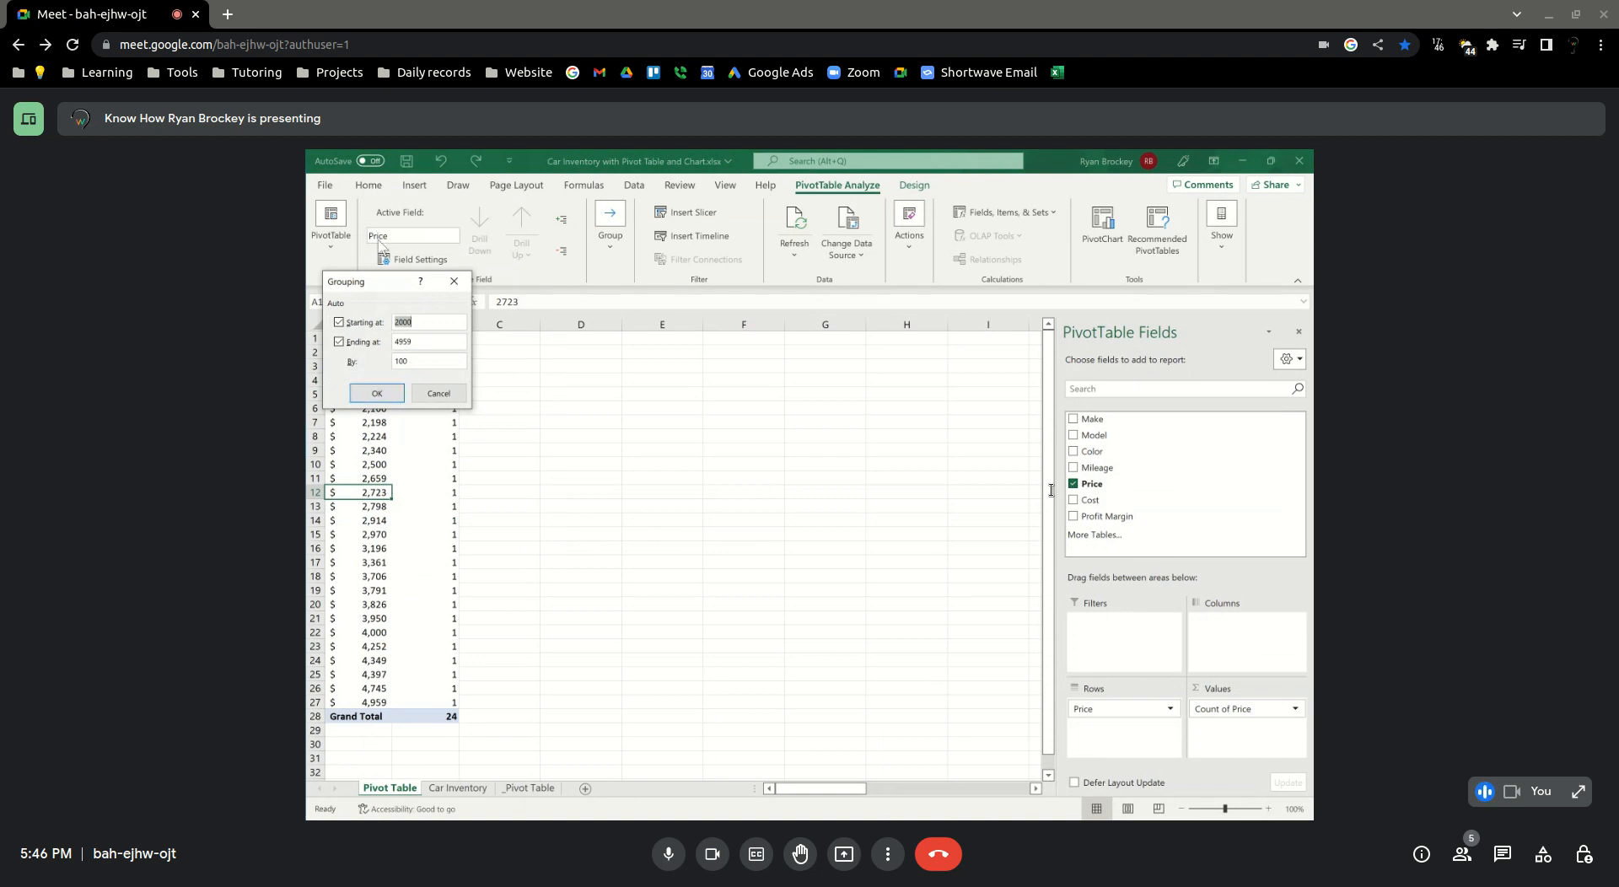
drag(364, 285, 544, 407)
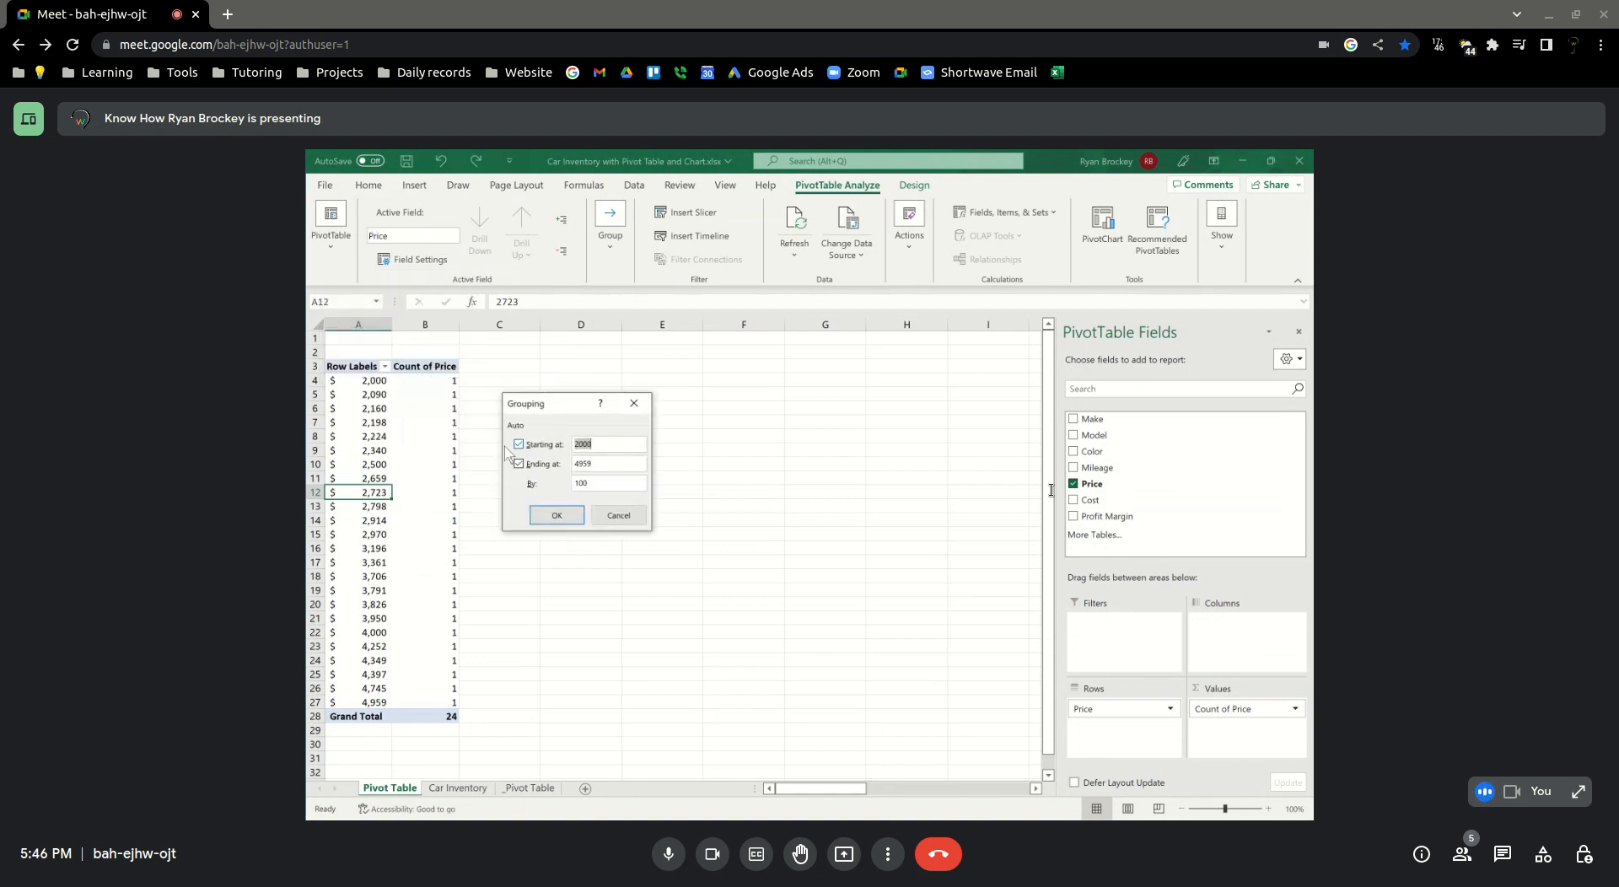
click(614, 443)
double_click(613, 460)
text(5000)
click(602, 483)
click(519, 464)
key(Right)
click(557, 515)
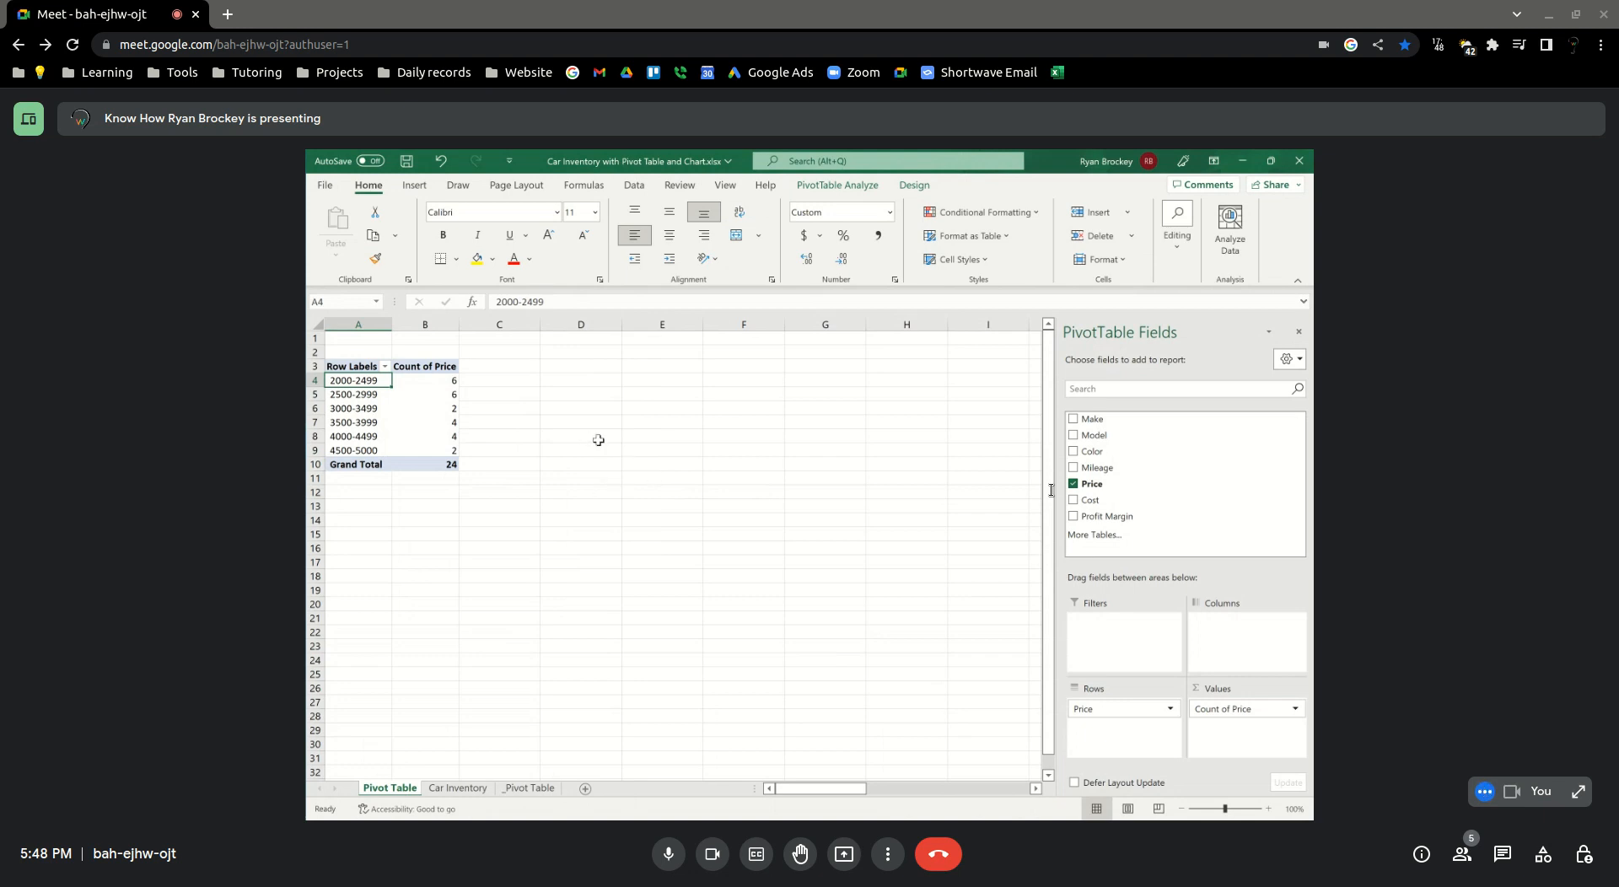
Show the Make field as detail under the 3000-3499 price range
double_click(350, 380)
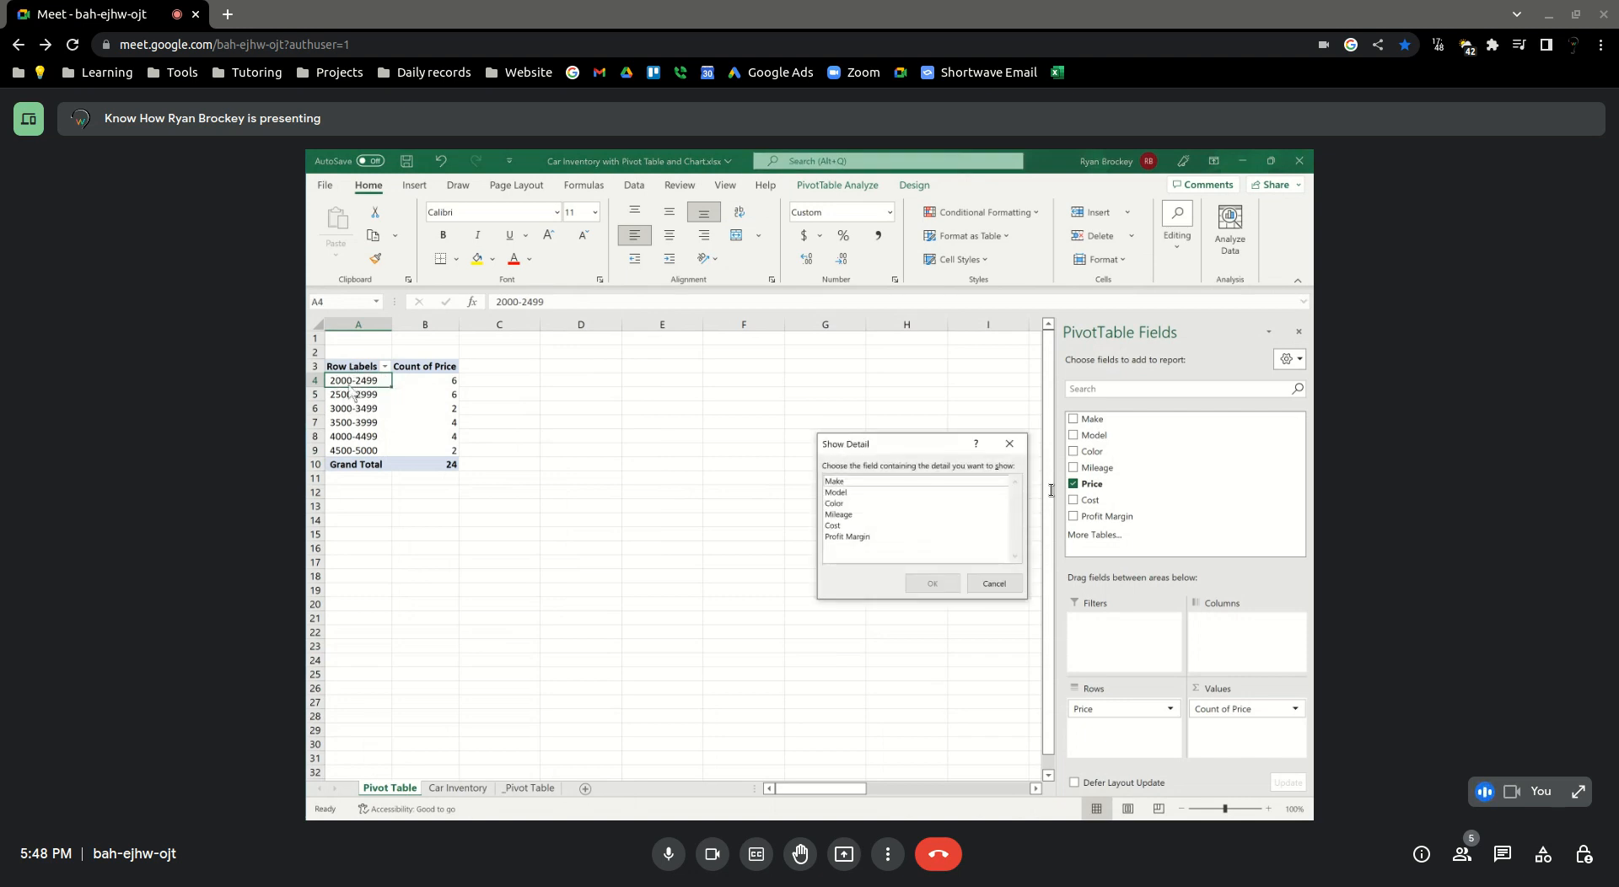
click(982, 584)
click(363, 407)
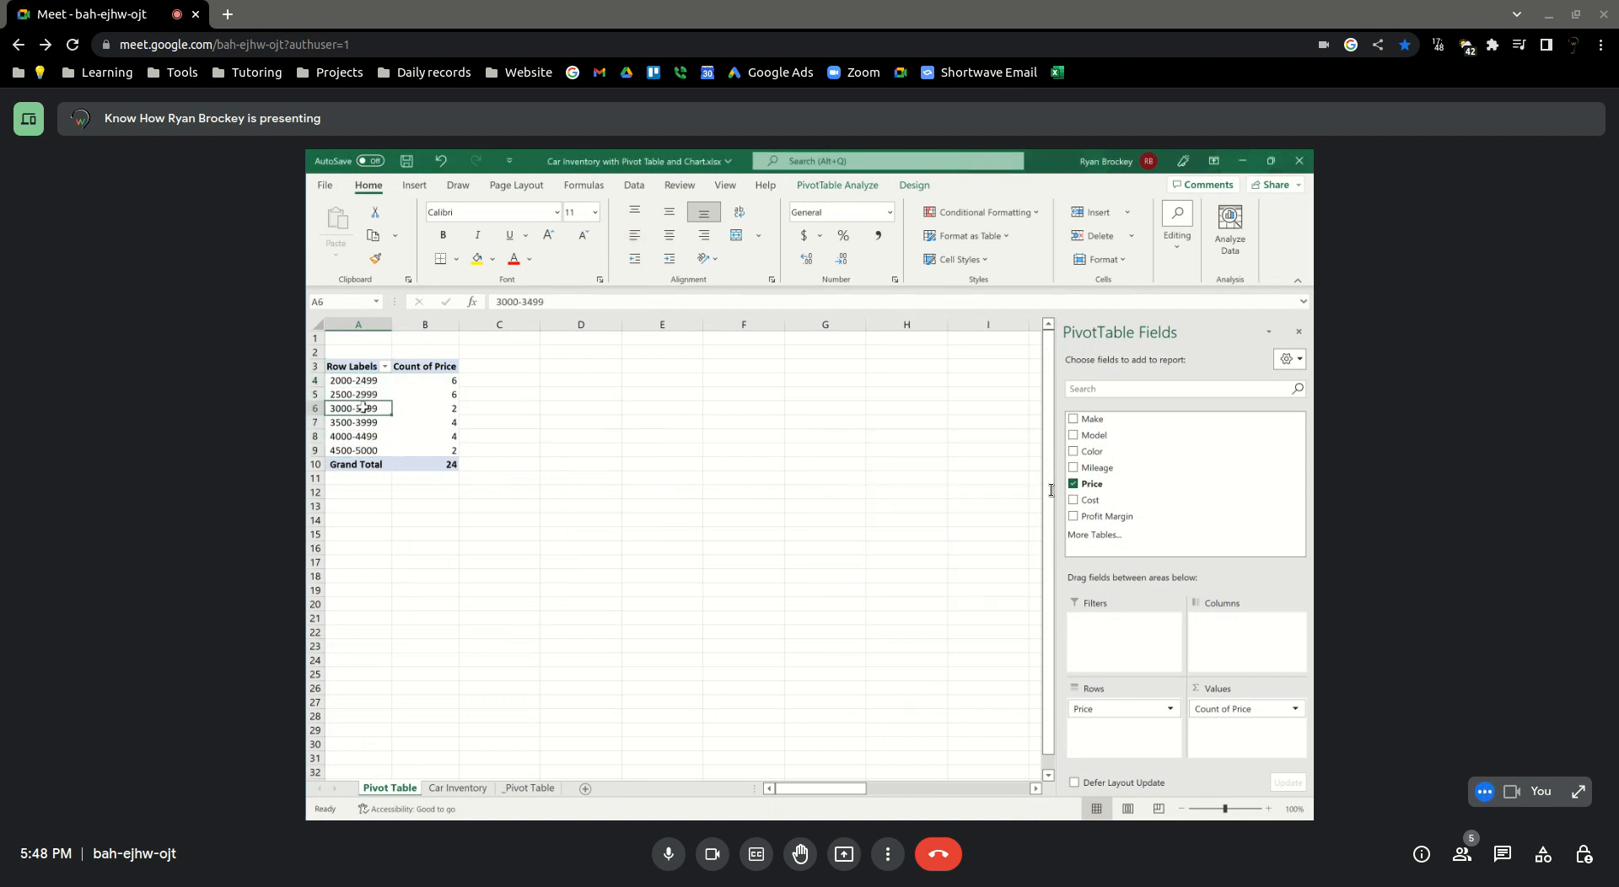
double_click(363, 407)
drag(881, 449, 640, 375)
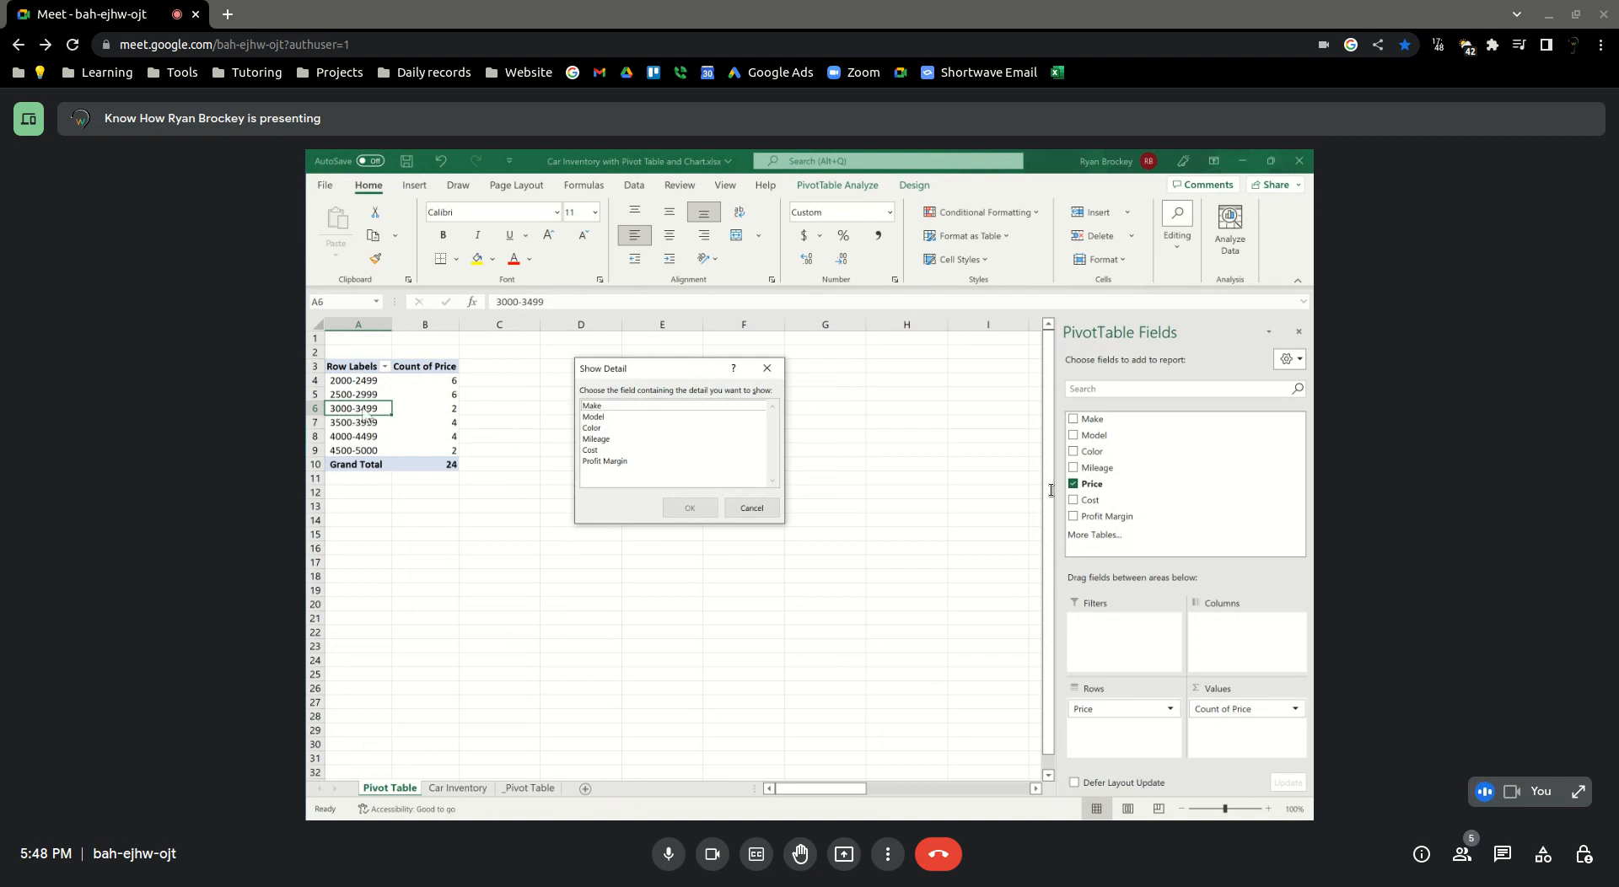
click(604, 406)
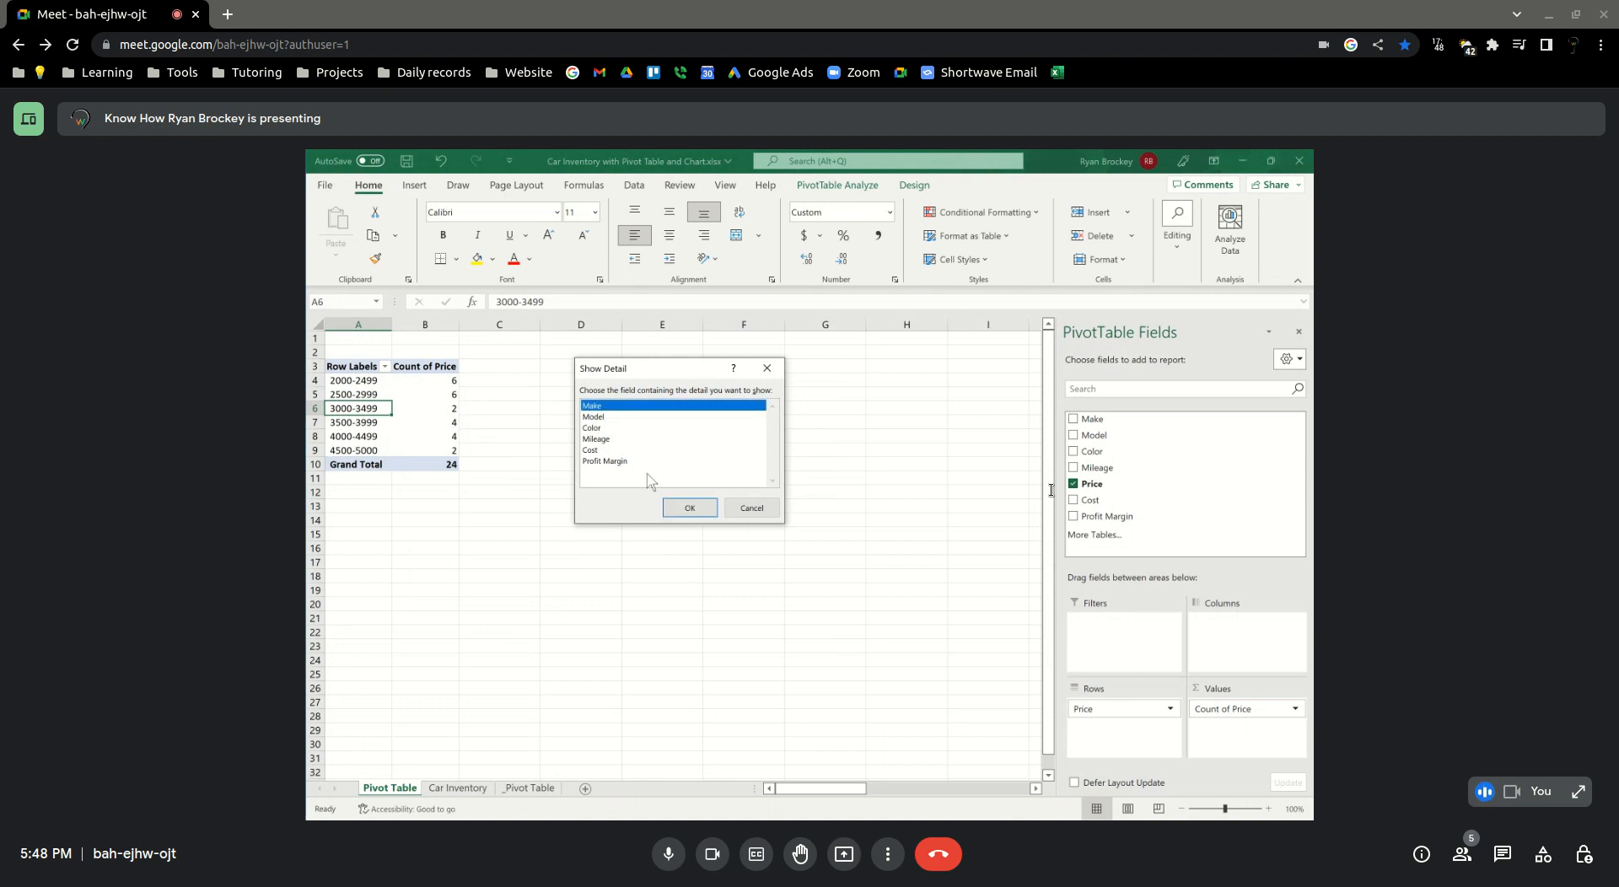
click(690, 508)
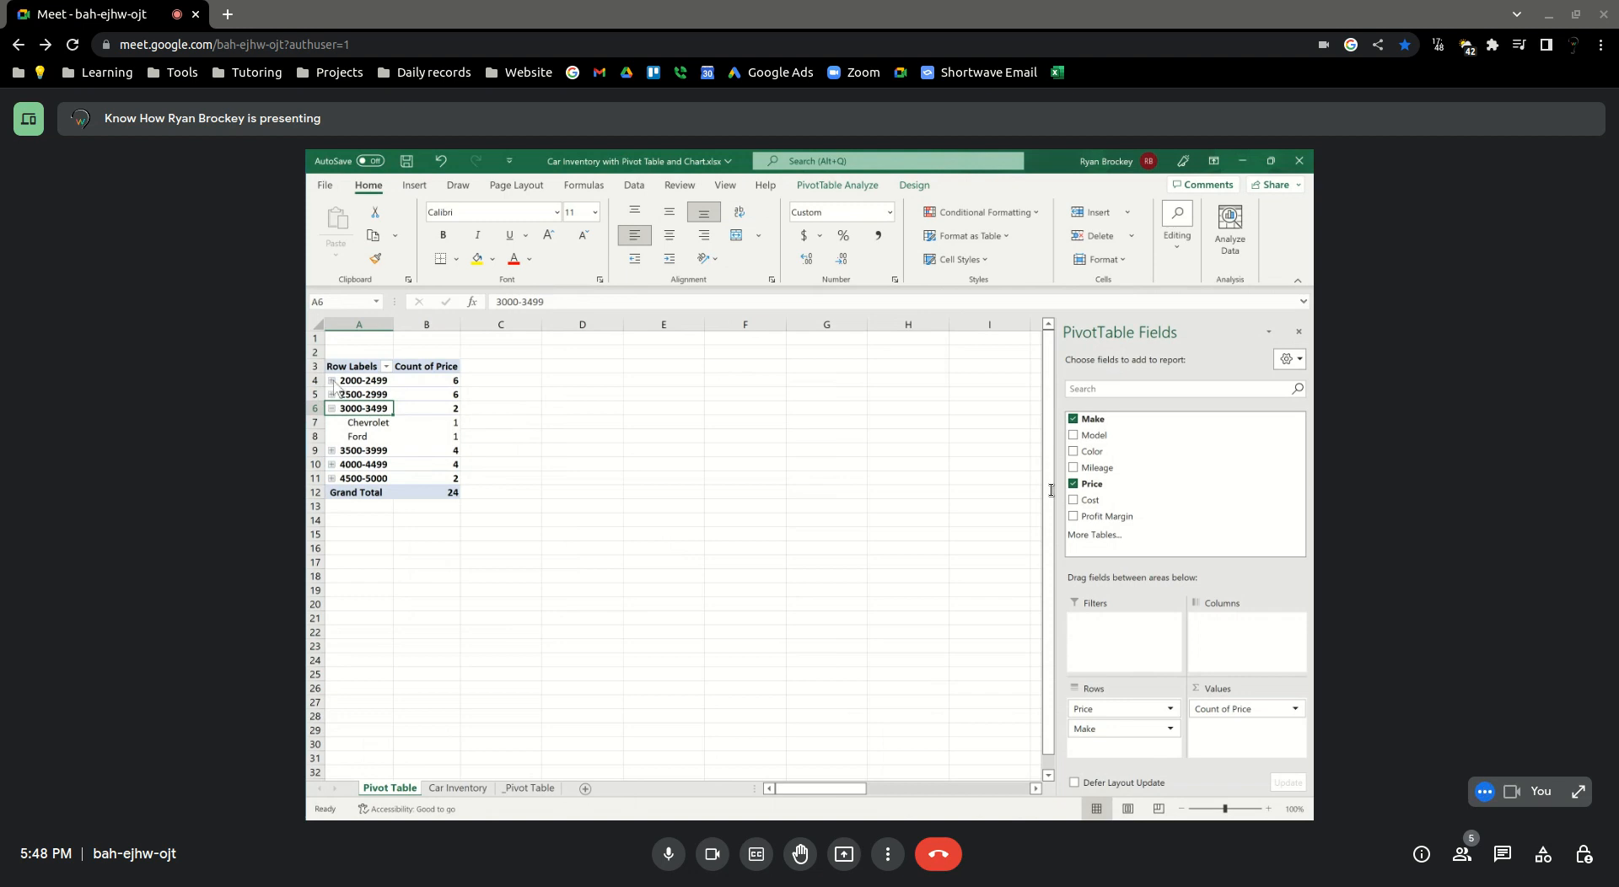
Expand the 2500-2999 and 2000-2499 price ranges to list their makes
click(331, 409)
click(332, 409)
click(333, 394)
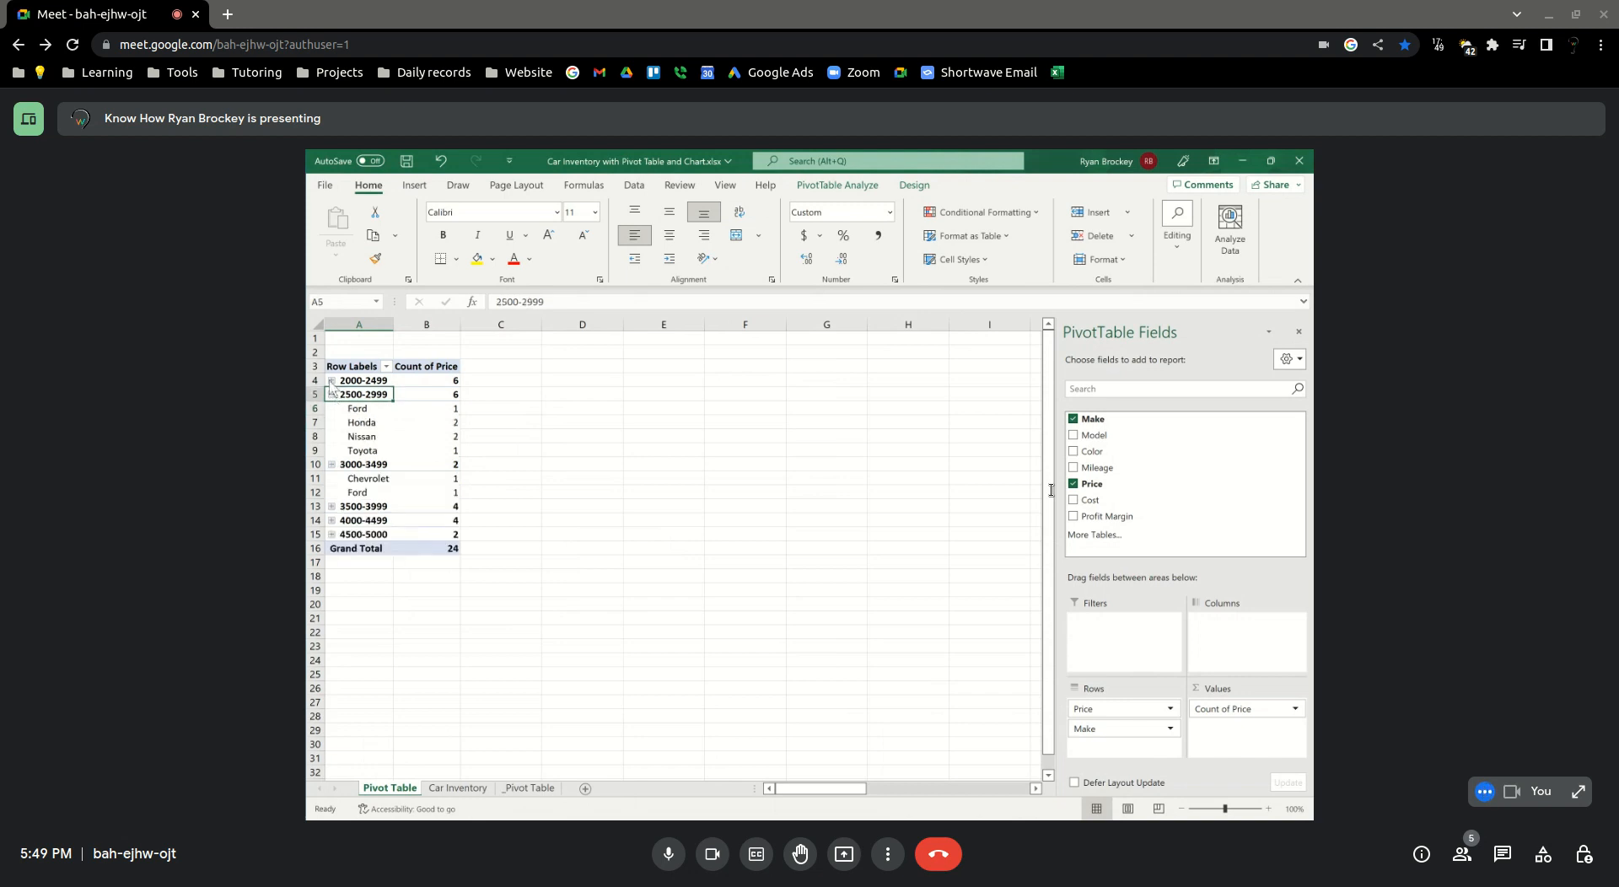
click(331, 380)
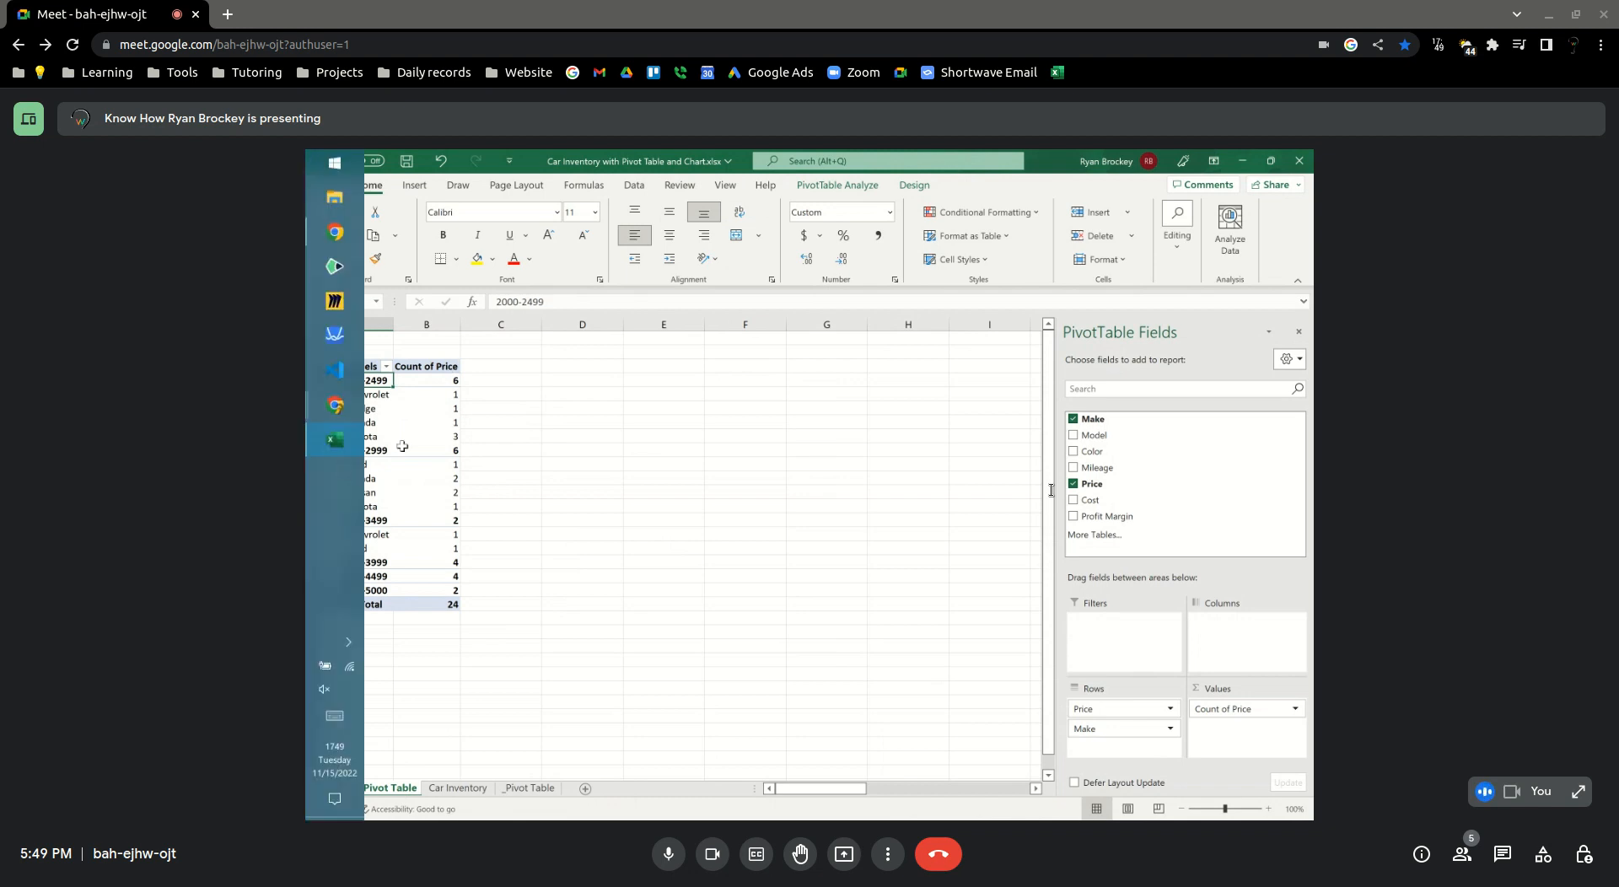
Drill into the Toyota count under the 2000-2499 range to list its source records on a new sheet
mouse_move(413, 439)
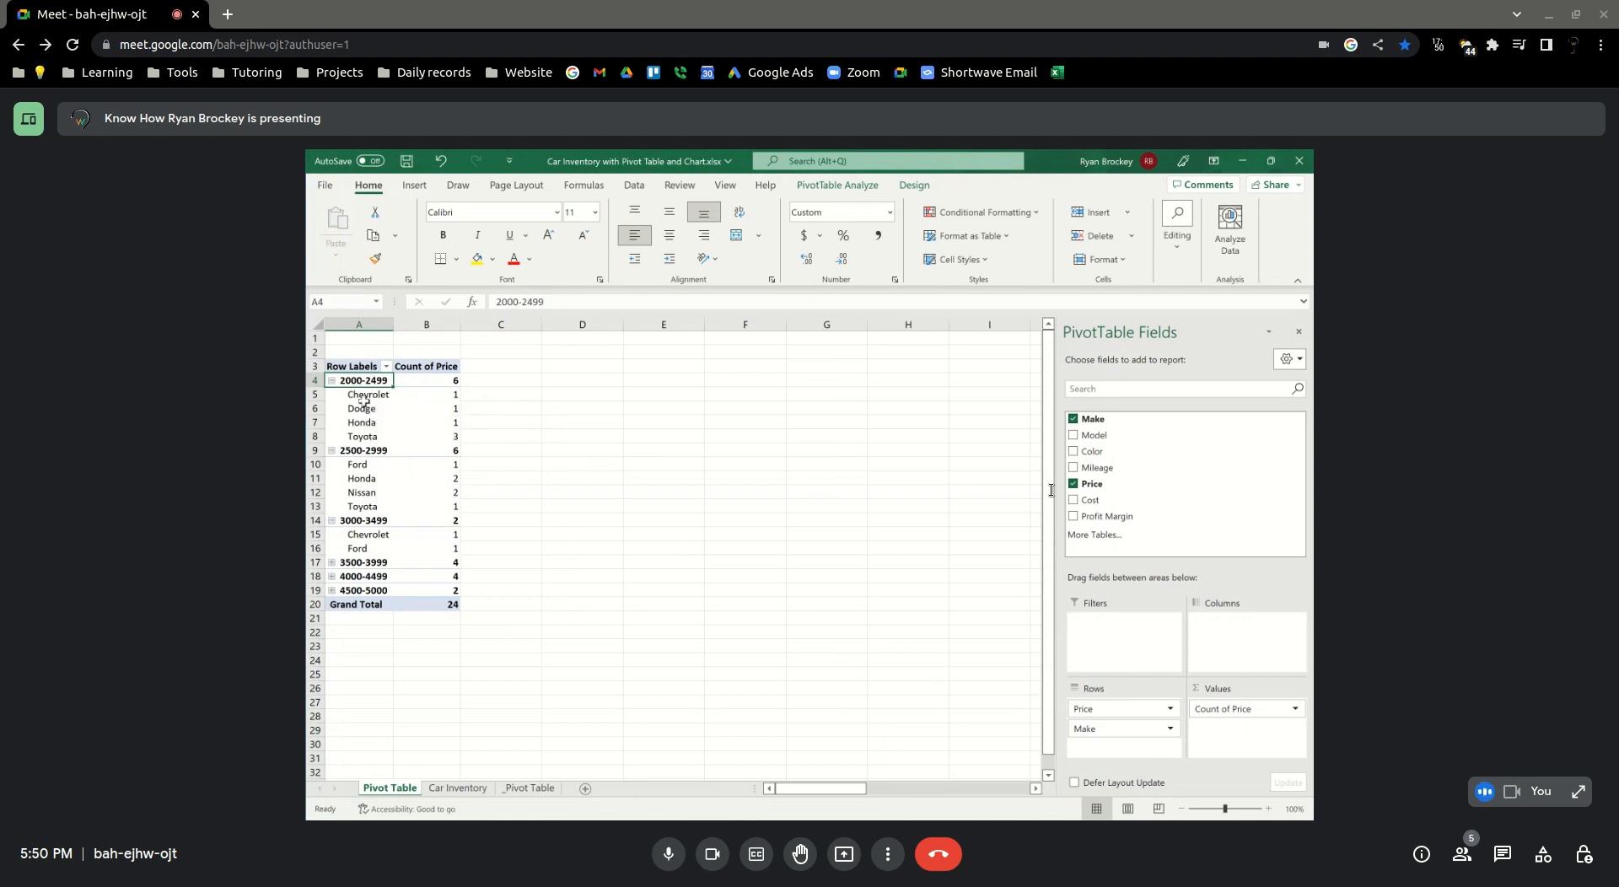
click(442, 398)
click(442, 434)
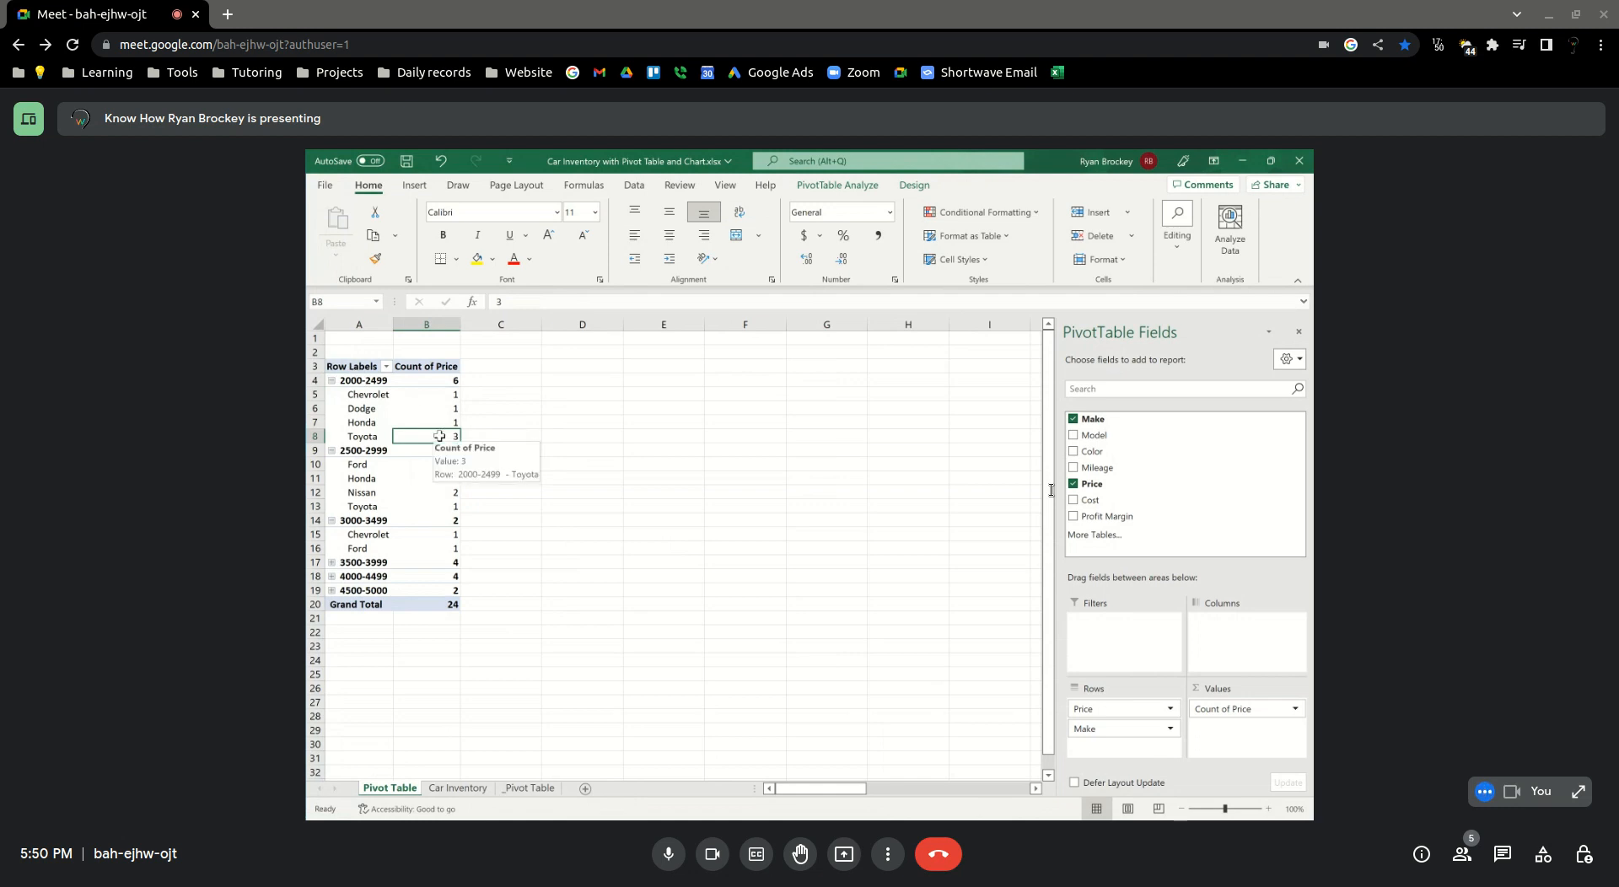
double_click(439, 436)
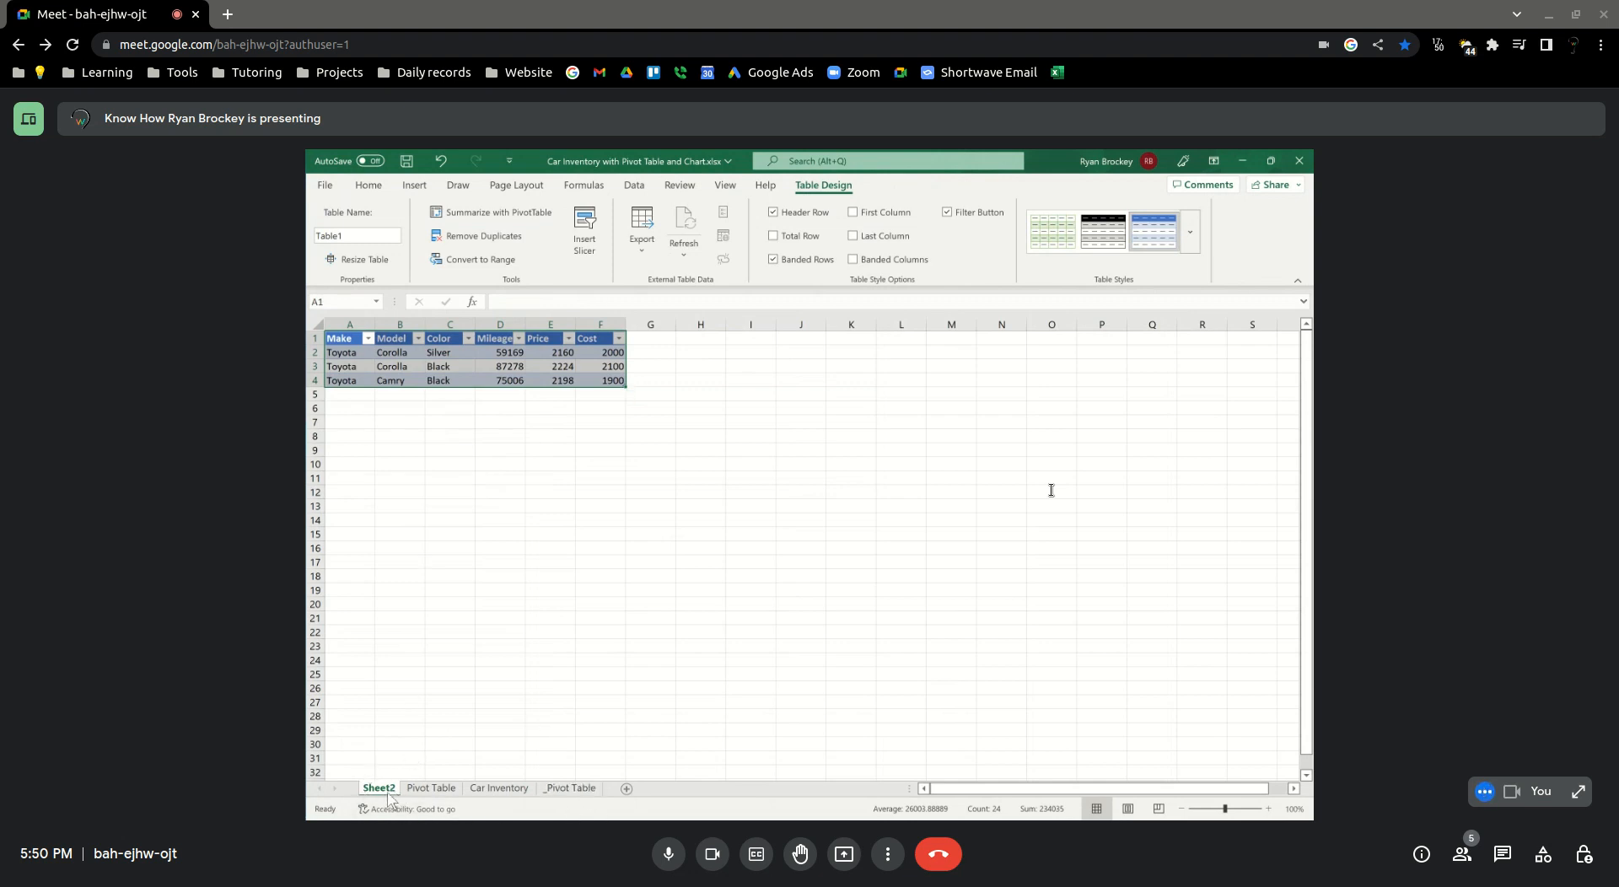
click(411, 489)
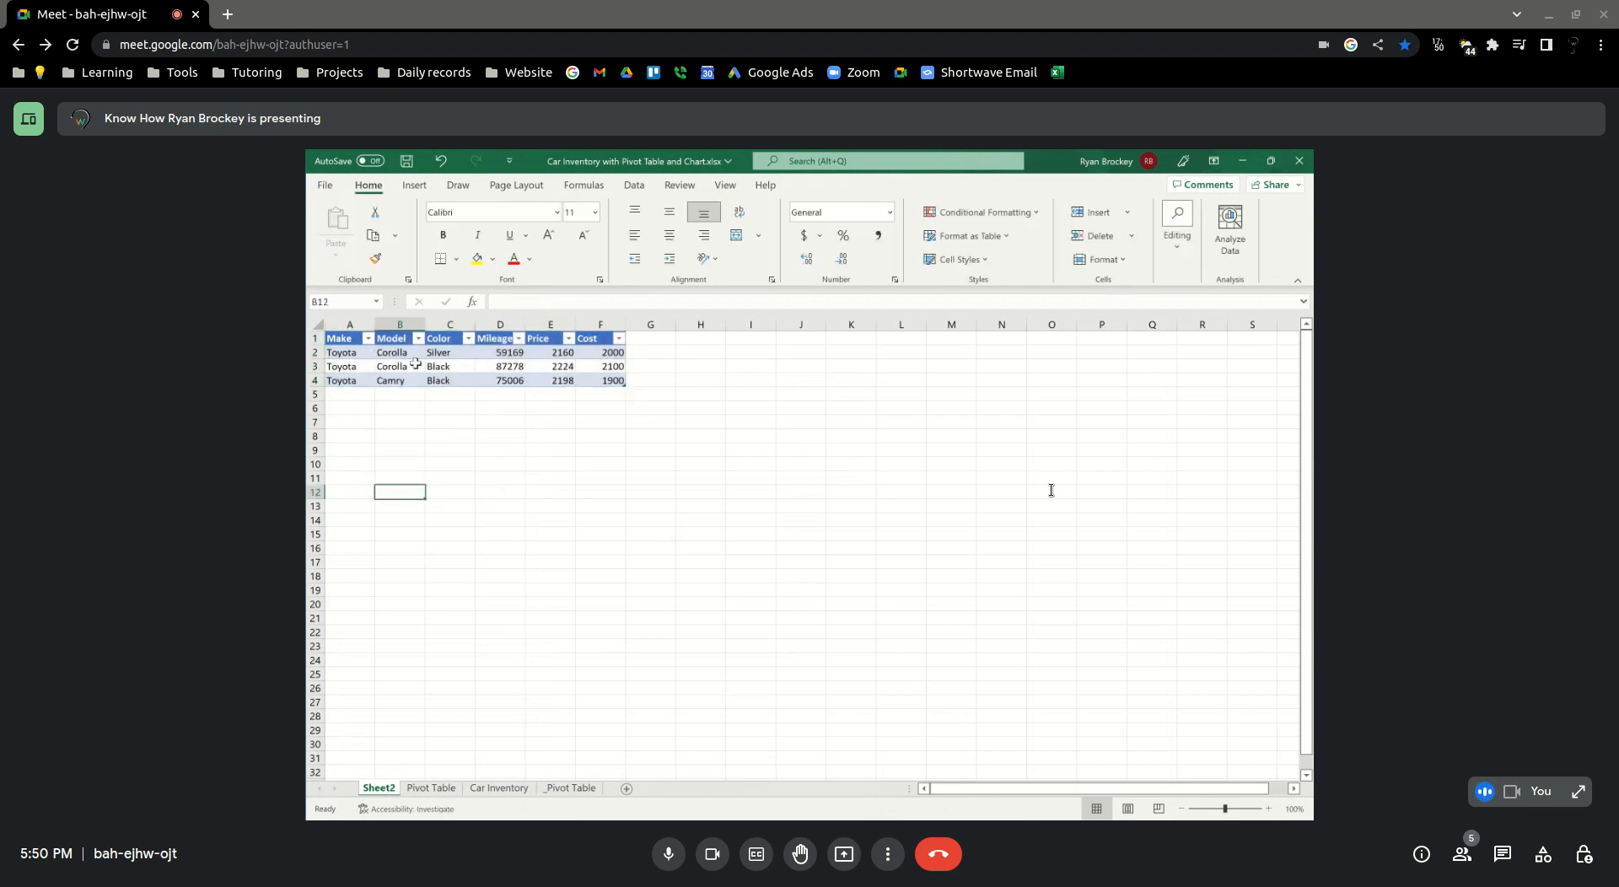
Review the Car Inventory source sheet and the drilled-down detail sheet
click(499, 788)
click(379, 788)
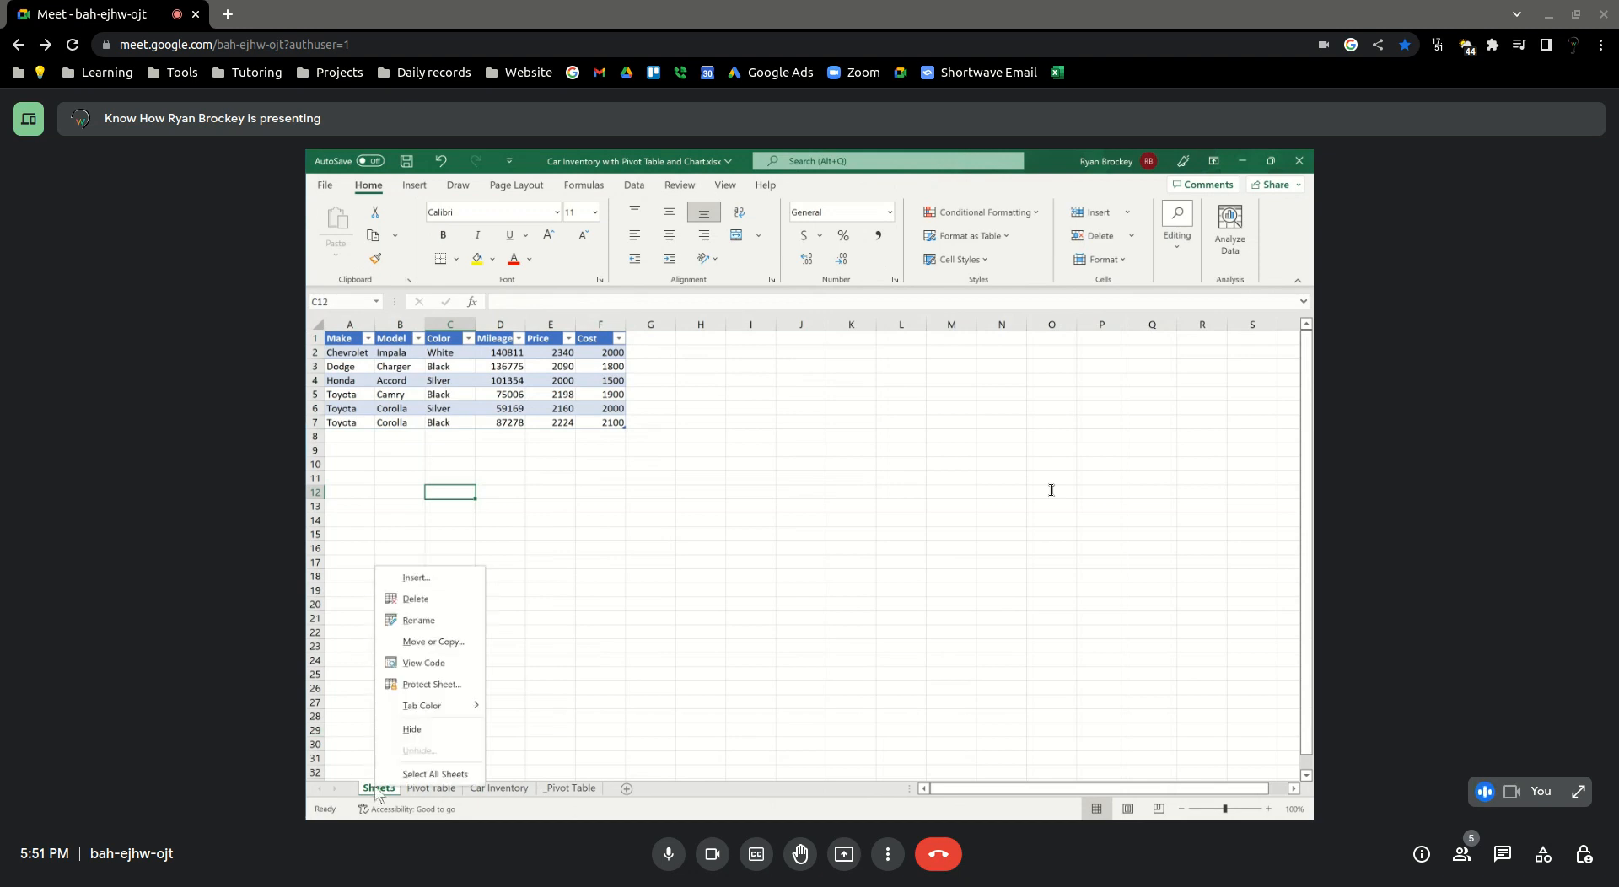
click(720, 674)
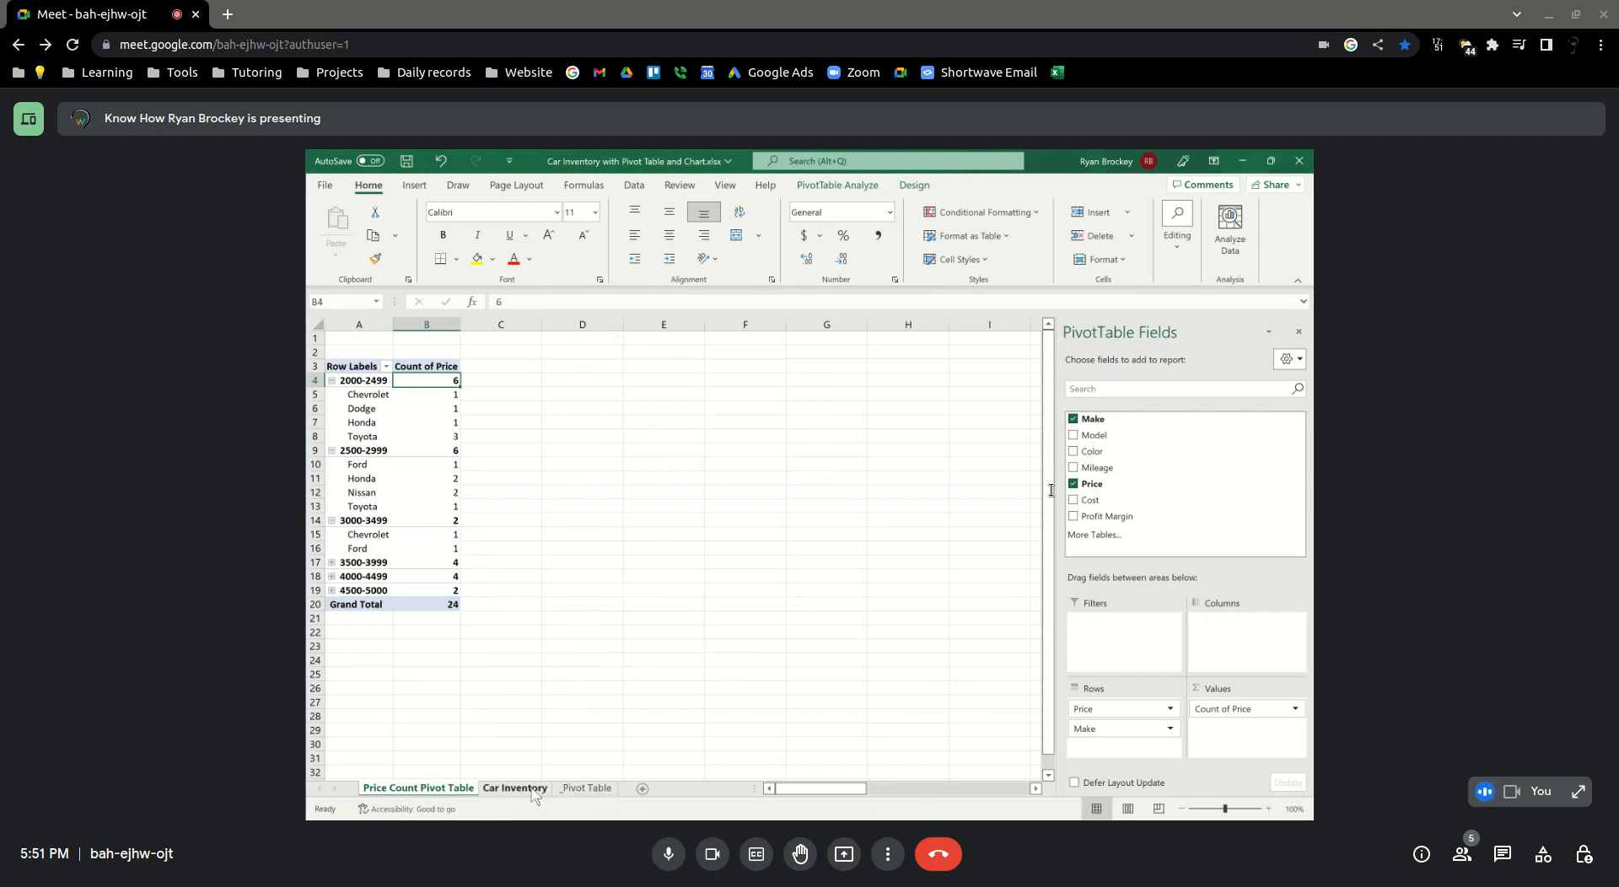
click(532, 795)
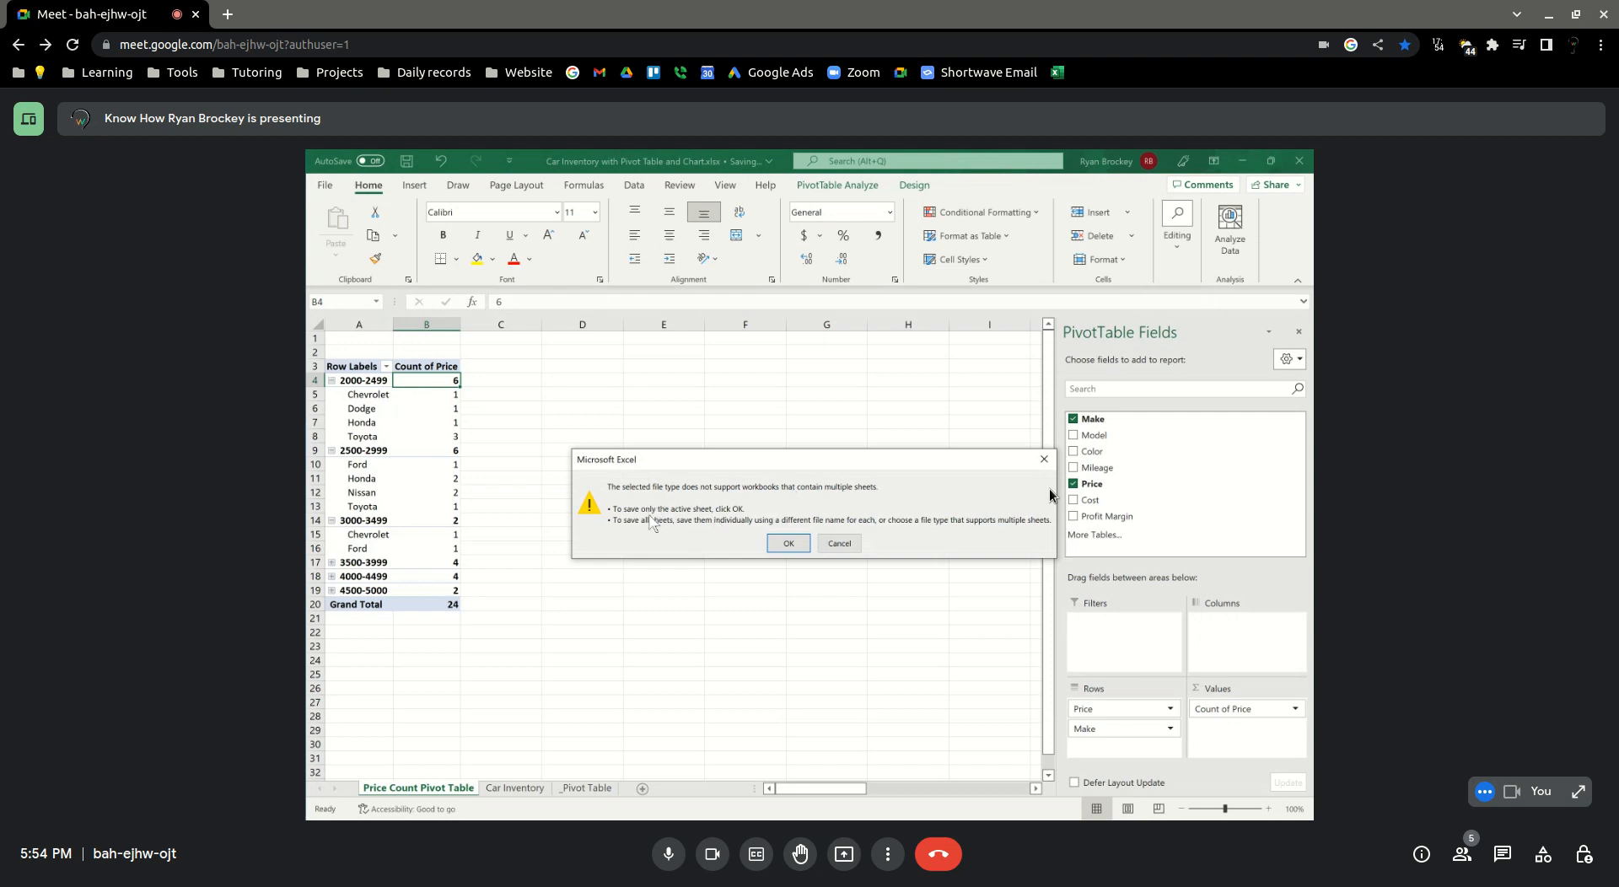
Cancel the single-sheet save and return to the Save As options to look through the available file types
click(833, 541)
click(319, 183)
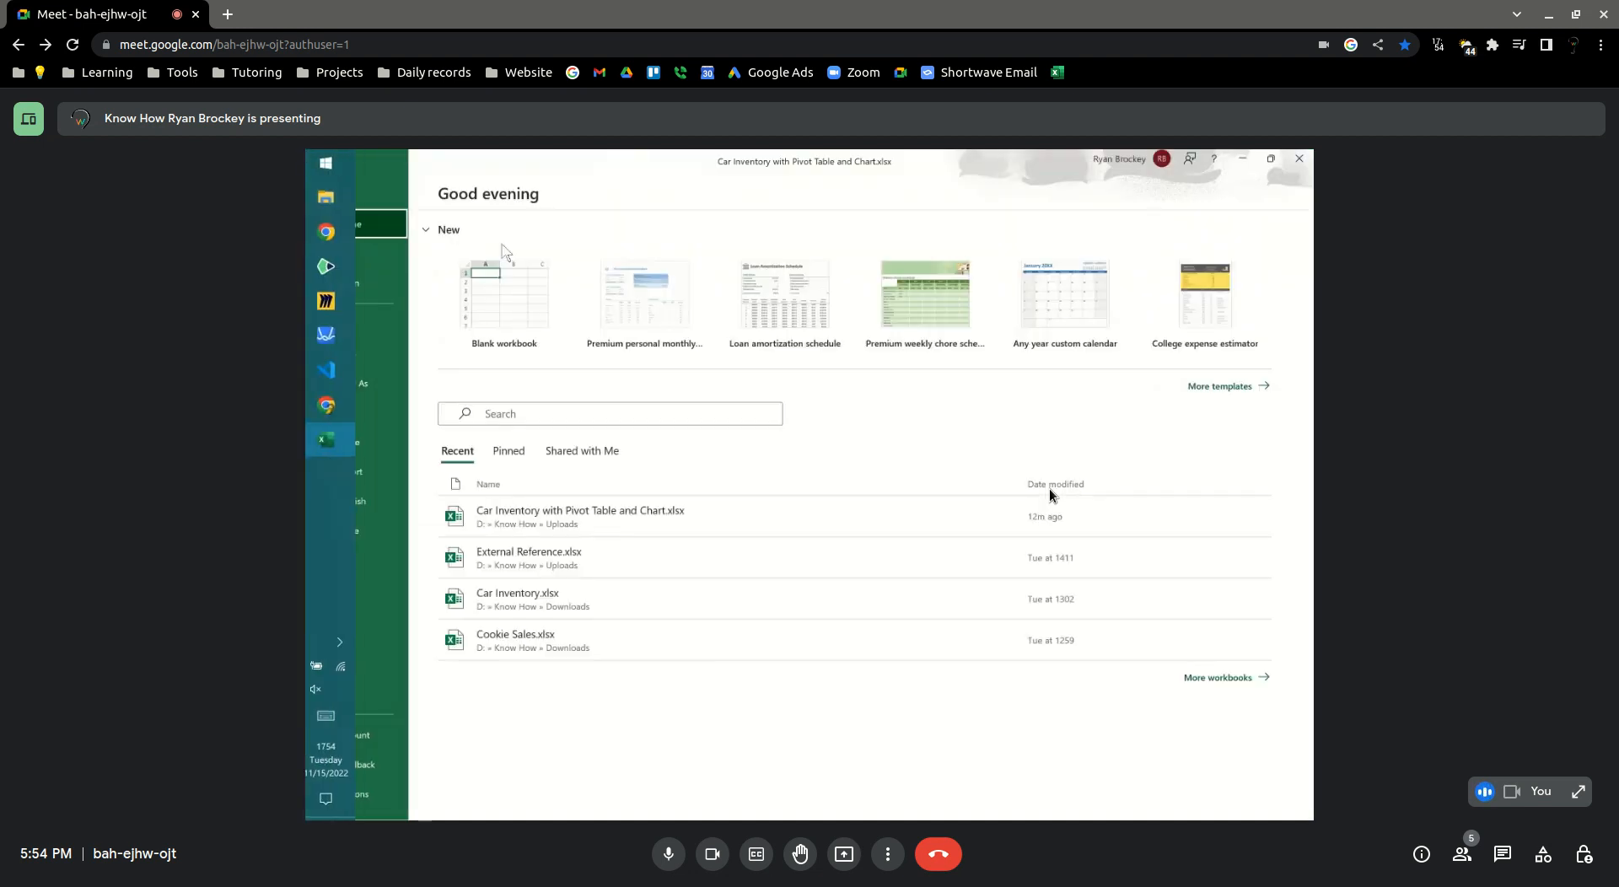
click(358, 384)
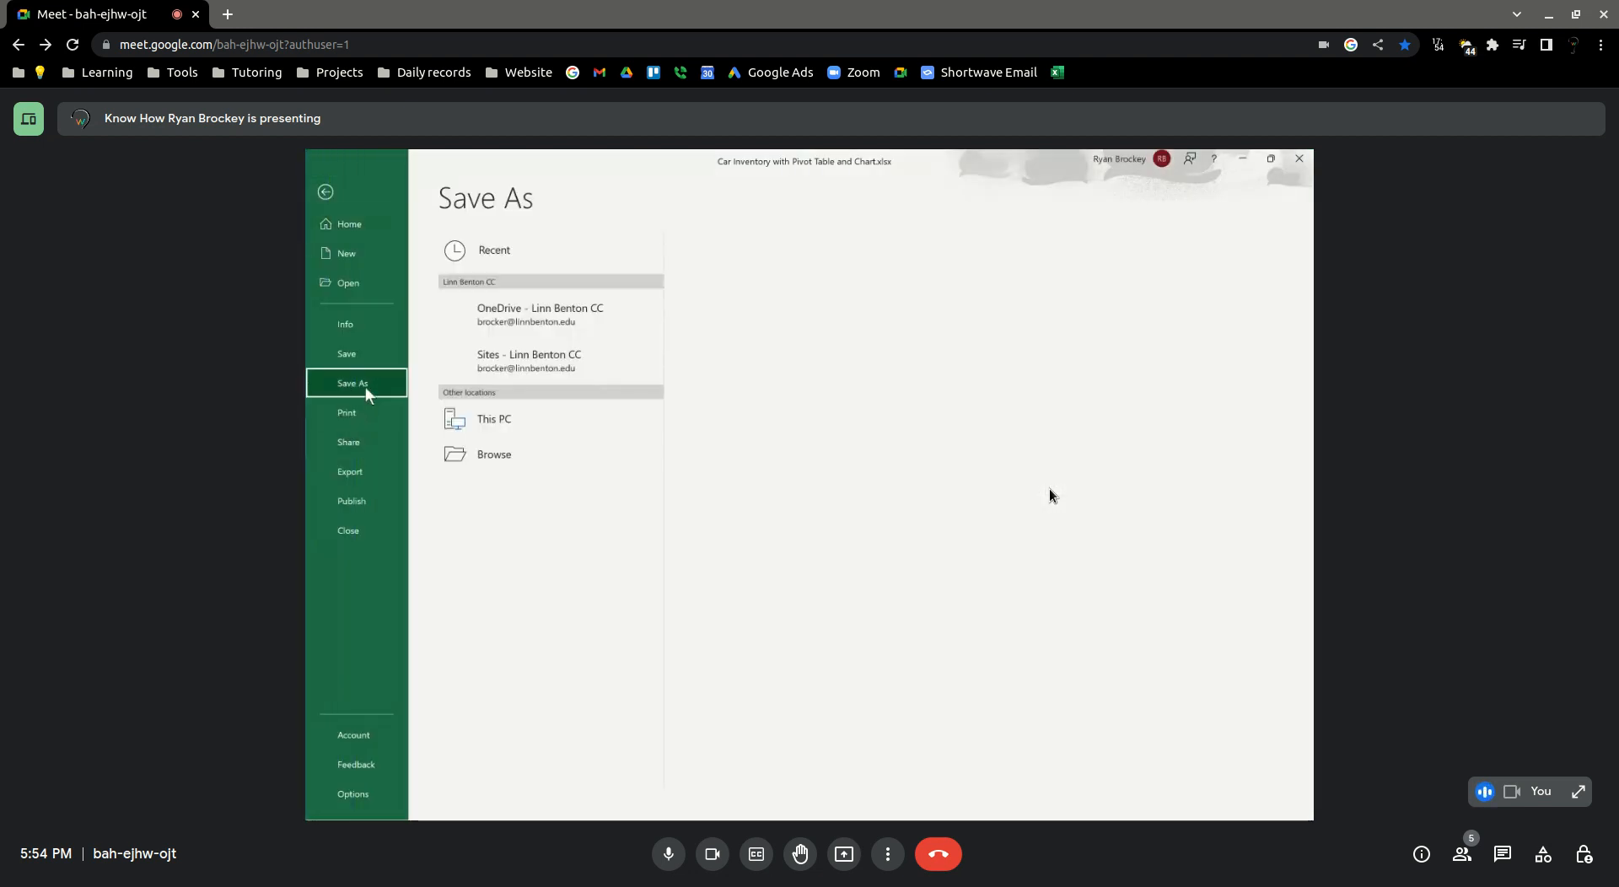
click(819, 283)
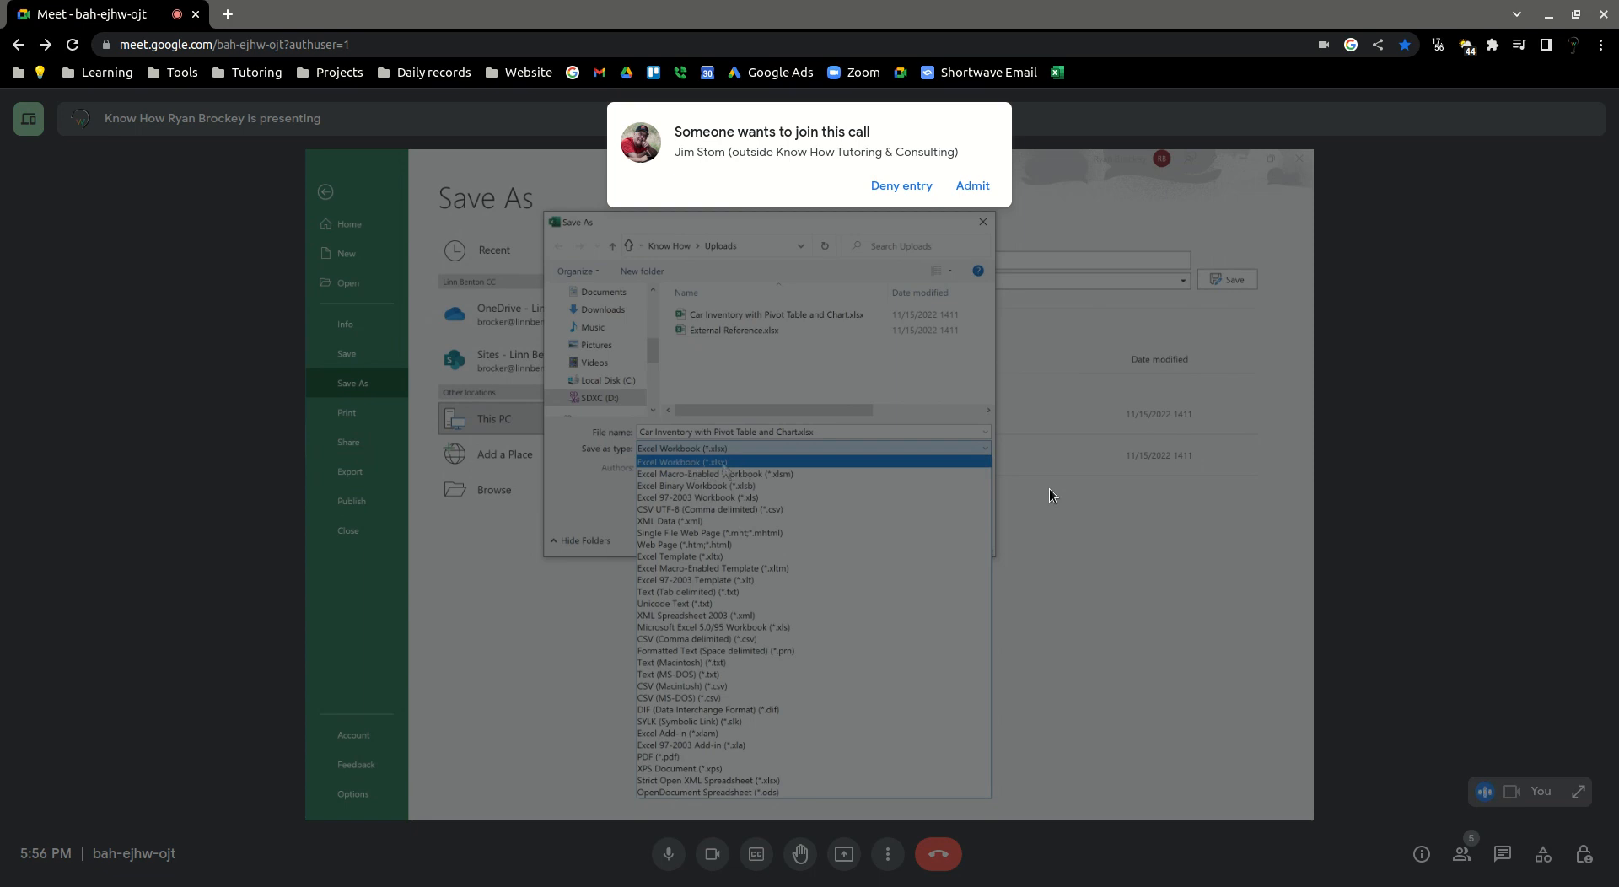
Admit the waiting participant to the Google Meet call
click(973, 187)
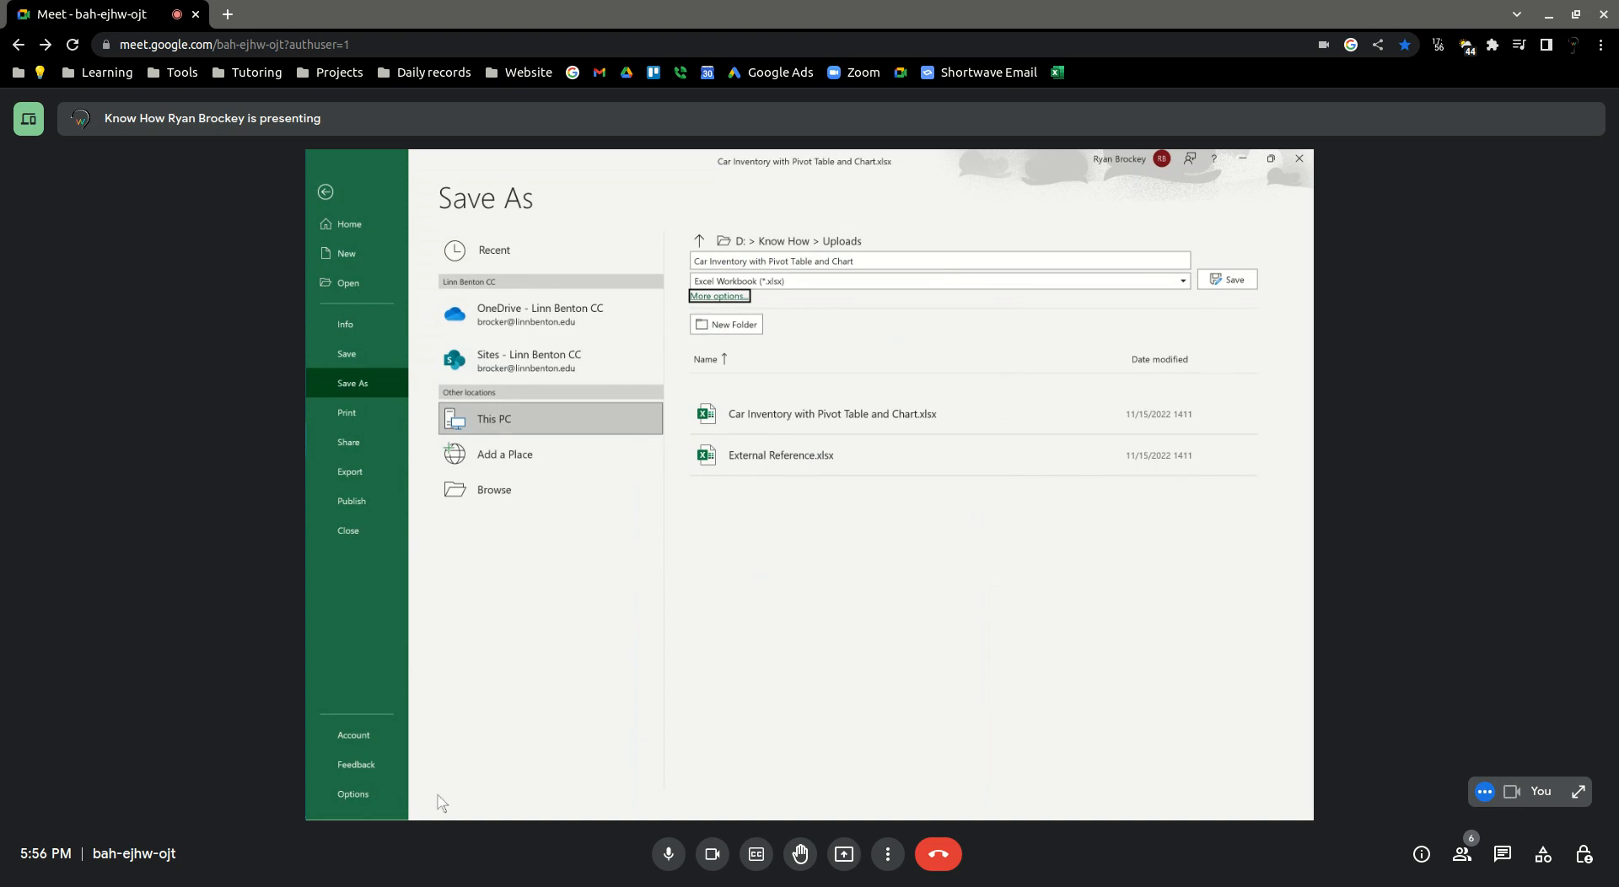
mouse_move(306, 755)
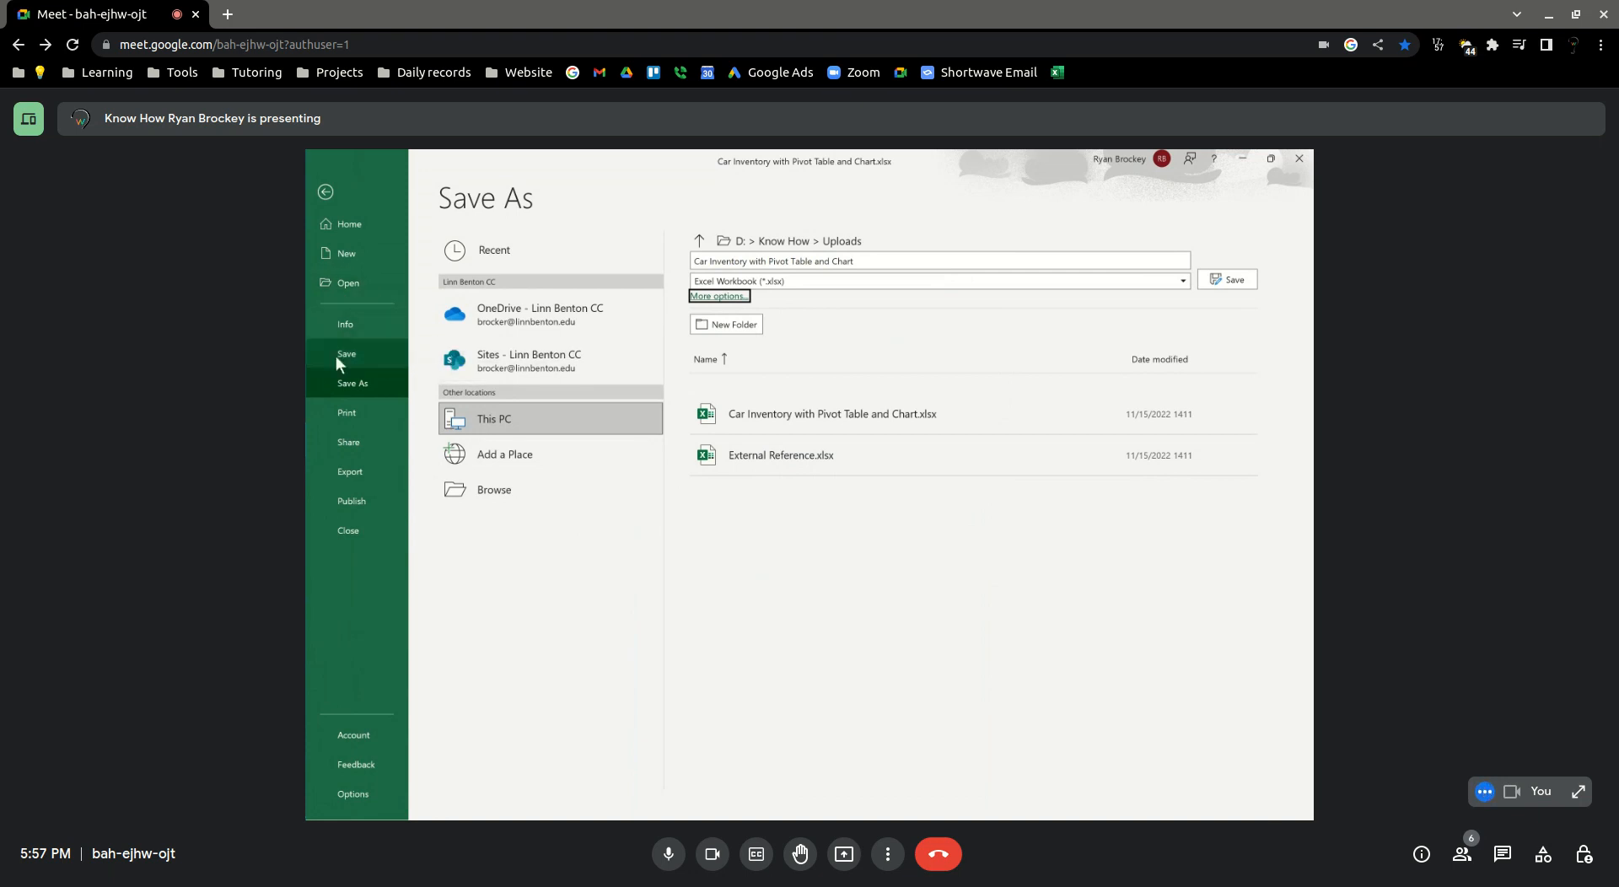
mouse_move(306, 361)
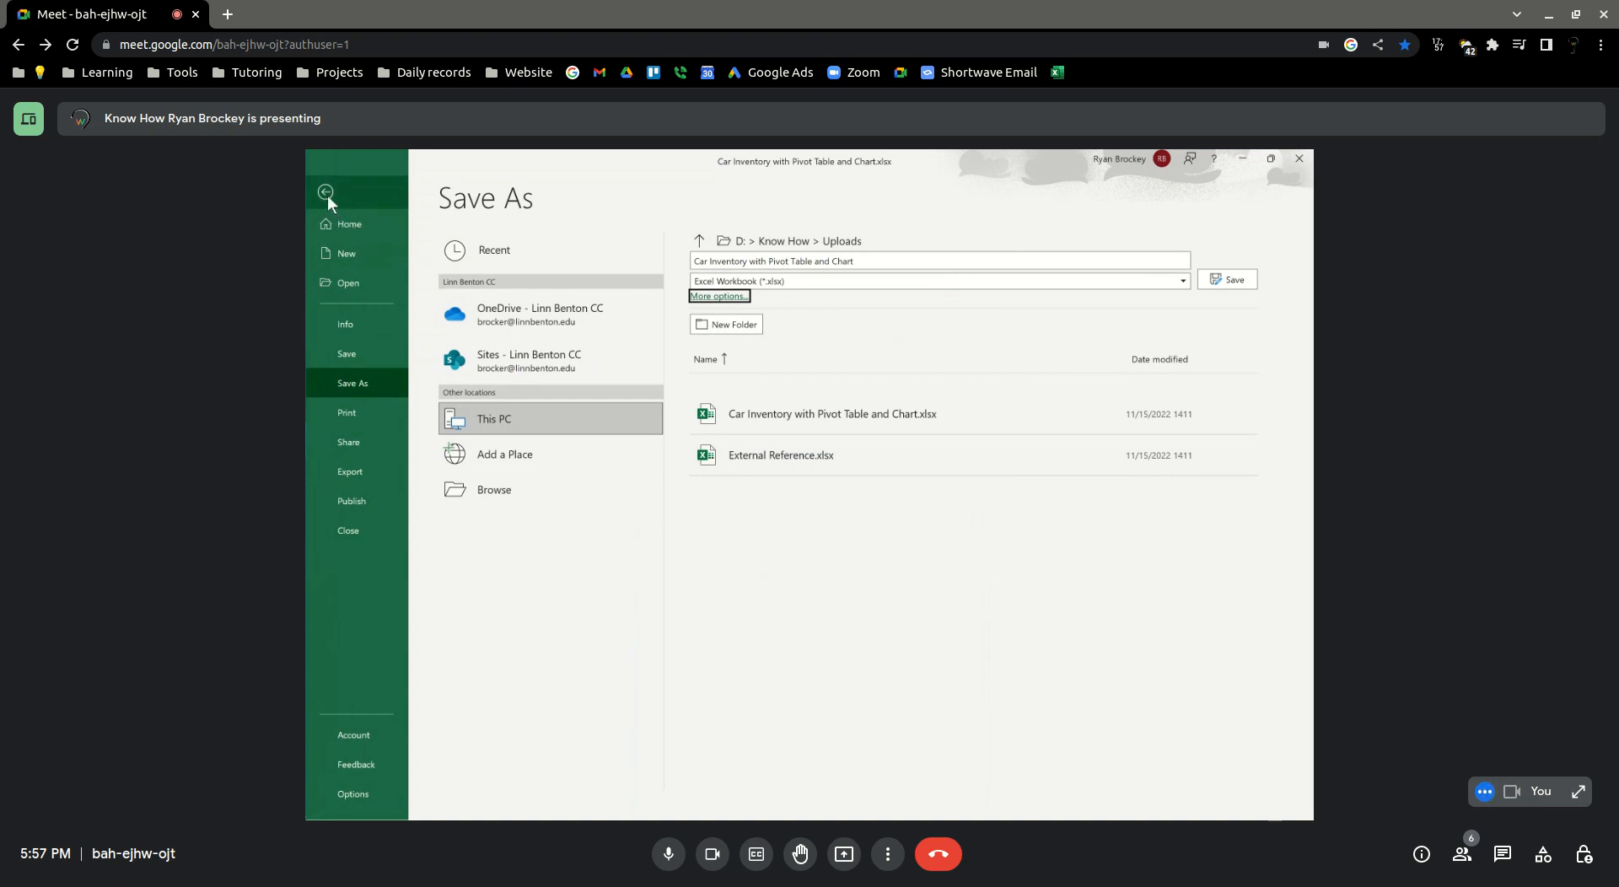
Review the file types available for saving the Car Inventory with Pivot Table and Chart workbook
click(923, 283)
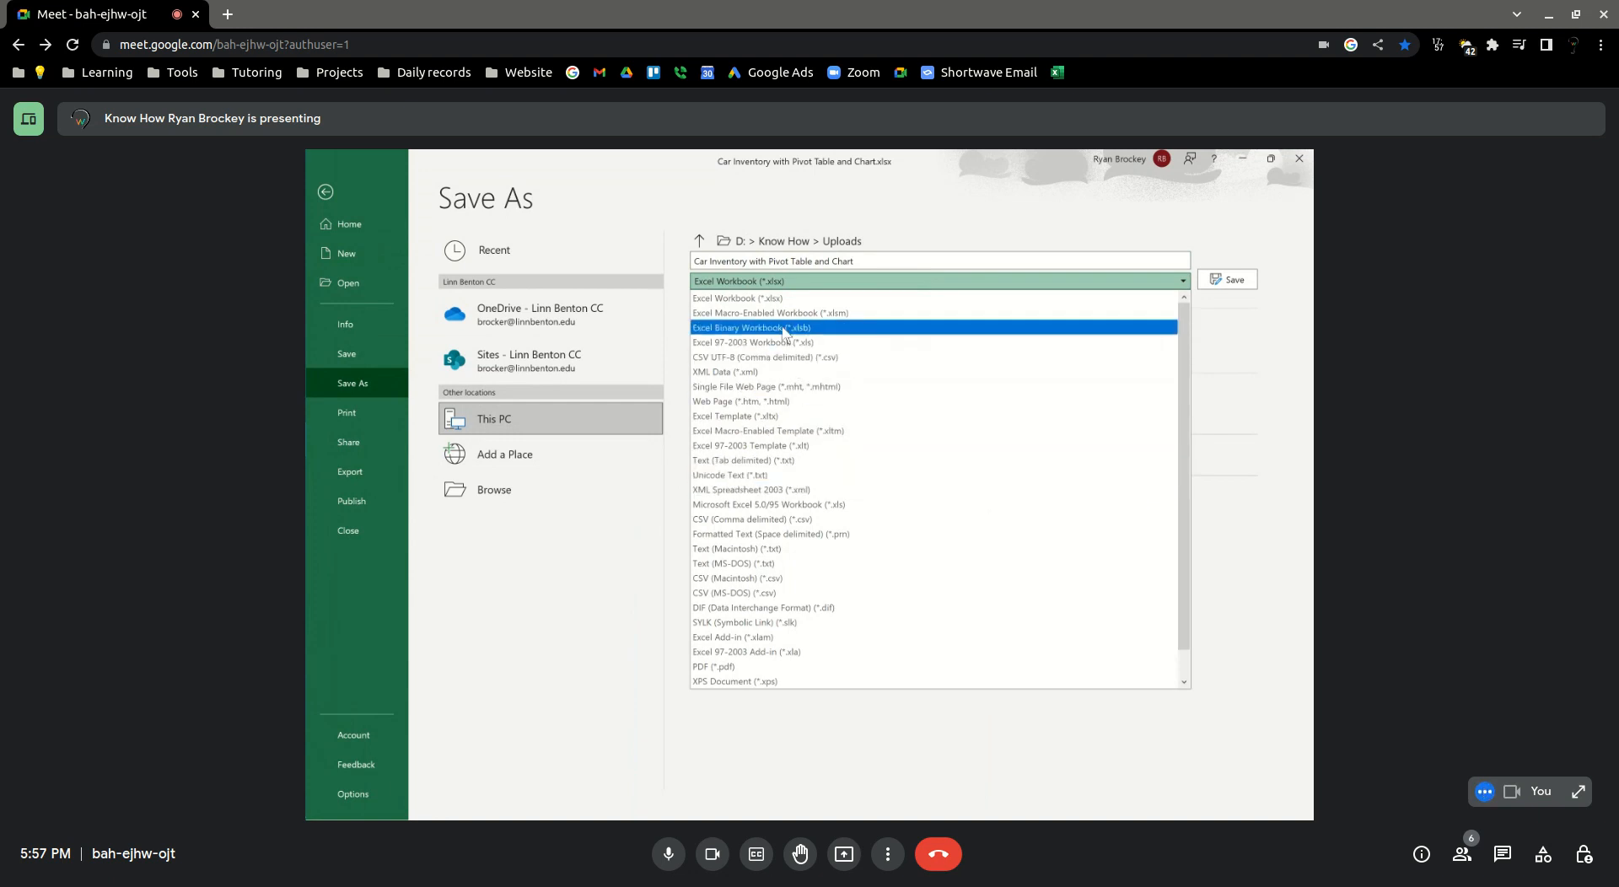
click(768, 286)
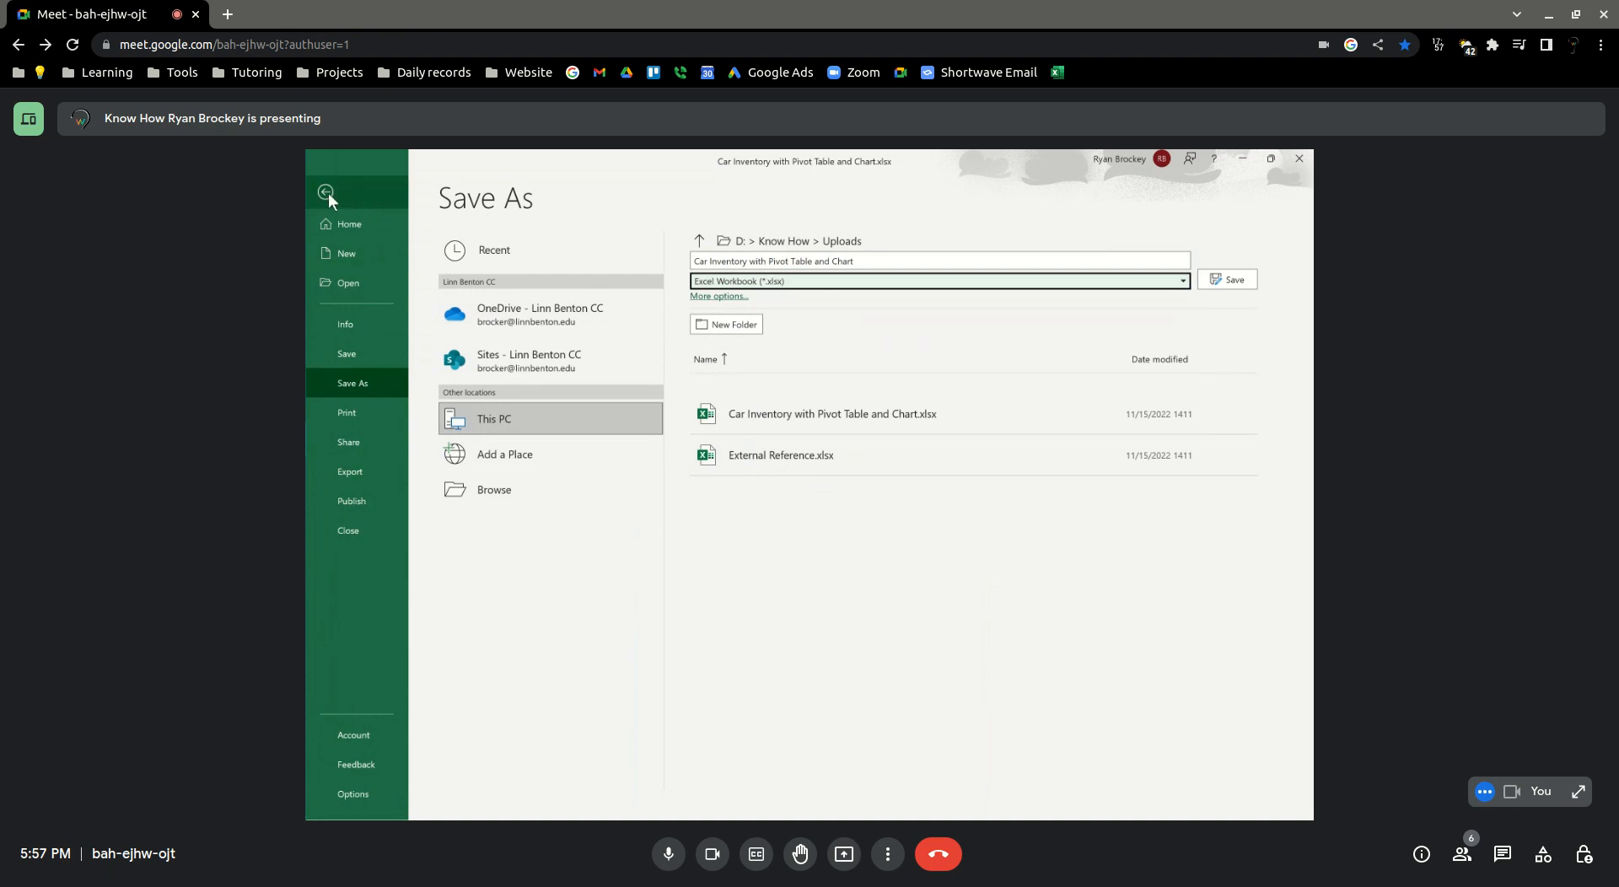
click(805, 280)
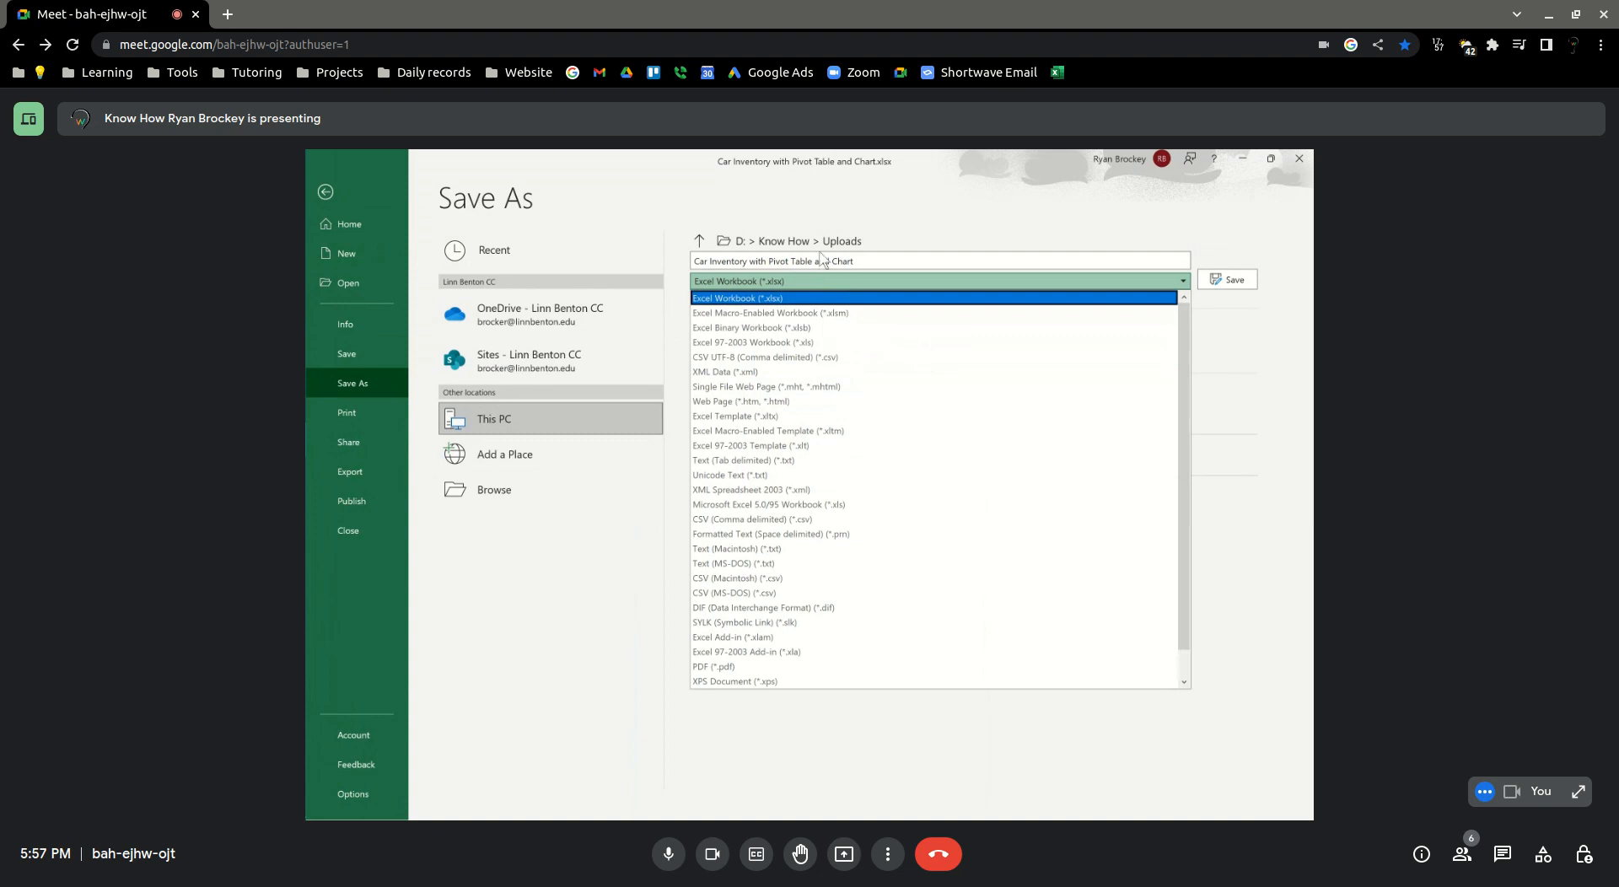
key(Escape)
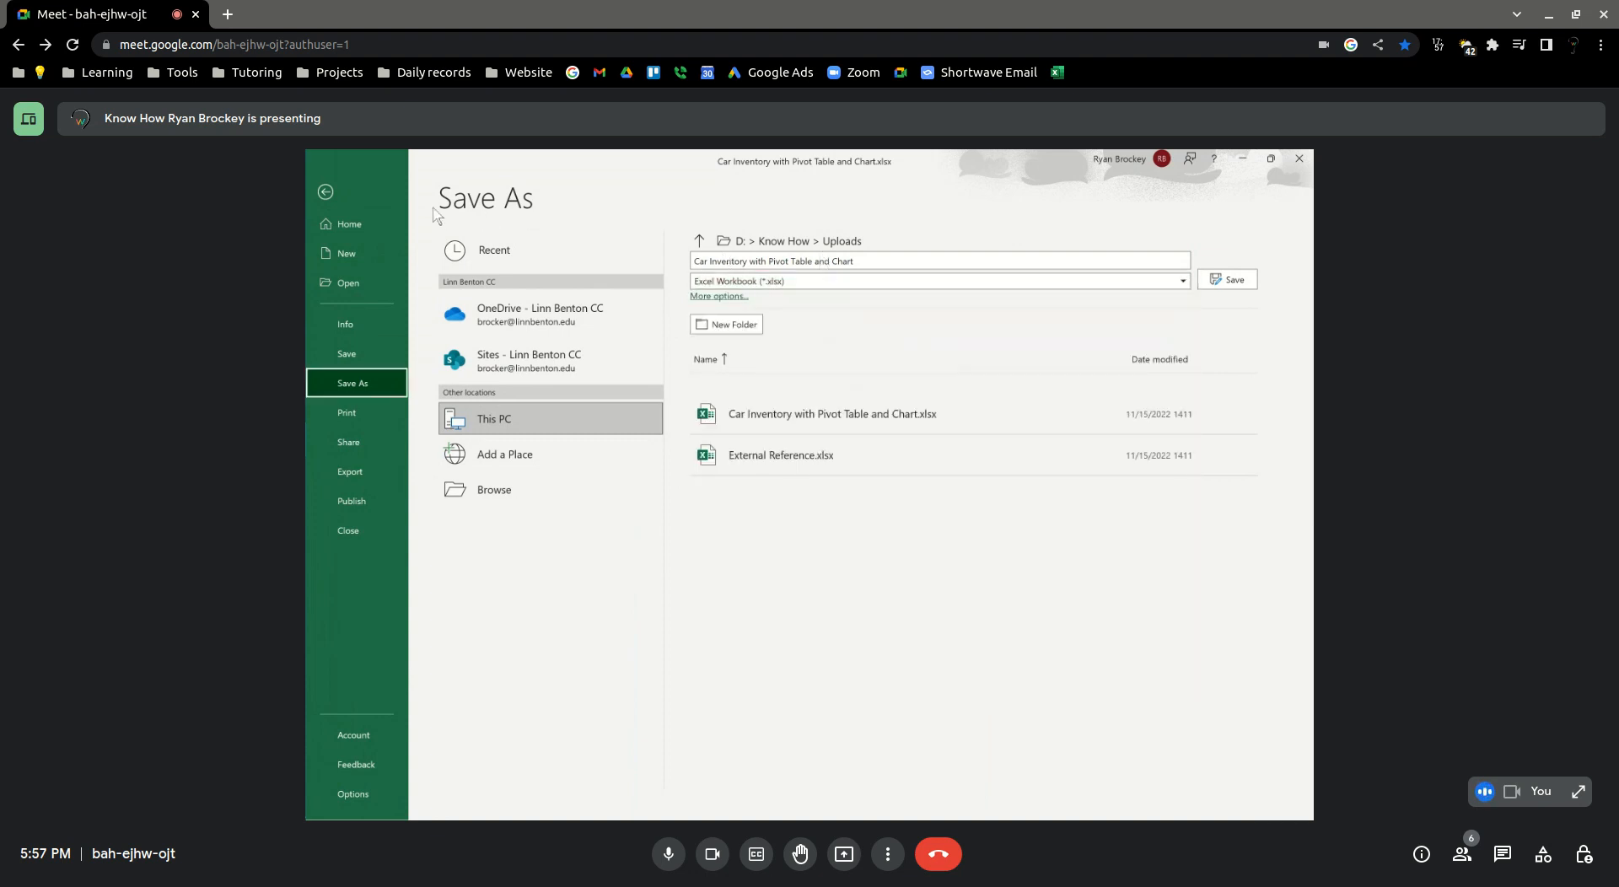
Try to save the workbook in the Uploads folder as Text (Tab delimited) (*.txt)
click(808, 285)
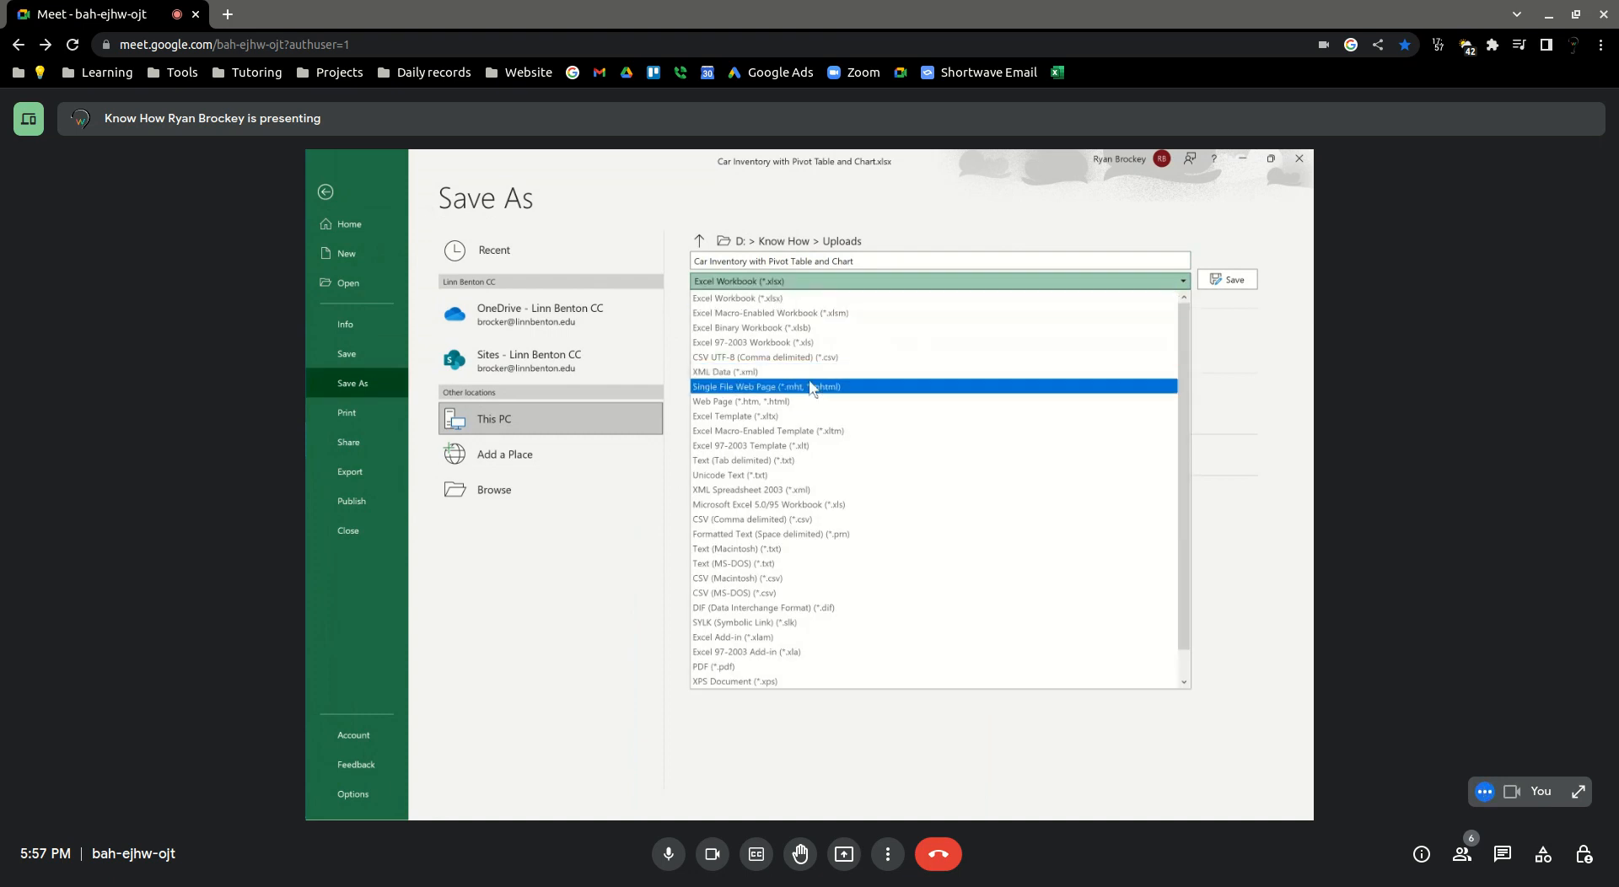
click(784, 461)
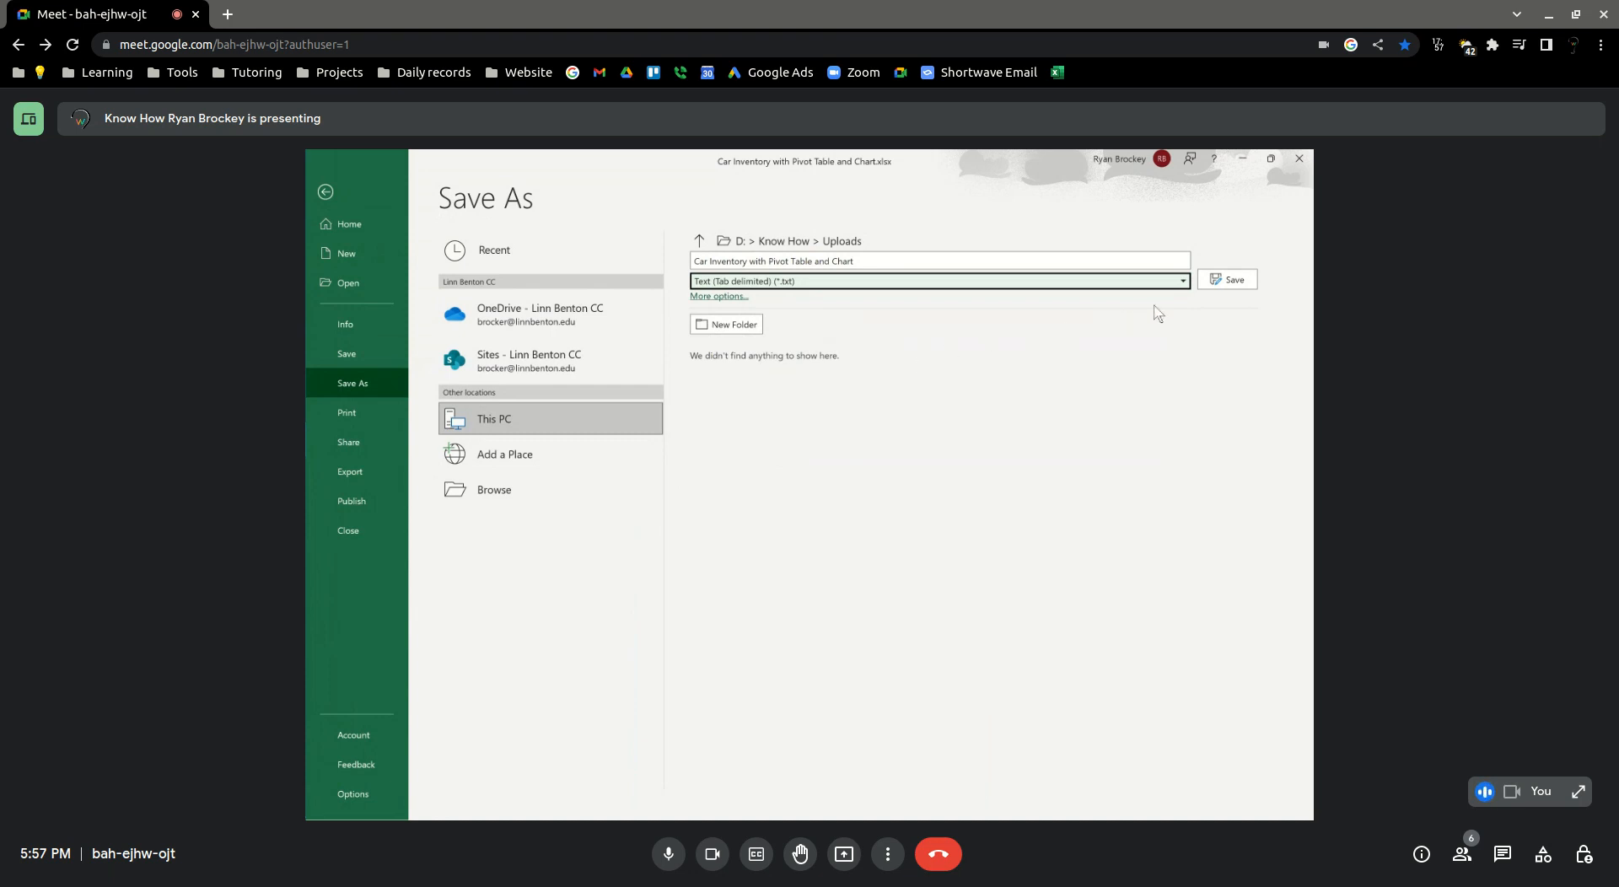
click(1226, 281)
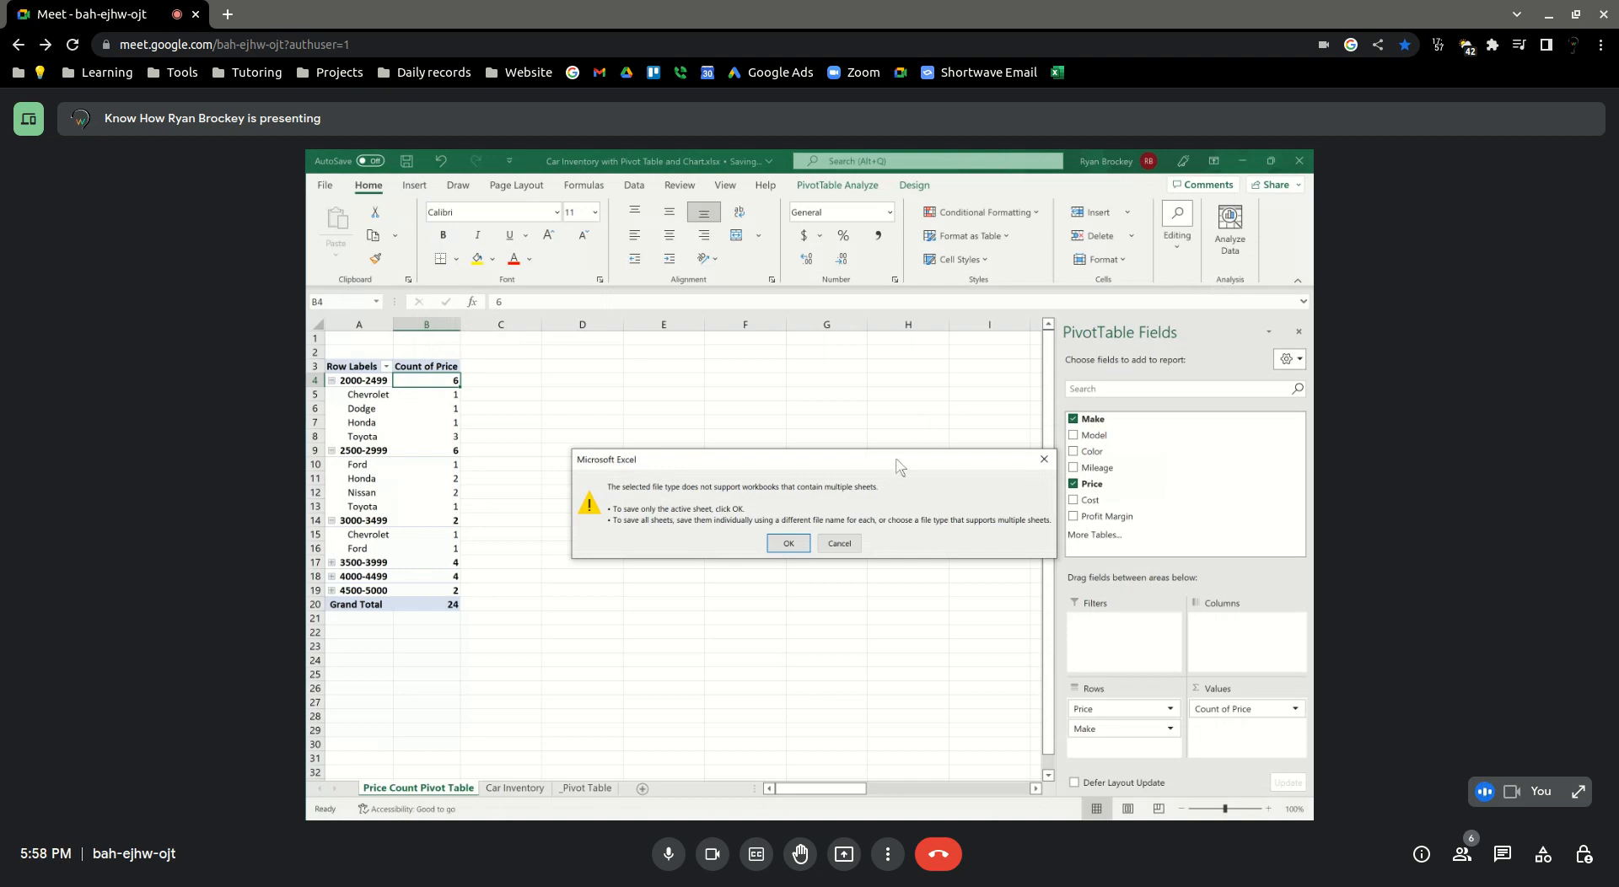
click(828, 547)
click(826, 536)
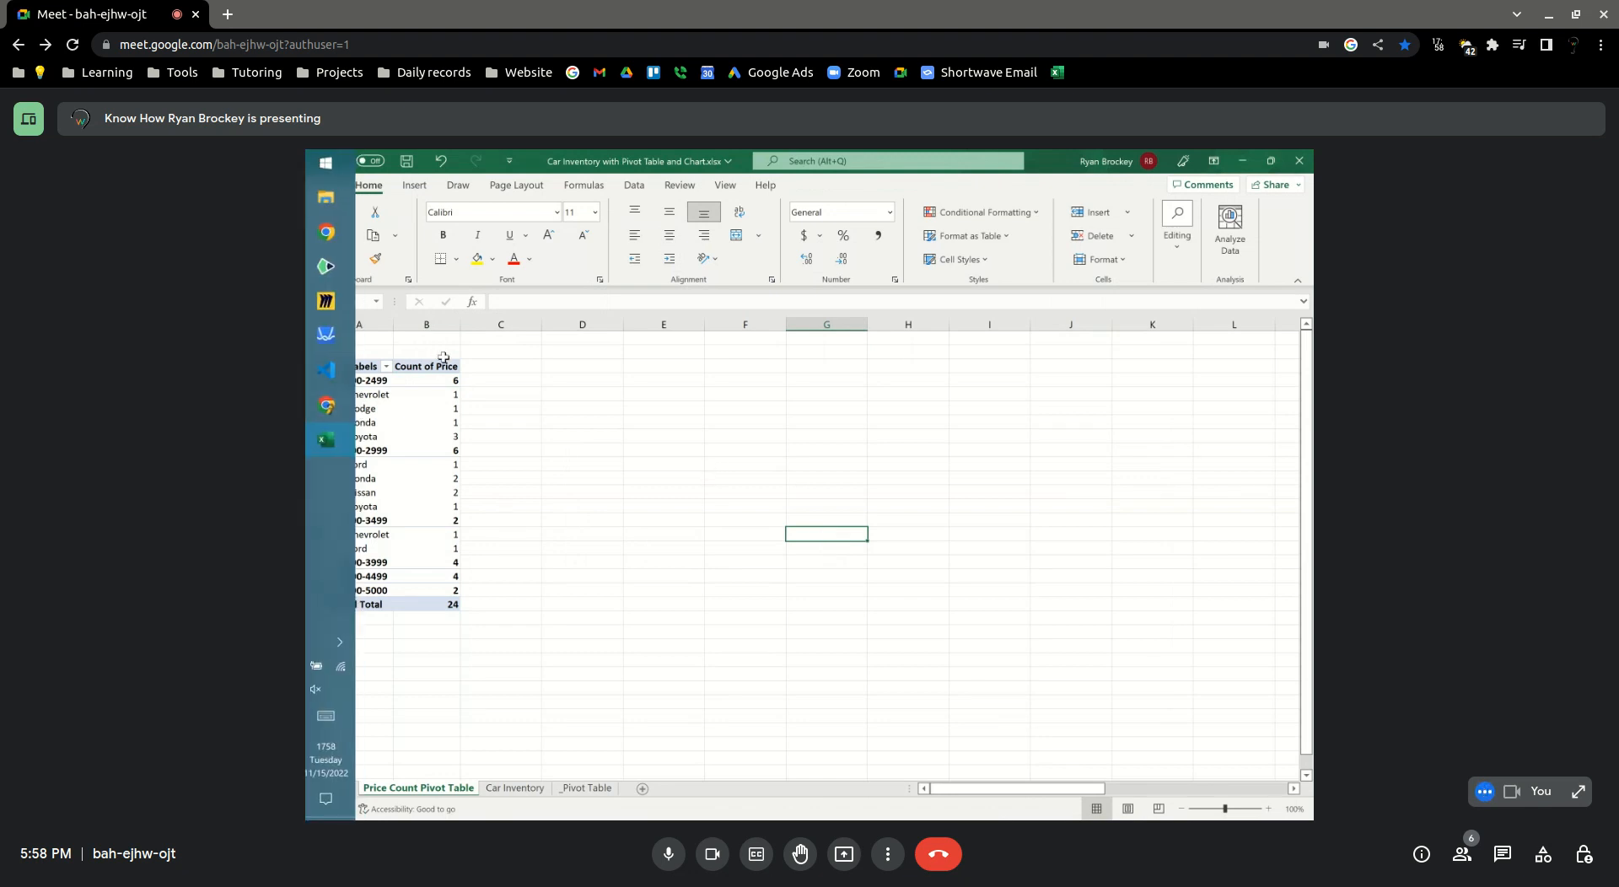
Examine the start, end and interval settings that group the PivotTable's price ranges
mouse_move(419, 397)
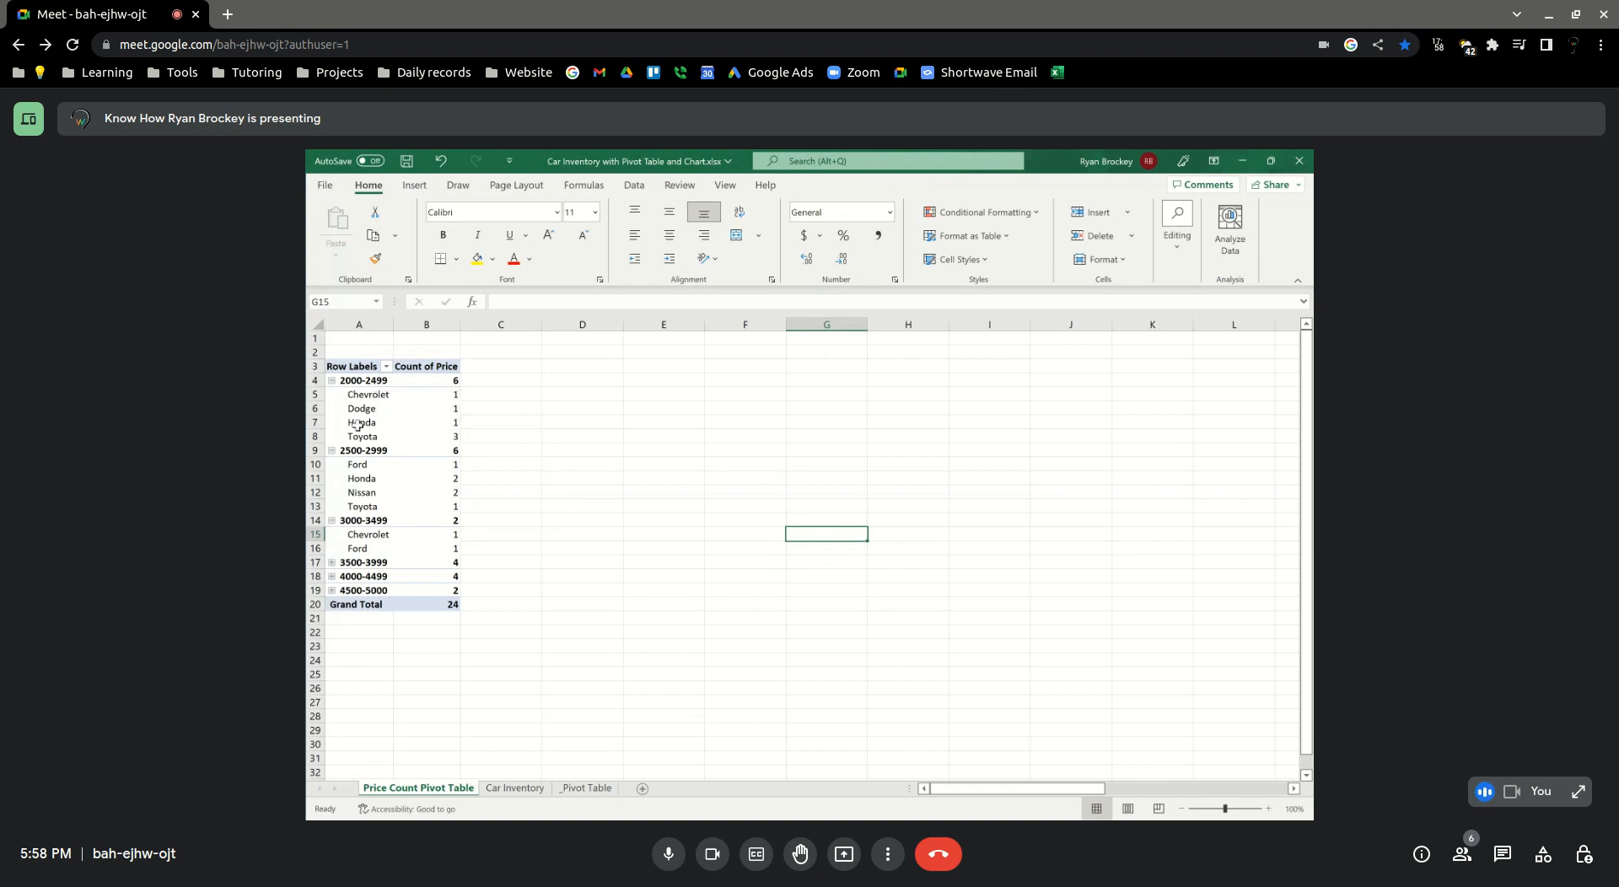
right_click(356, 381)
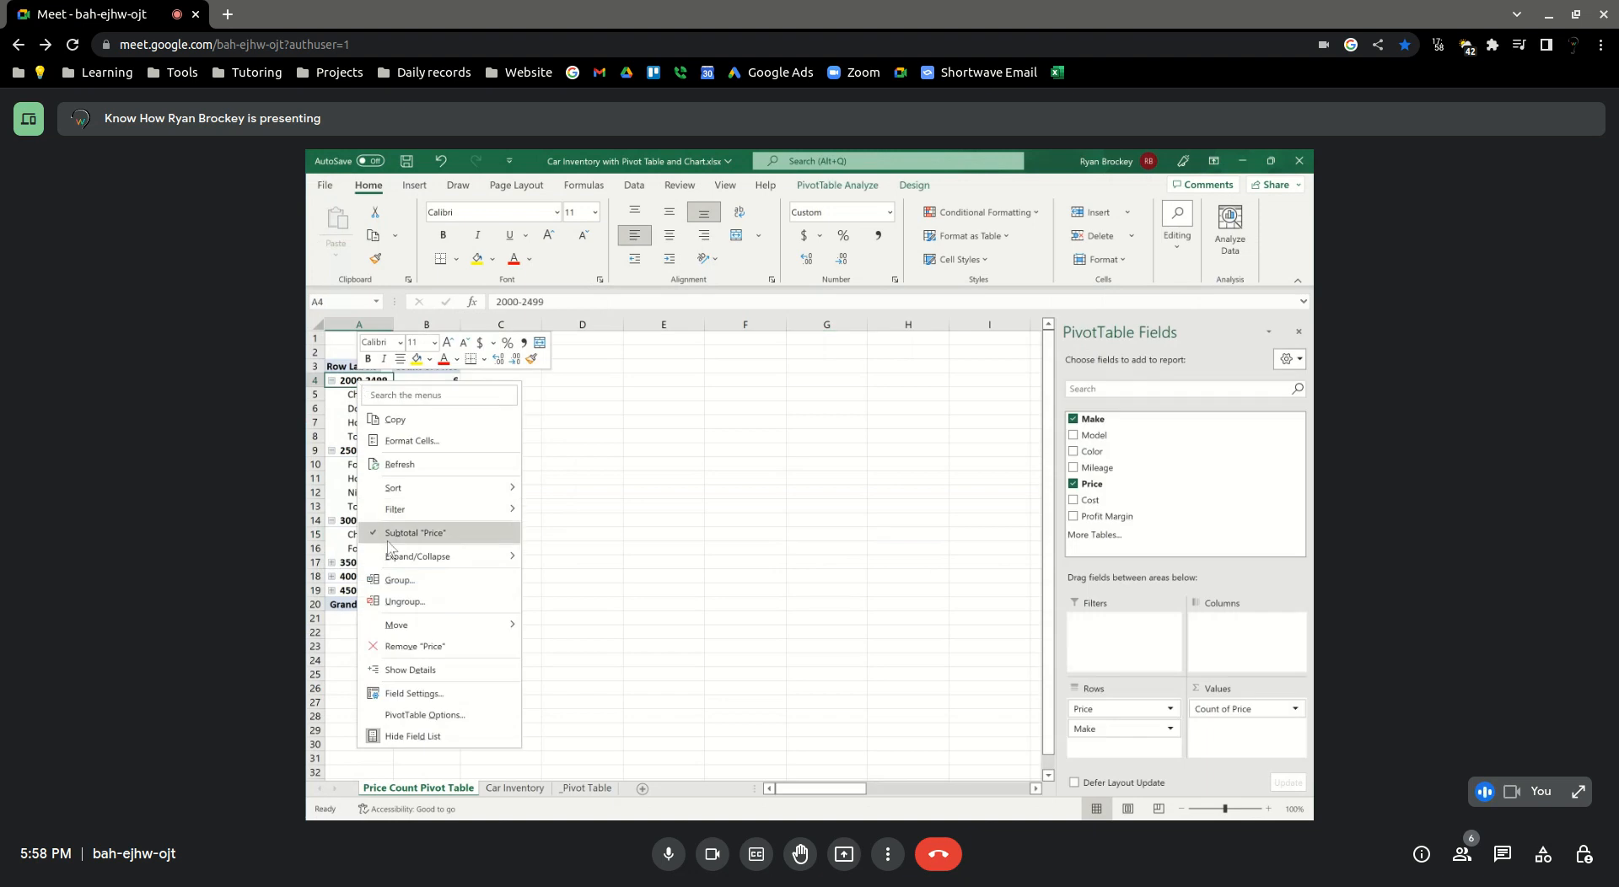
click(396, 579)
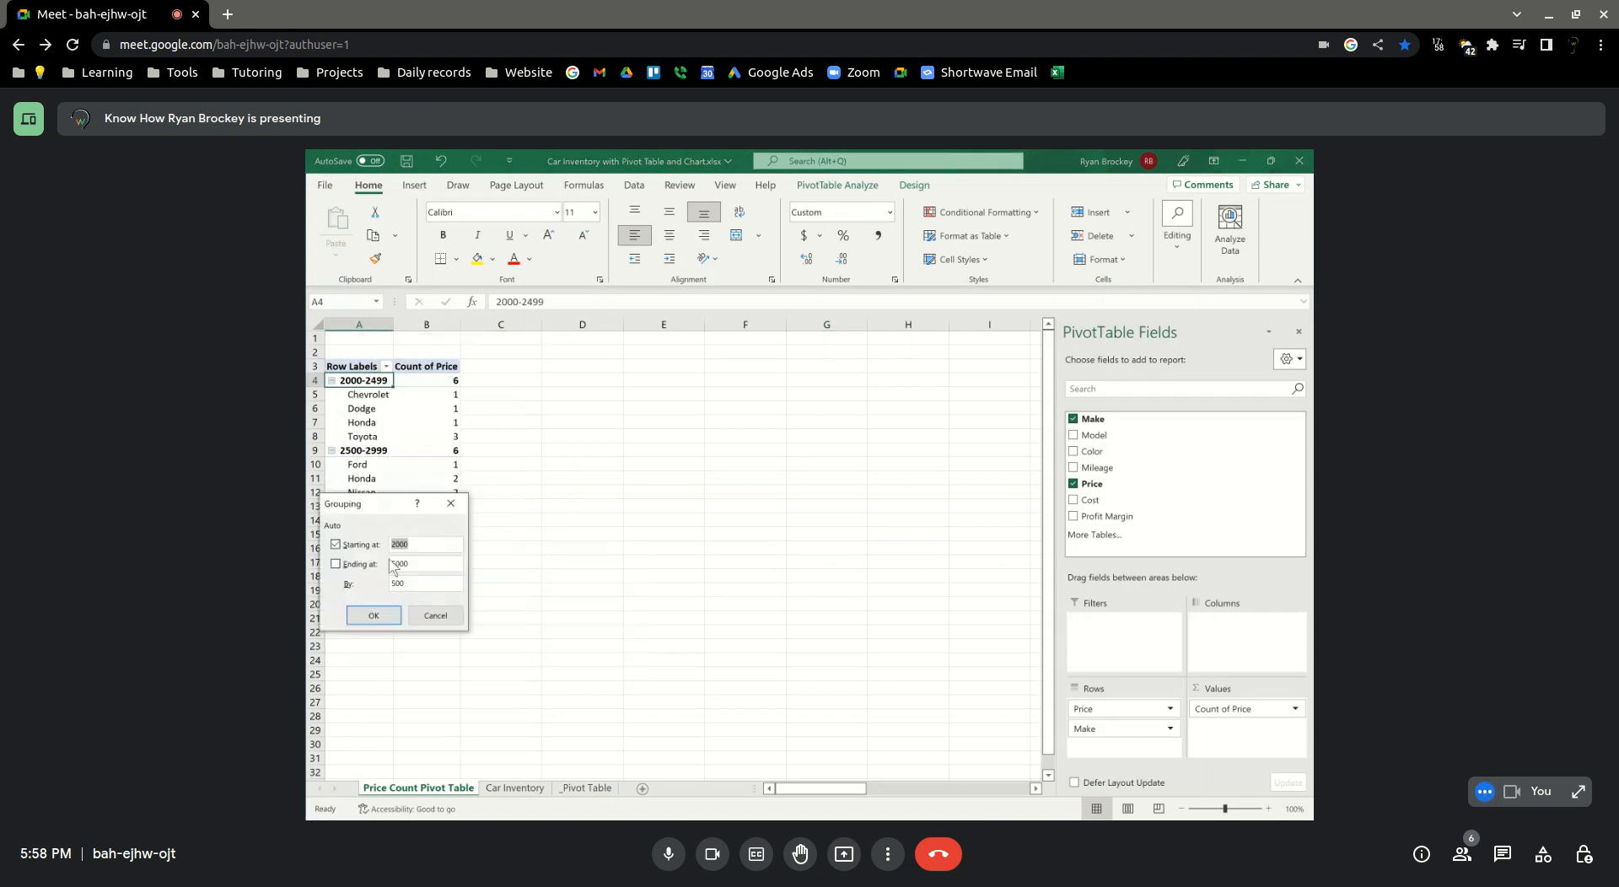
drag(386, 505, 624, 367)
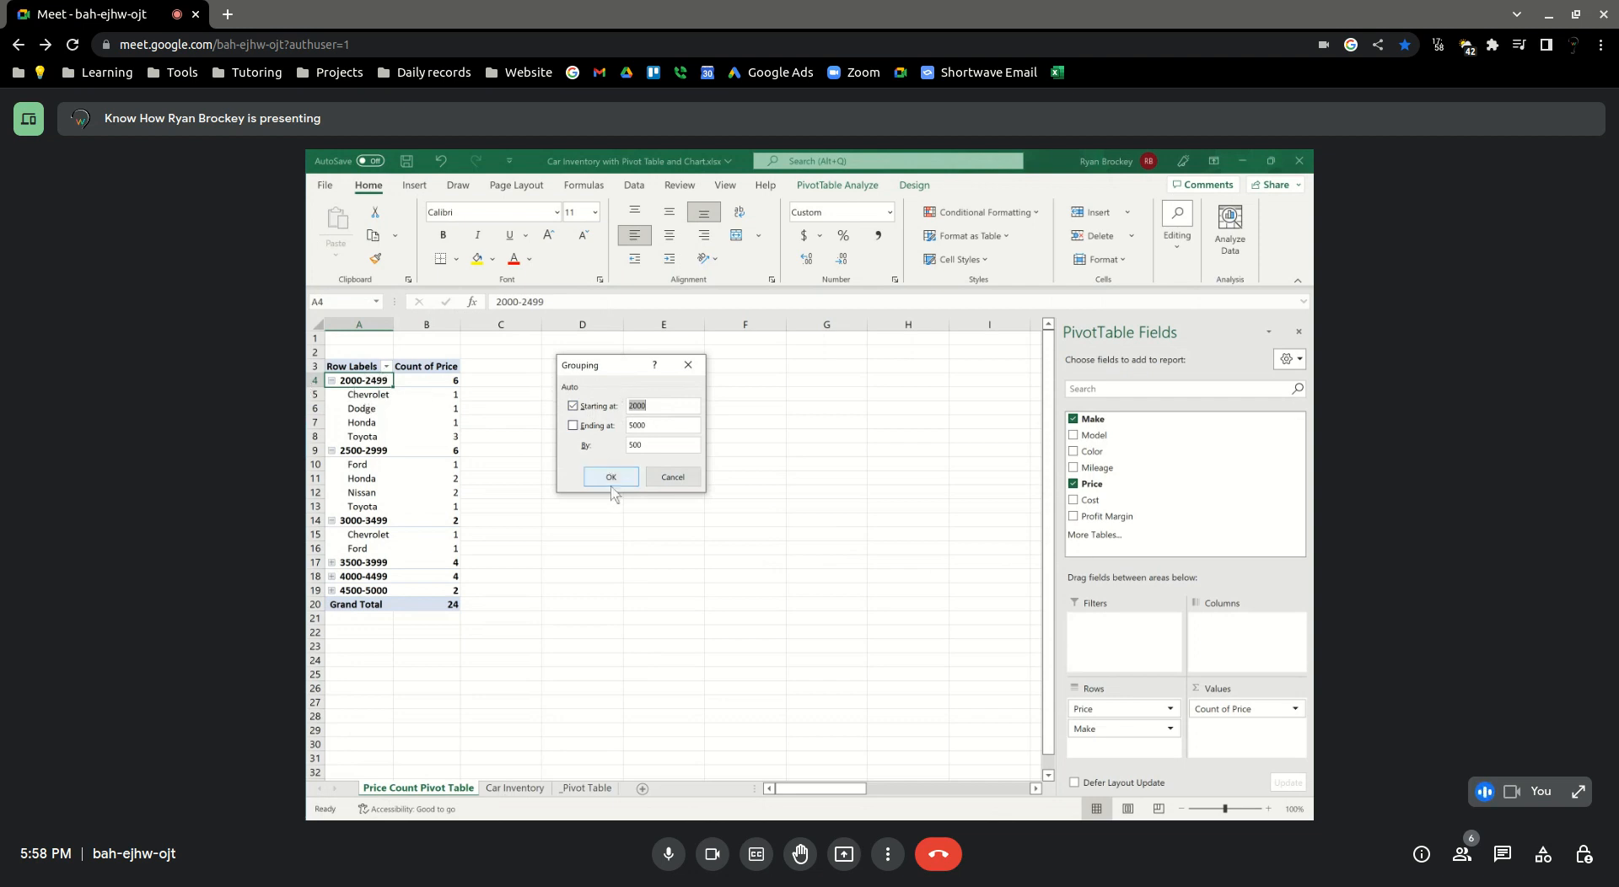
click(675, 478)
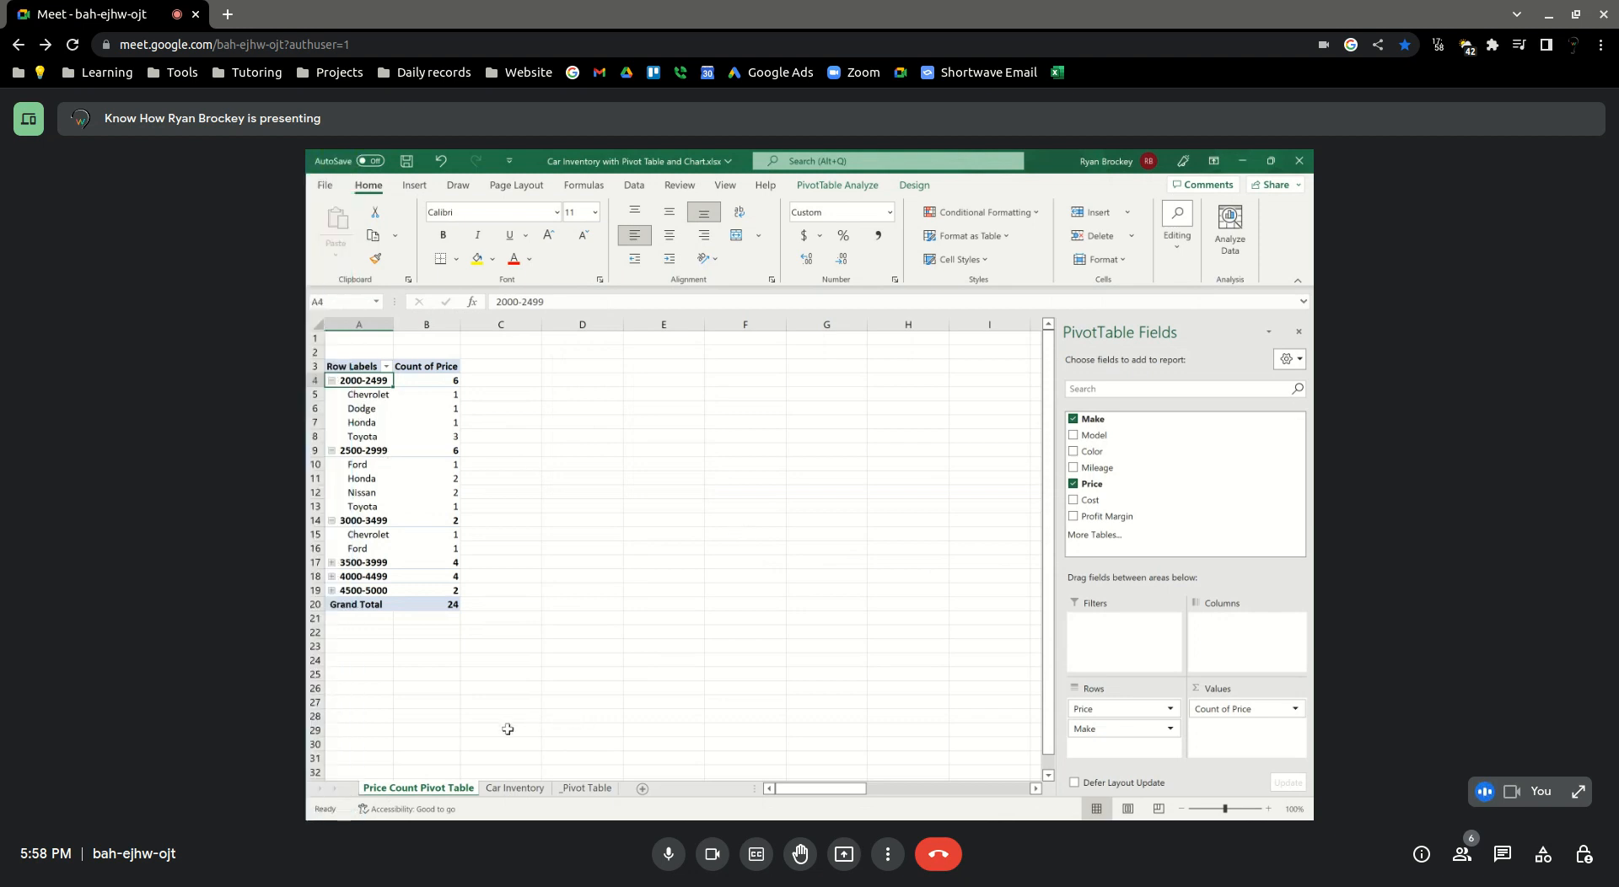
Create a PivotTable on a new worksheet from the Car Inventory data in A1:F25
click(518, 788)
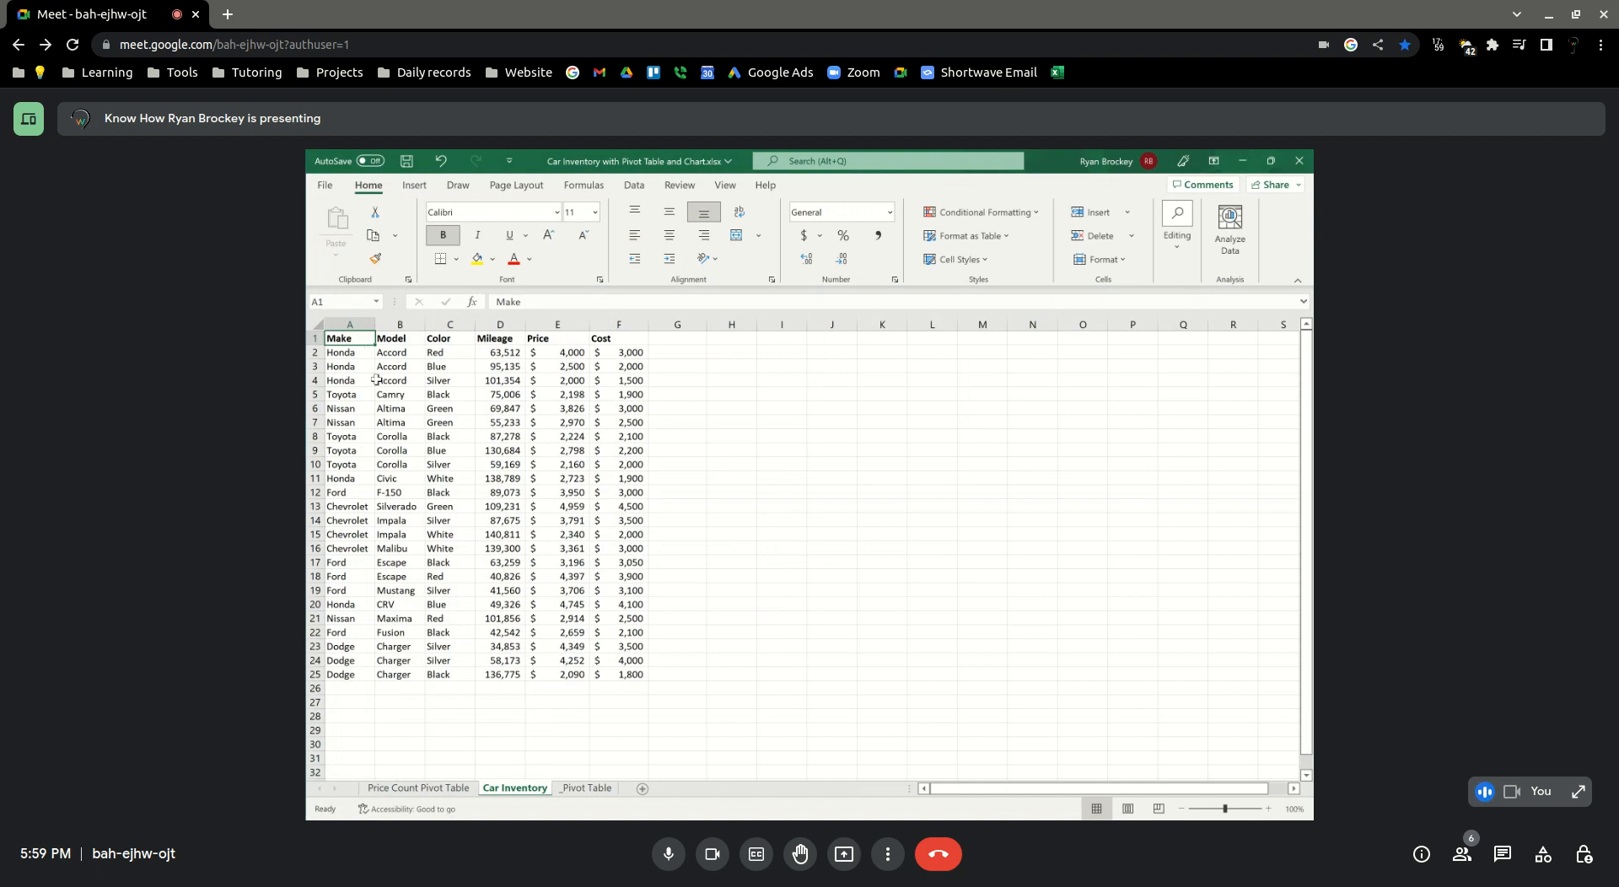
right_click(349, 342)
click(415, 187)
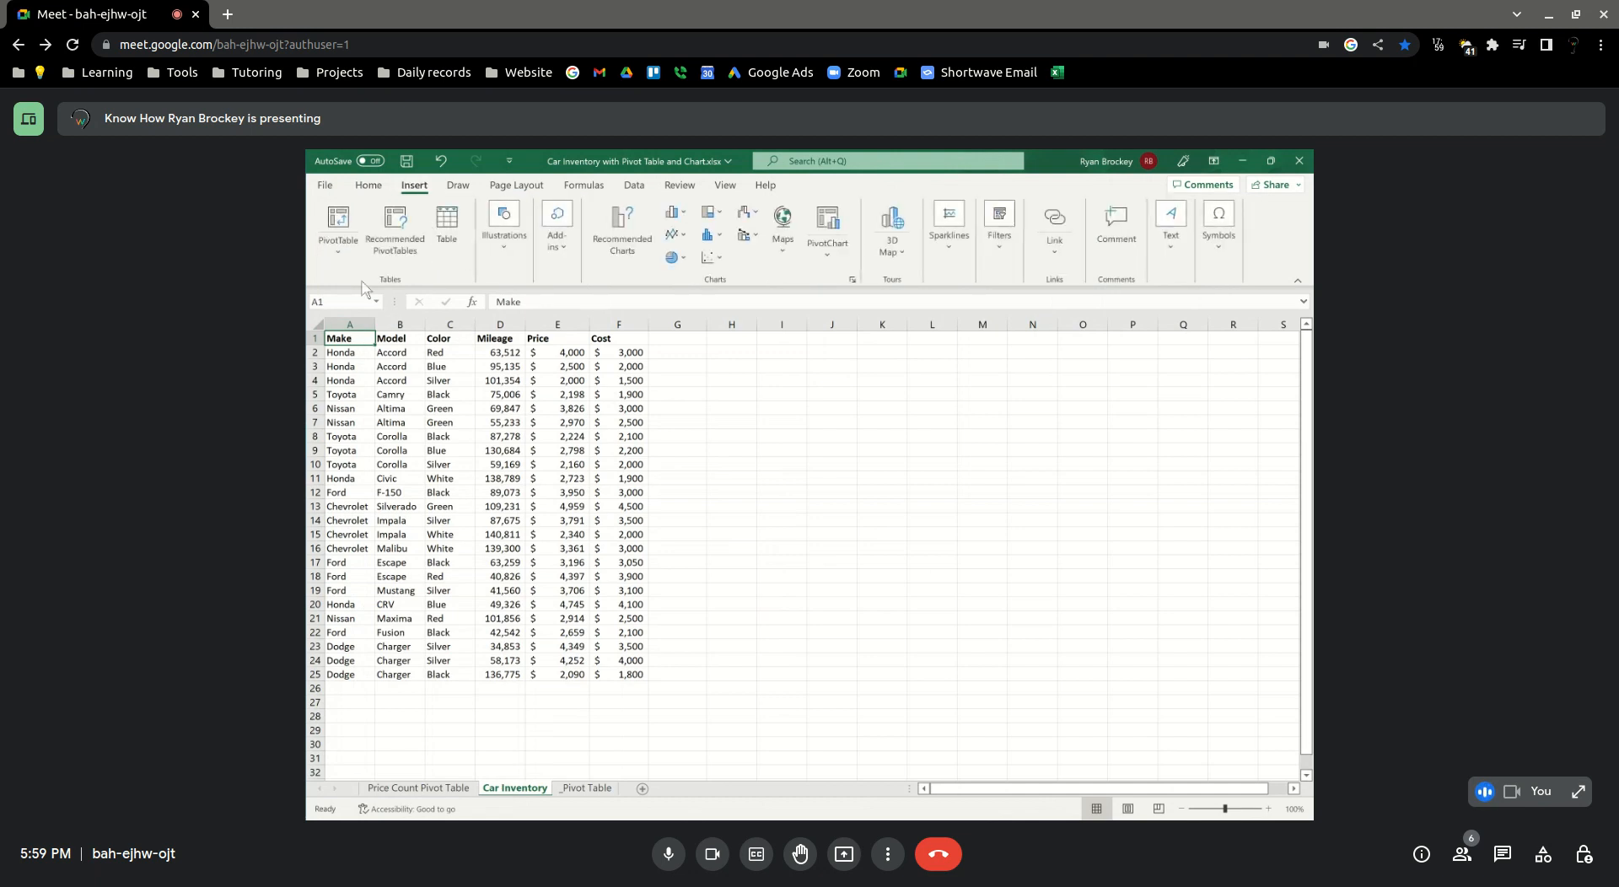
click(338, 221)
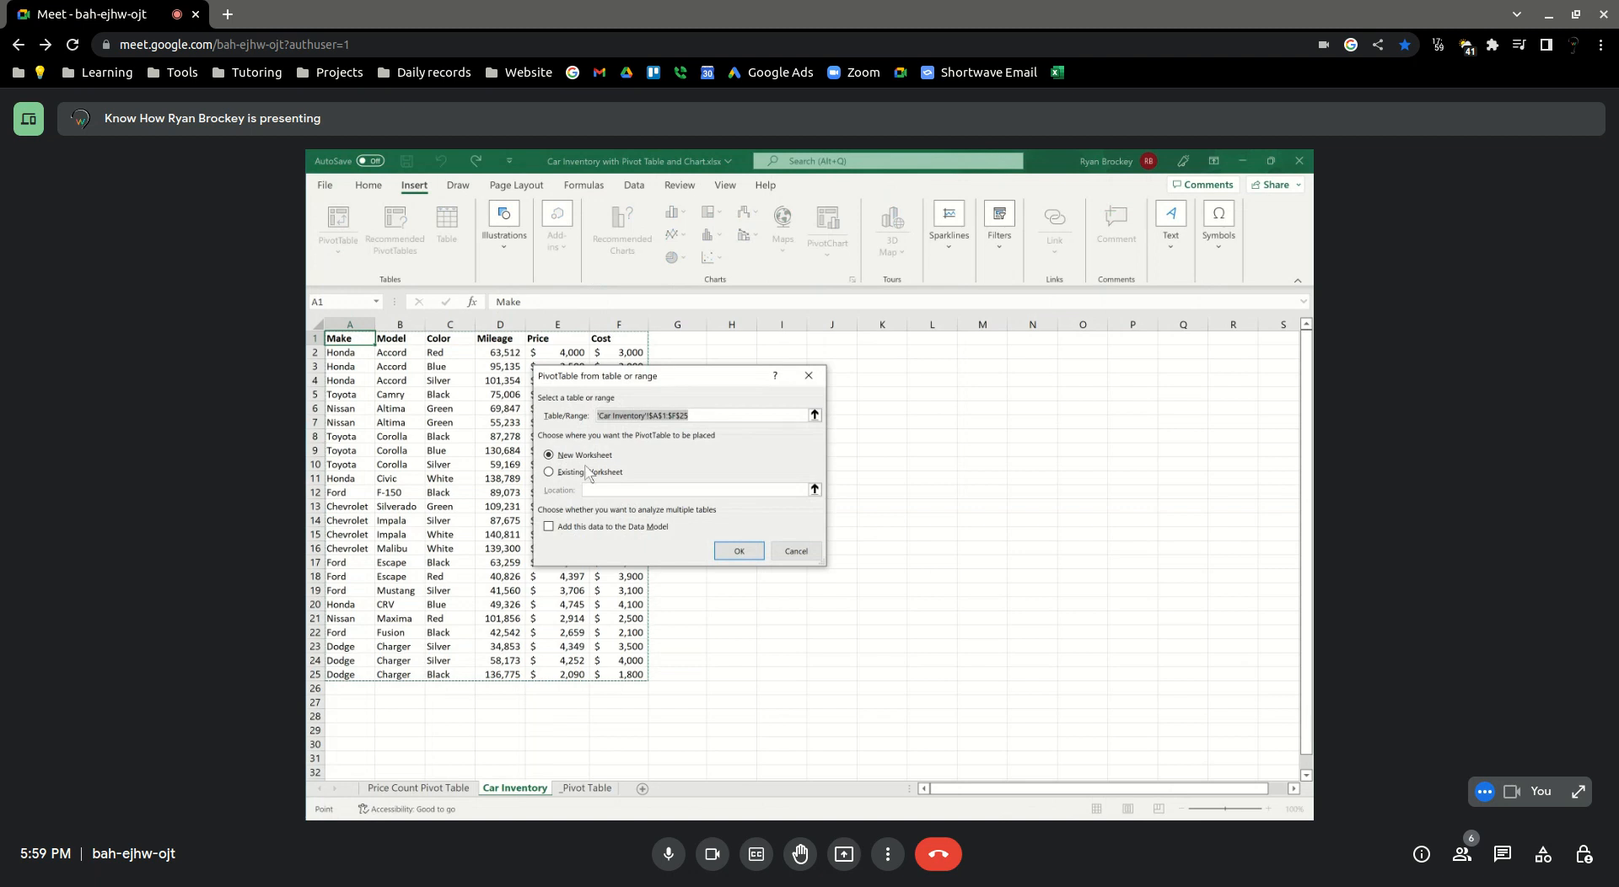
click(738, 551)
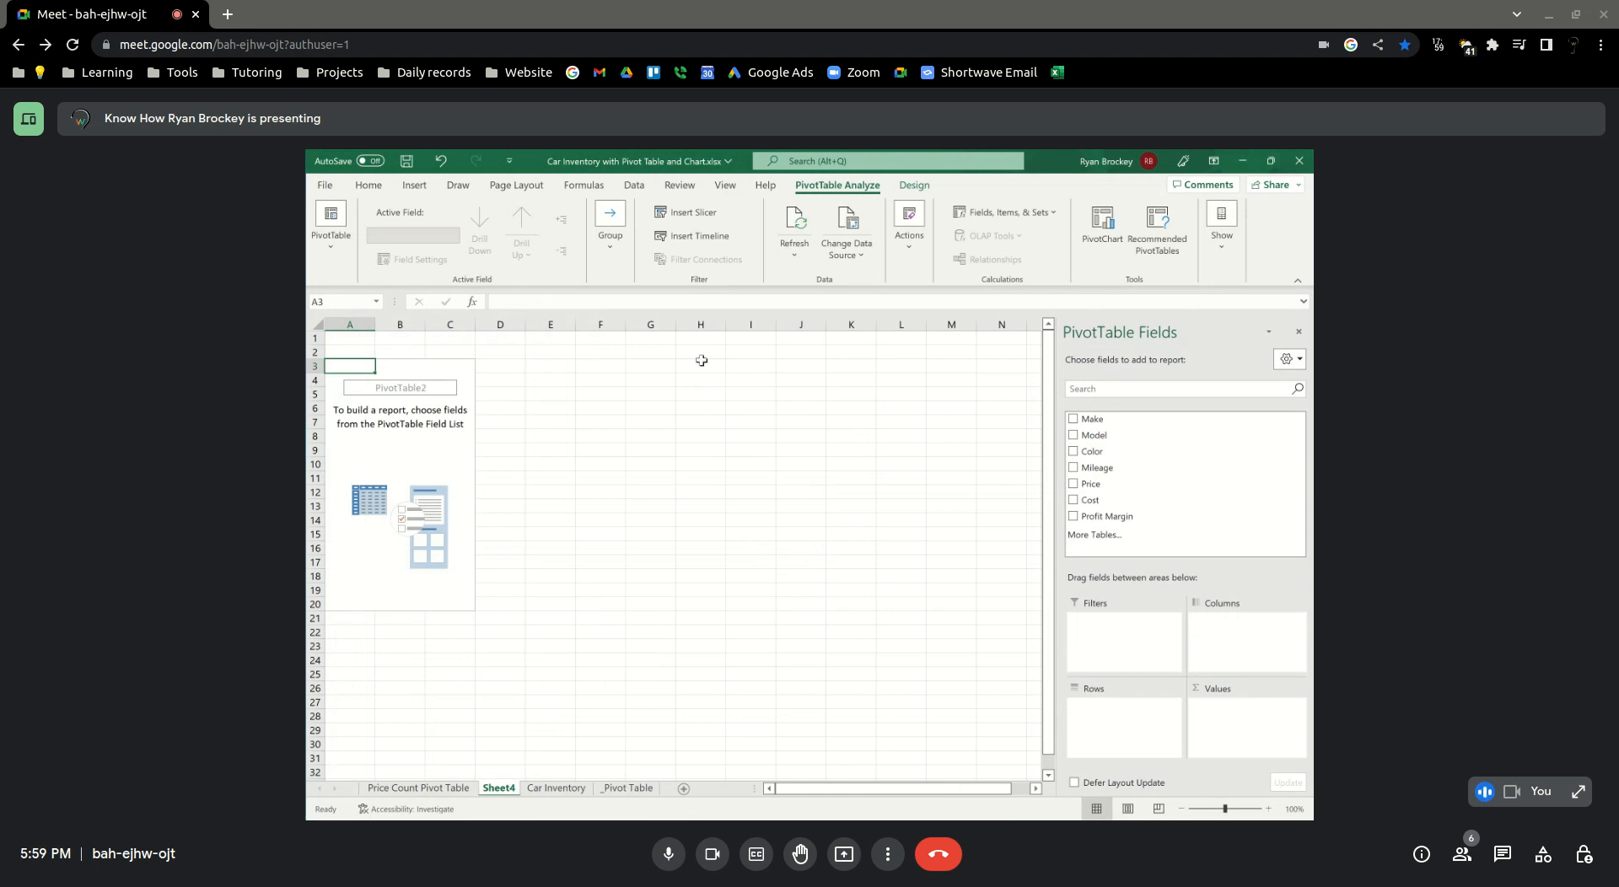
Set Make as the new PivotTable's row field and add Color as a counted value
mouse_move(305, 325)
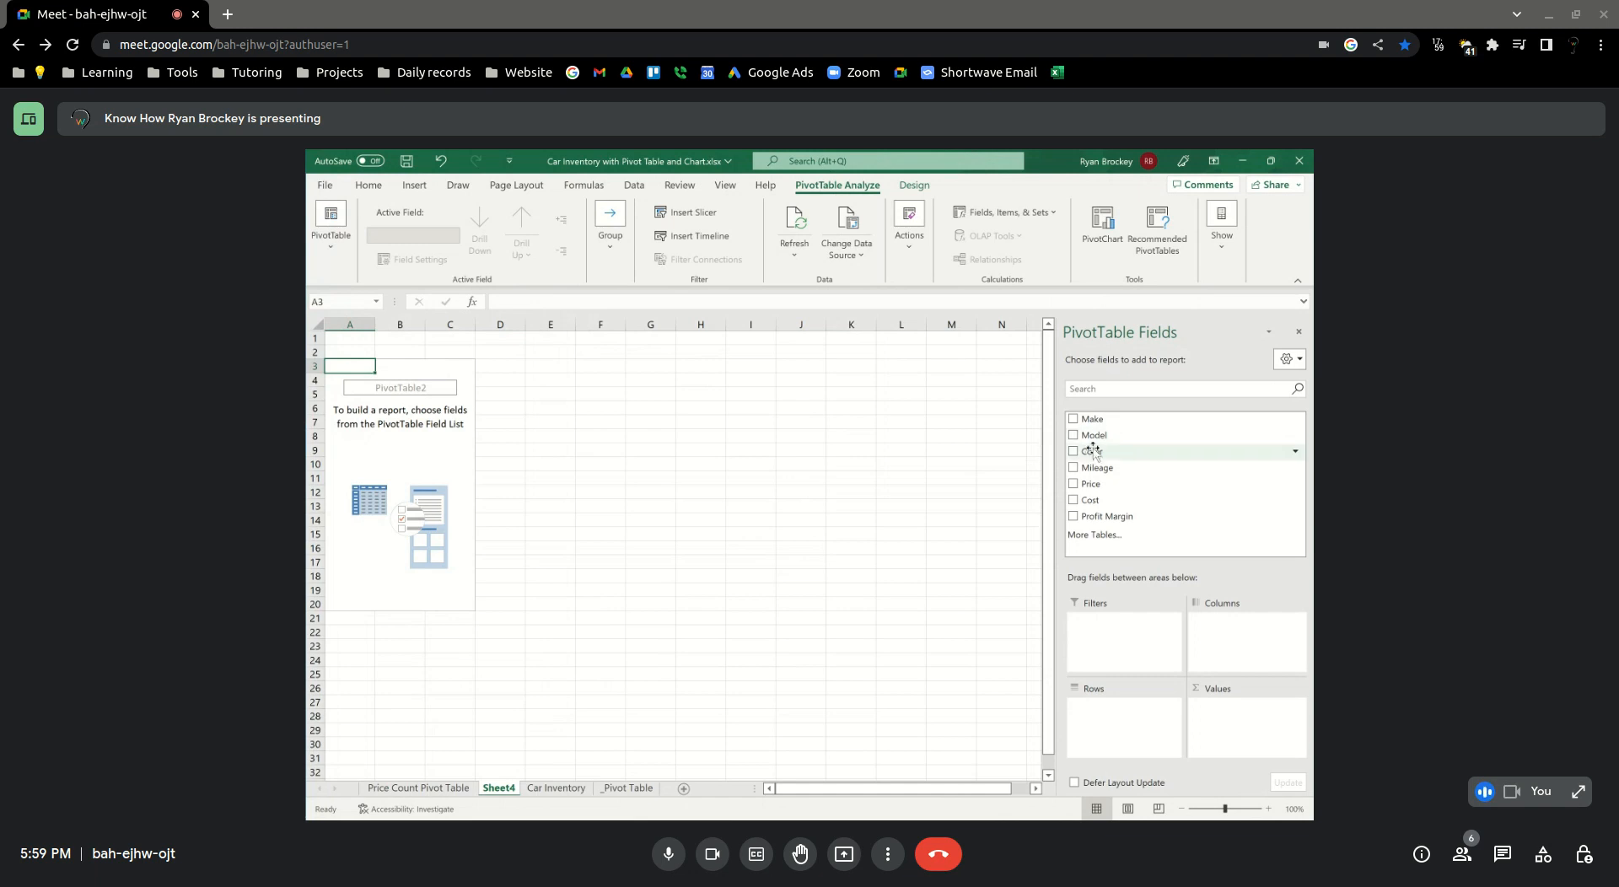
drag(1092, 455, 1110, 725)
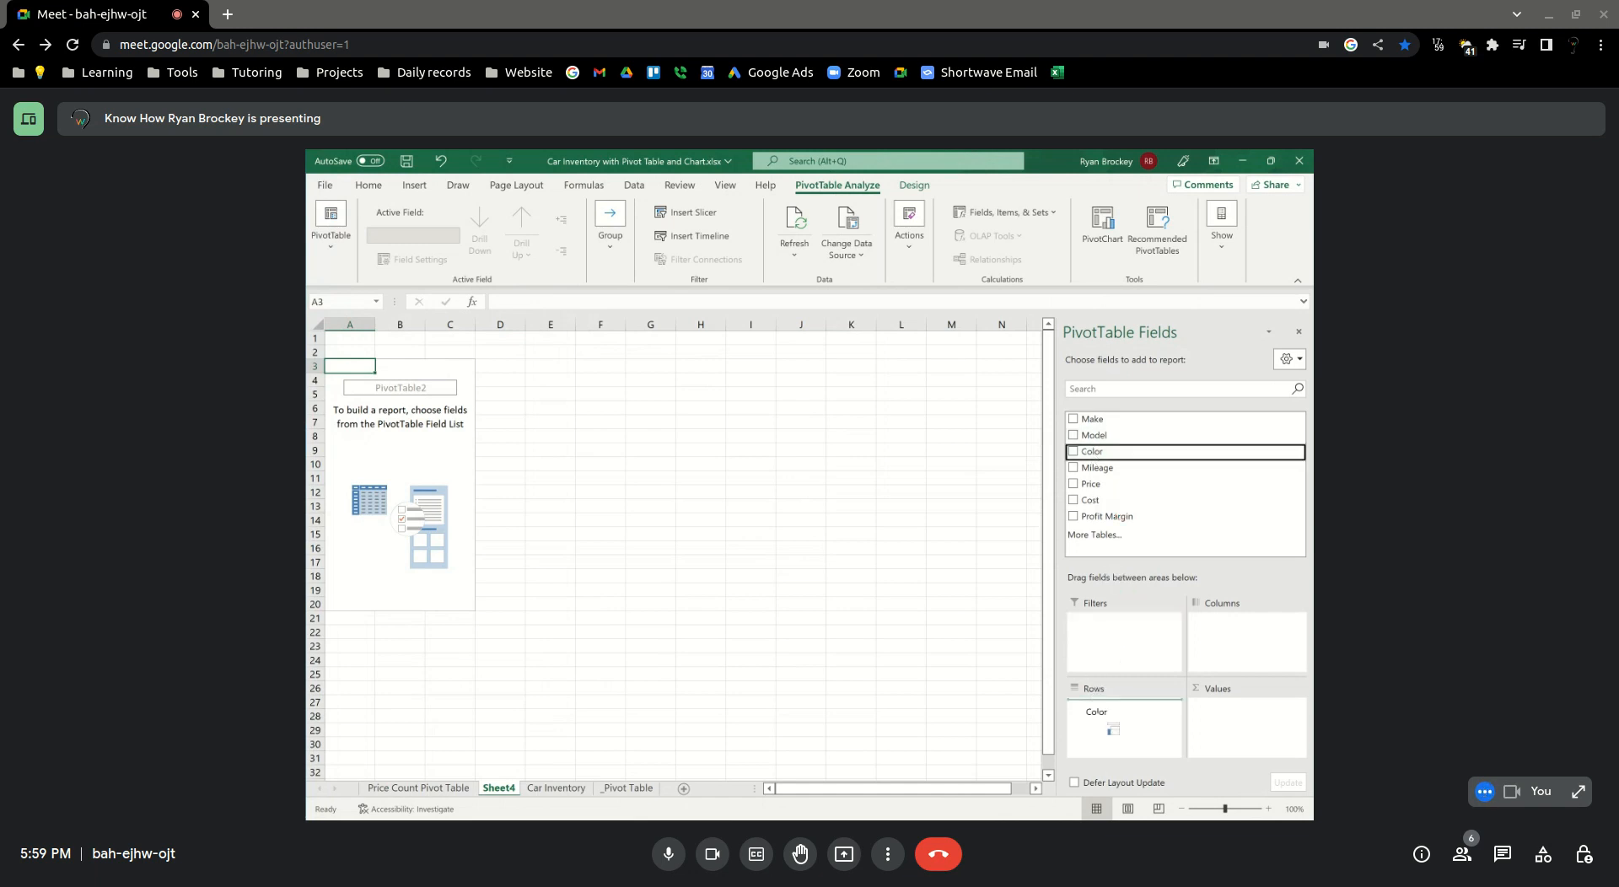
drag(1110, 725, 1148, 536)
drag(1089, 421, 1114, 721)
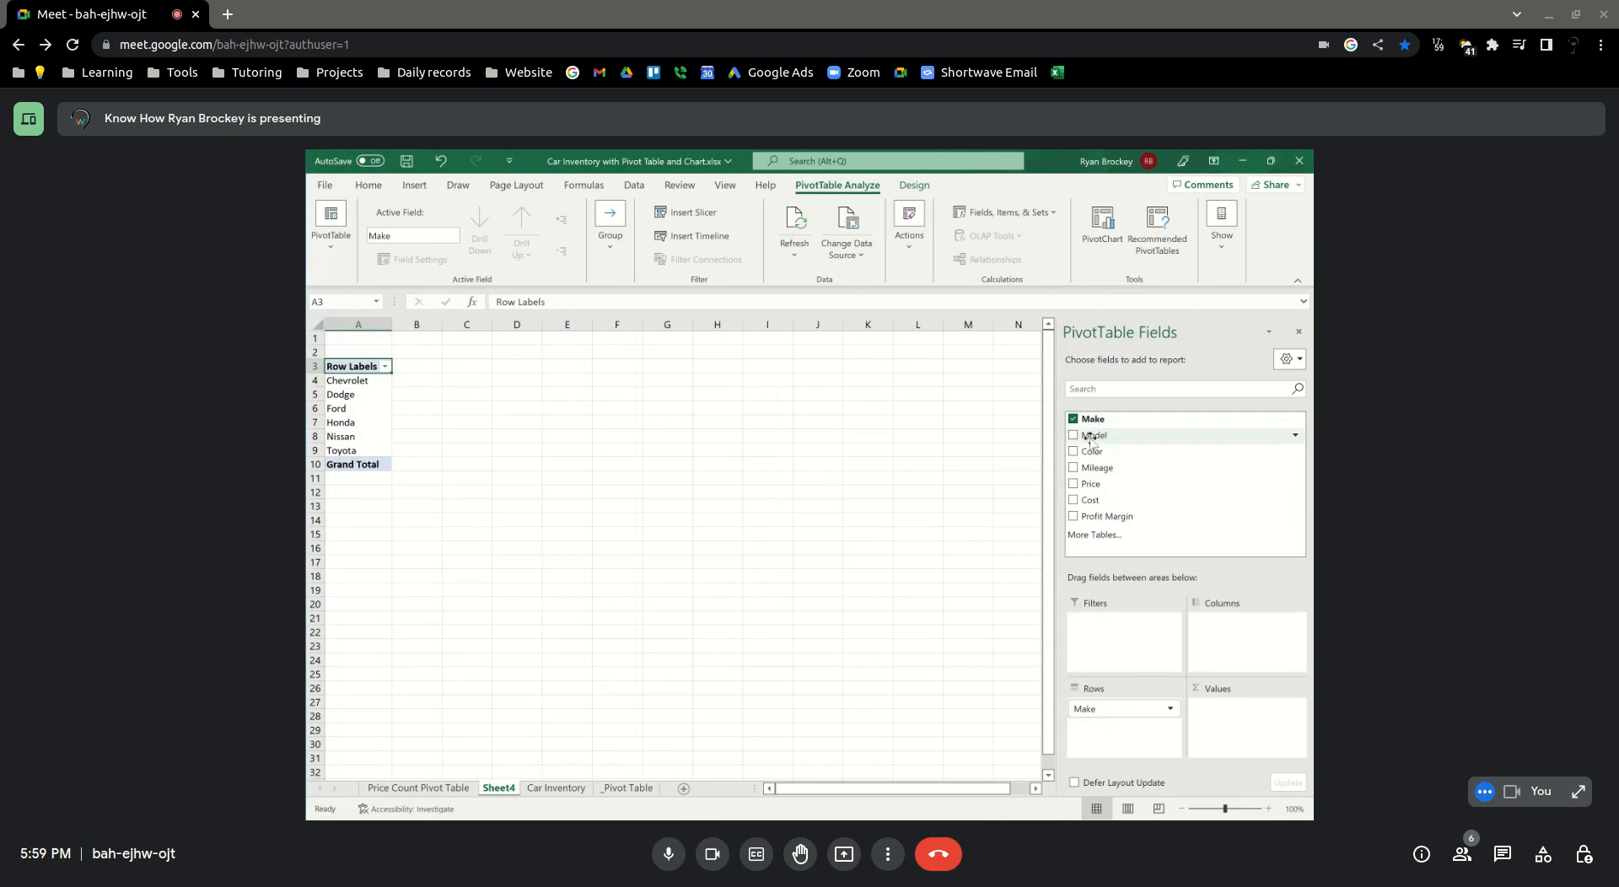
drag(1088, 452, 1218, 721)
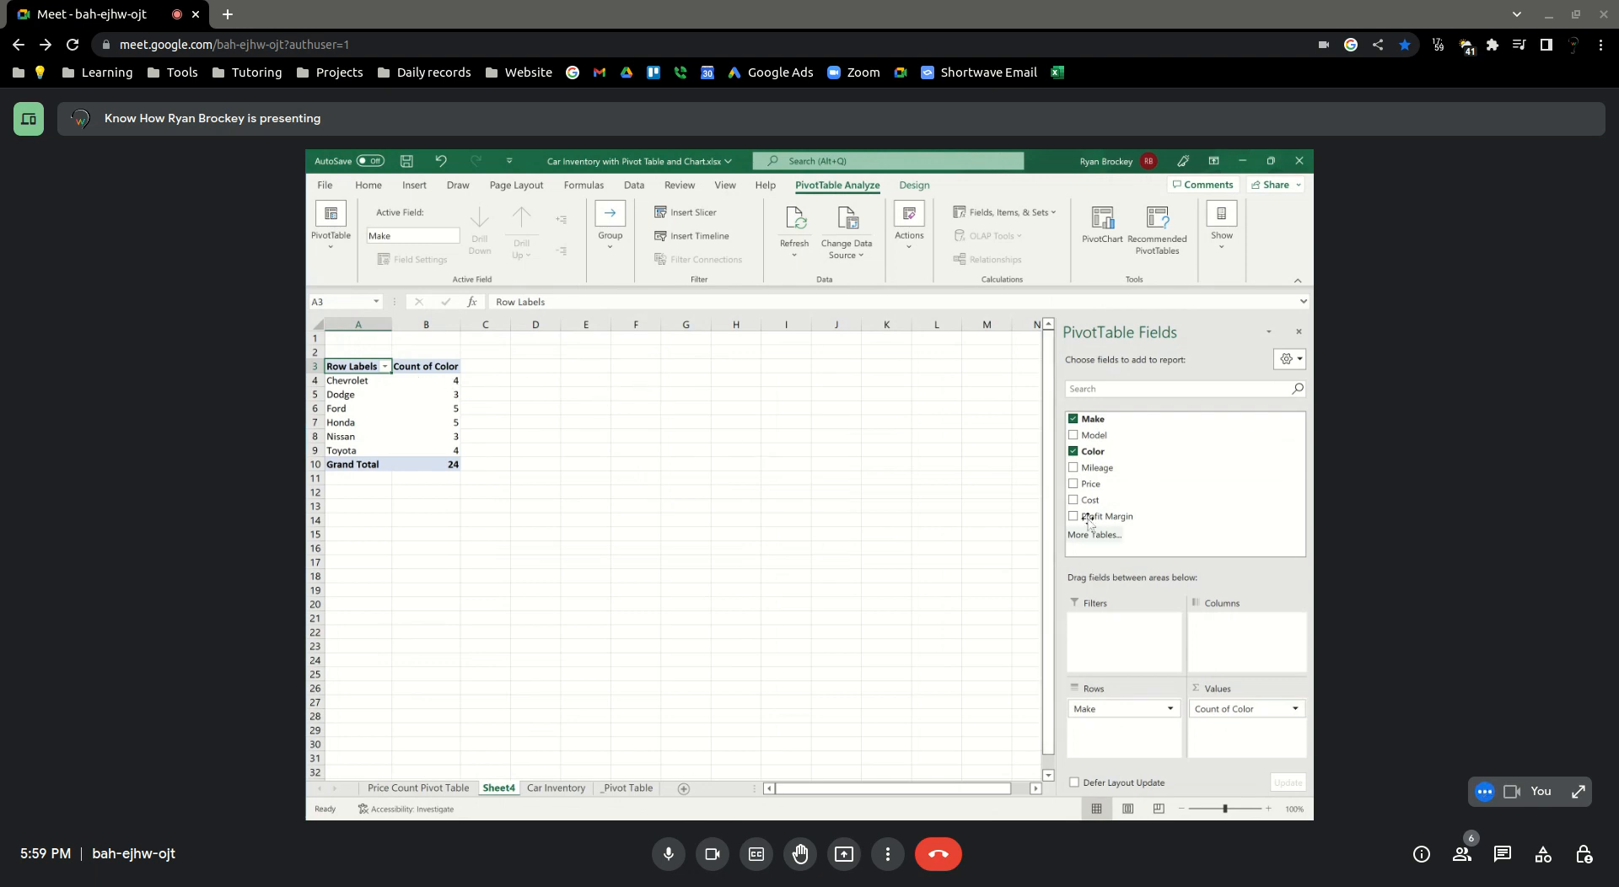
drag(1092, 451, 1106, 734)
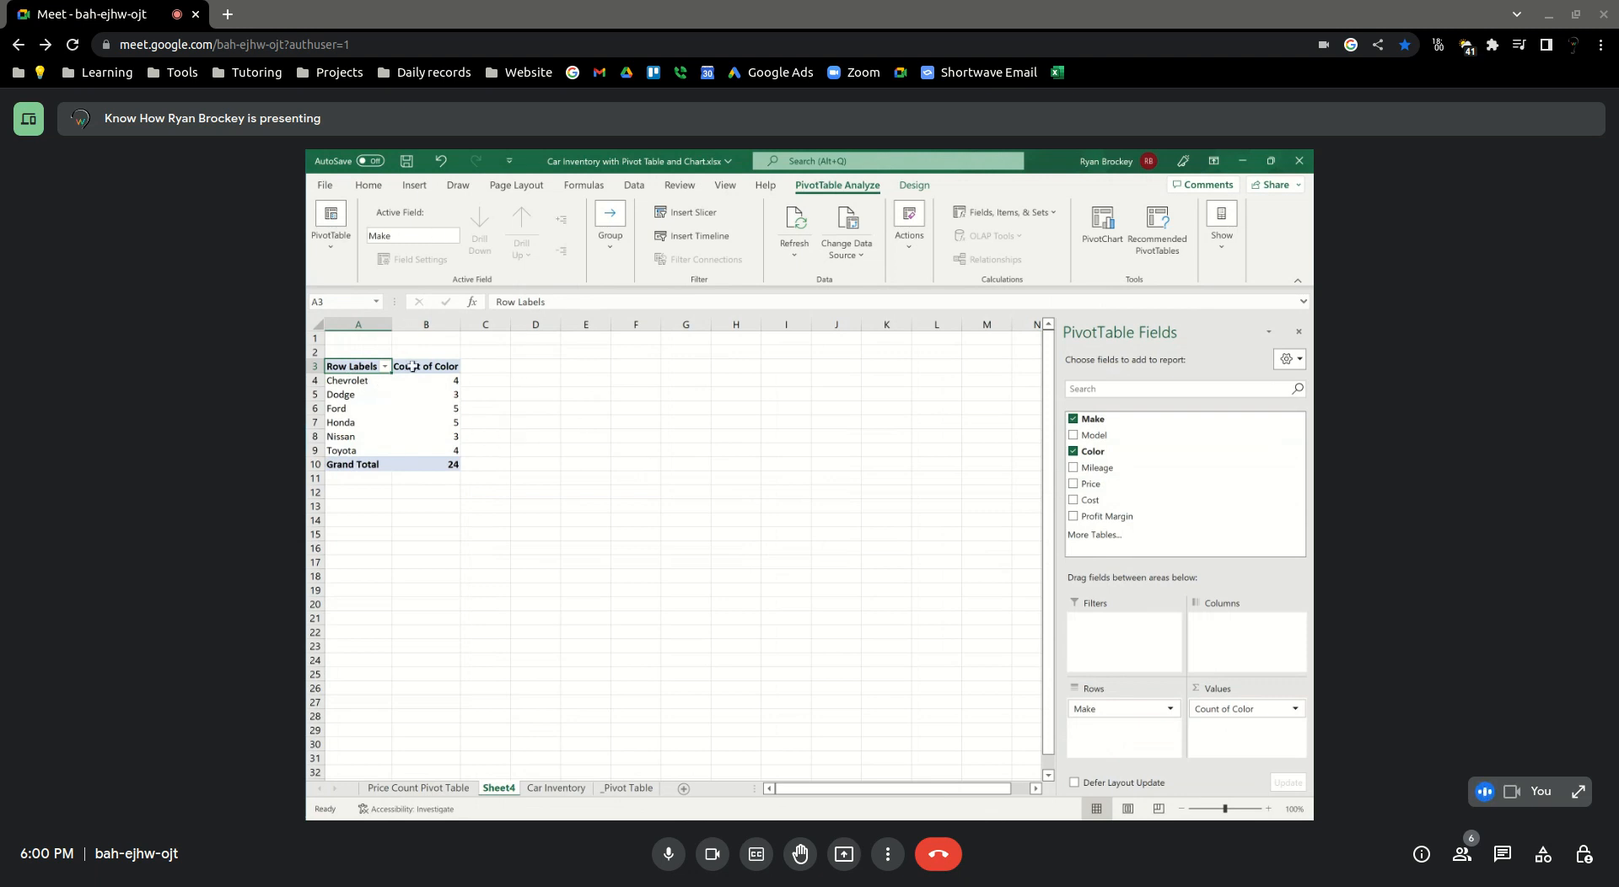
Insert a 2-D pie chart of the color counts by make from A4:B9 and place it beside the PivotTable
drag(337, 381, 422, 379)
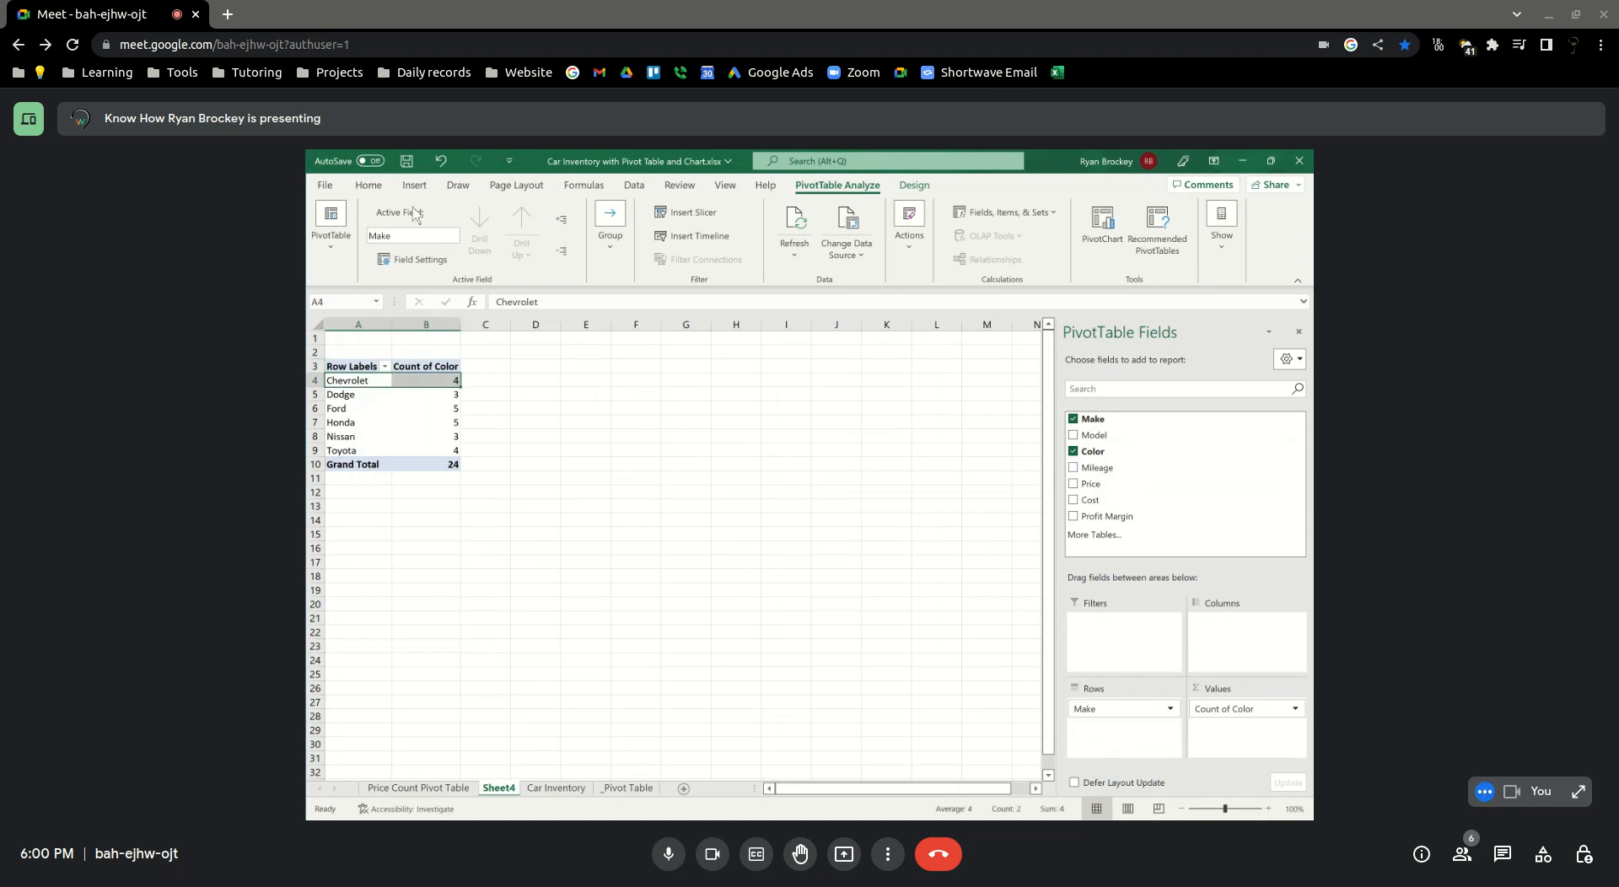
click(416, 189)
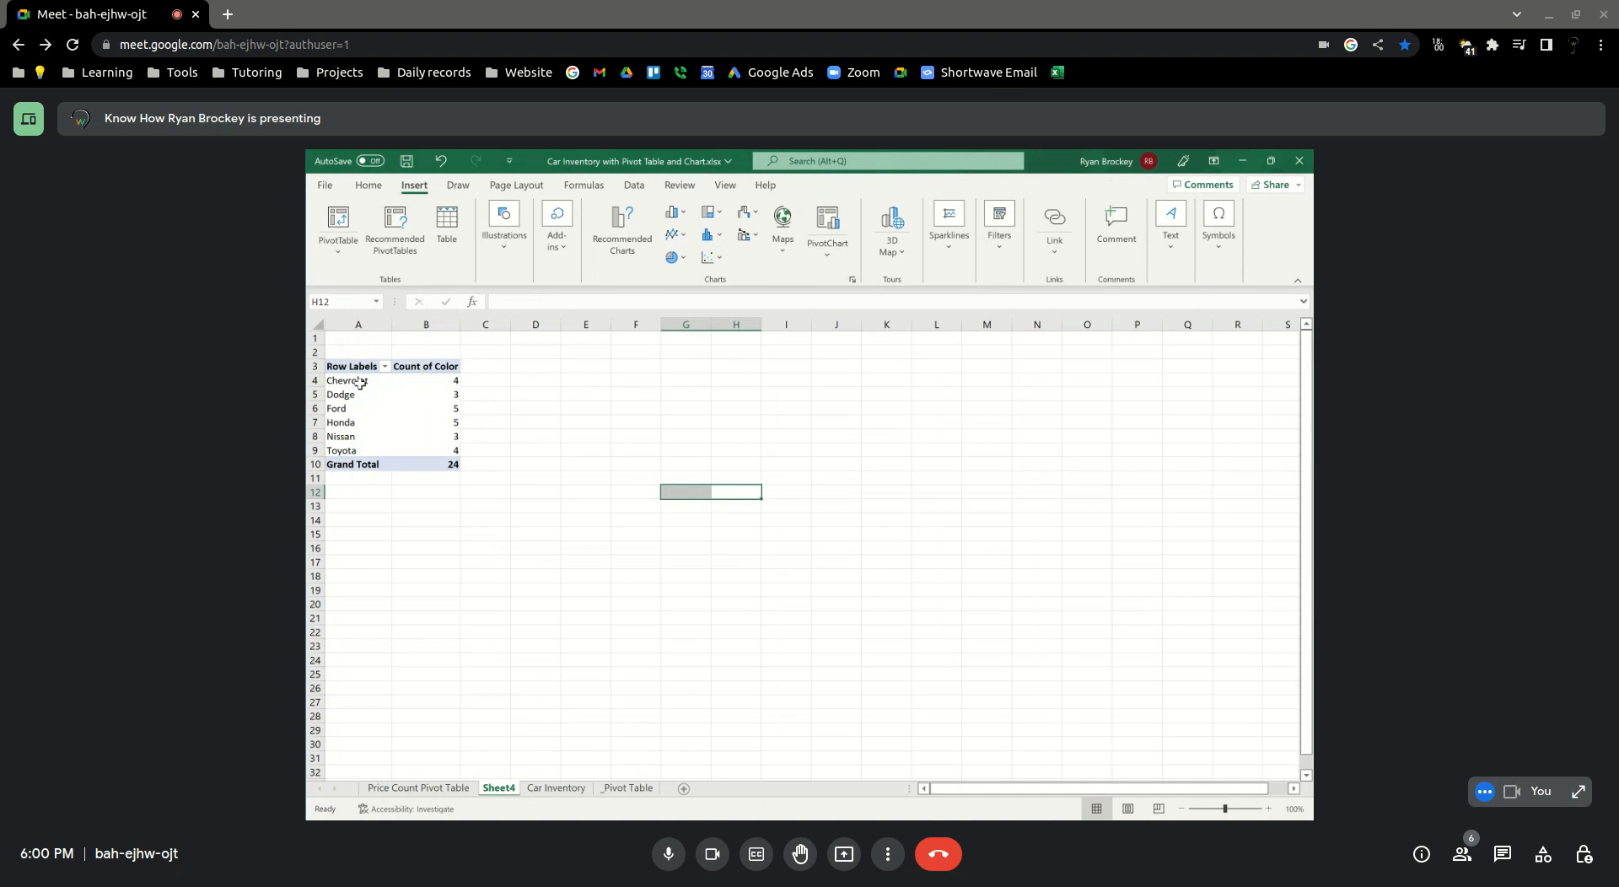
drag(359, 381, 426, 450)
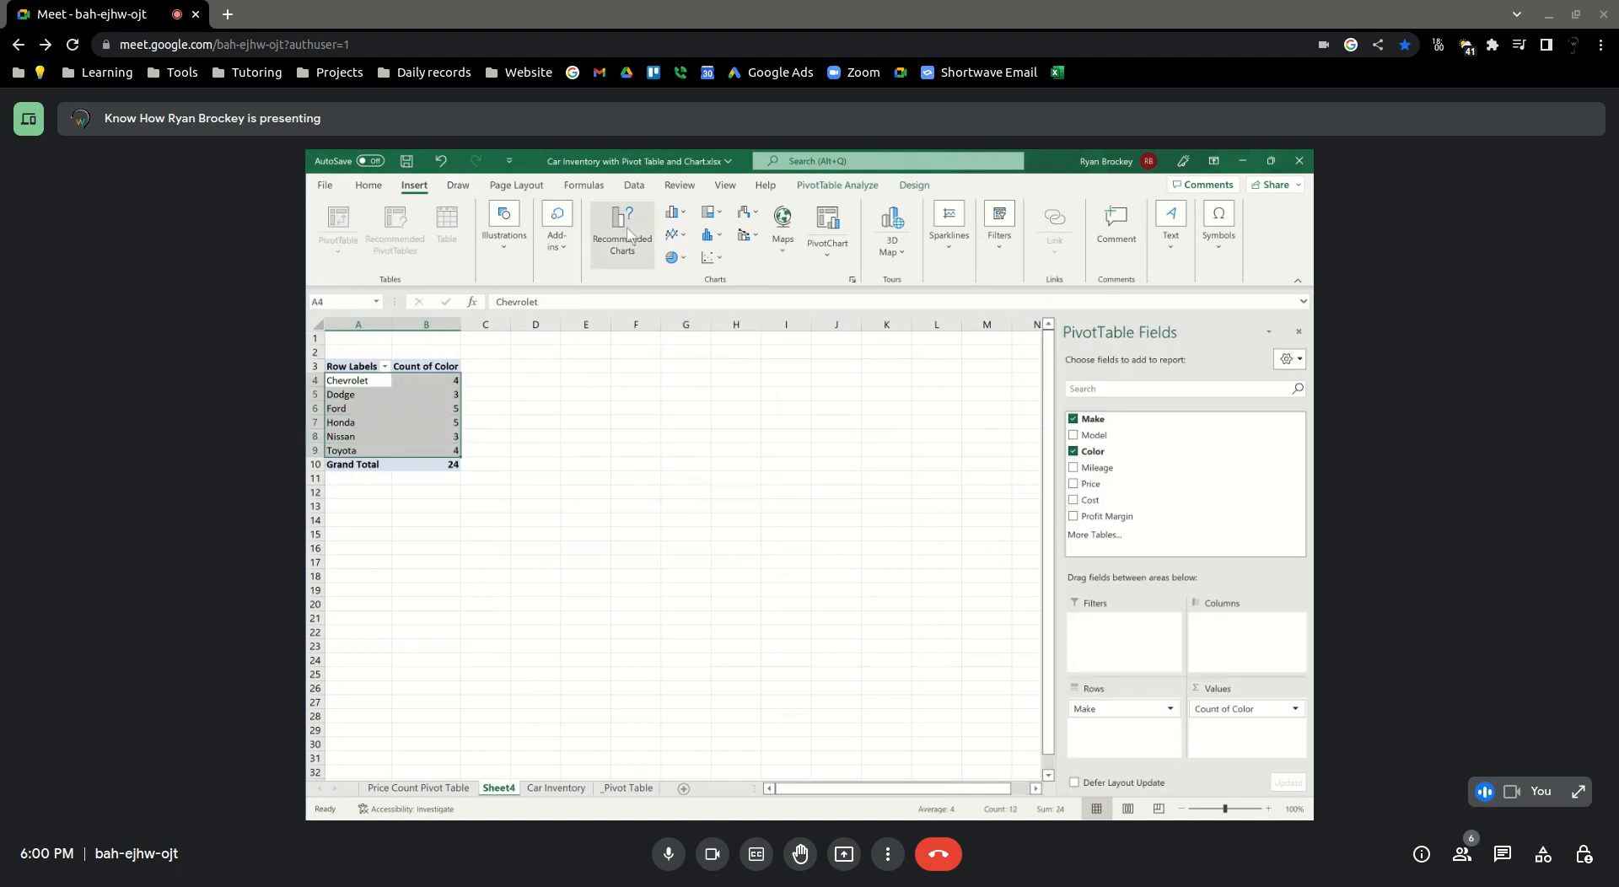
click(686, 259)
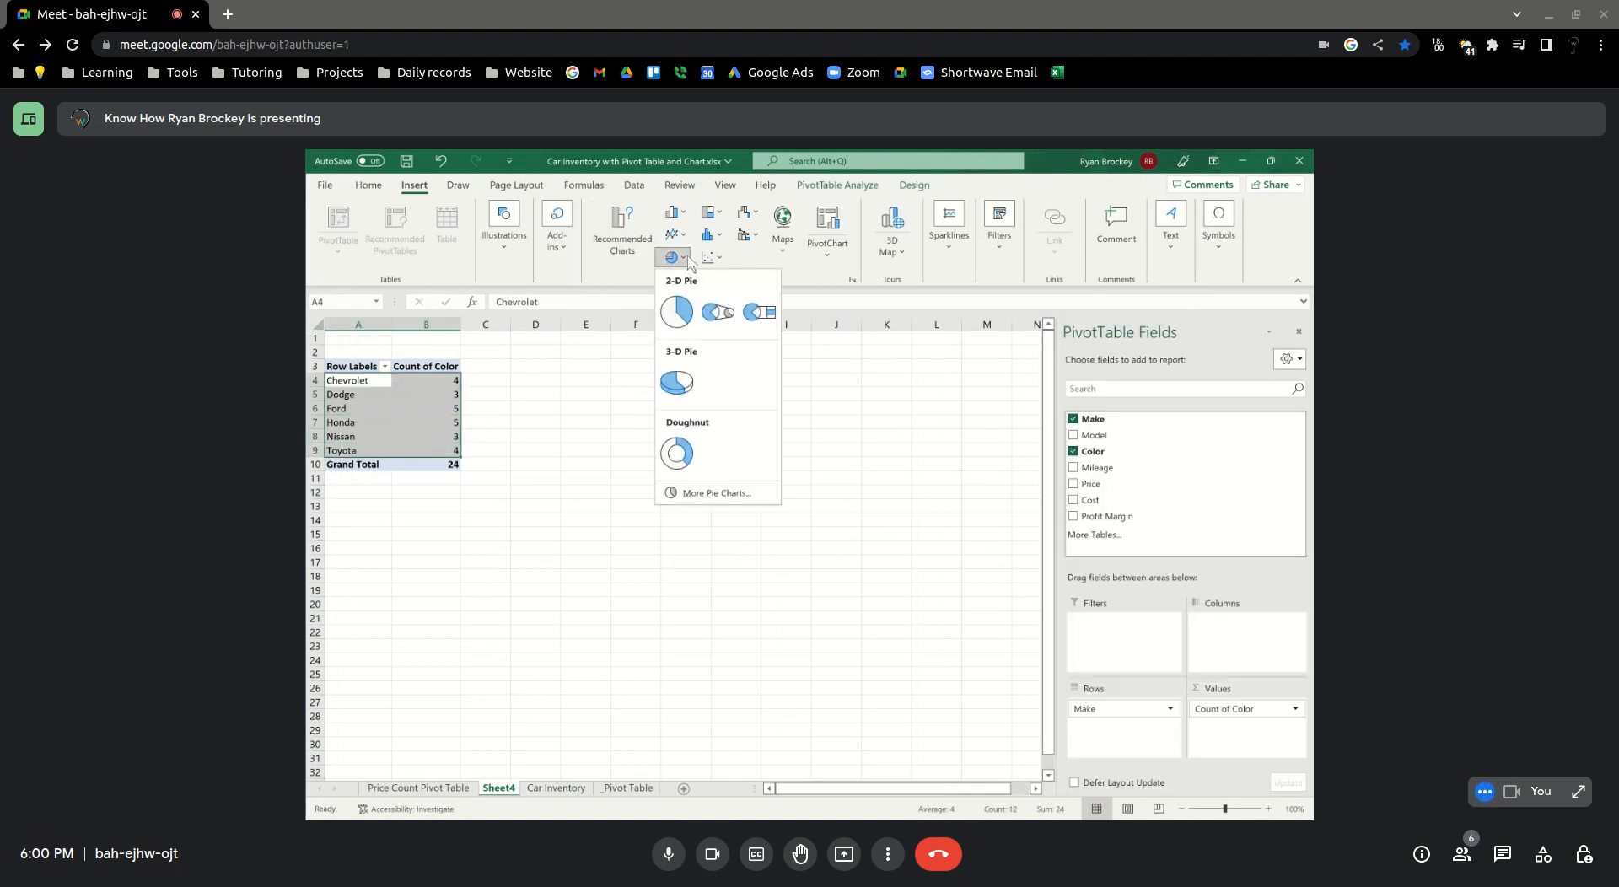
click(677, 312)
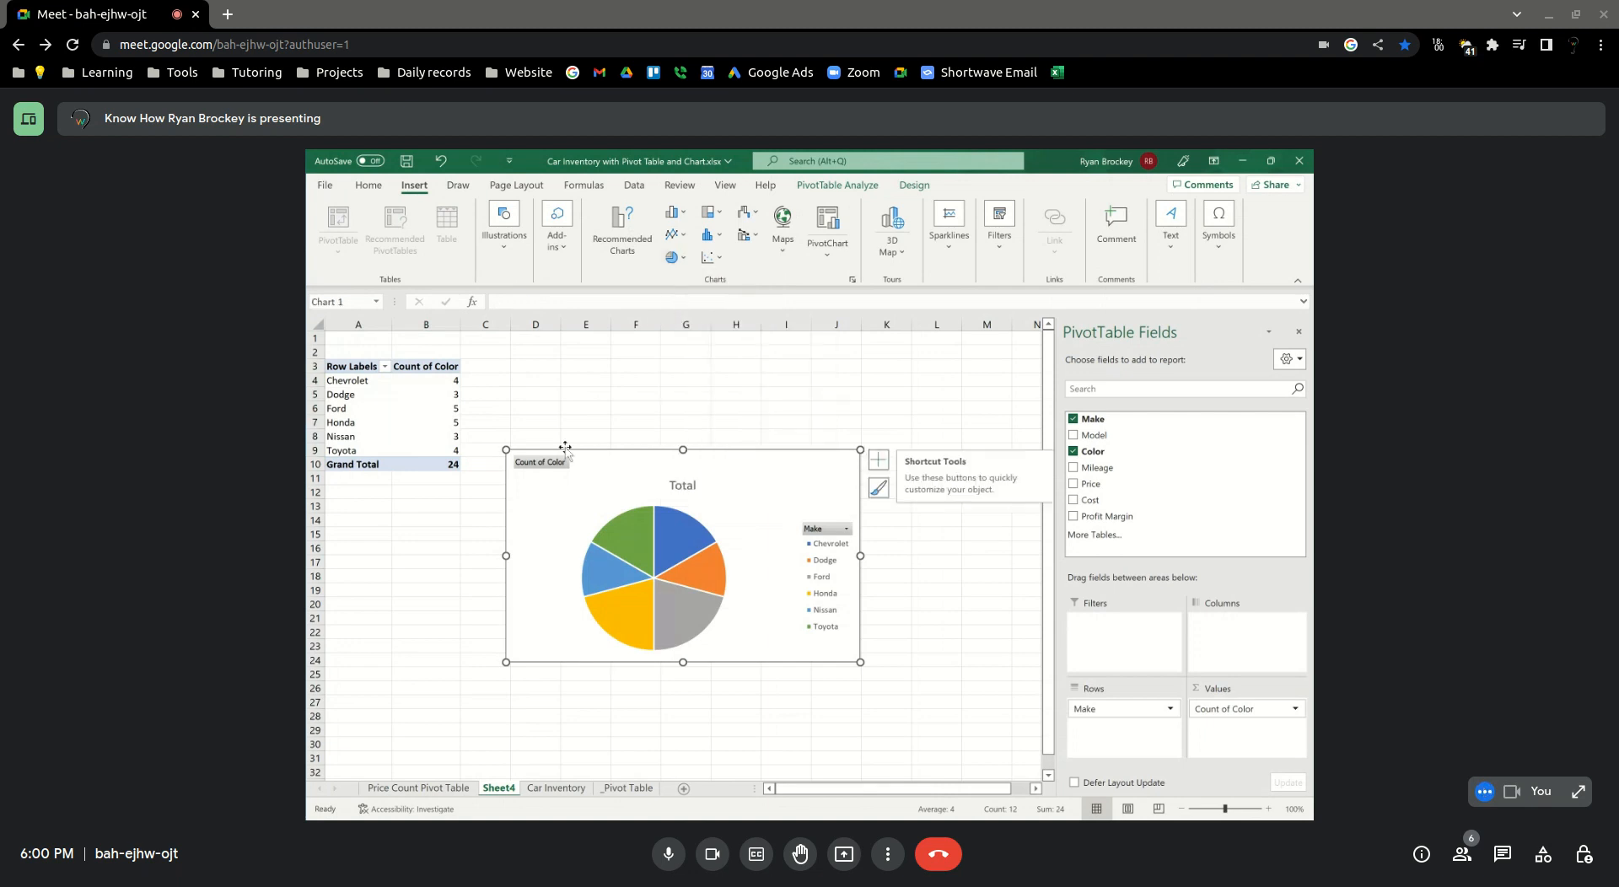
drag(699, 469, 719, 386)
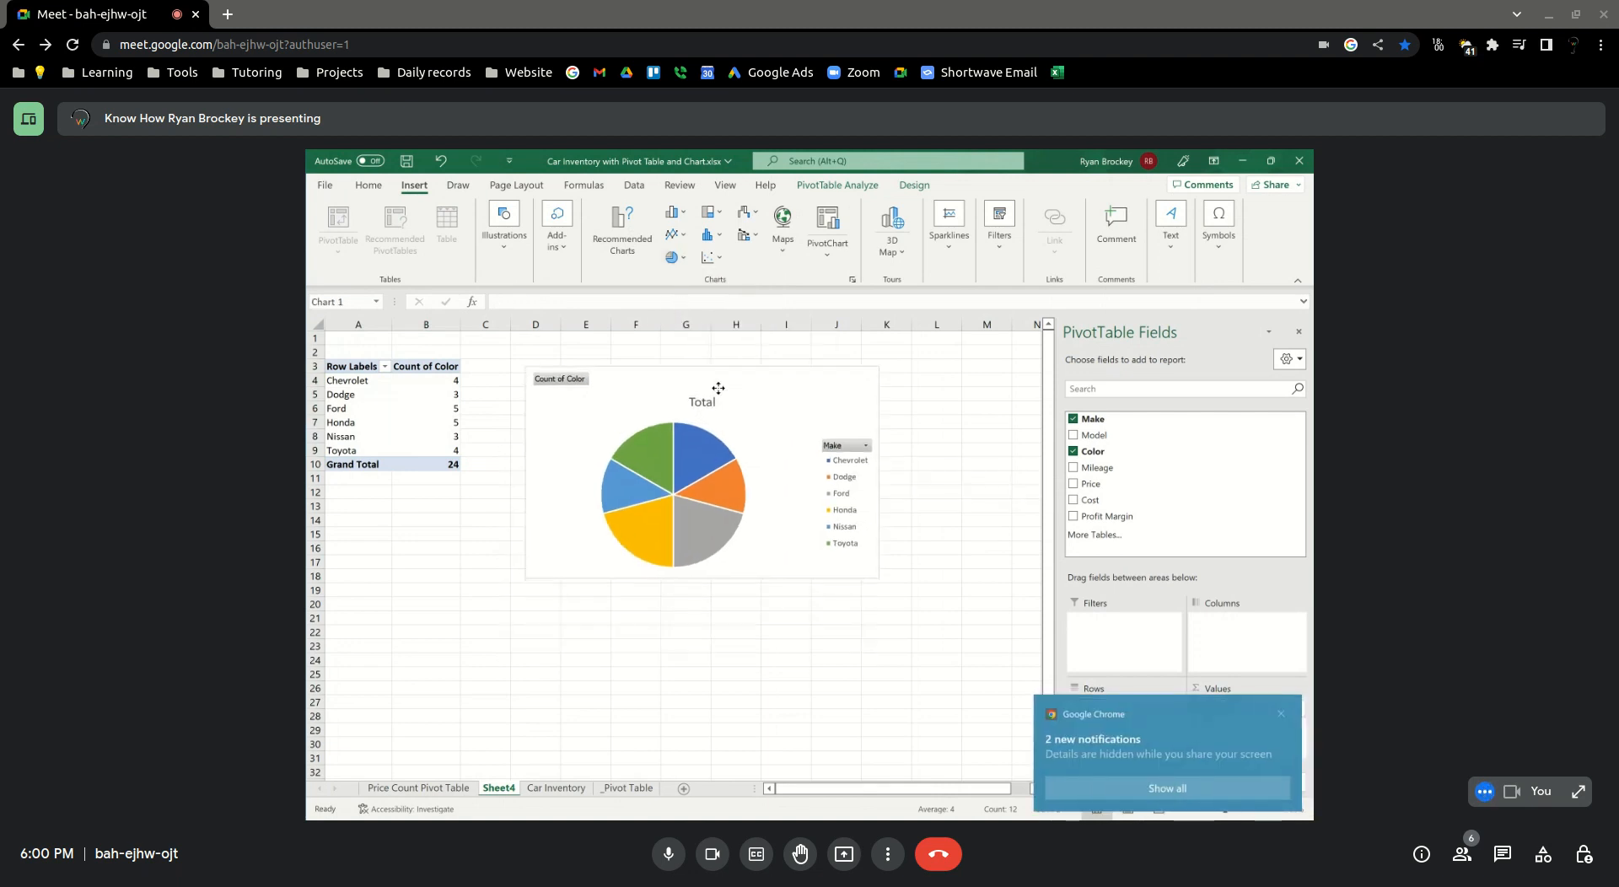
click(864, 446)
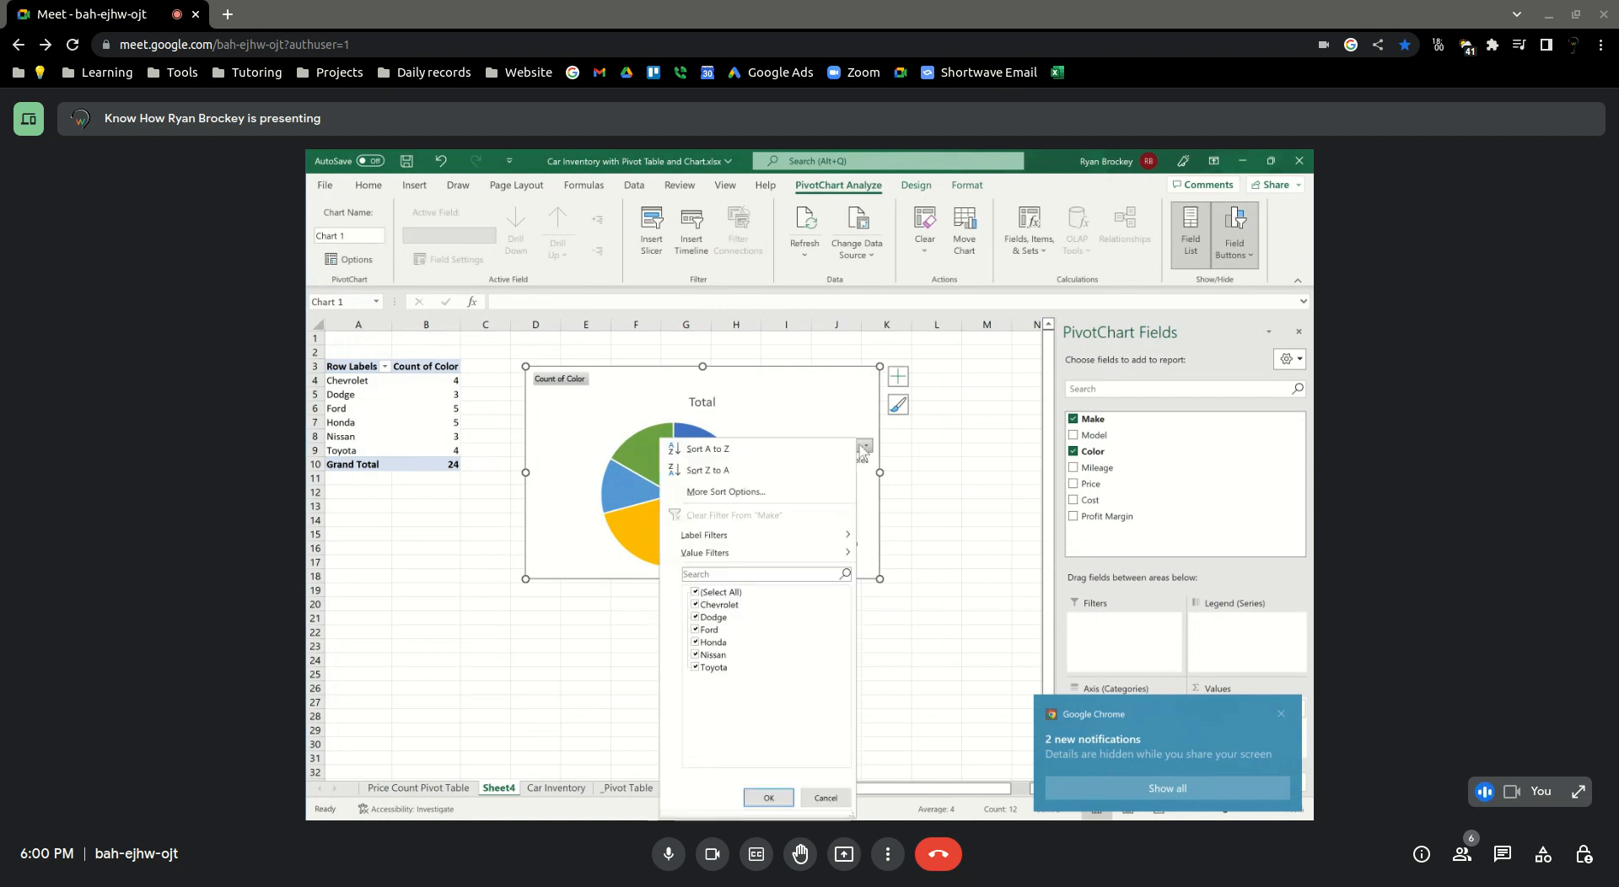
click(768, 797)
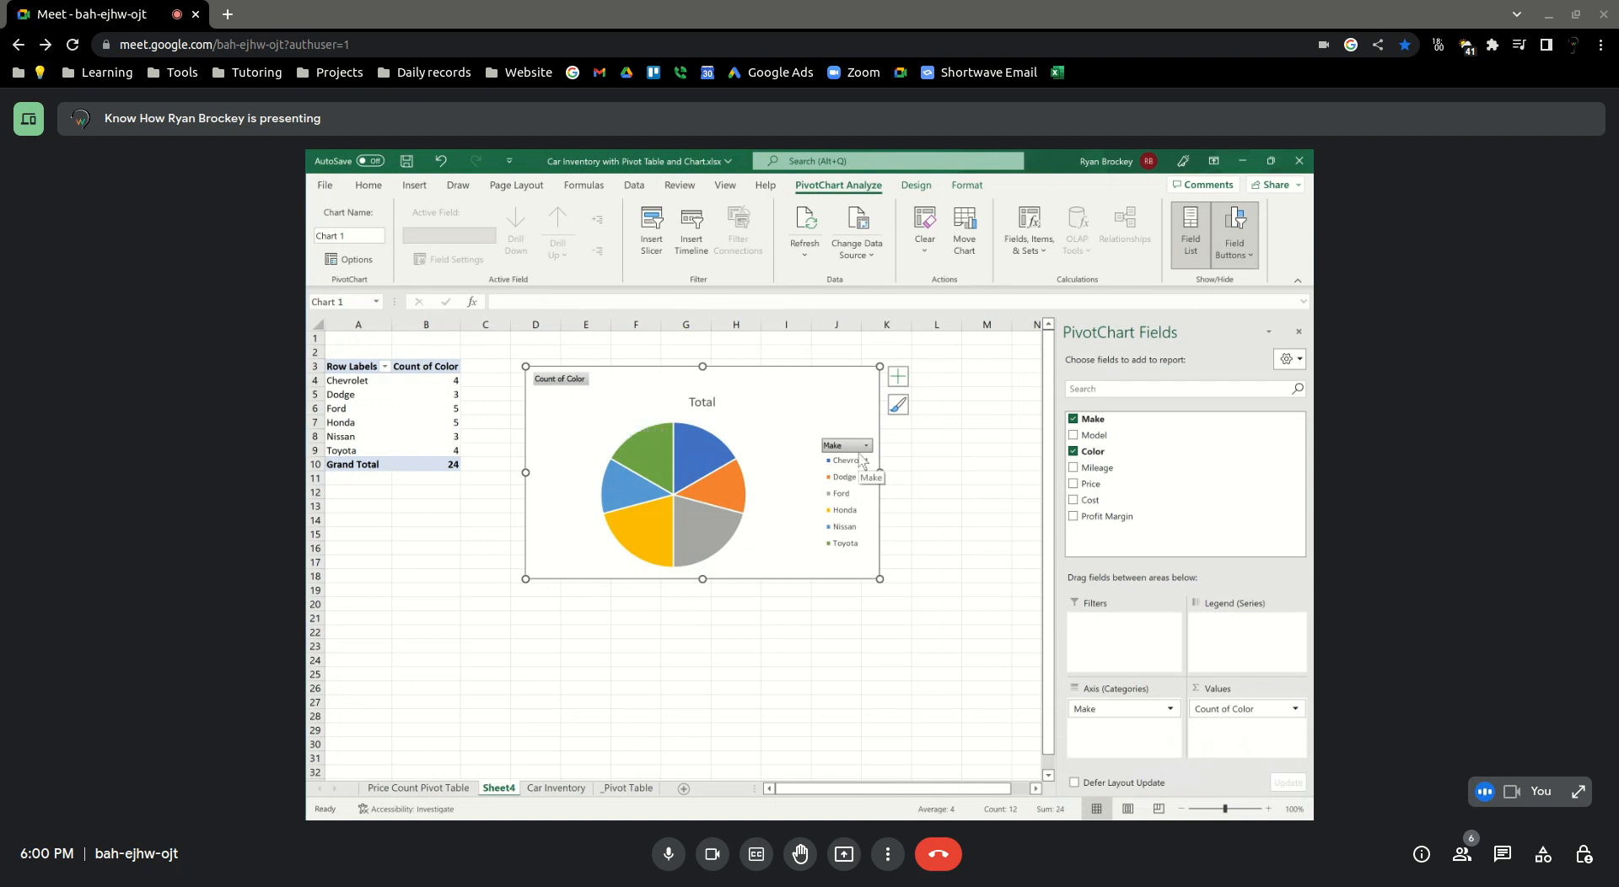
right_click(826, 390)
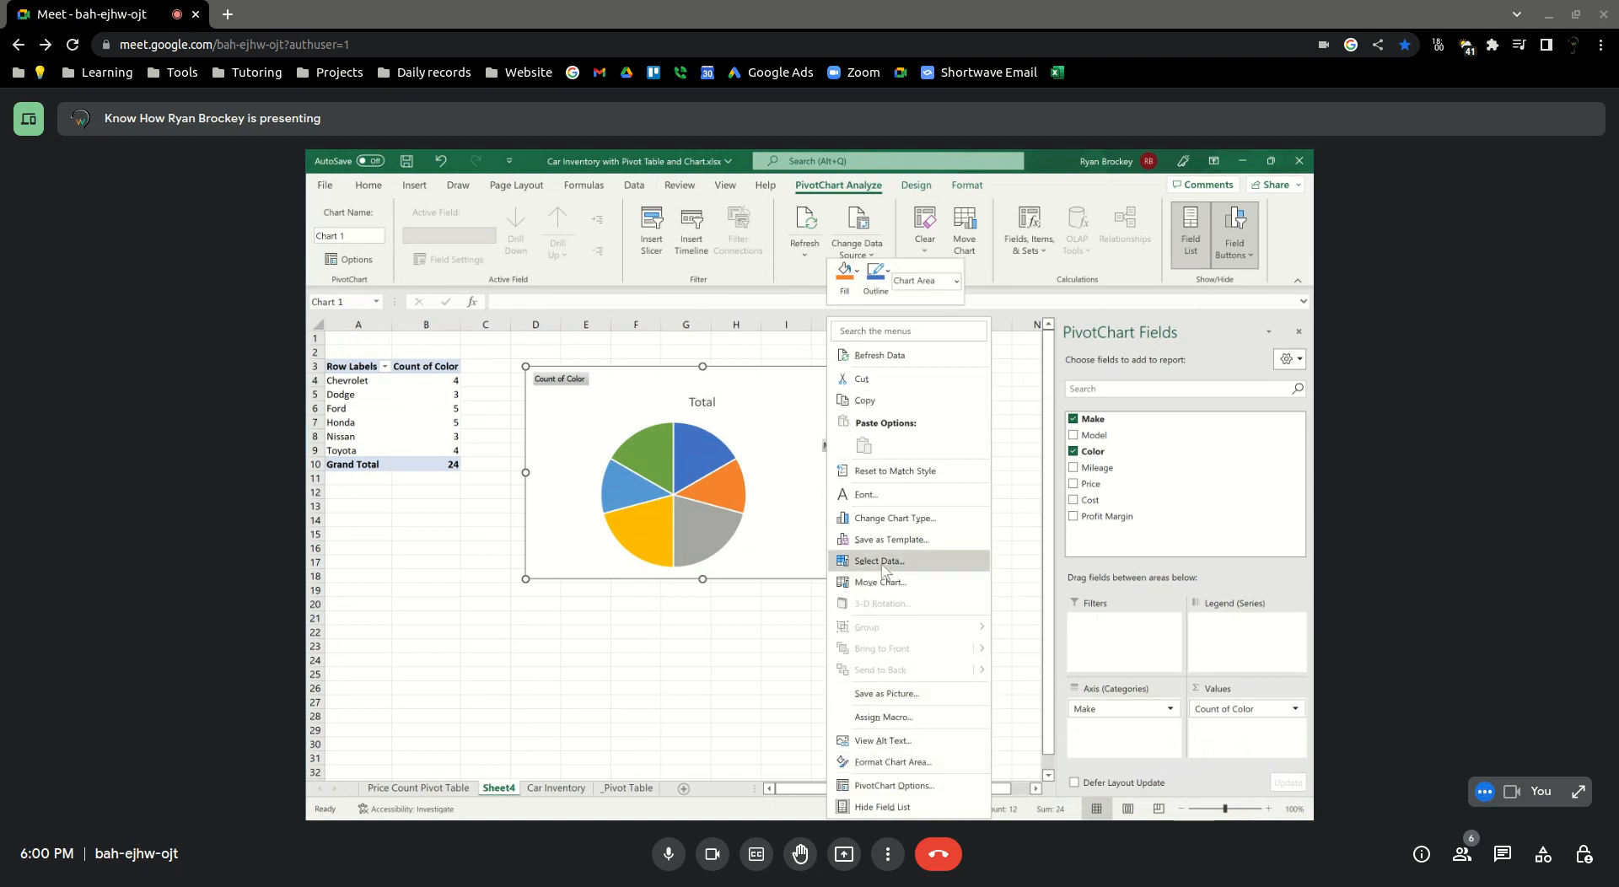
click(790, 552)
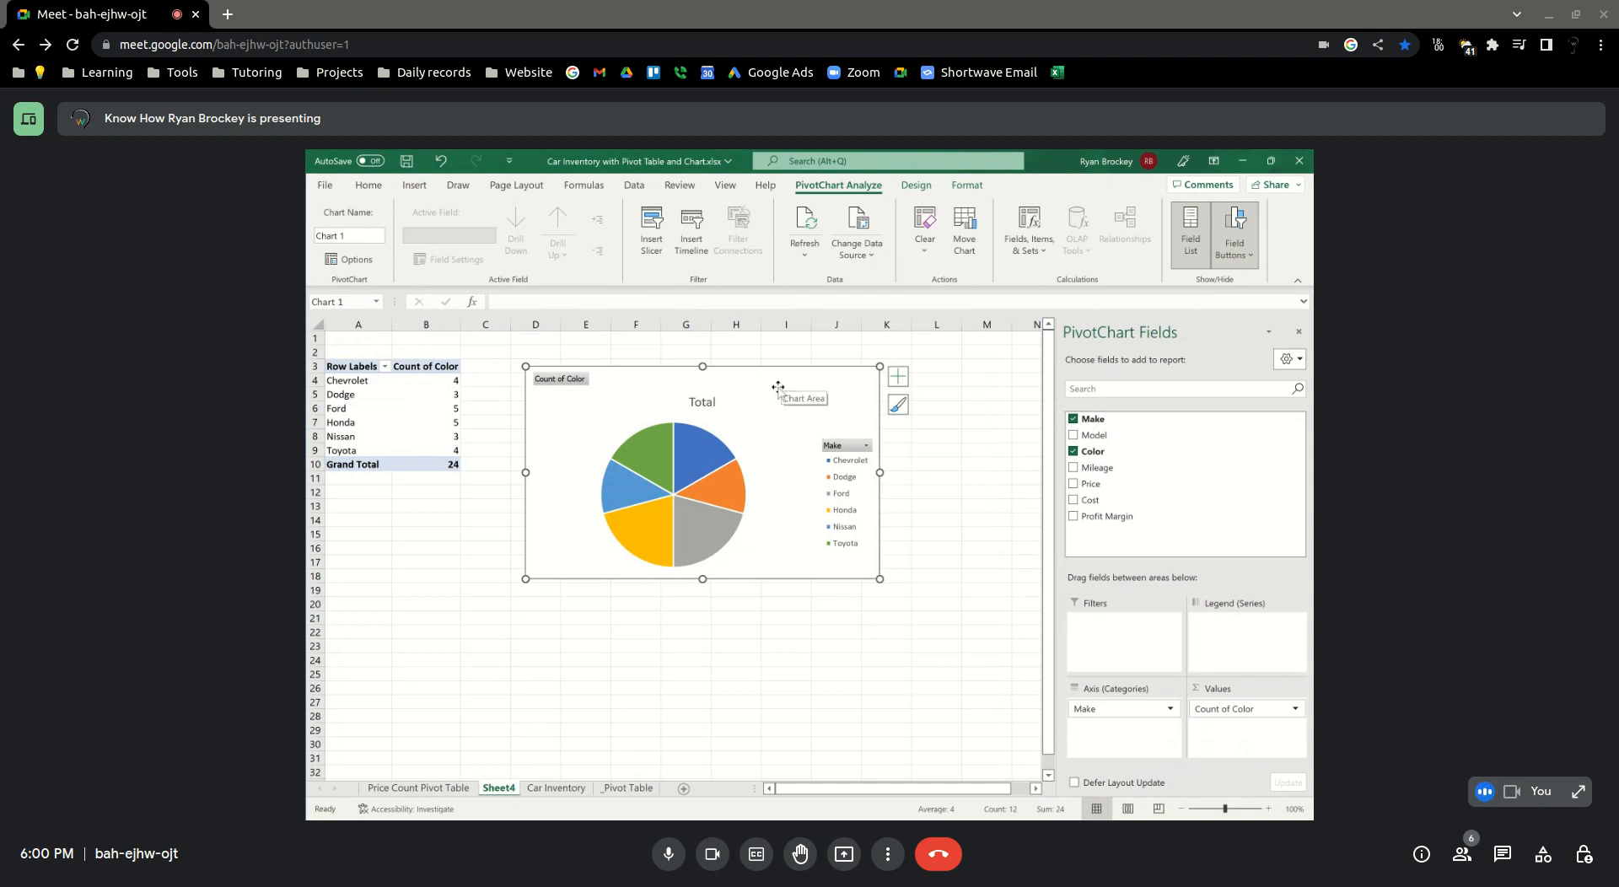
click(924, 244)
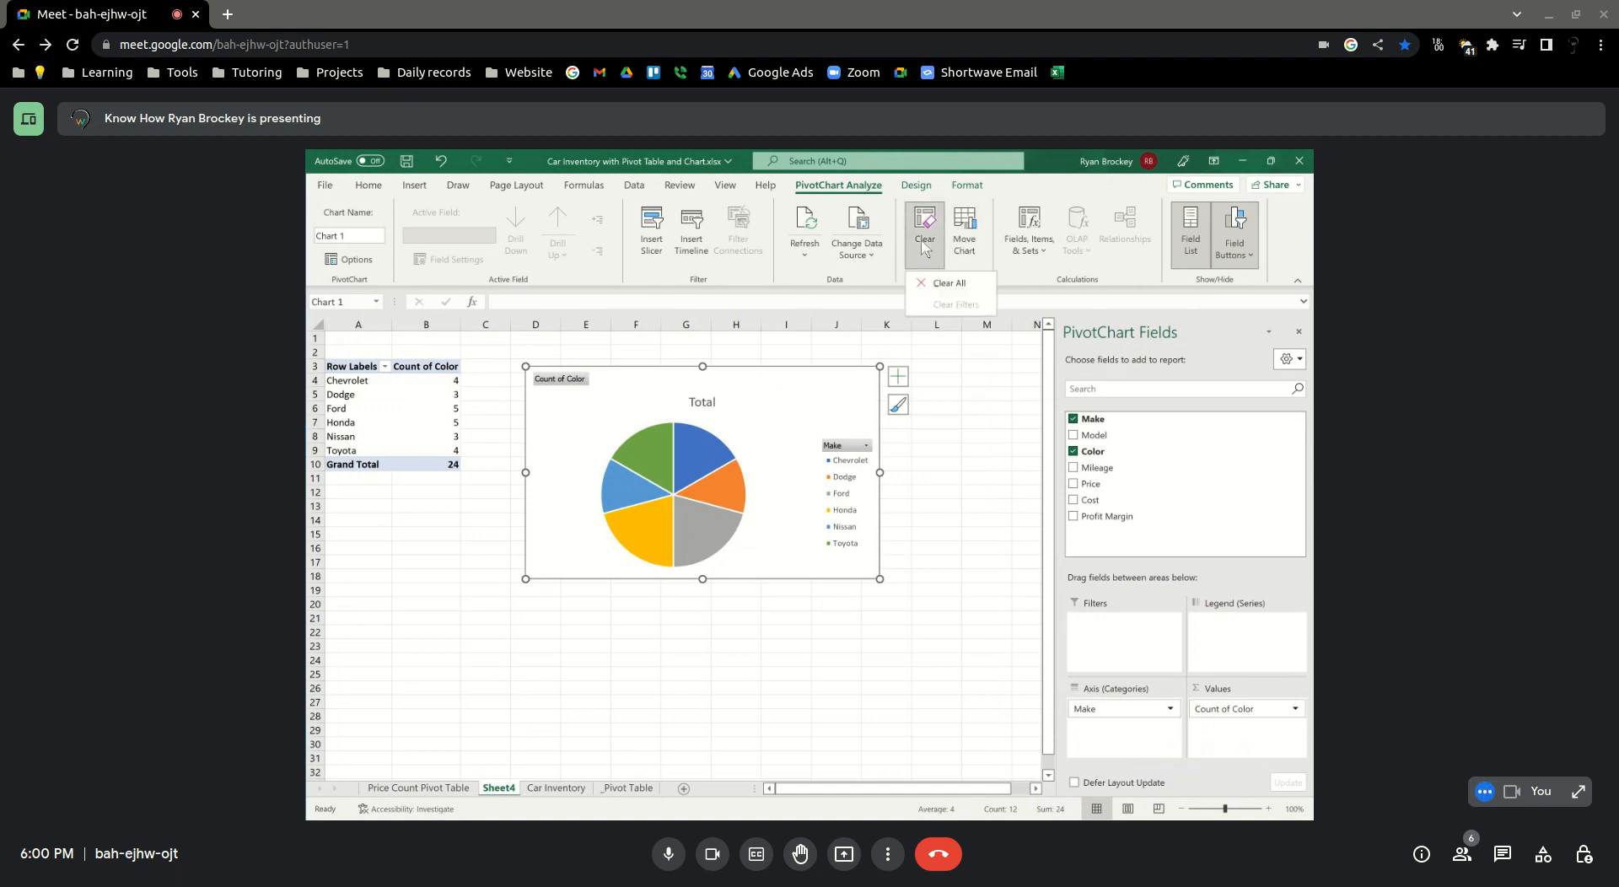
click(948, 396)
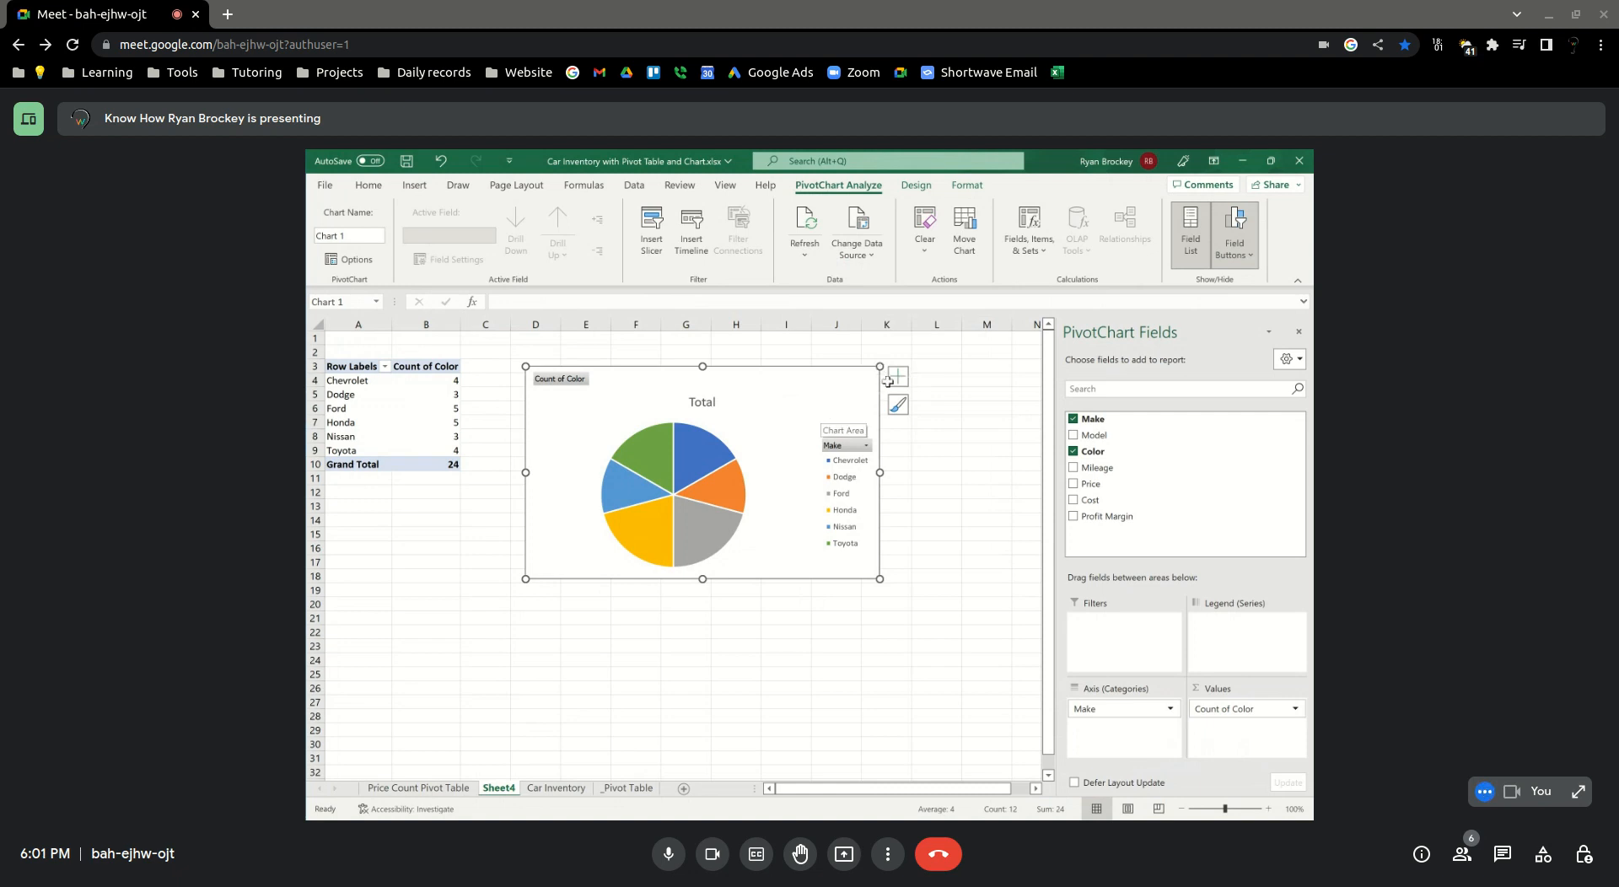
Cut the pie chart of color counts by make from the sheet
right_click(857, 375)
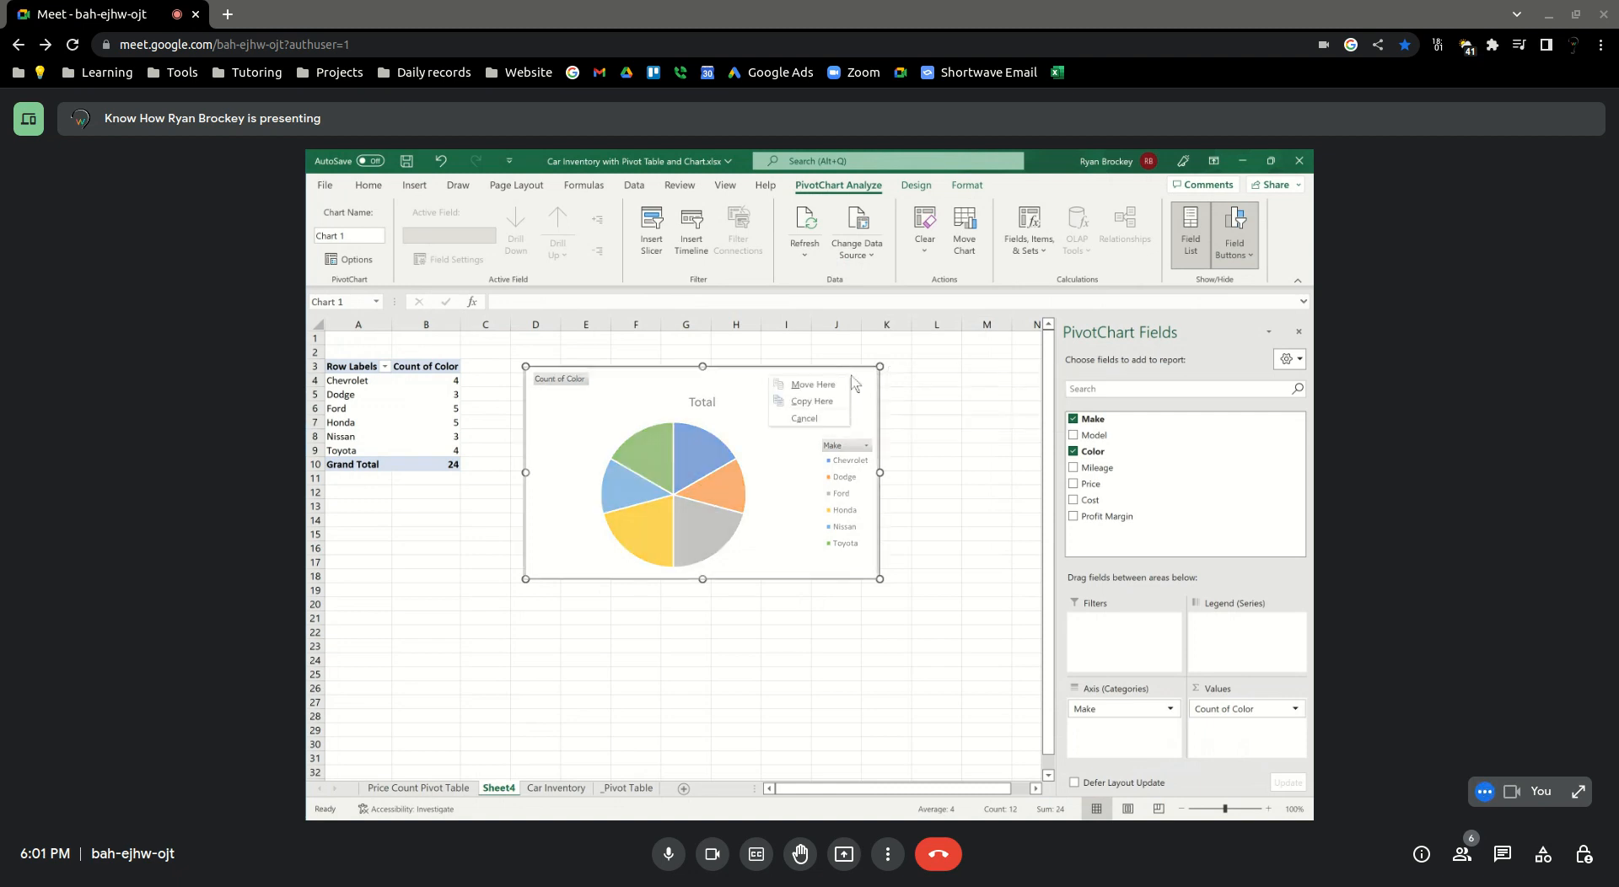
click(897, 407)
click(873, 371)
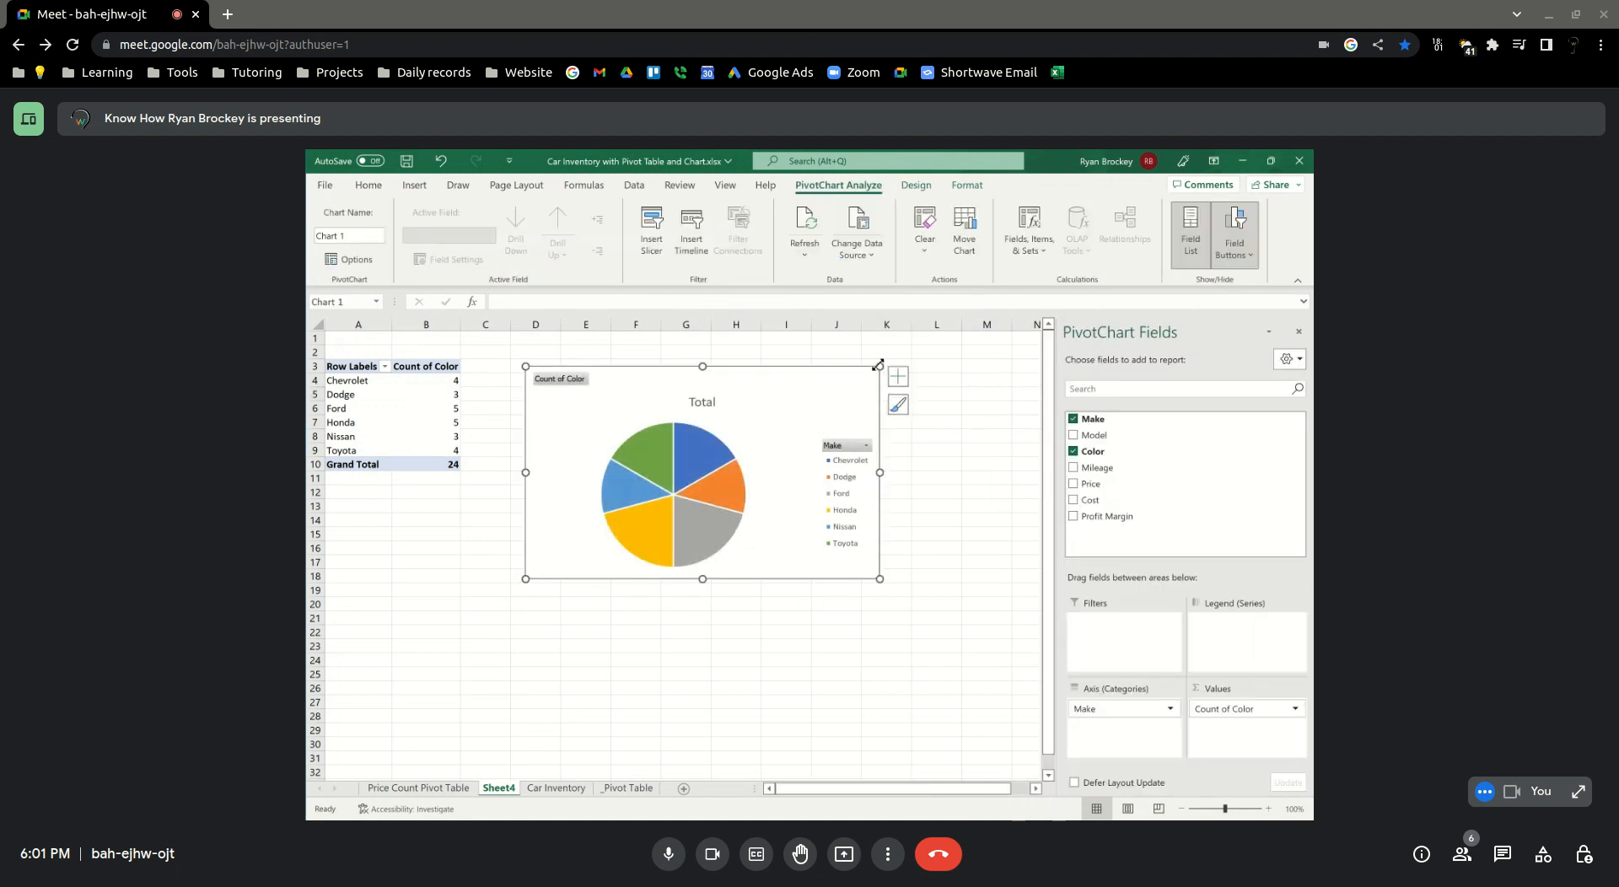
right_click(876, 369)
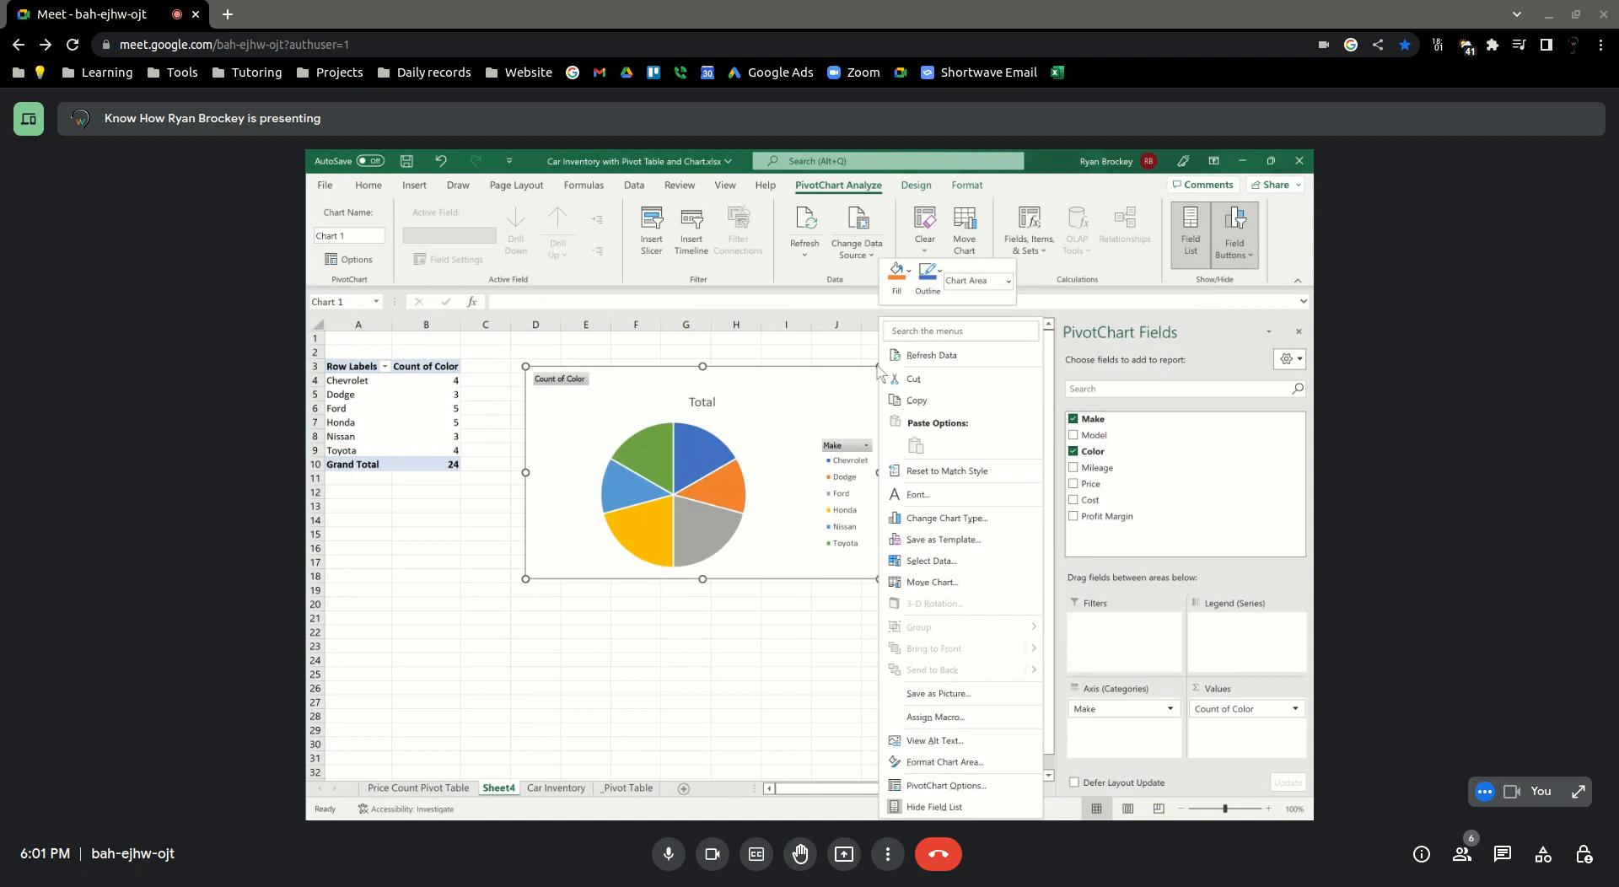
click(909, 379)
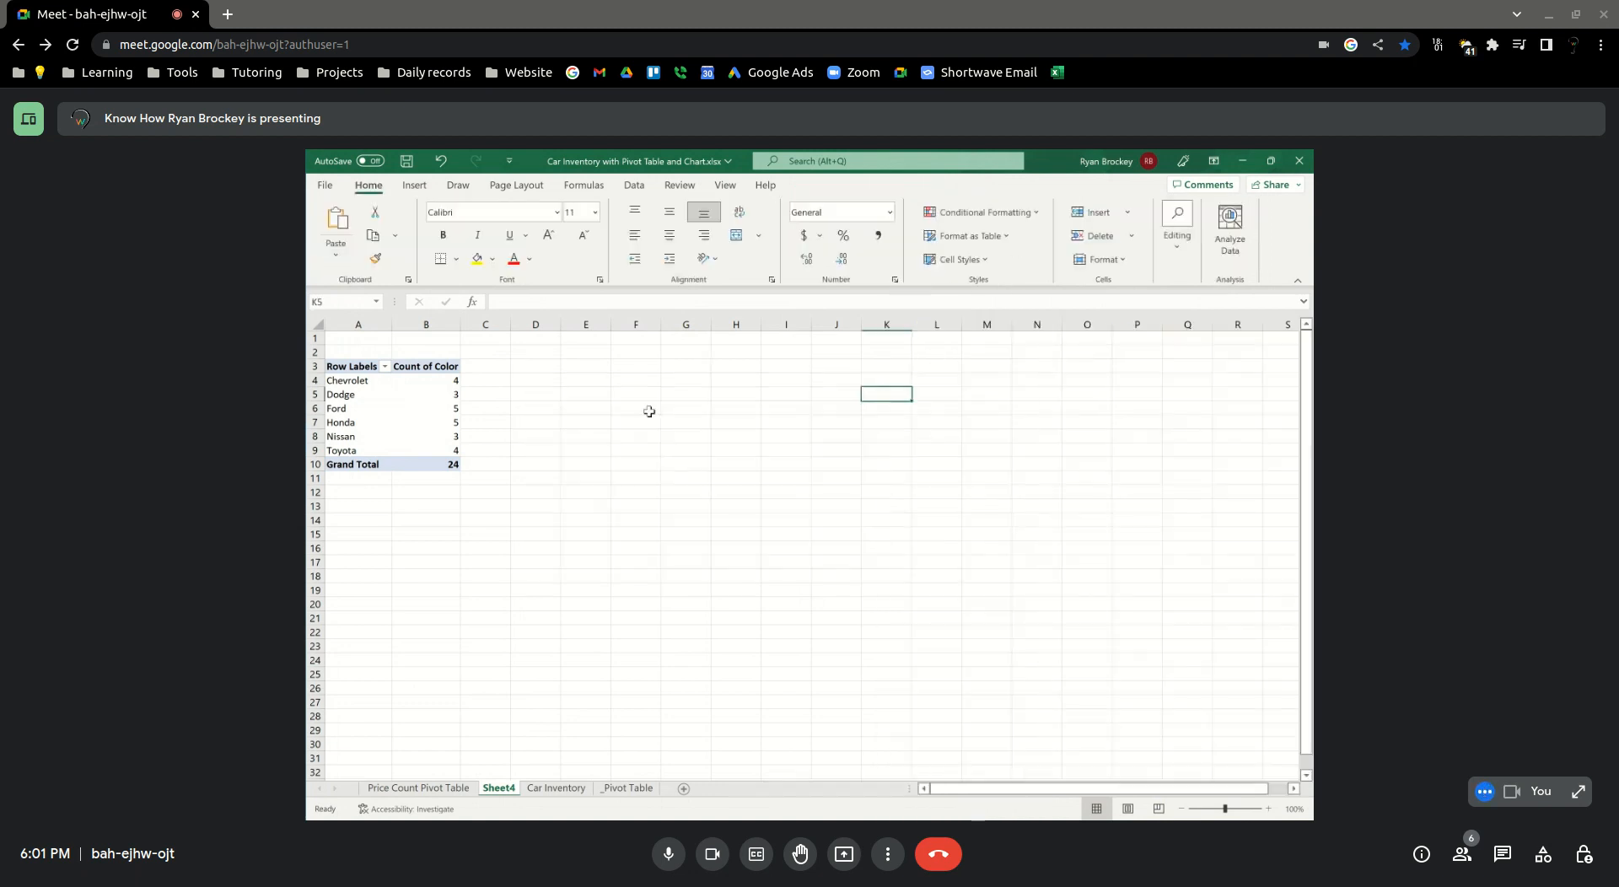
Remove Make from the PivotTable's row fields and set Color as the row field instead
click(656, 430)
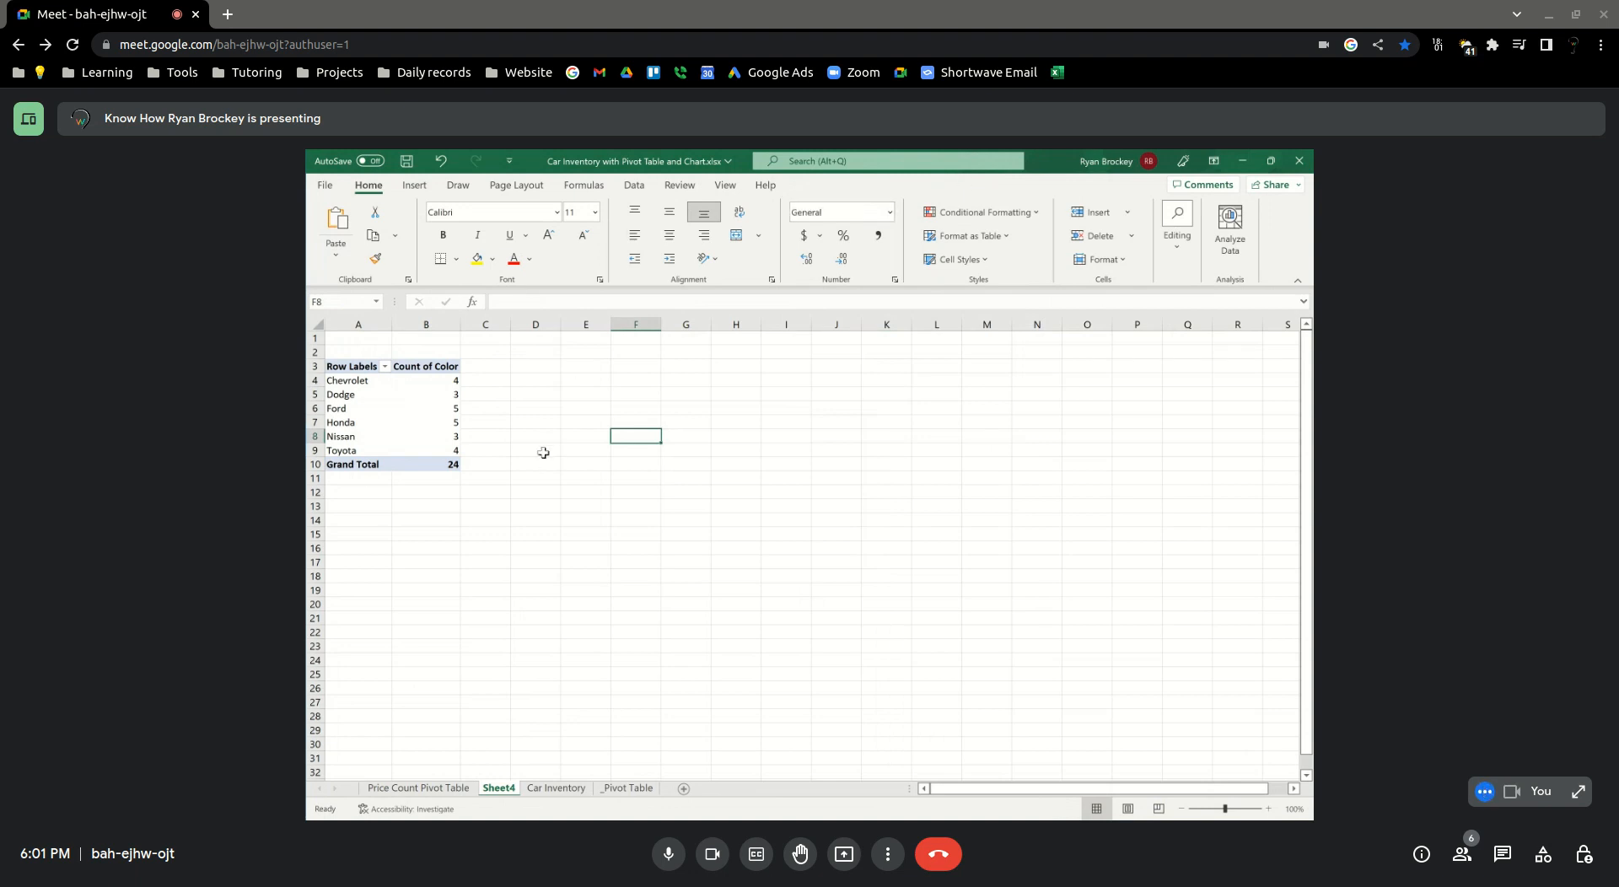
click(361, 385)
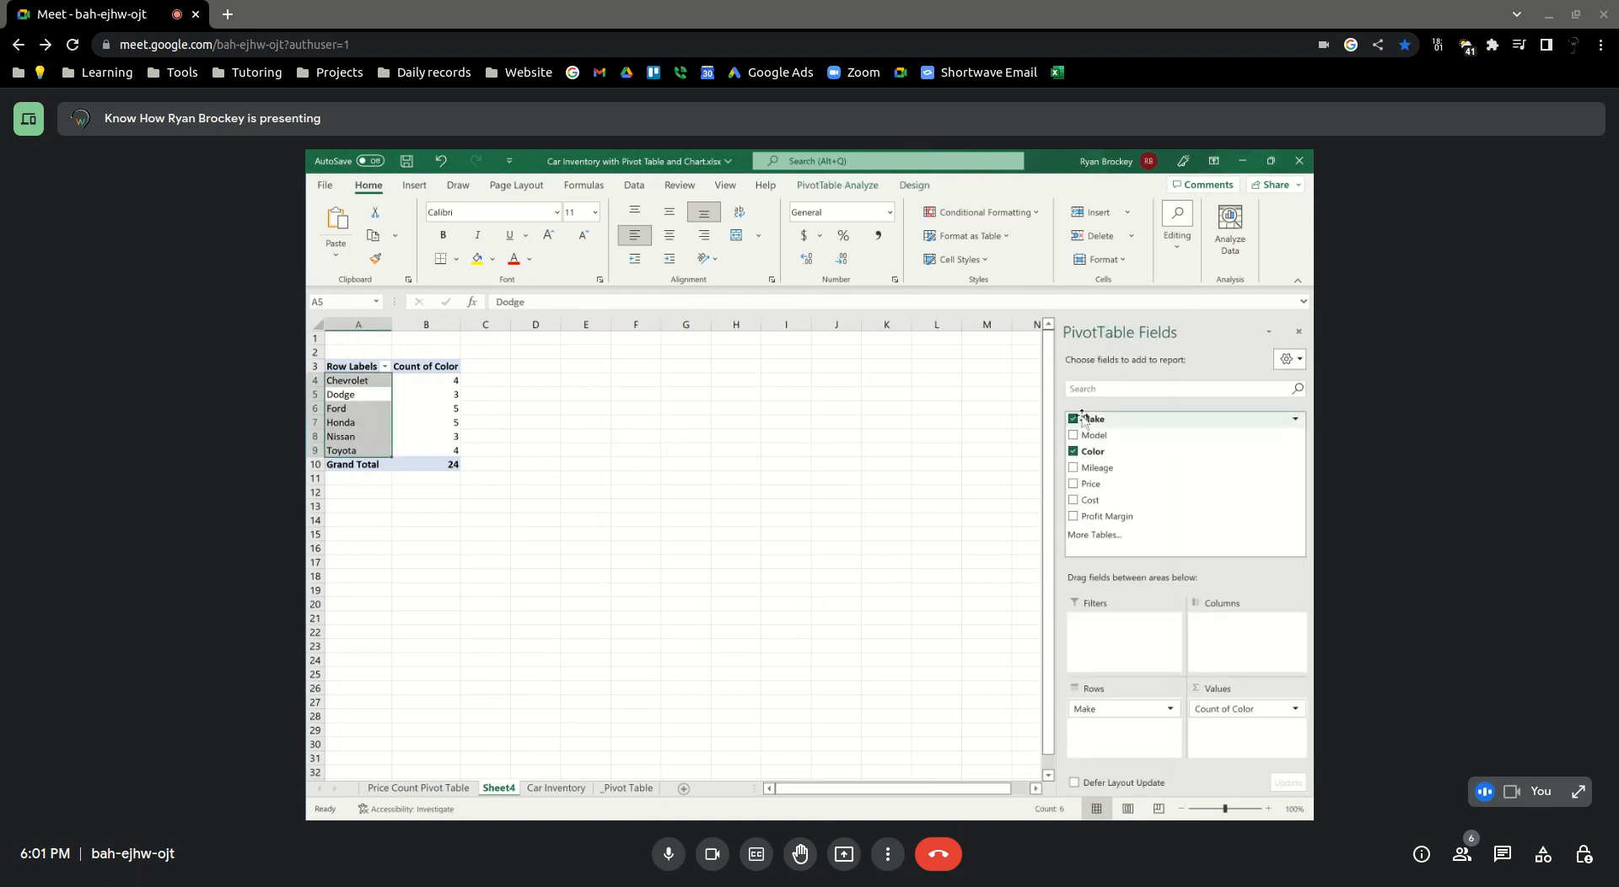
mouse_move(1092, 420)
mouse_down()
mouse_move(1192, 500)
mouse_move(1155, 563)
mouse_move(1101, 429)
mouse_up()
mouse_move(1080, 707)
mouse_down()
mouse_move(1096, 440)
mouse_move(1113, 475)
mouse_move(1111, 714)
mouse_up()
drag(1092, 453, 1109, 723)
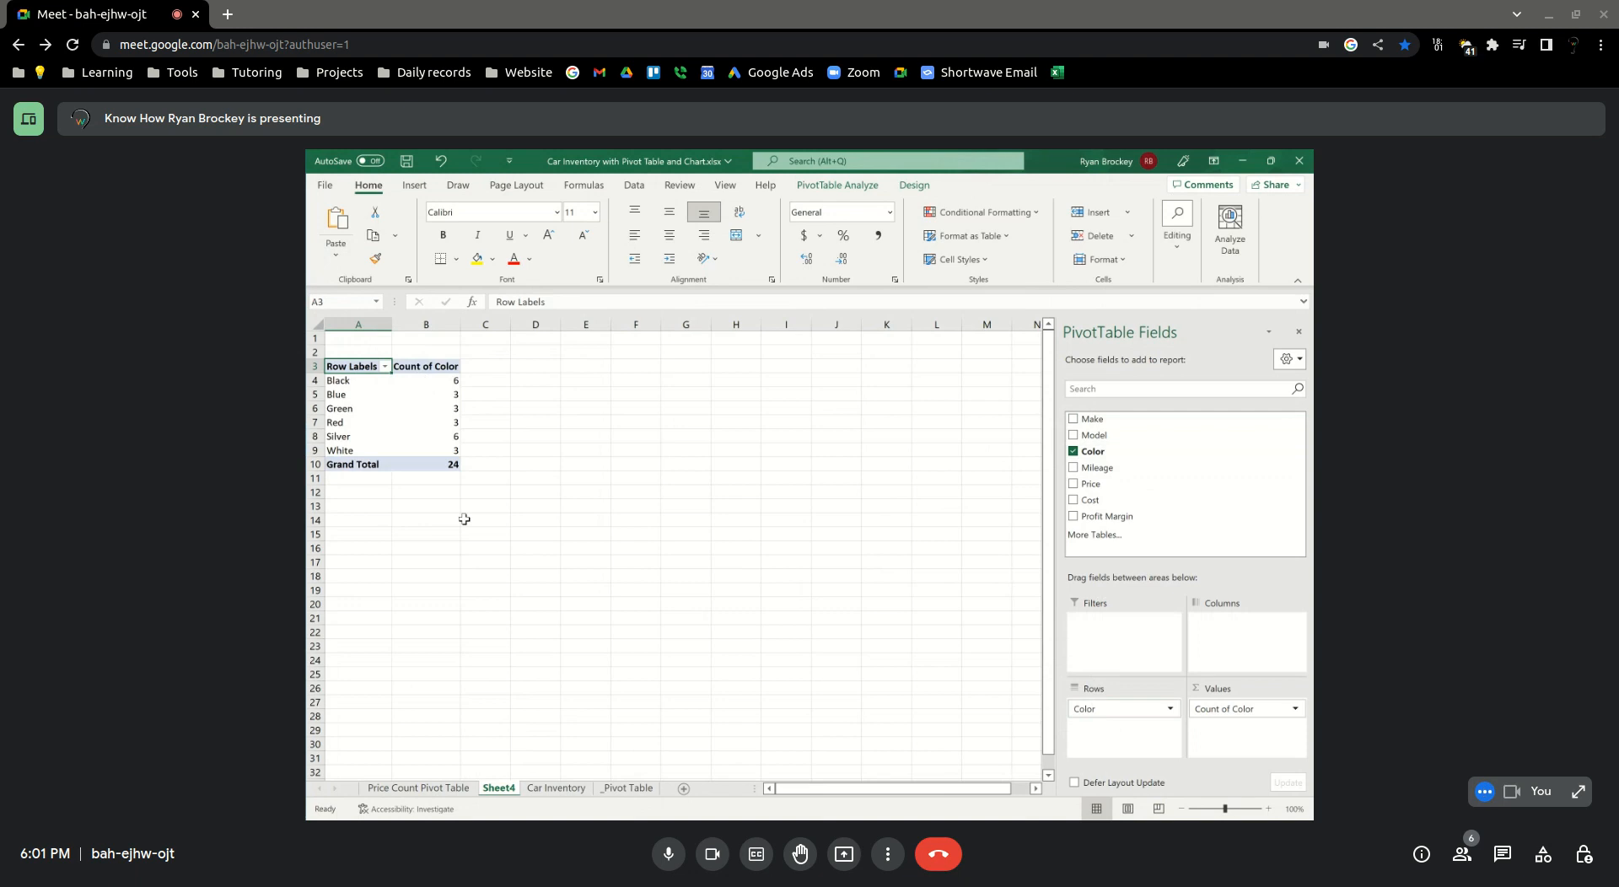
Show the Count of Color values as % of Grand Total through the value field settings
click(1292, 706)
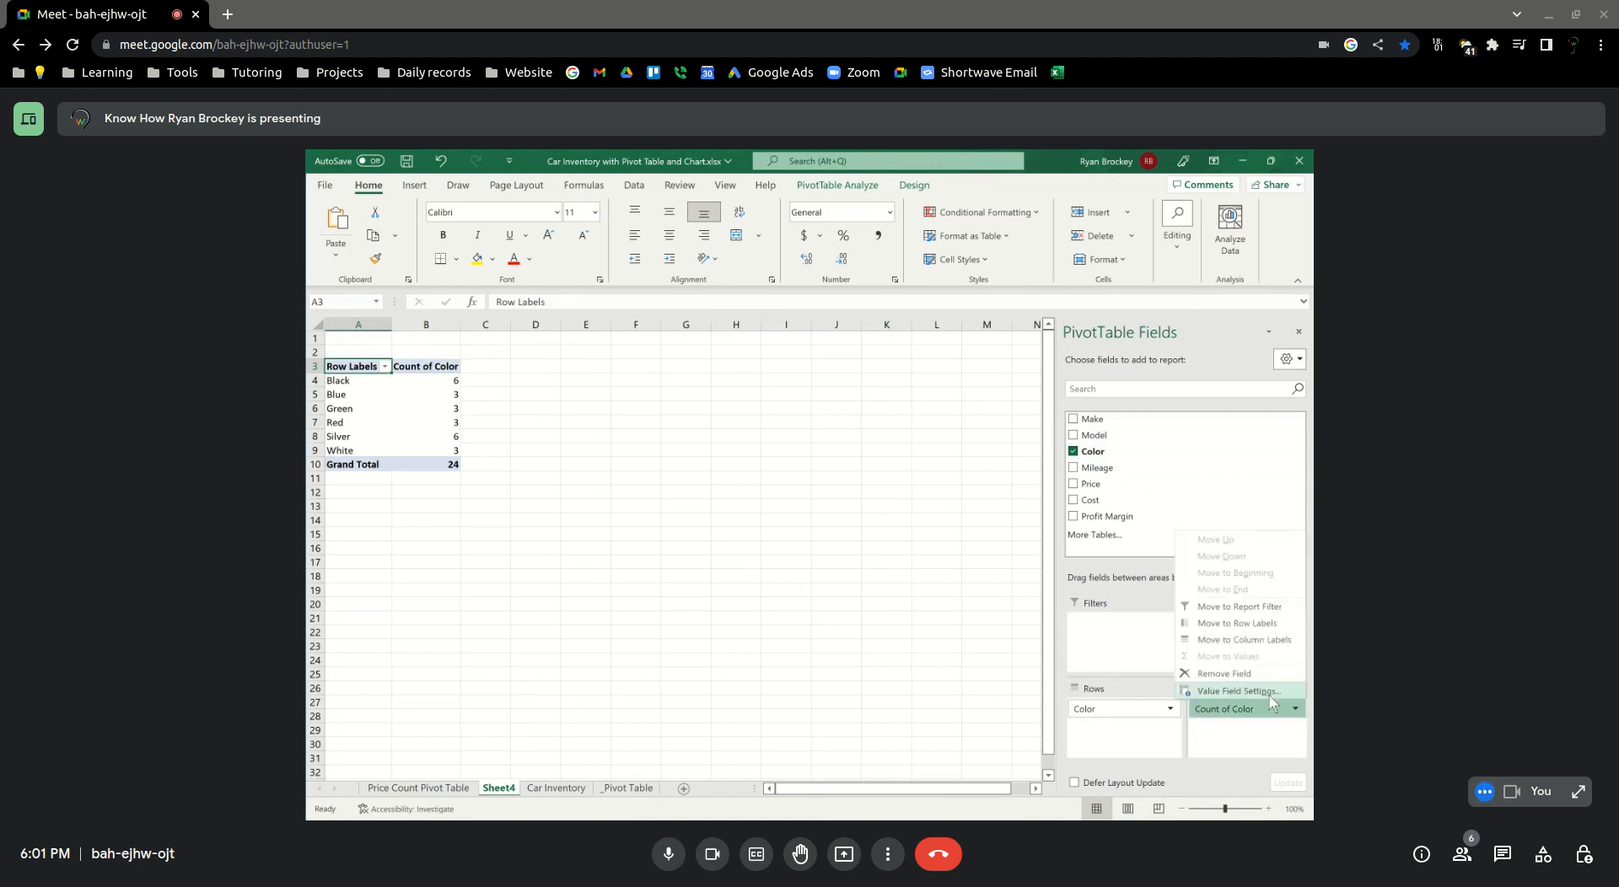
click(1237, 691)
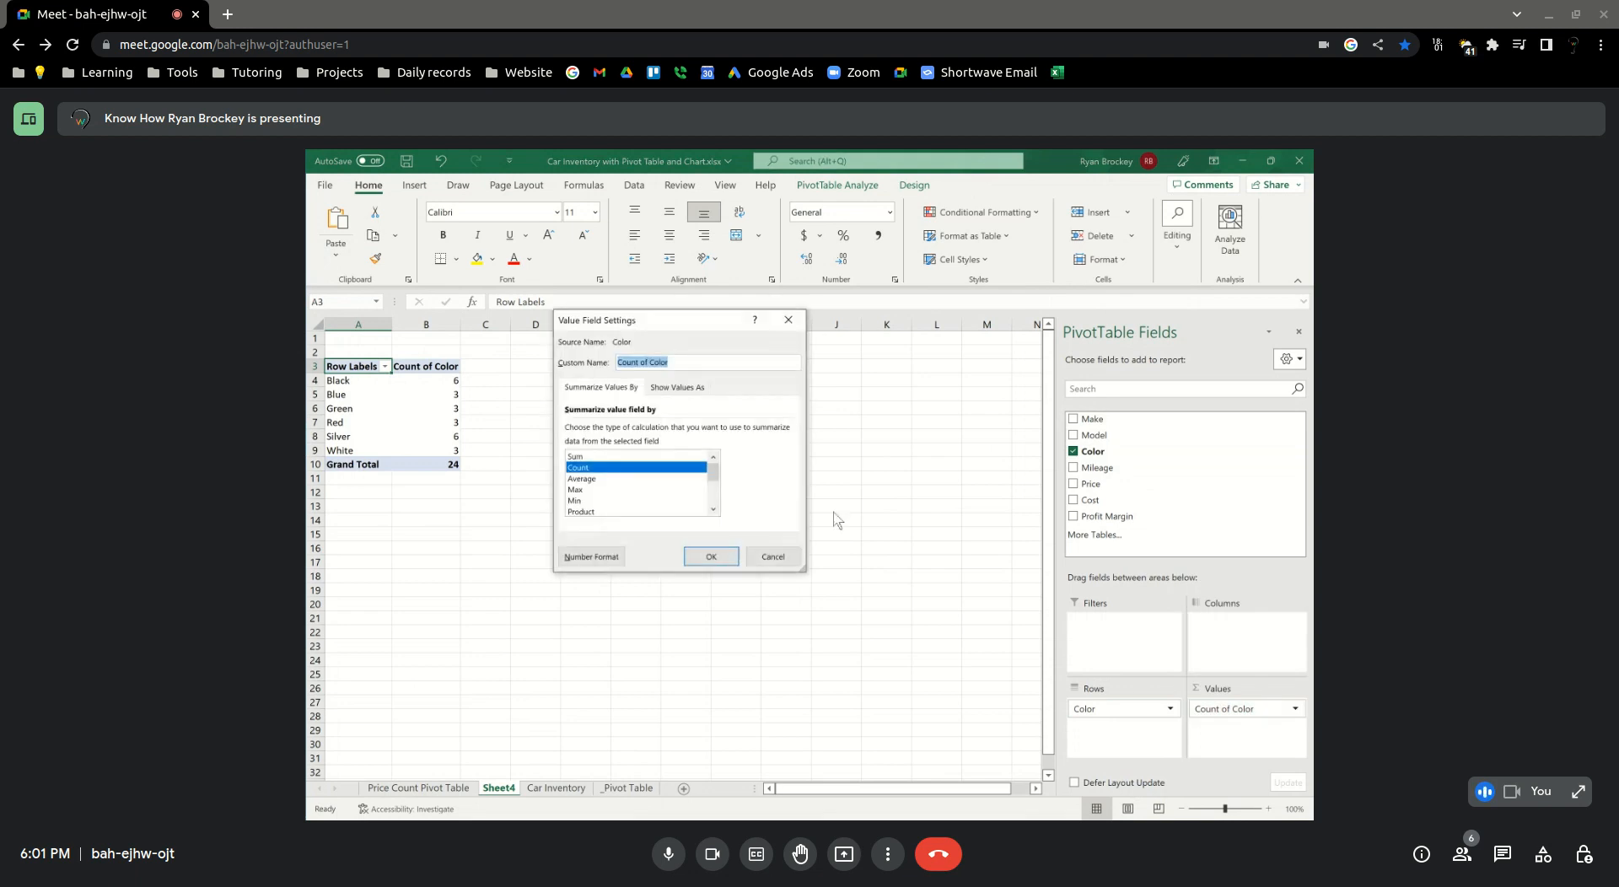
click(714, 509)
click(713, 509)
click(713, 509)
click(713, 509)
drag(713, 496, 713, 466)
click(681, 388)
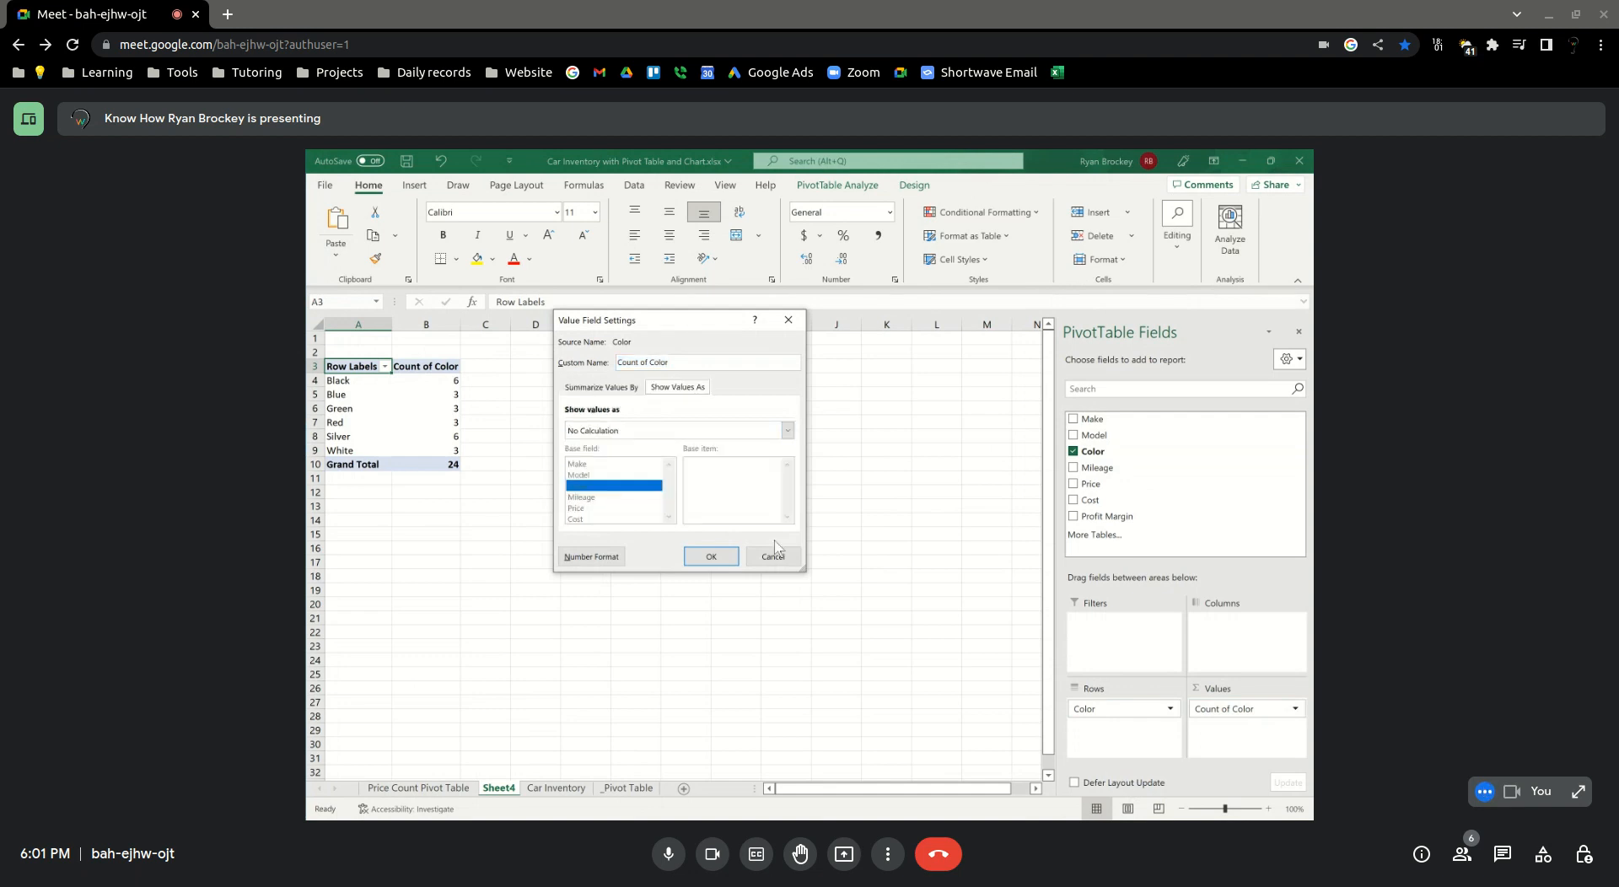
click(596, 431)
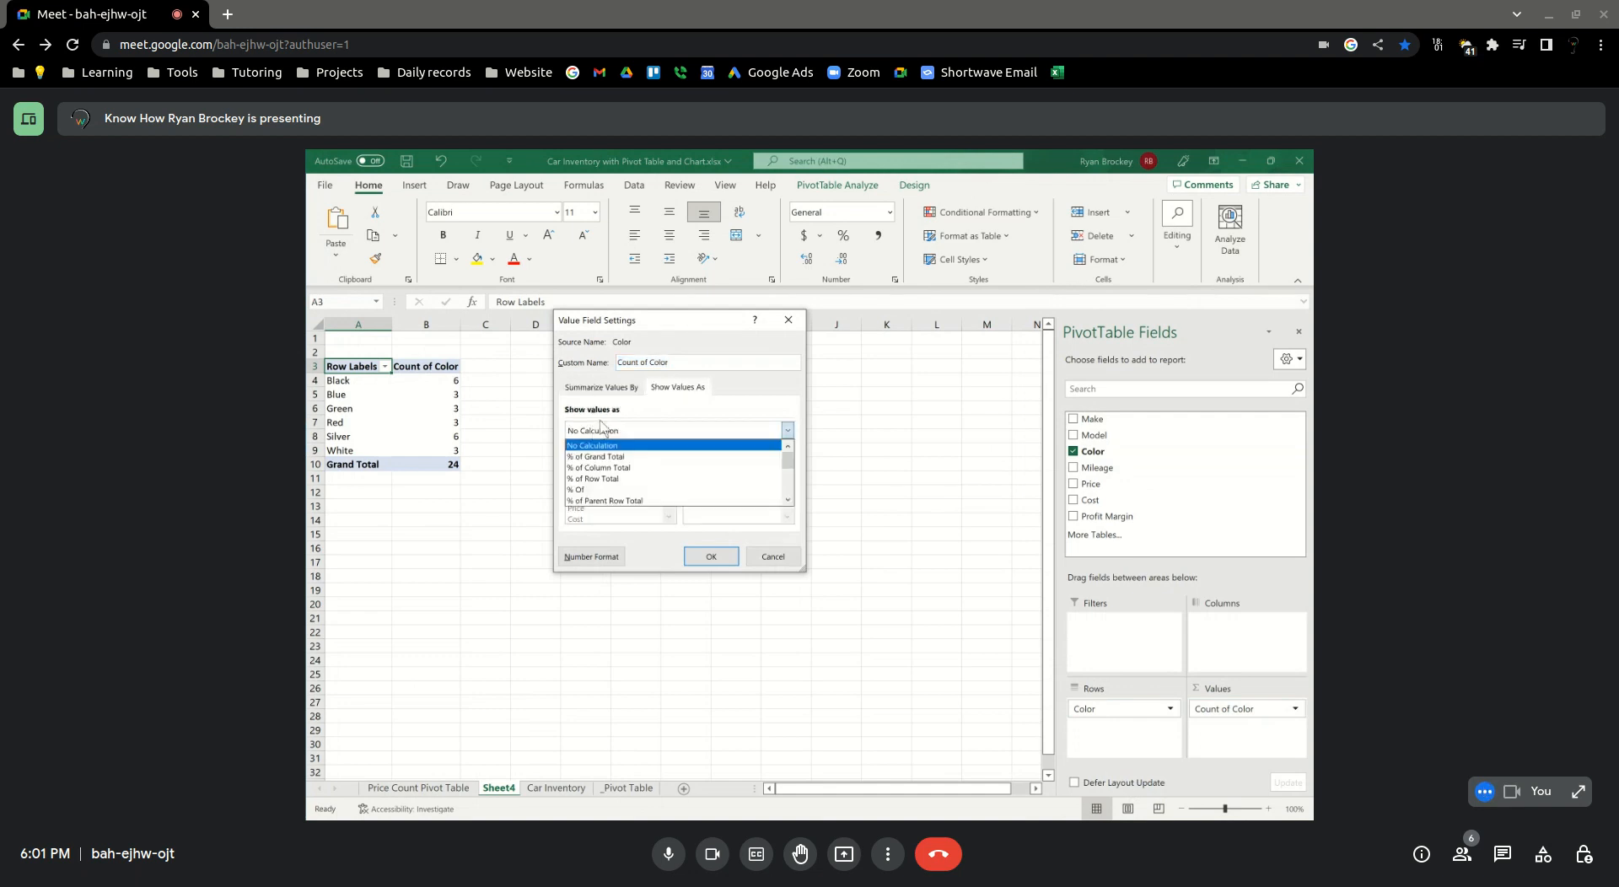
click(636, 457)
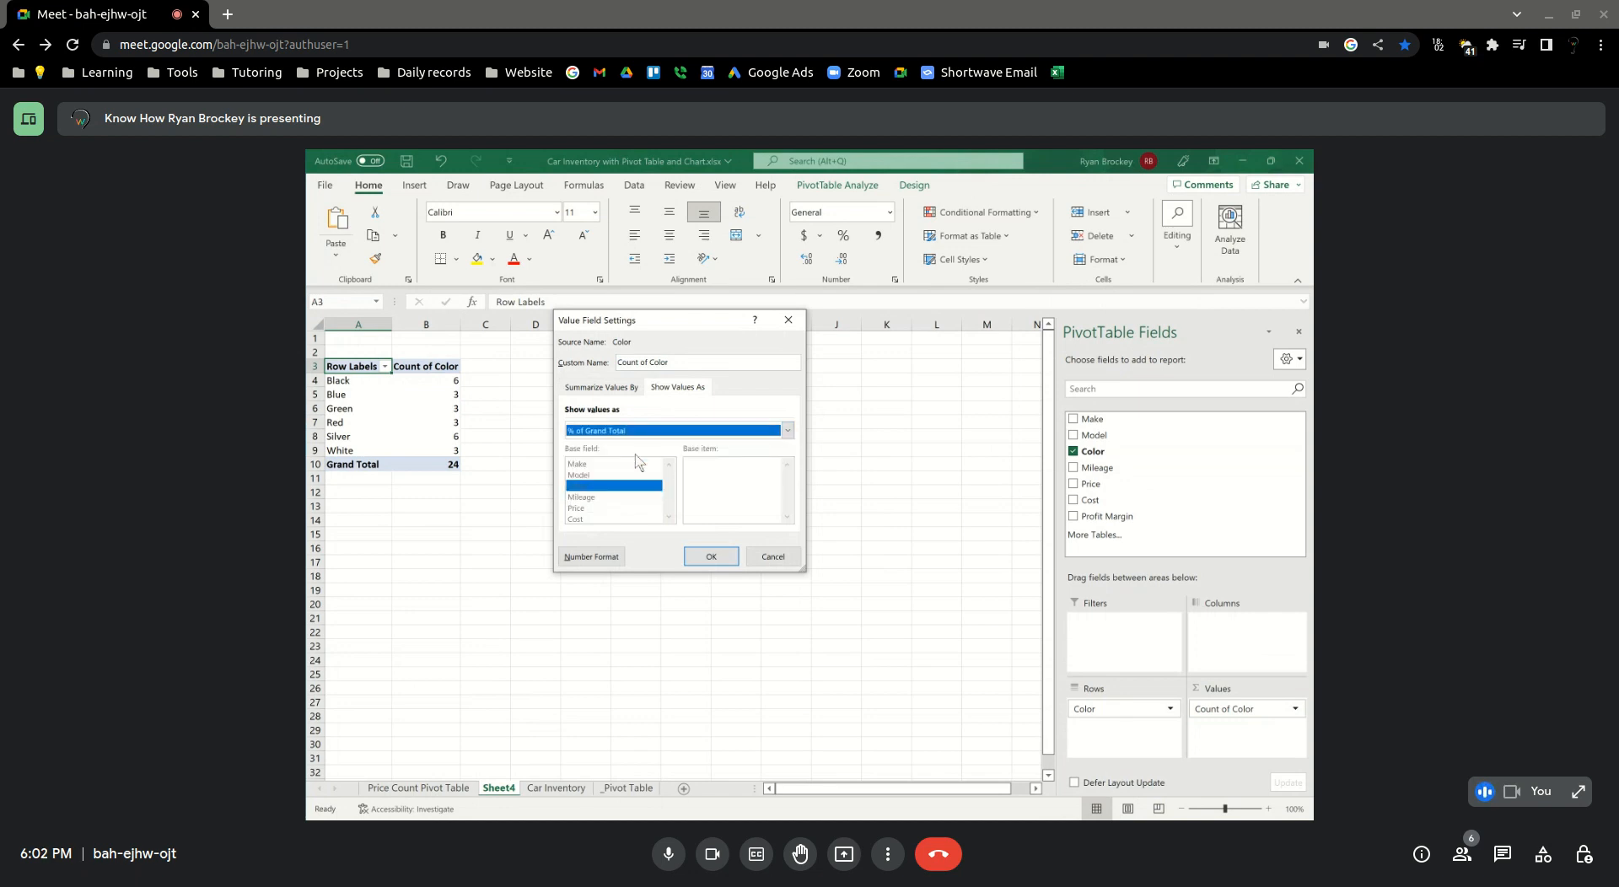
click(711, 557)
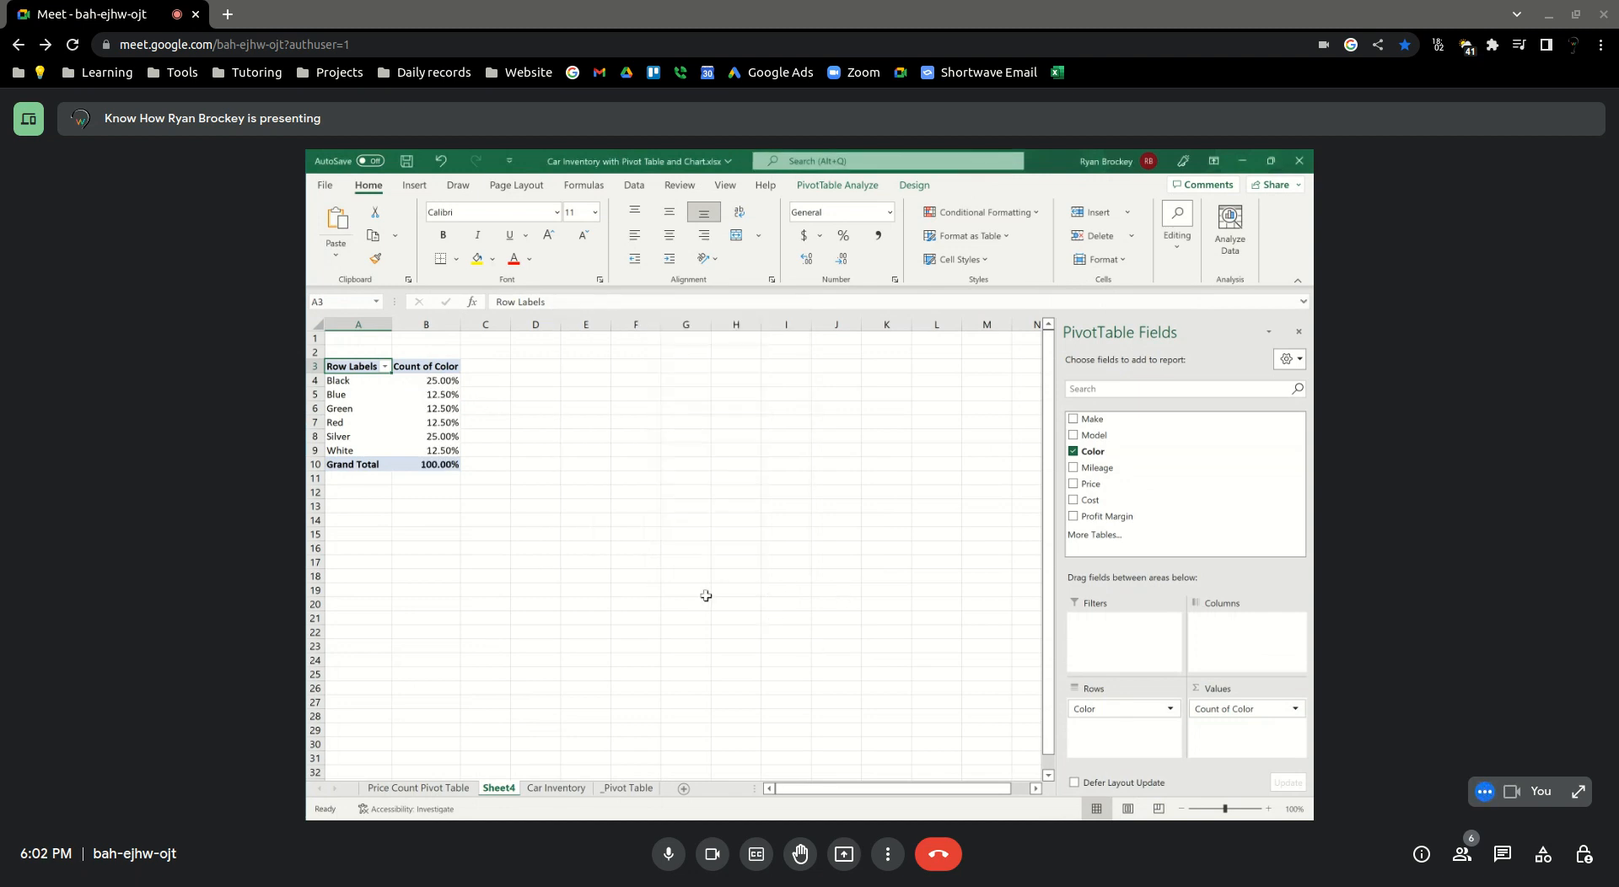
Insert a 2-D pie chart of the color percentages from A4:B9 and place it beside the PivotTable
drag(381, 381, 430, 453)
click(430, 396)
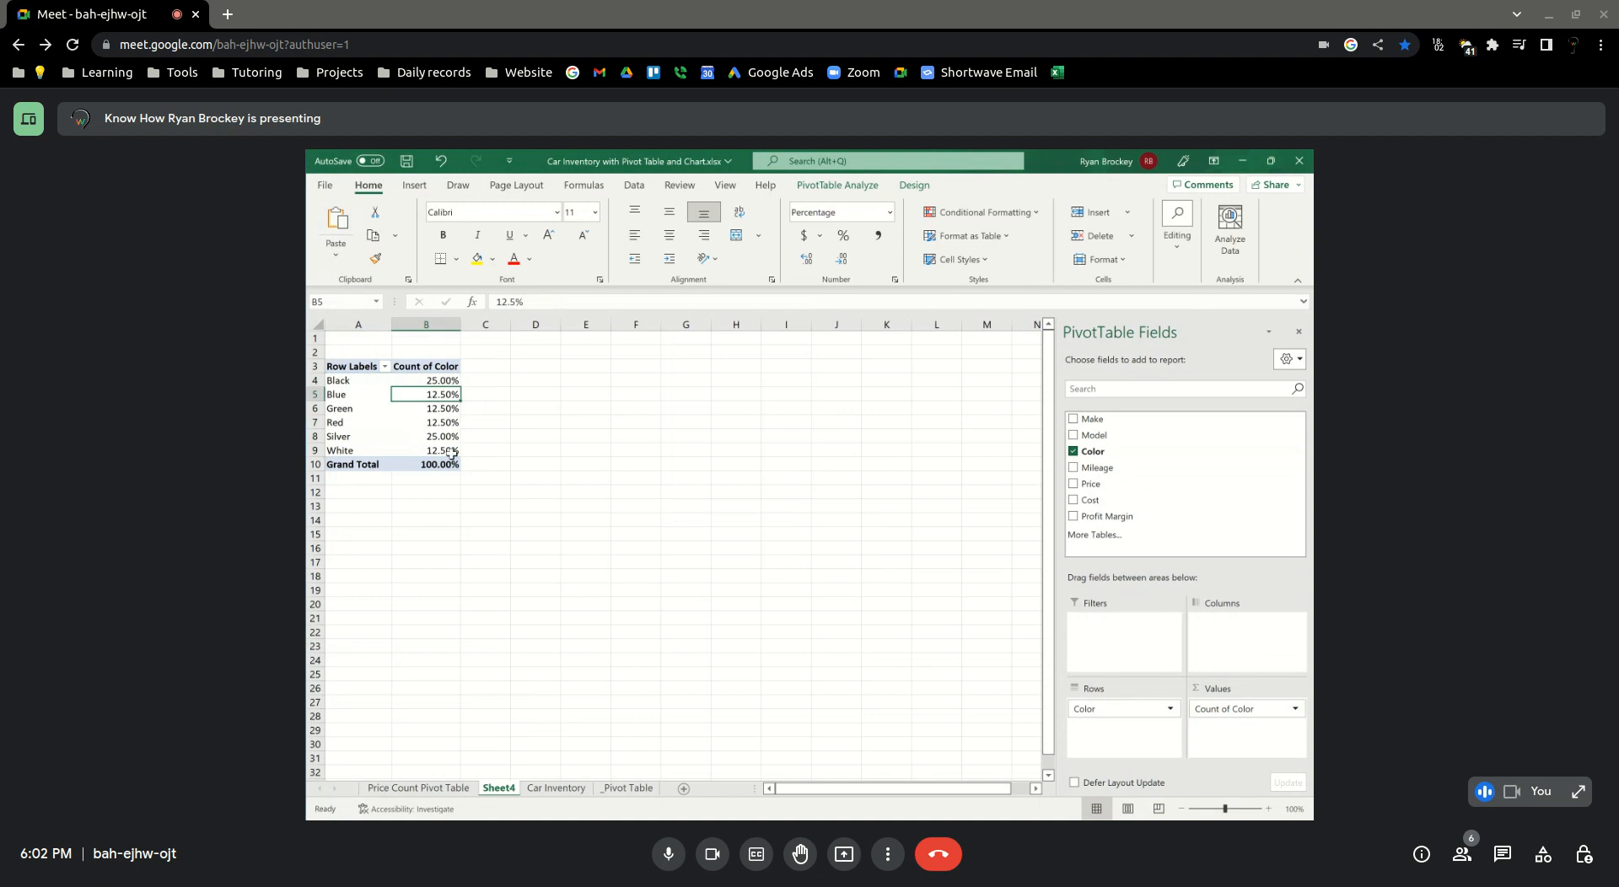
mouse_move(449, 447)
drag(340, 380, 438, 451)
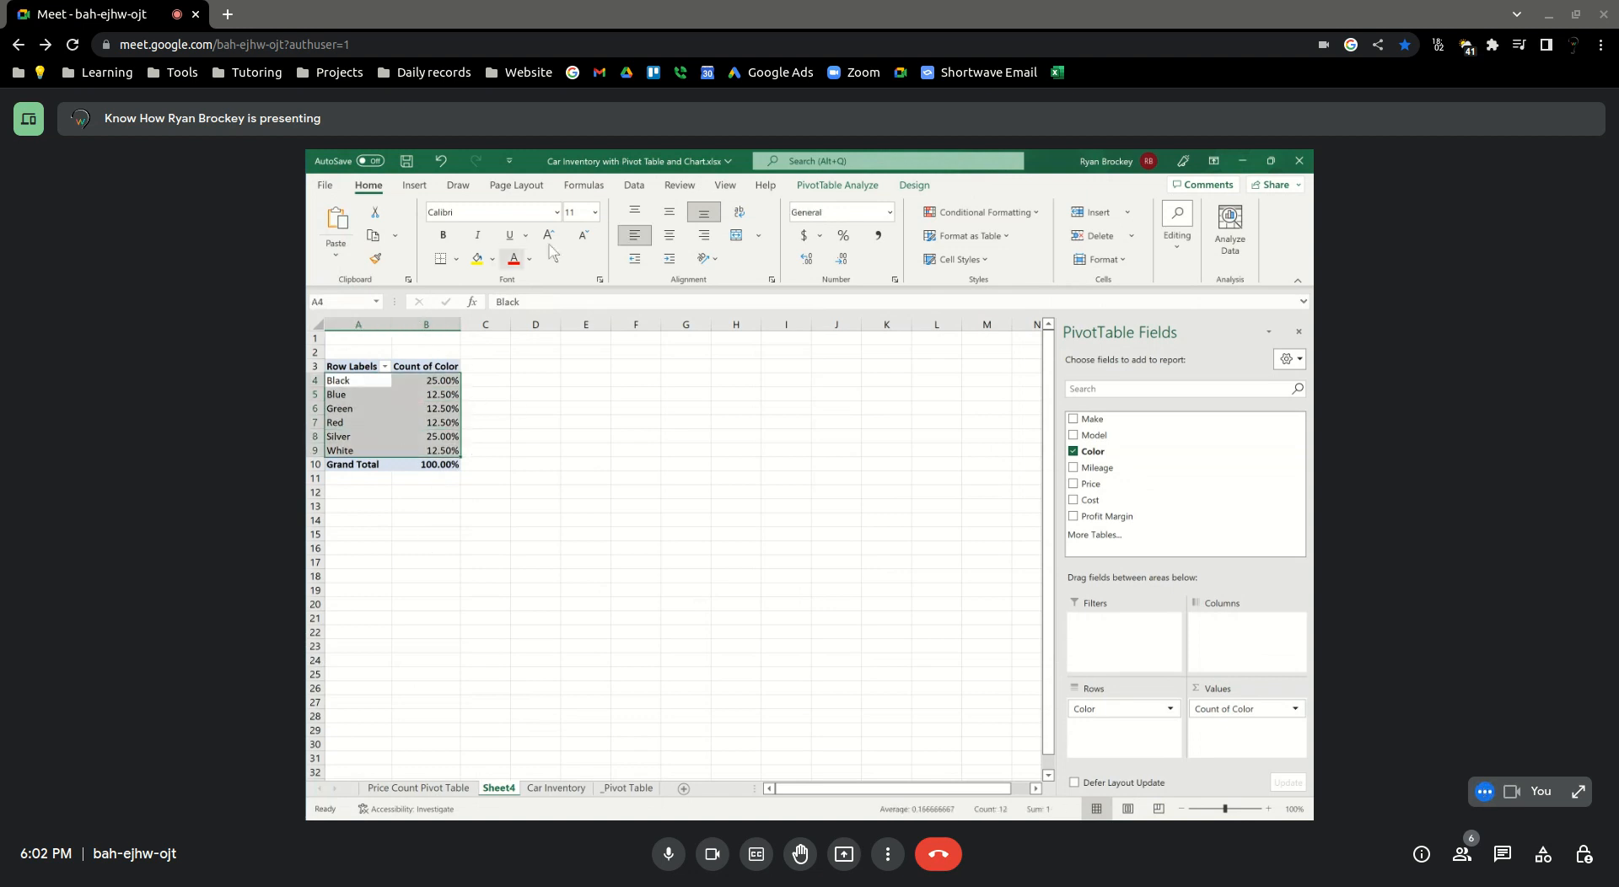
click(414, 184)
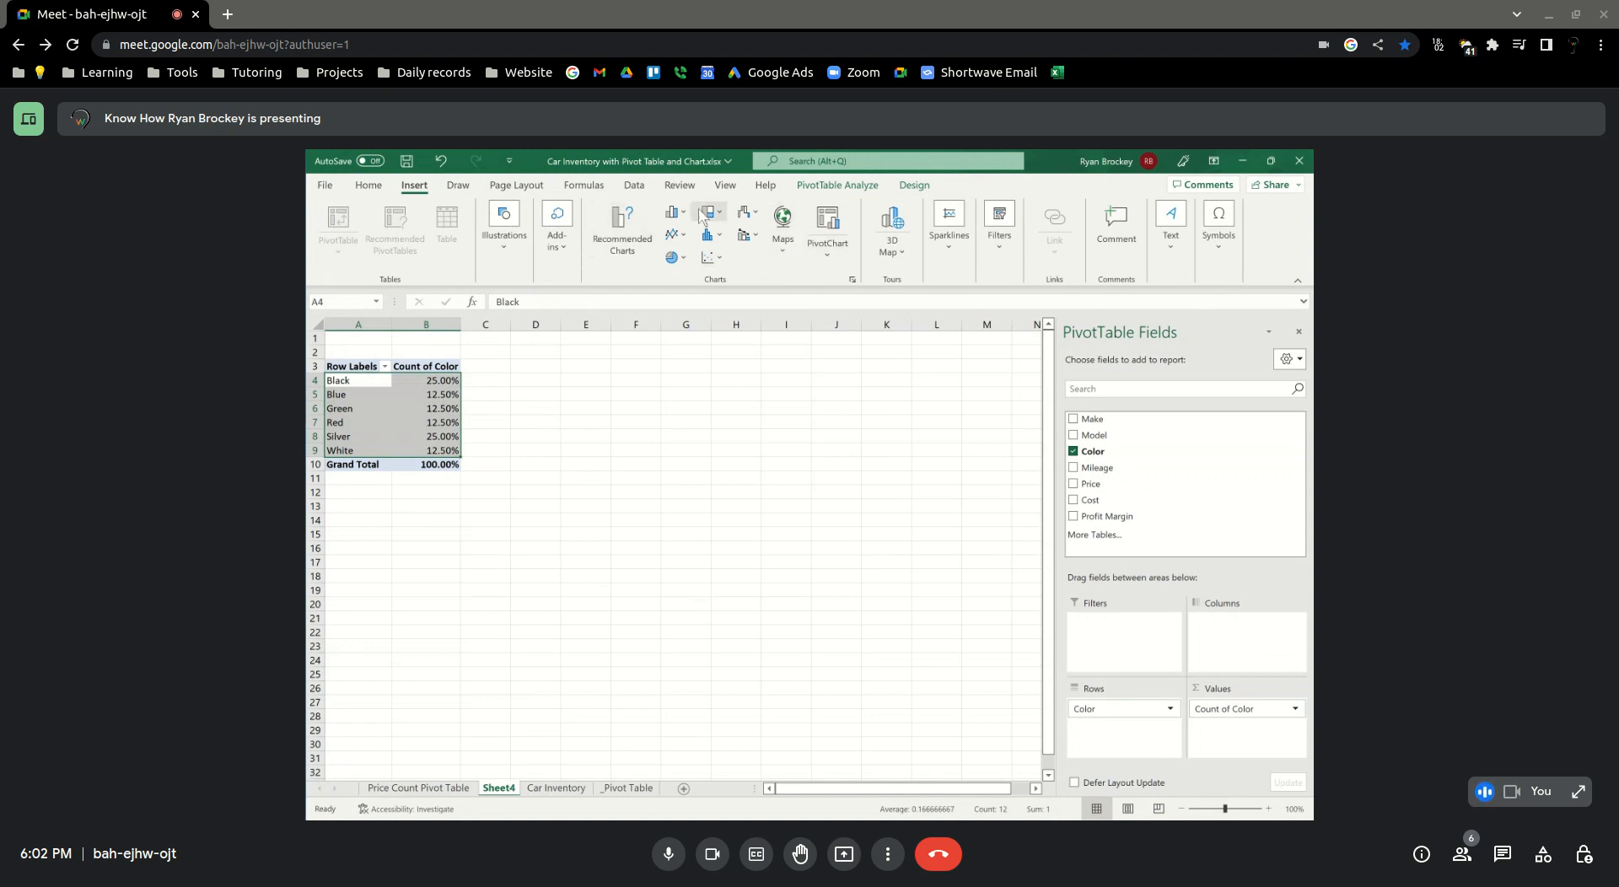
click(682, 259)
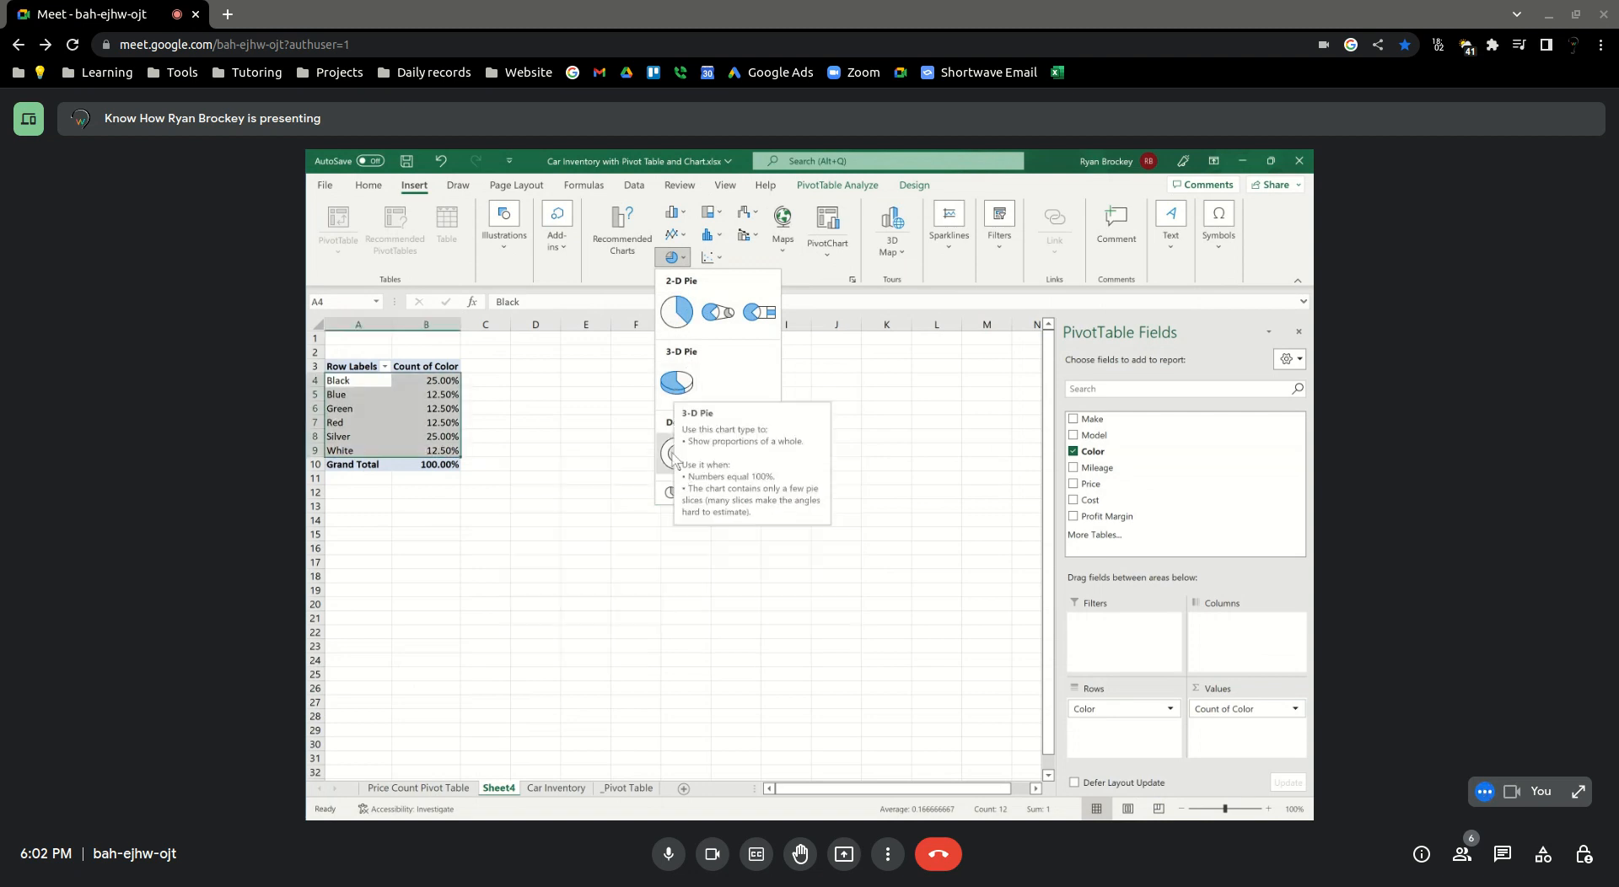
click(687, 315)
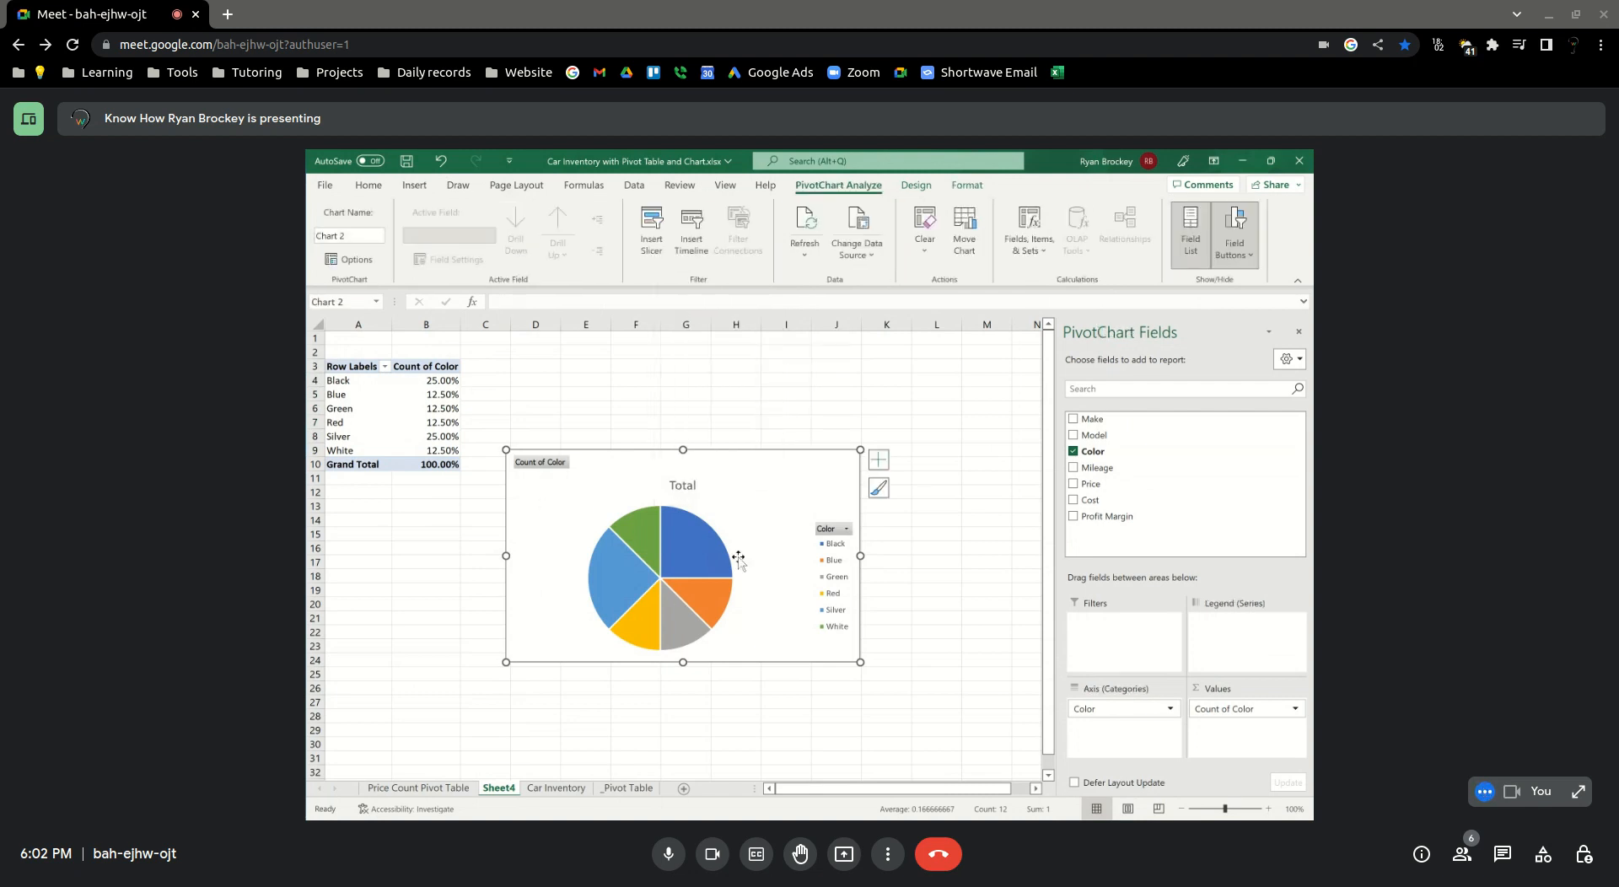
drag(753, 470, 747, 365)
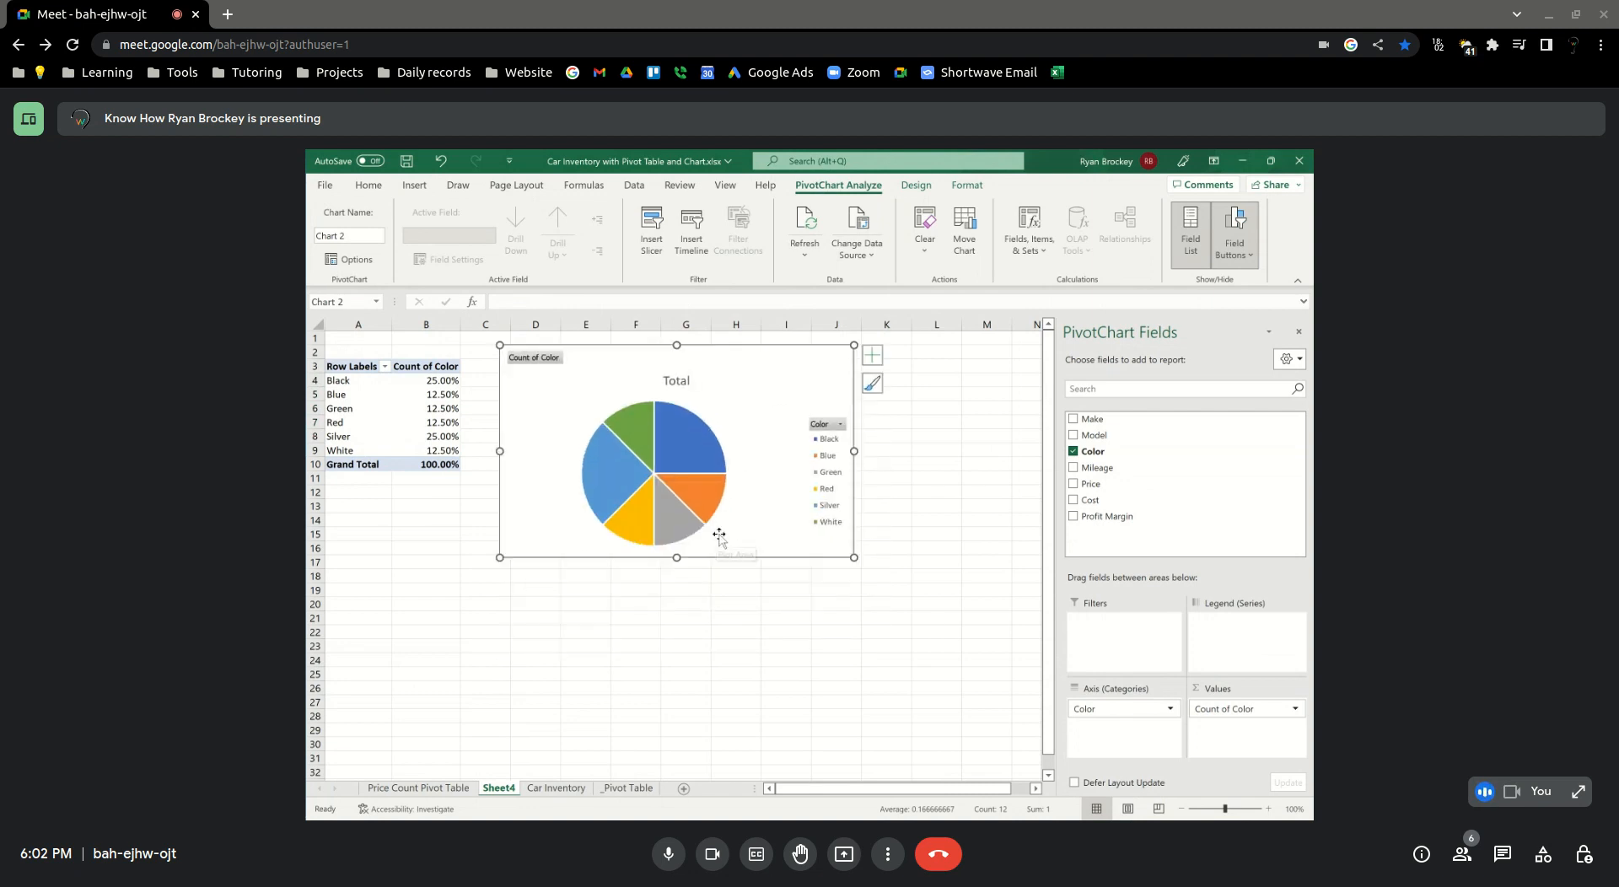
Examine the pie chart's available styles and color palettes and the field list's layout options
mouse_move(614, 461)
click(872, 386)
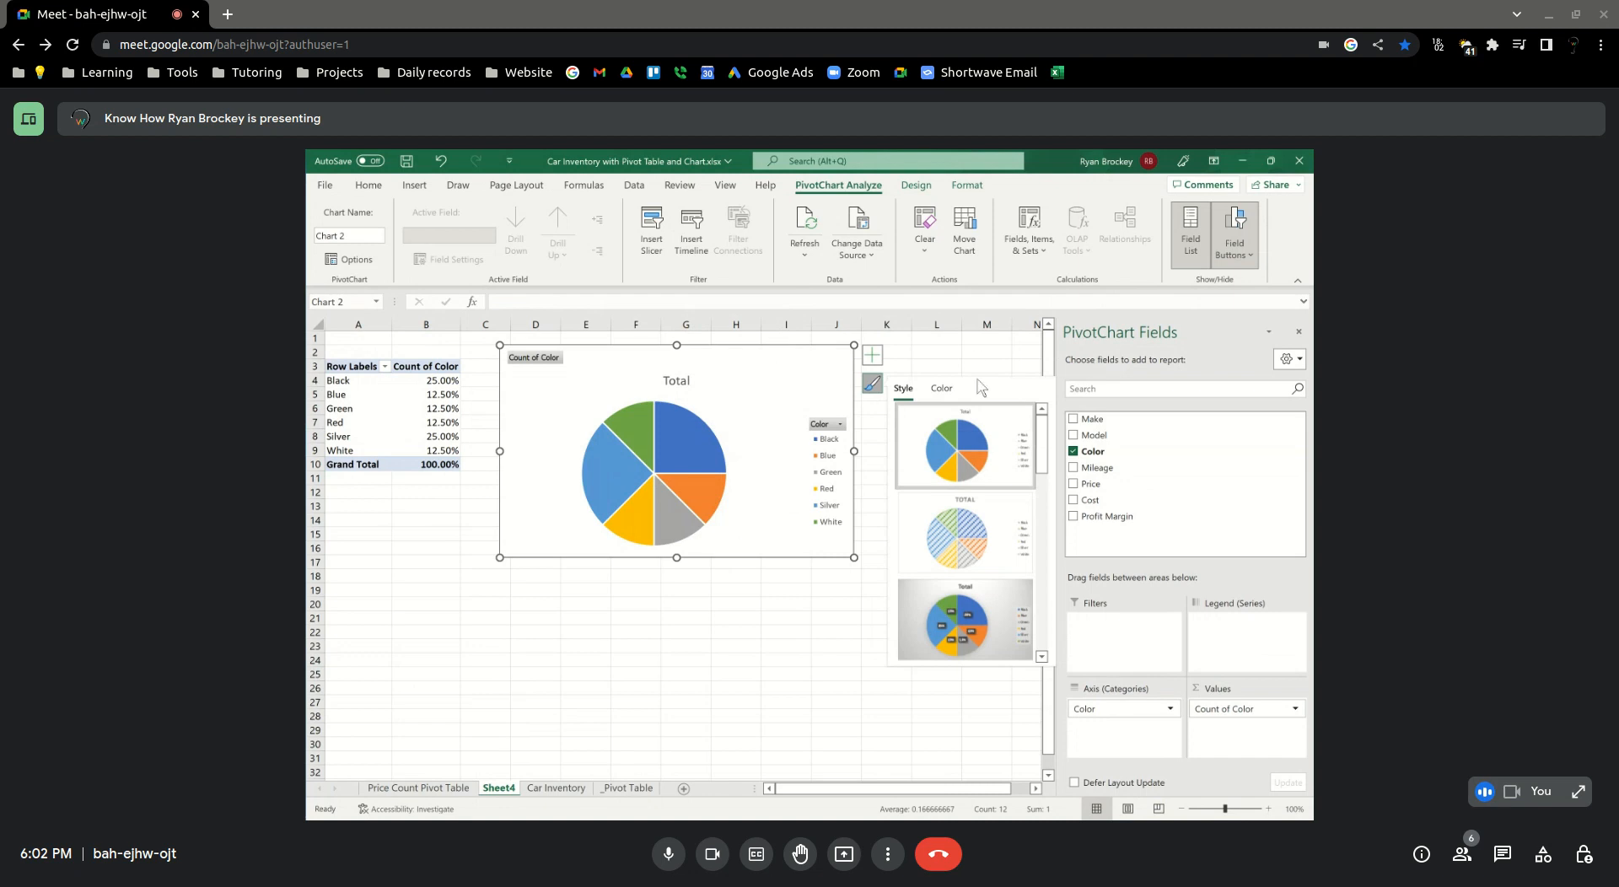
click(872, 384)
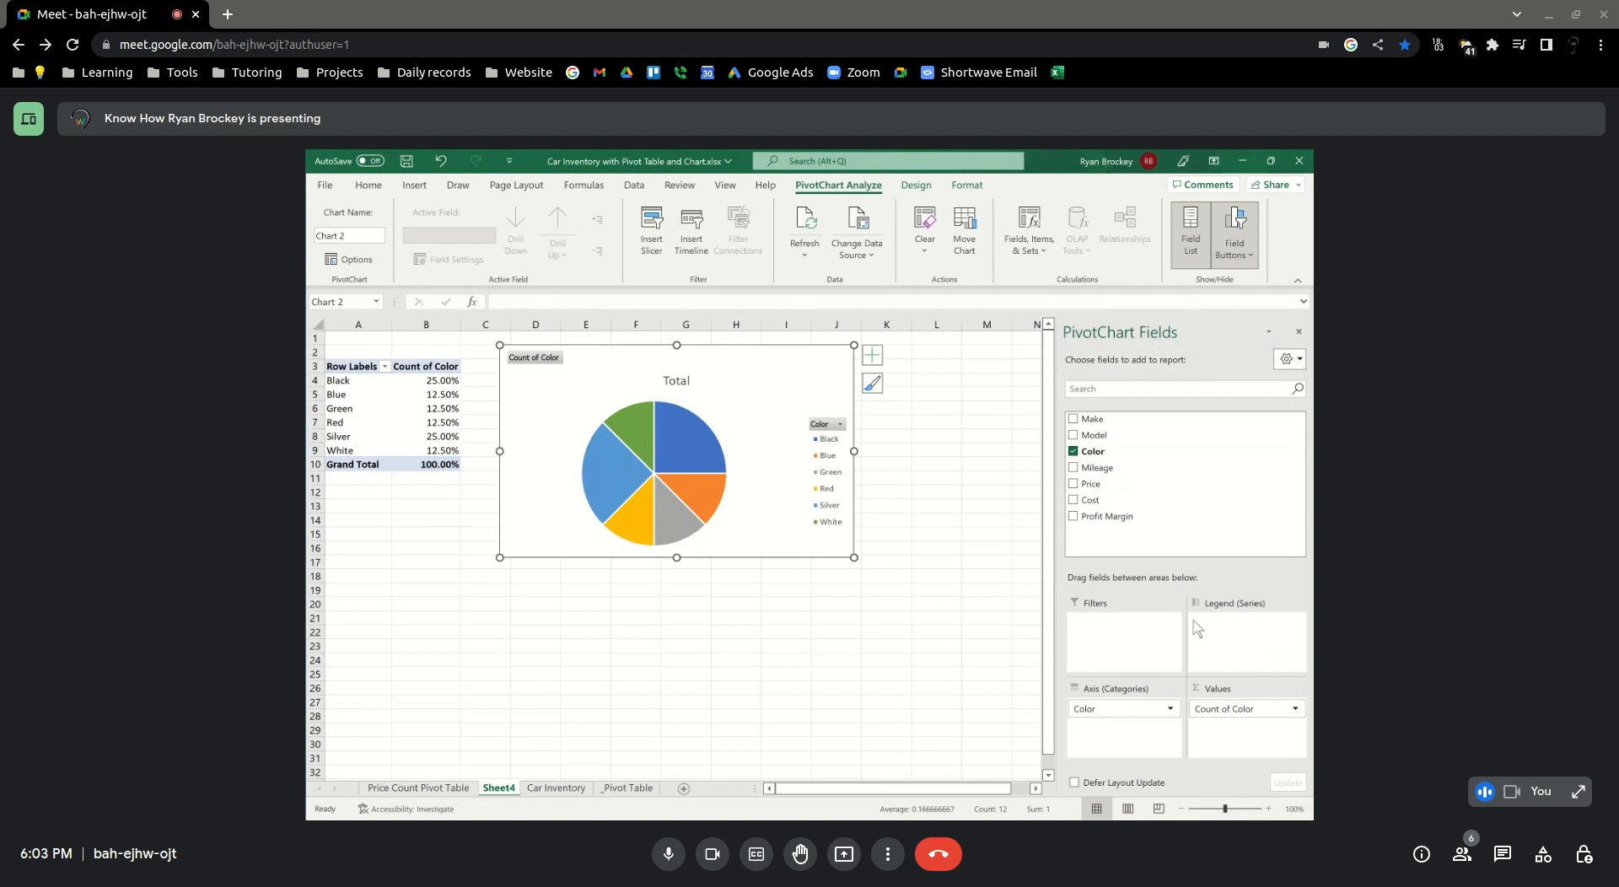
click(1287, 363)
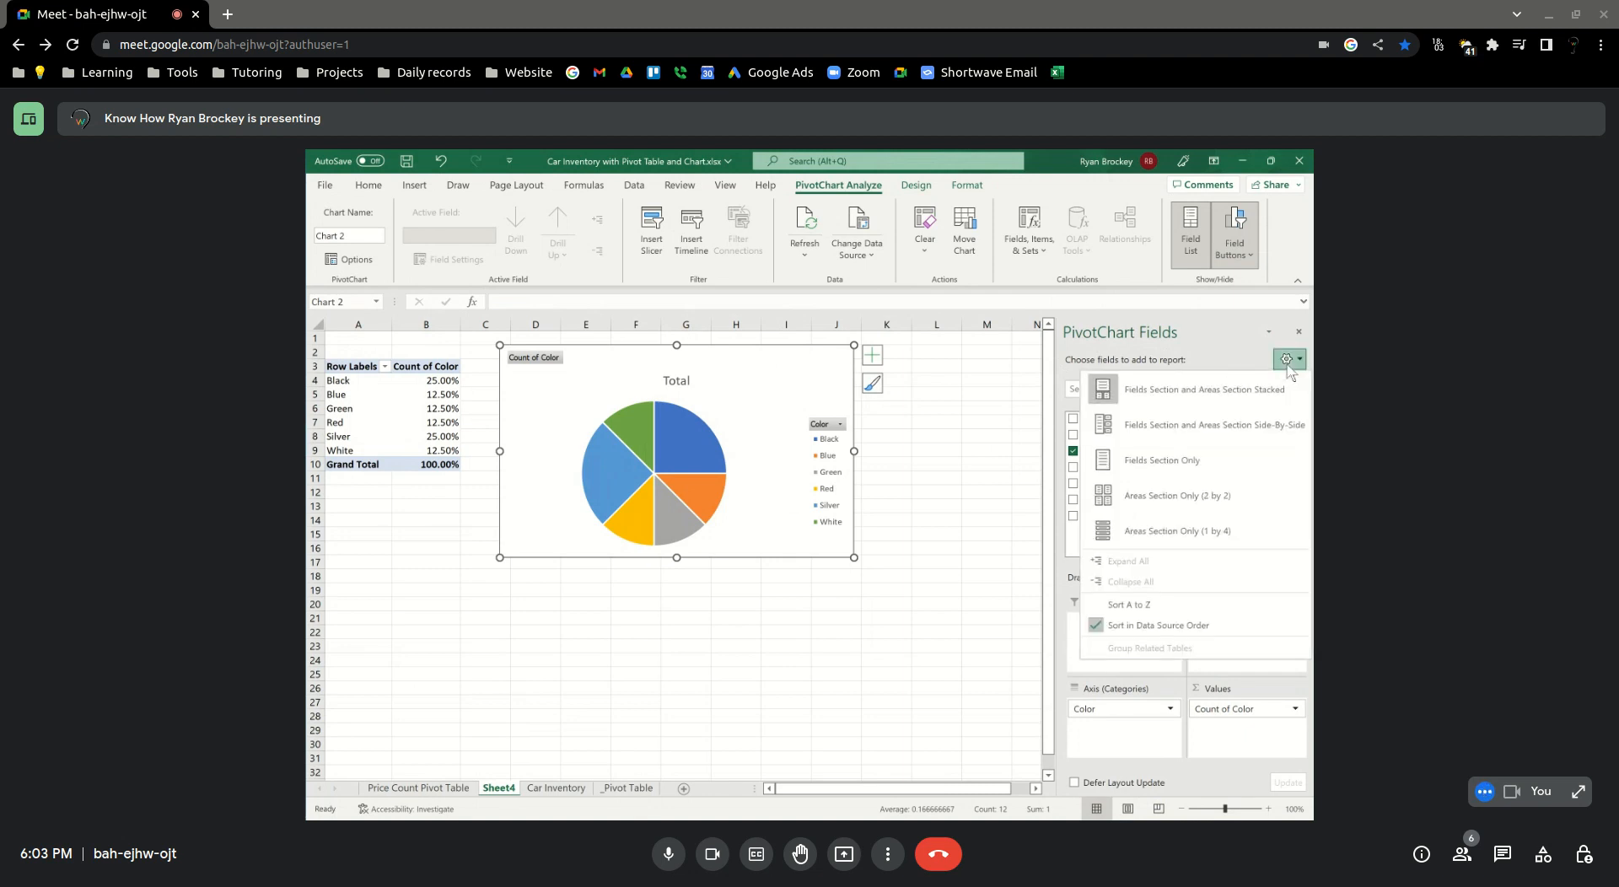
click(1212, 338)
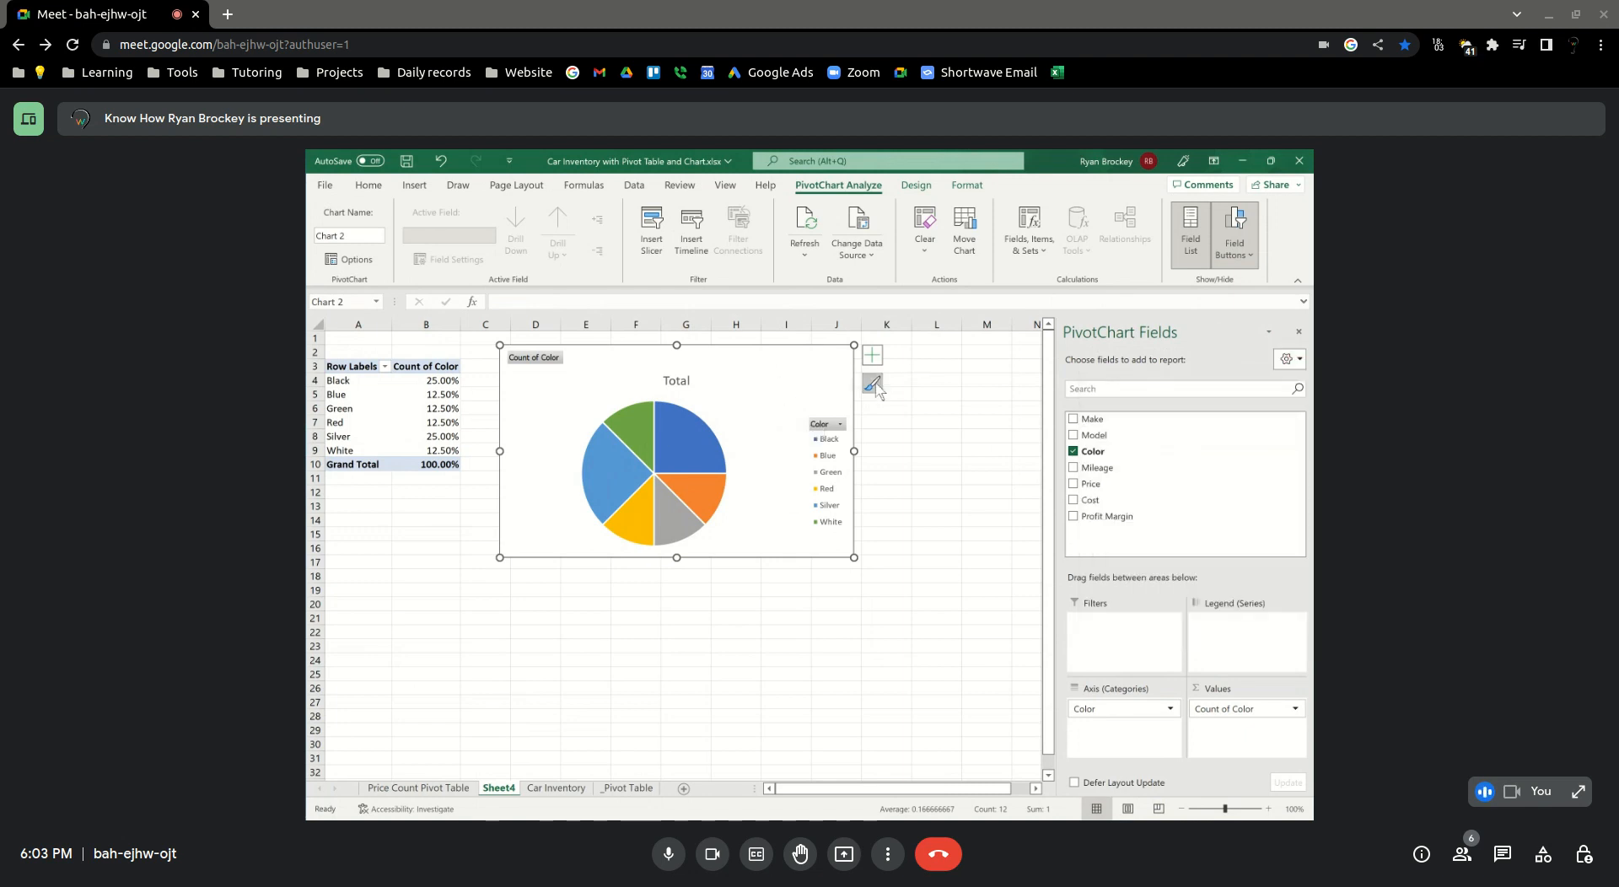
click(873, 385)
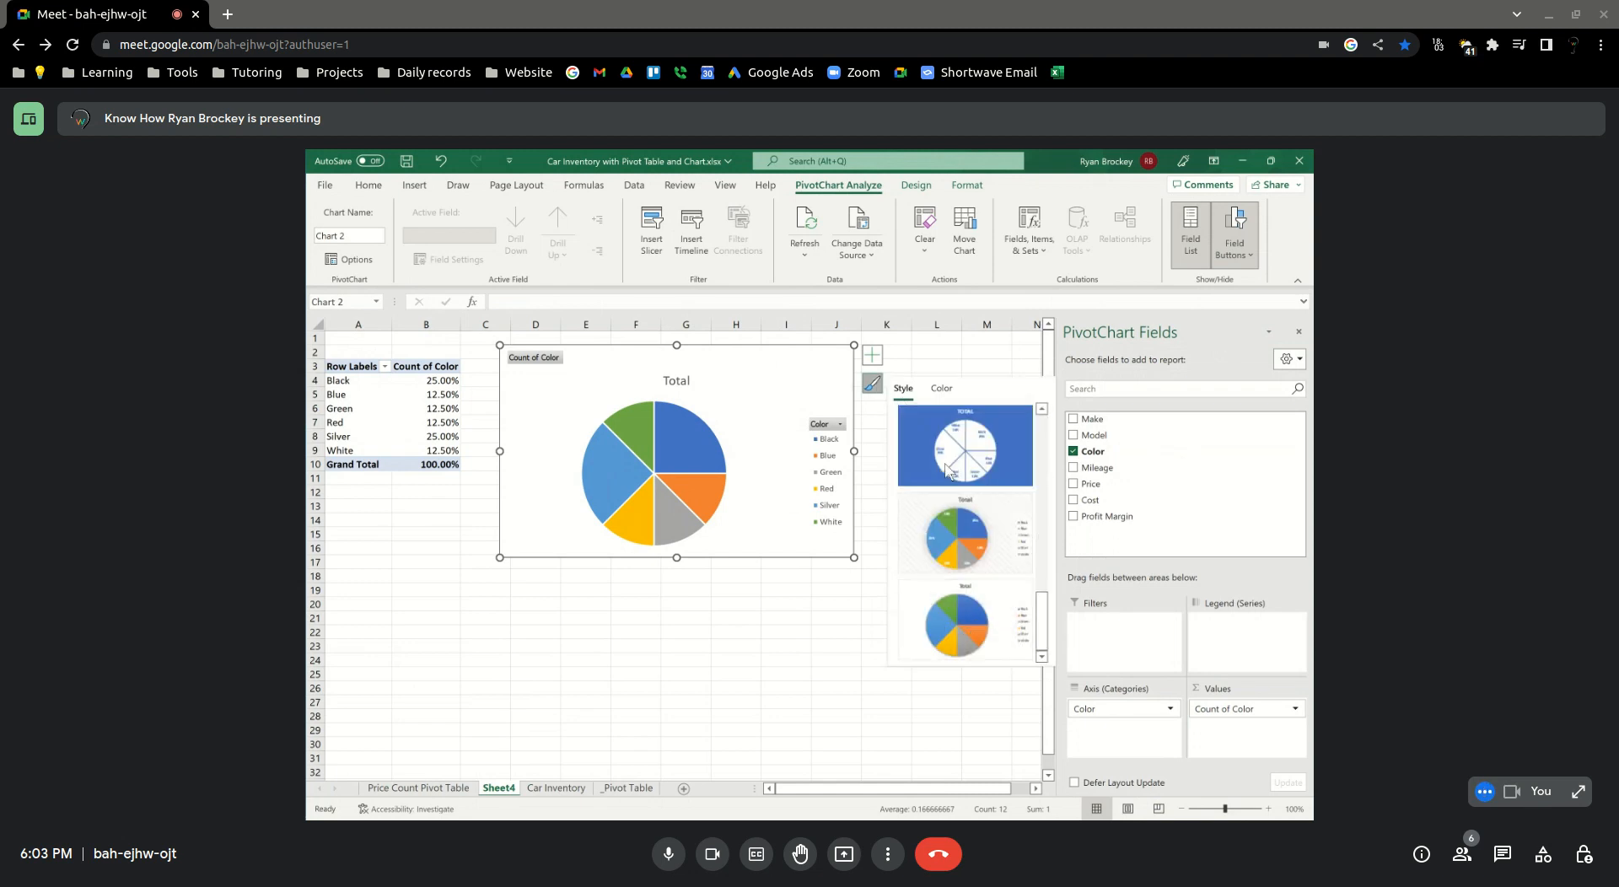
click(941, 388)
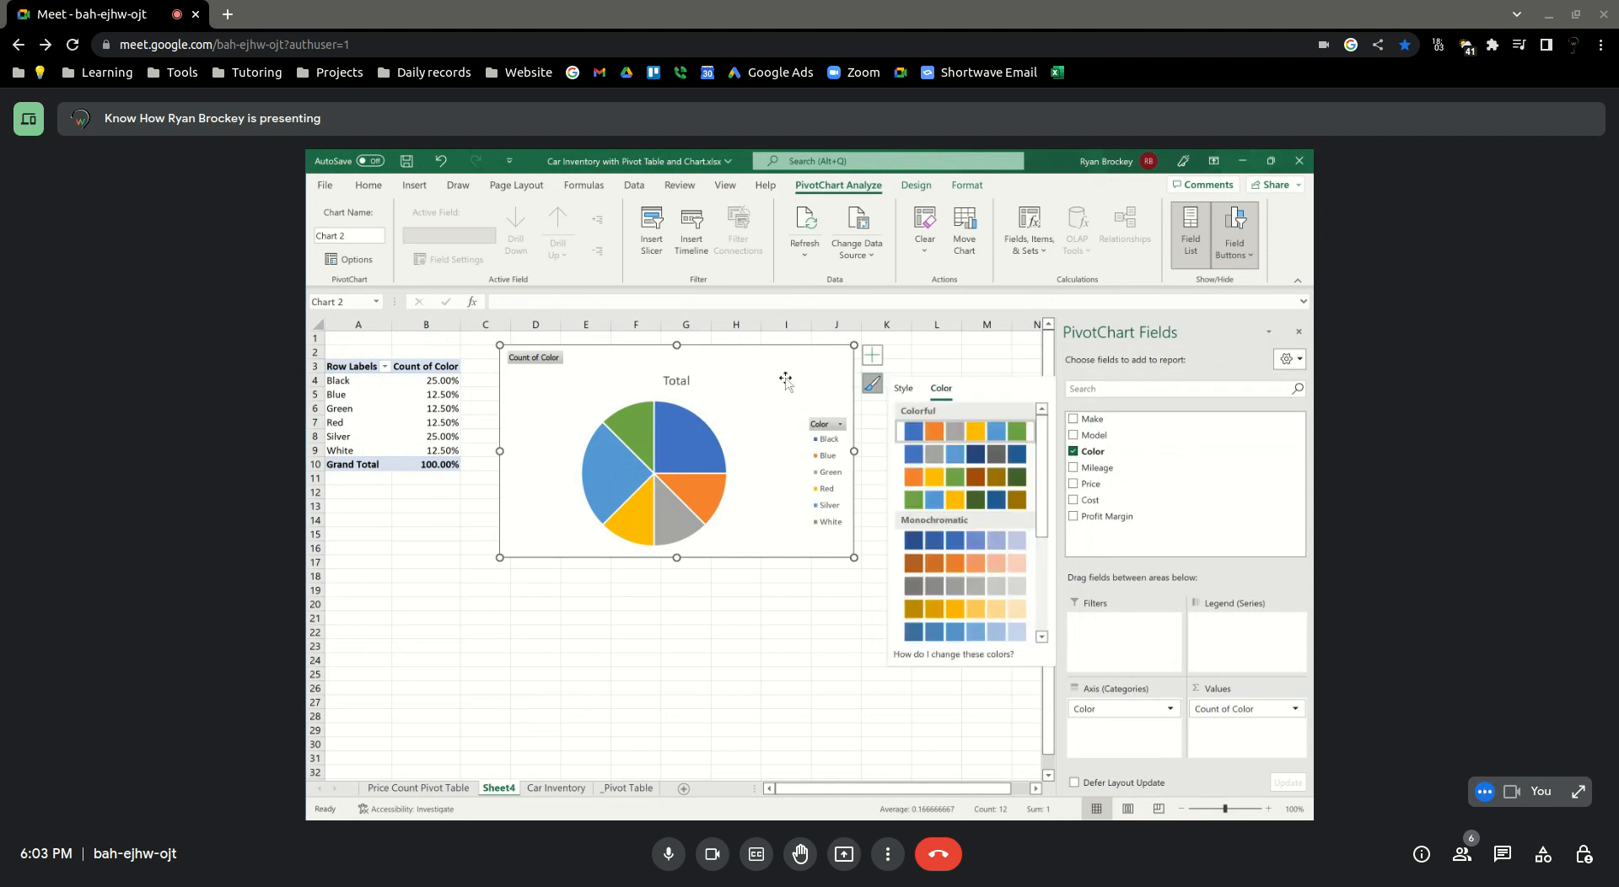
click(873, 384)
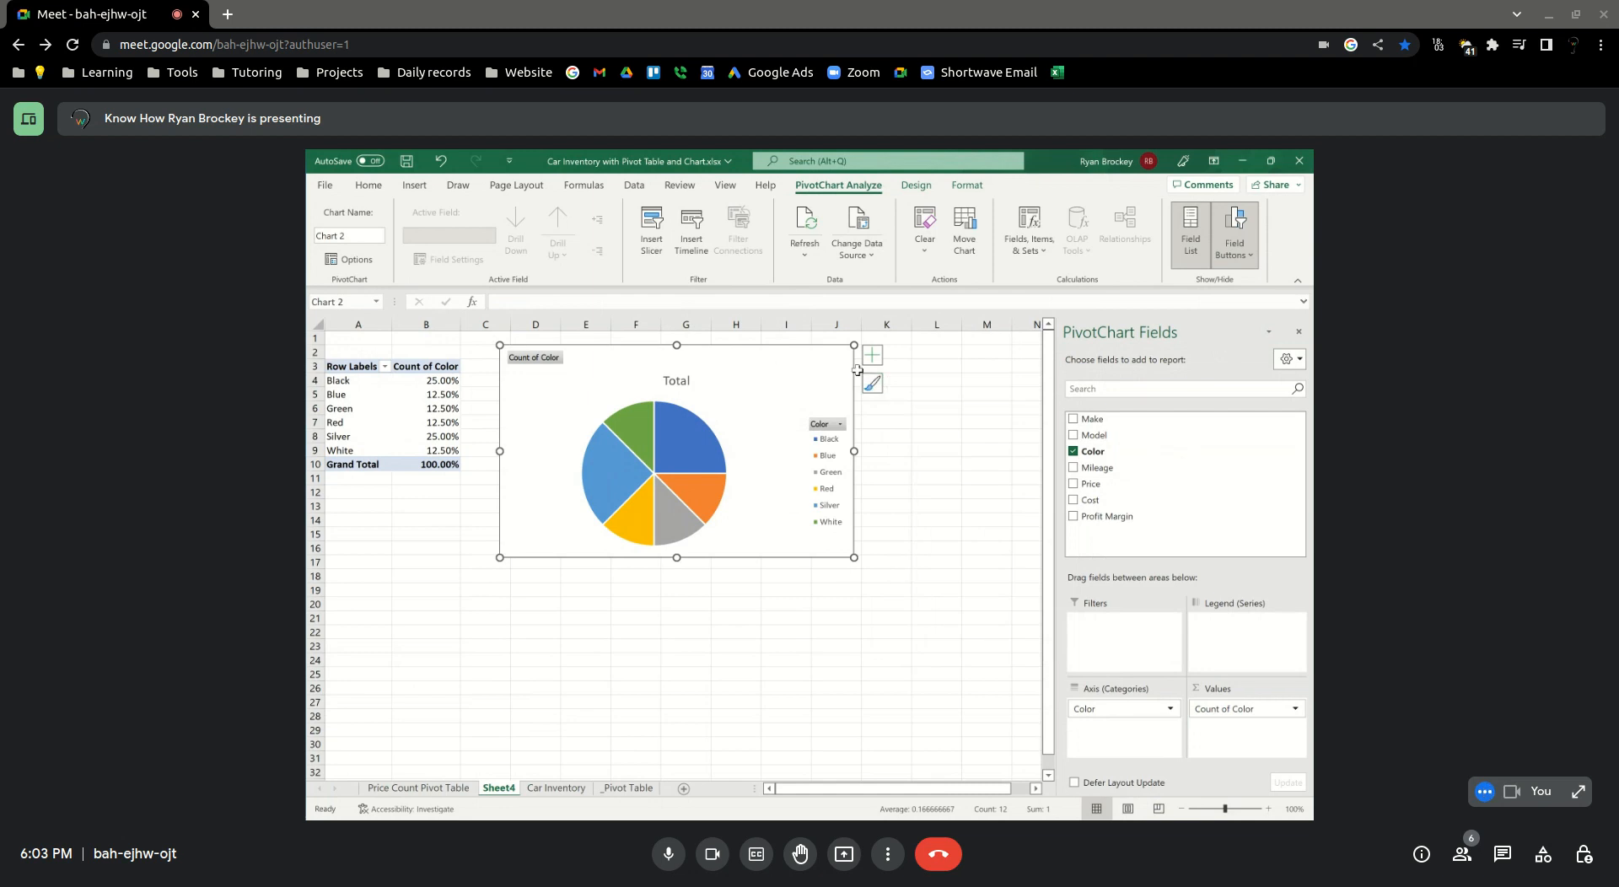
Examine the PivotTable Options for layout, totals, display and data, plus the field list's layout choices
right_click(775, 371)
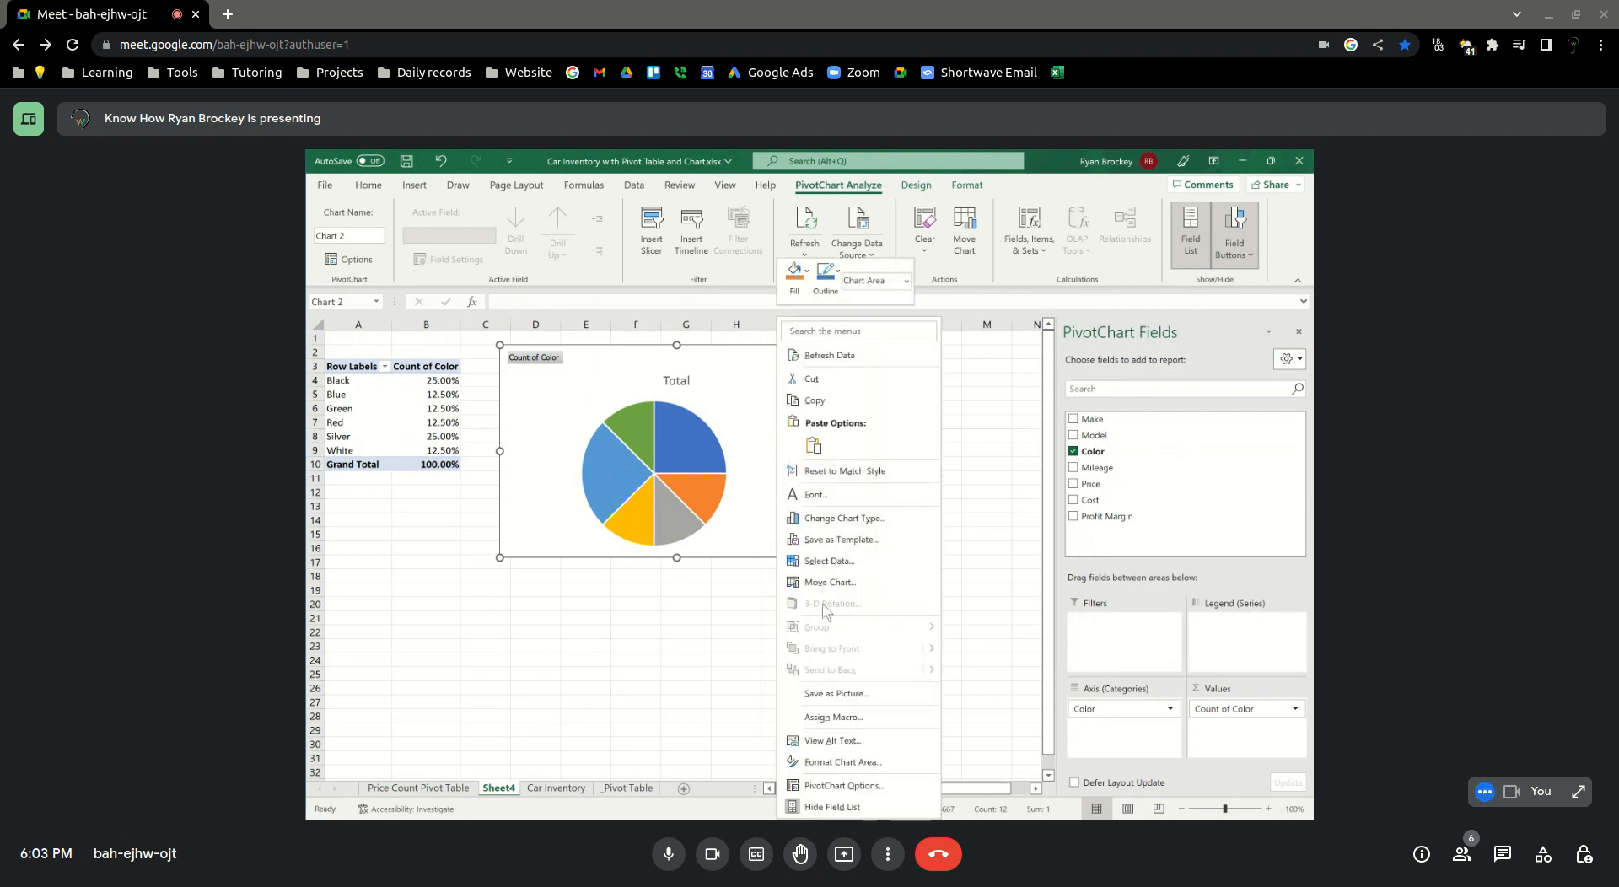
click(842, 786)
drag(782, 430, 854, 342)
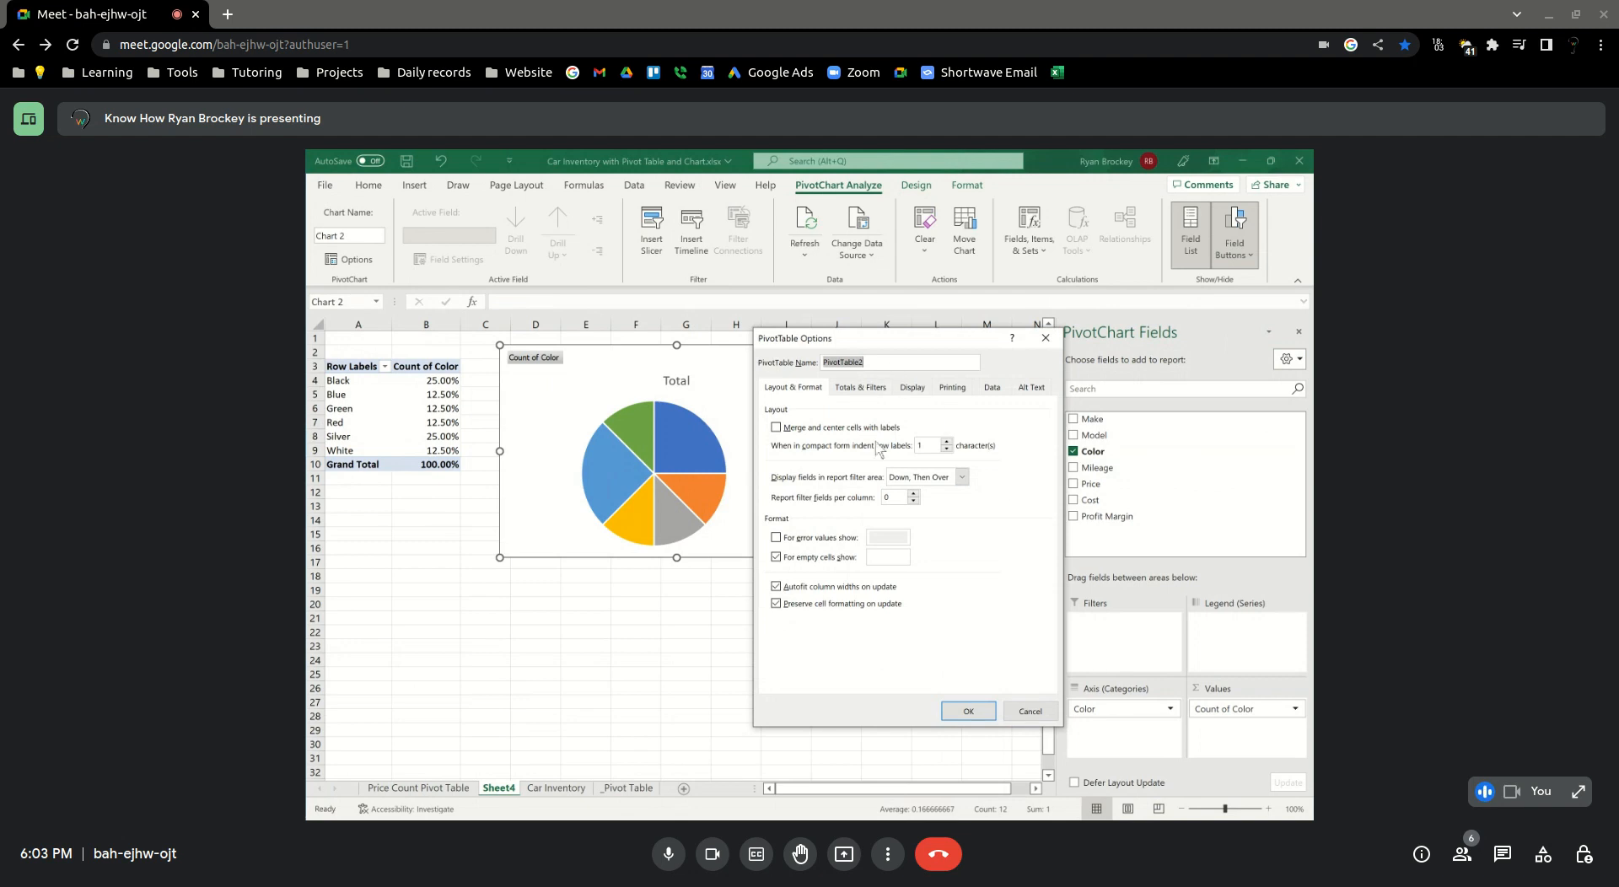
drag(958, 342, 1071, 405)
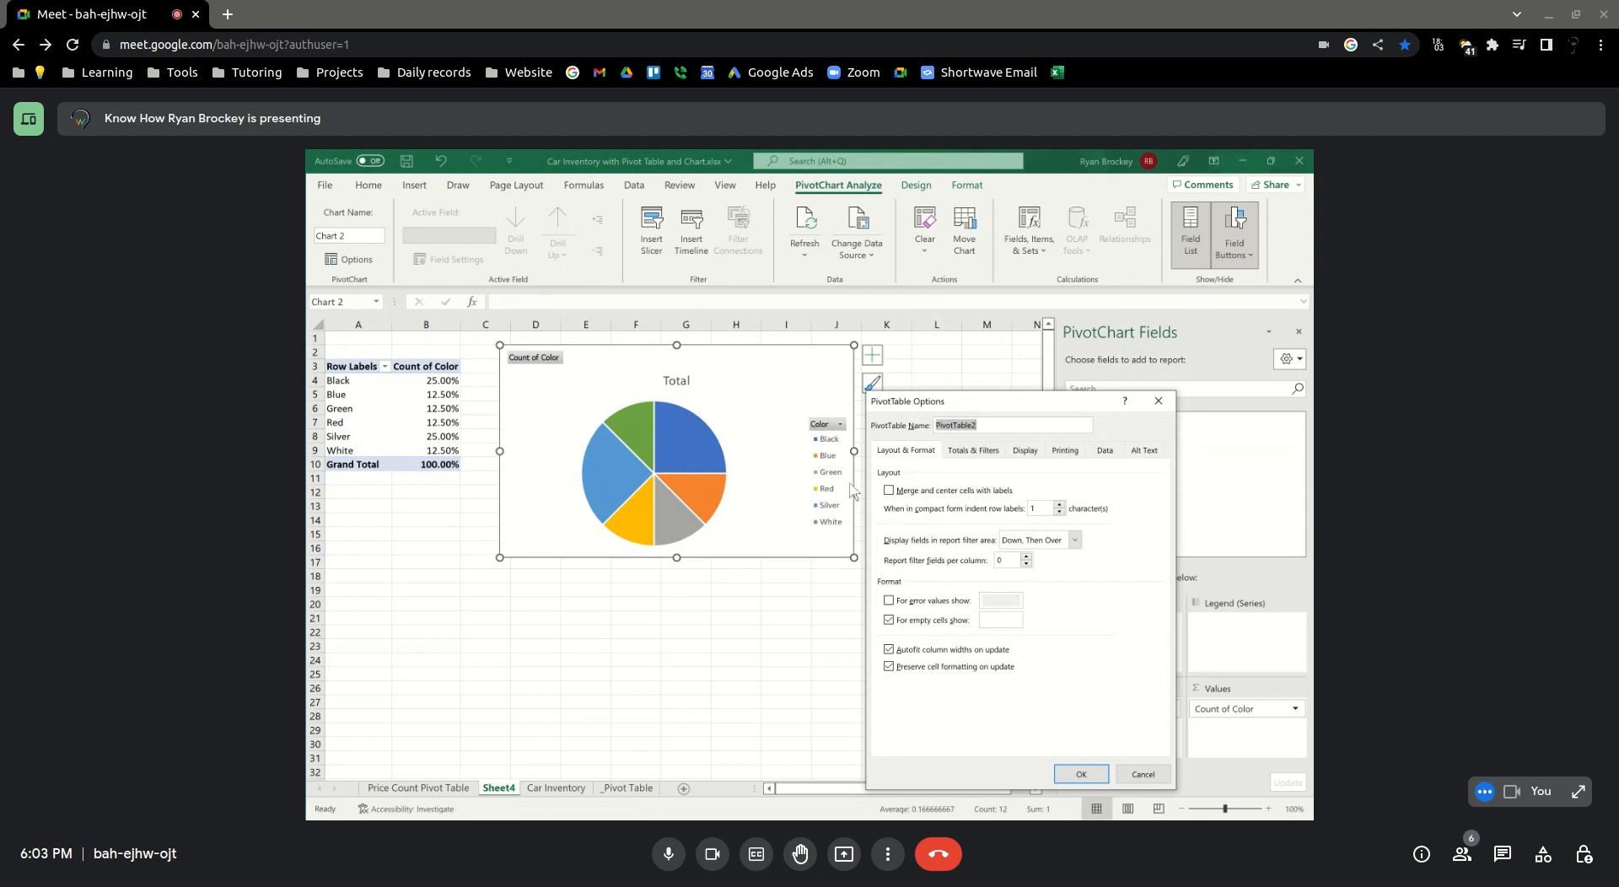
click(967, 451)
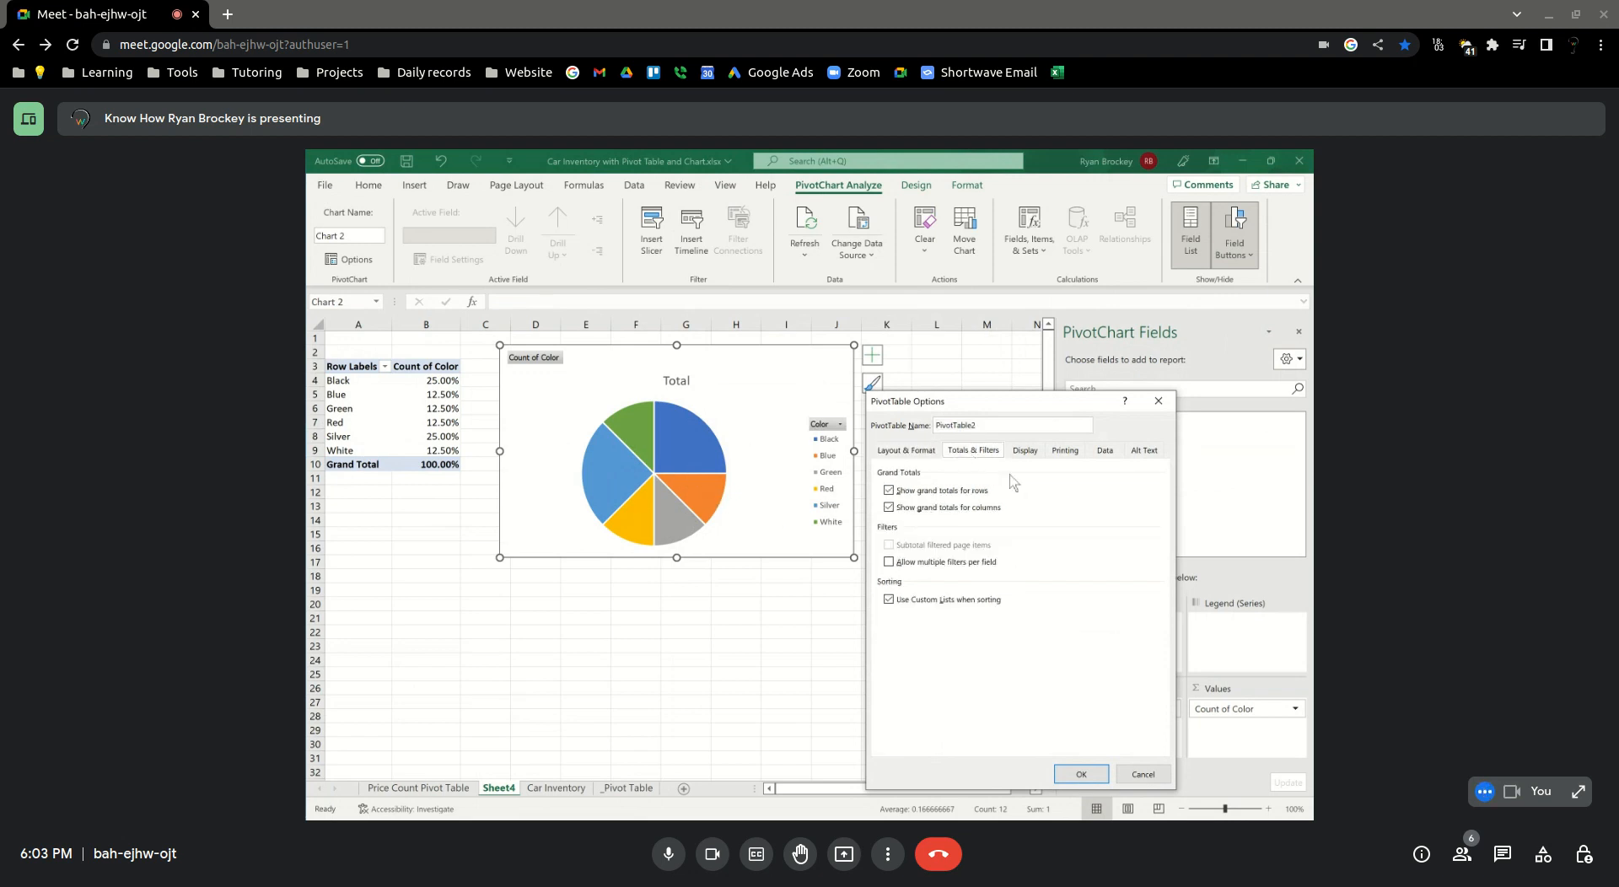
click(1025, 451)
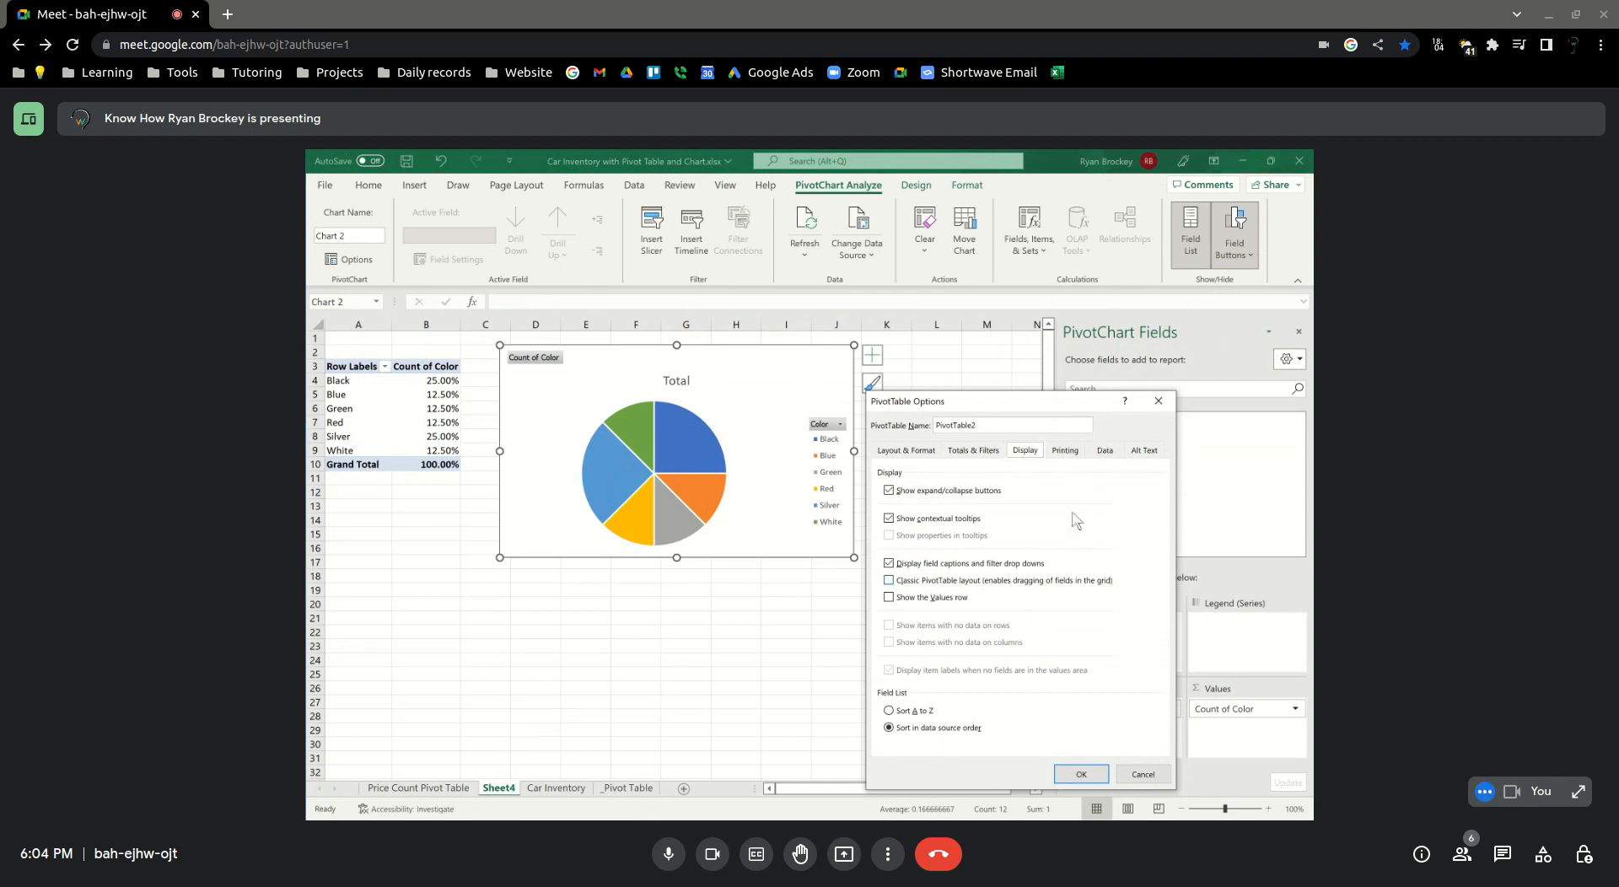
drag(1060, 408, 1072, 305)
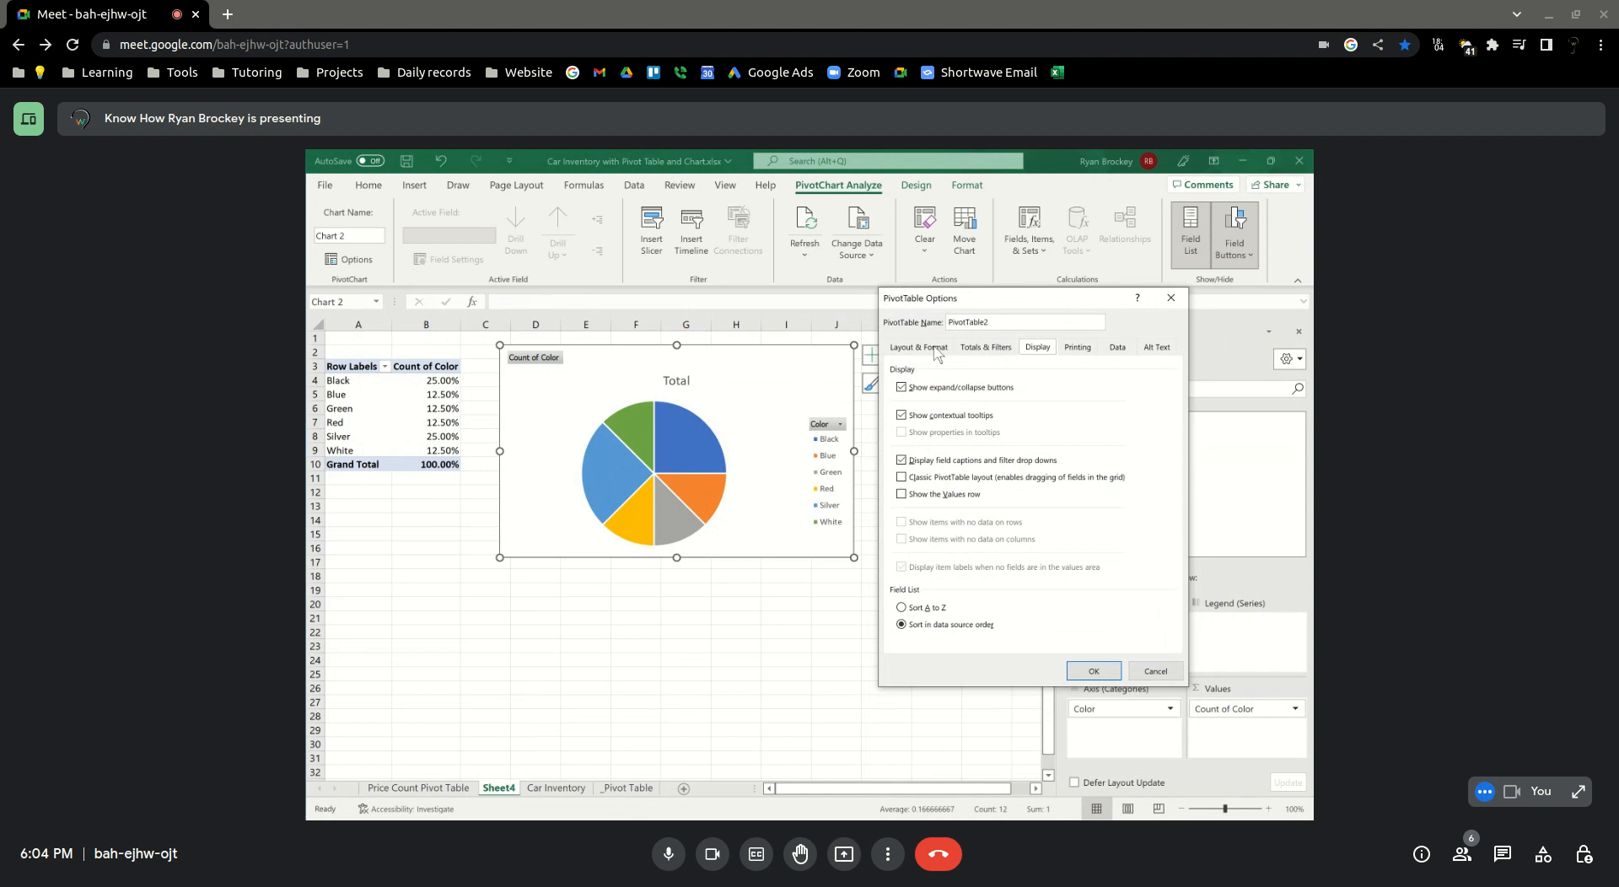
click(1113, 347)
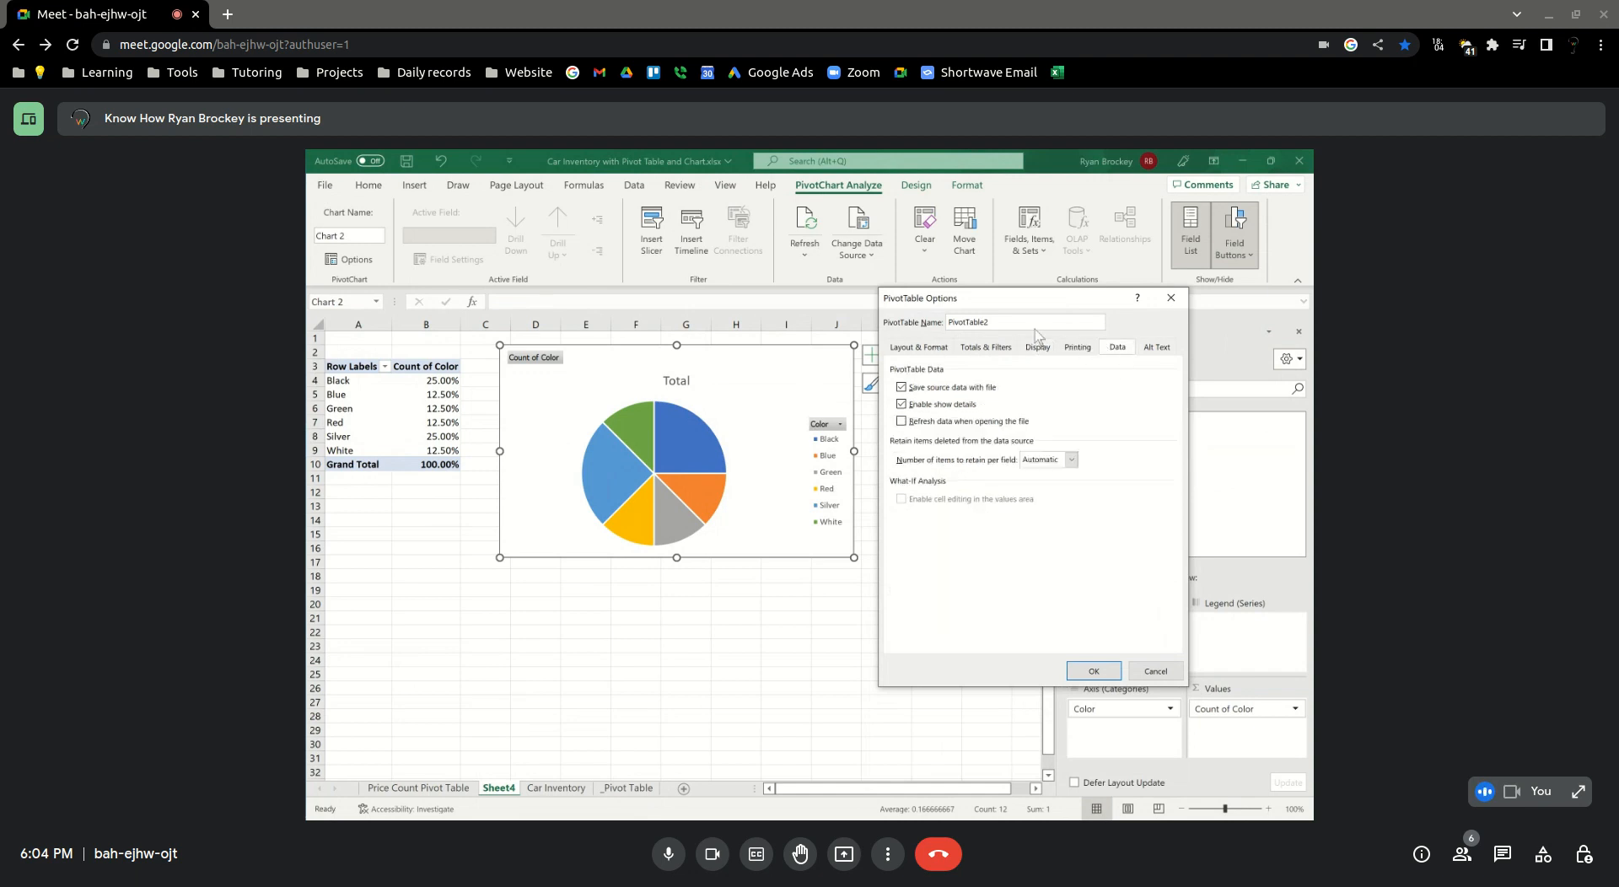
click(899, 352)
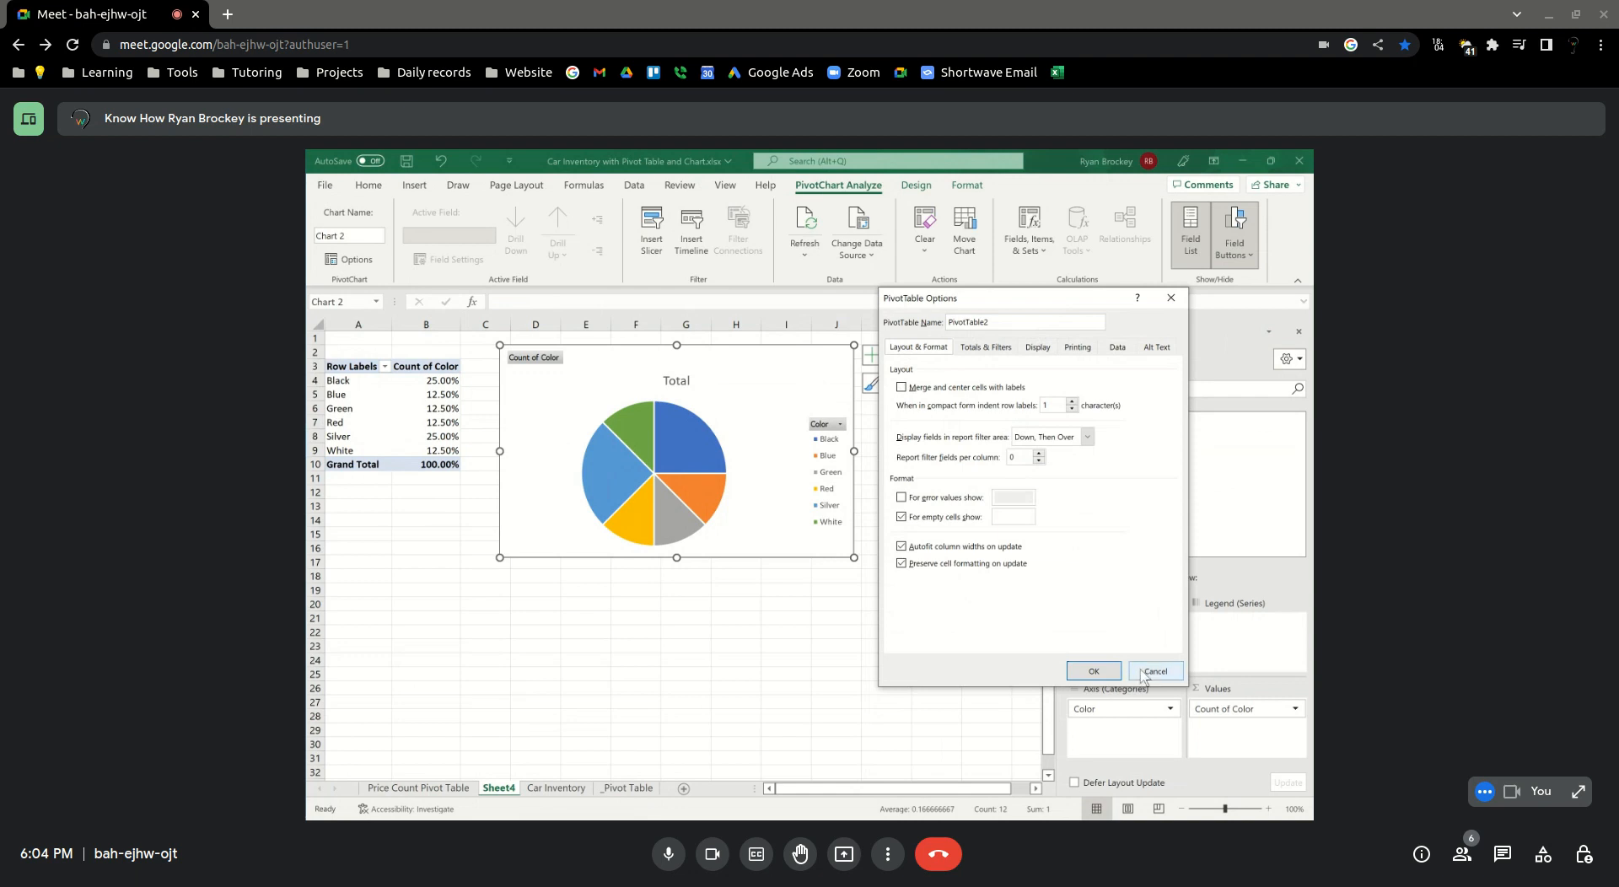
click(1143, 673)
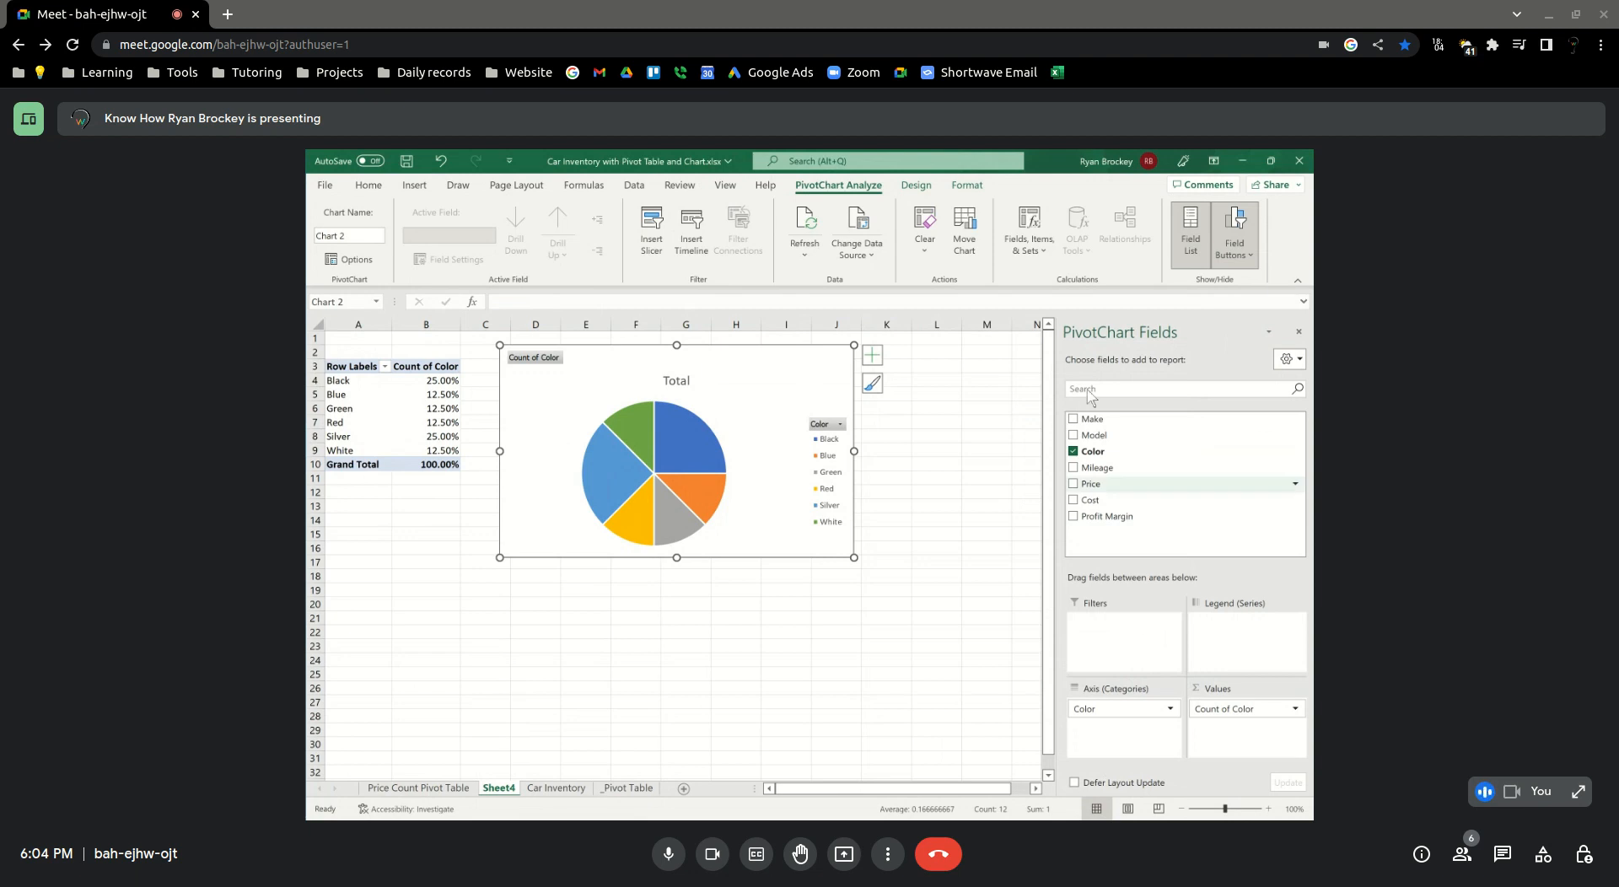
click(1288, 361)
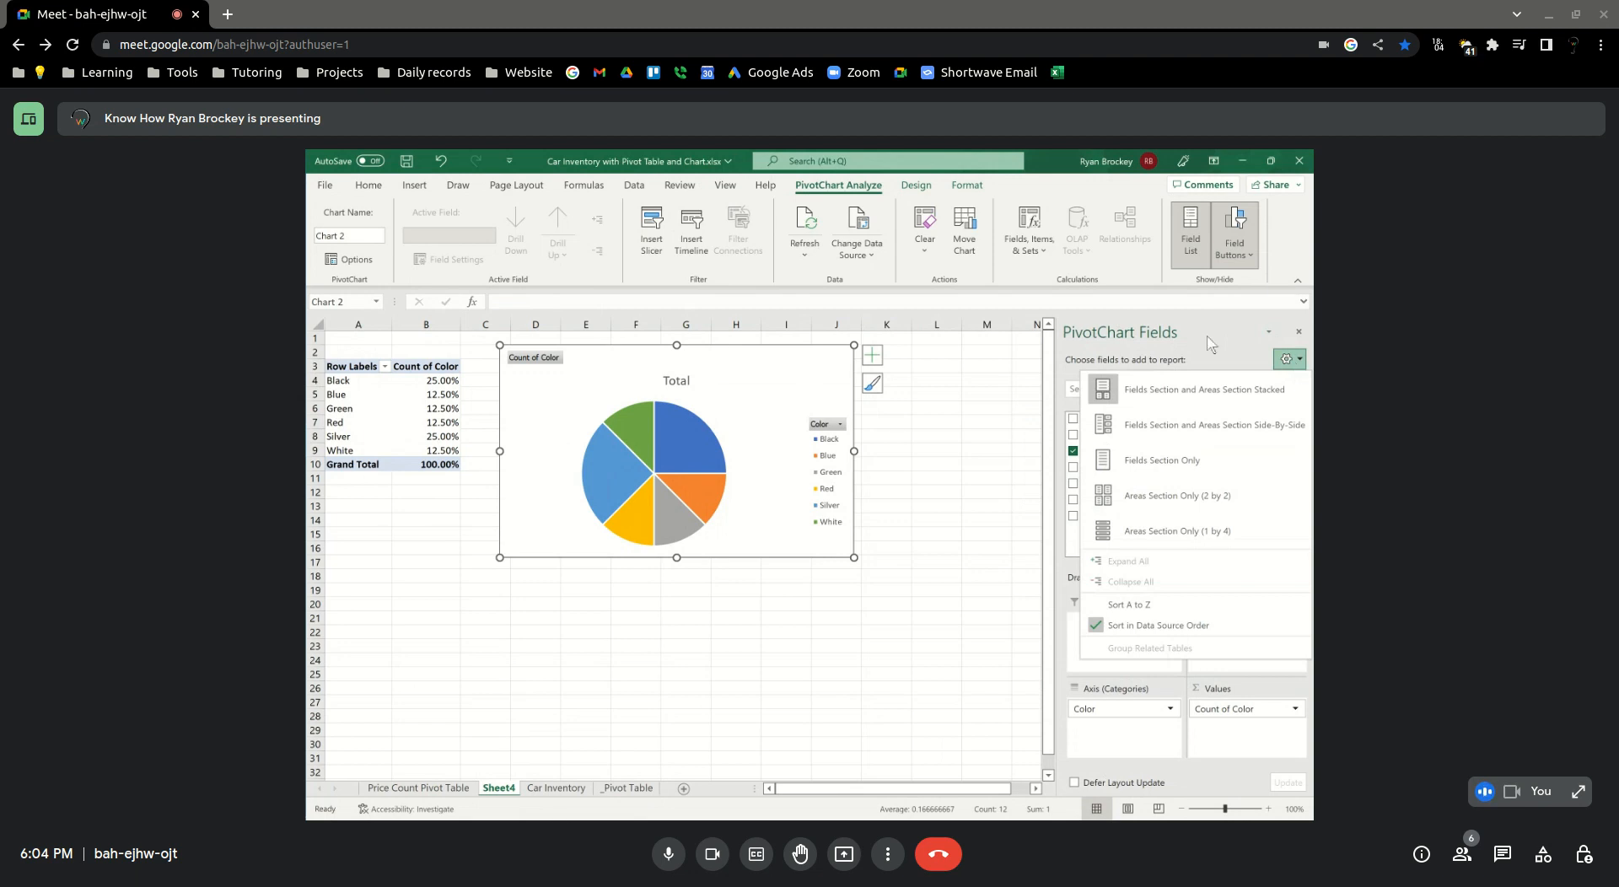
click(1230, 347)
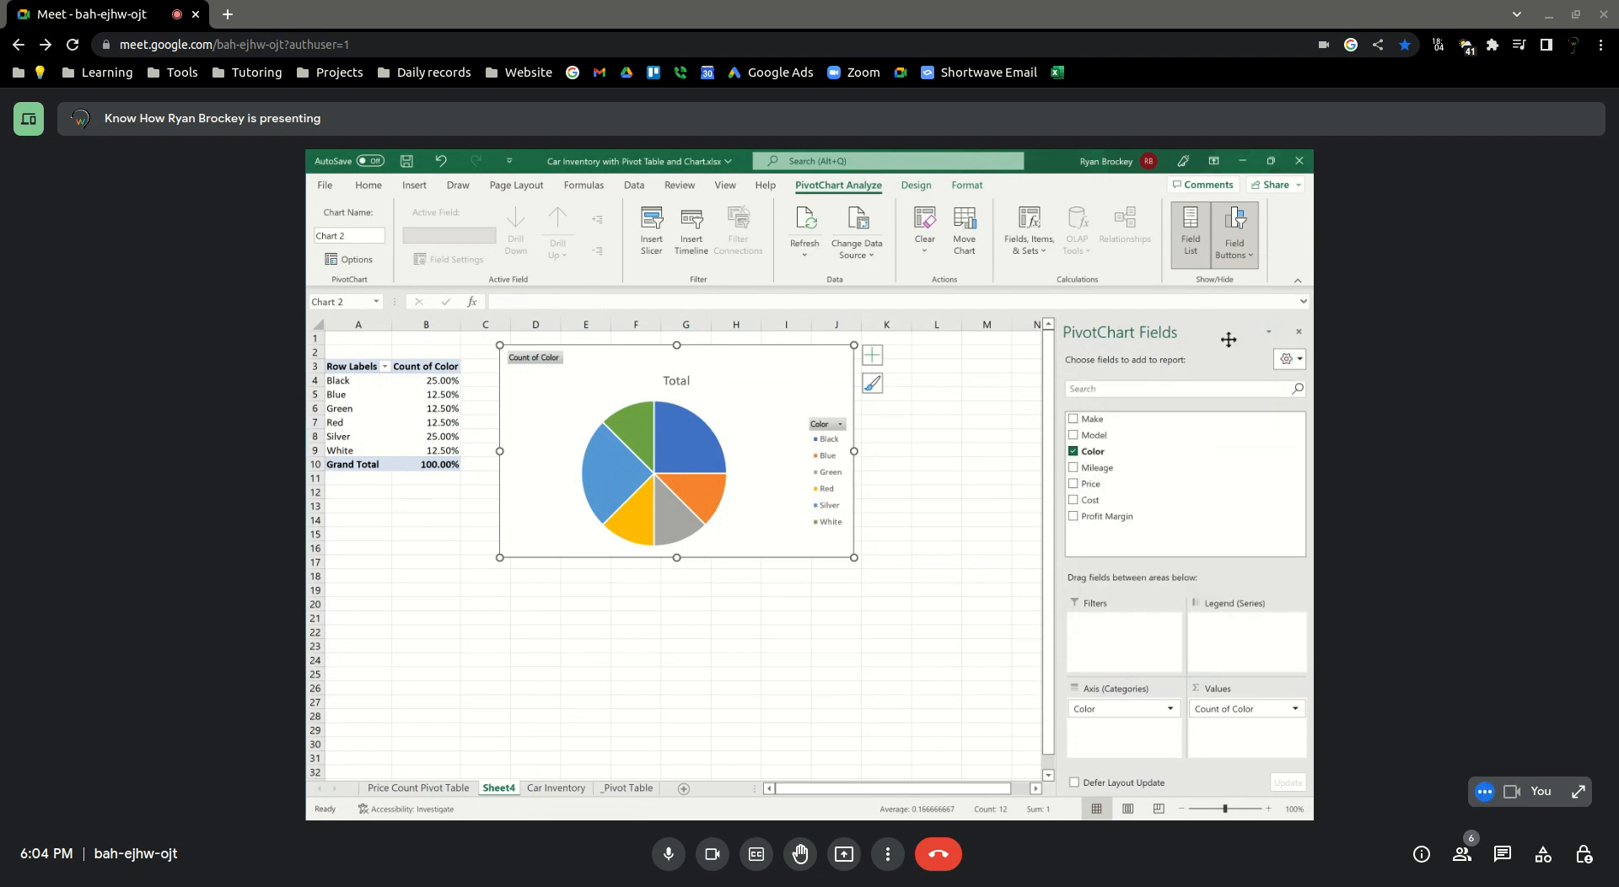
Add data labels to the slices of the color pie chart
click(712, 428)
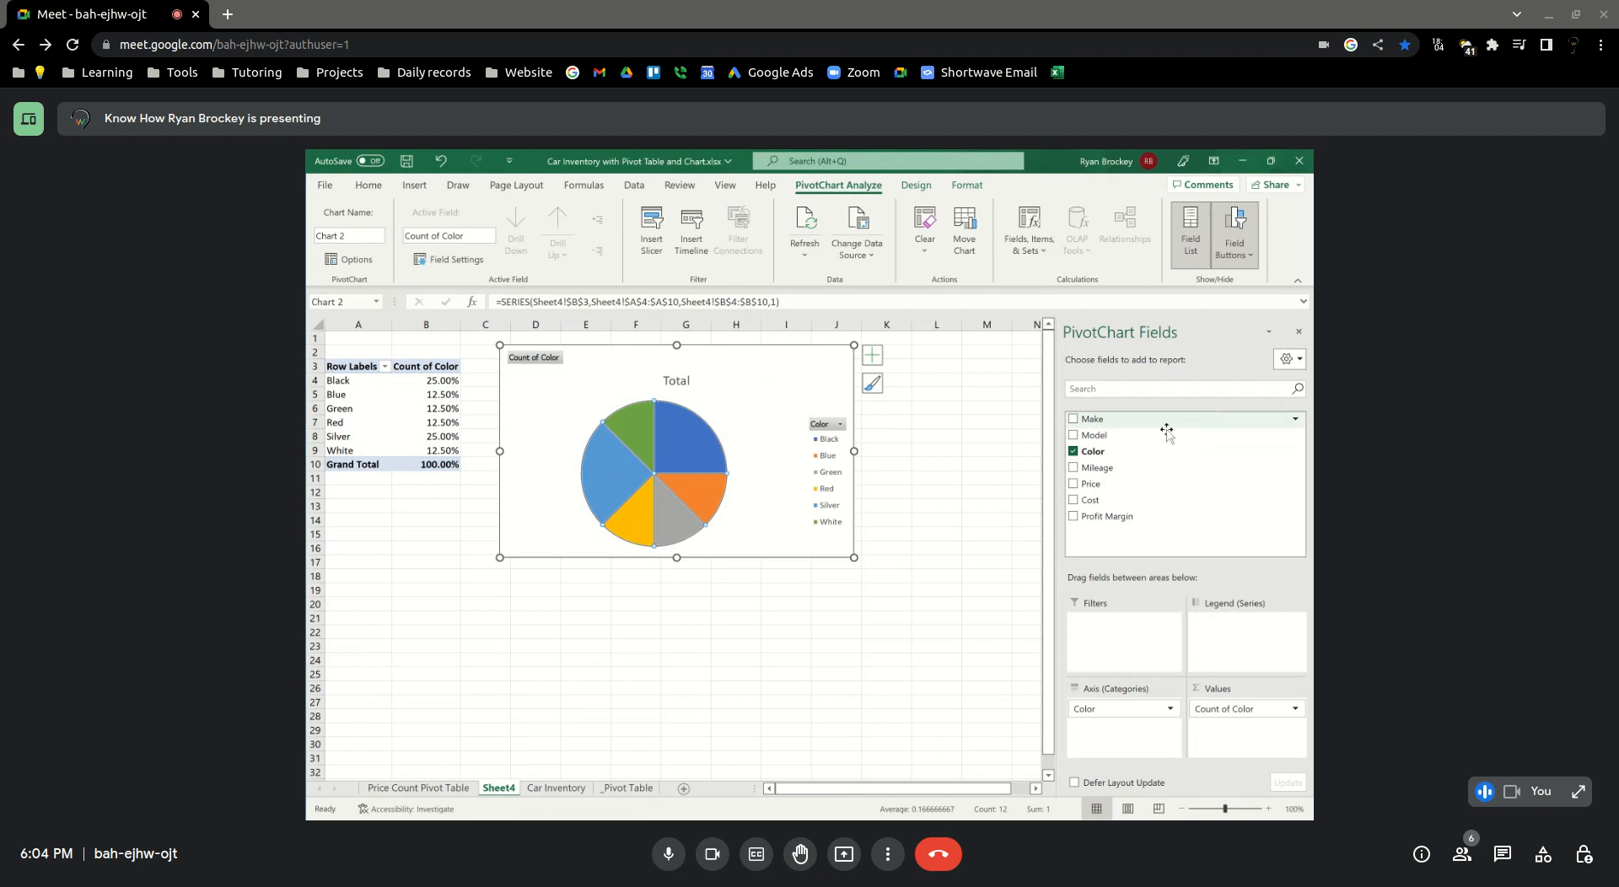
right_click(676, 457)
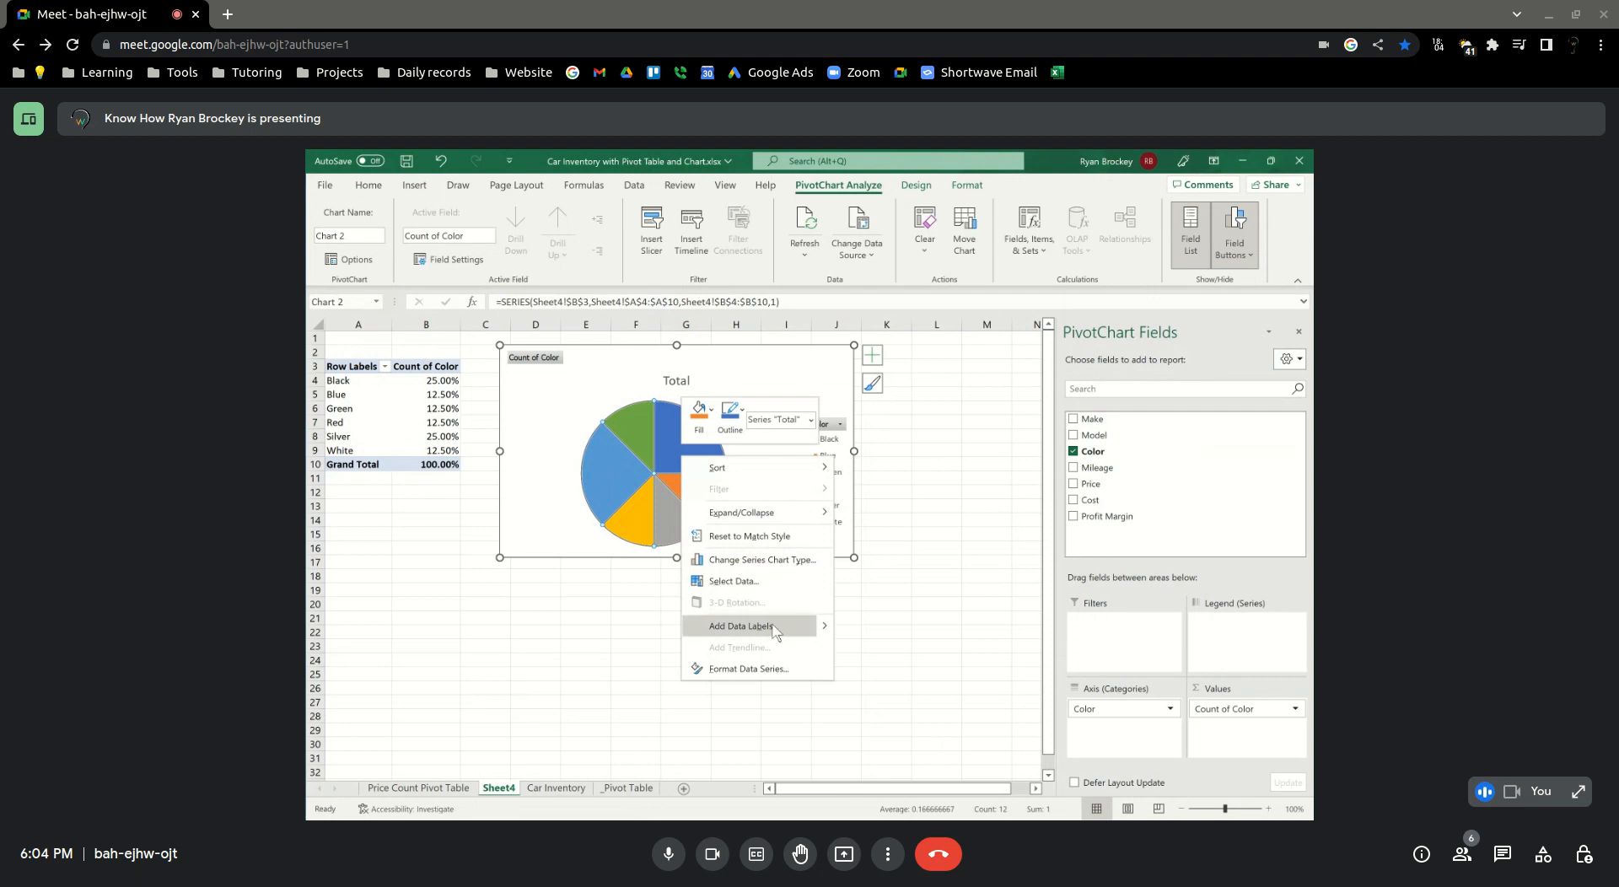
mouse_move(825, 632)
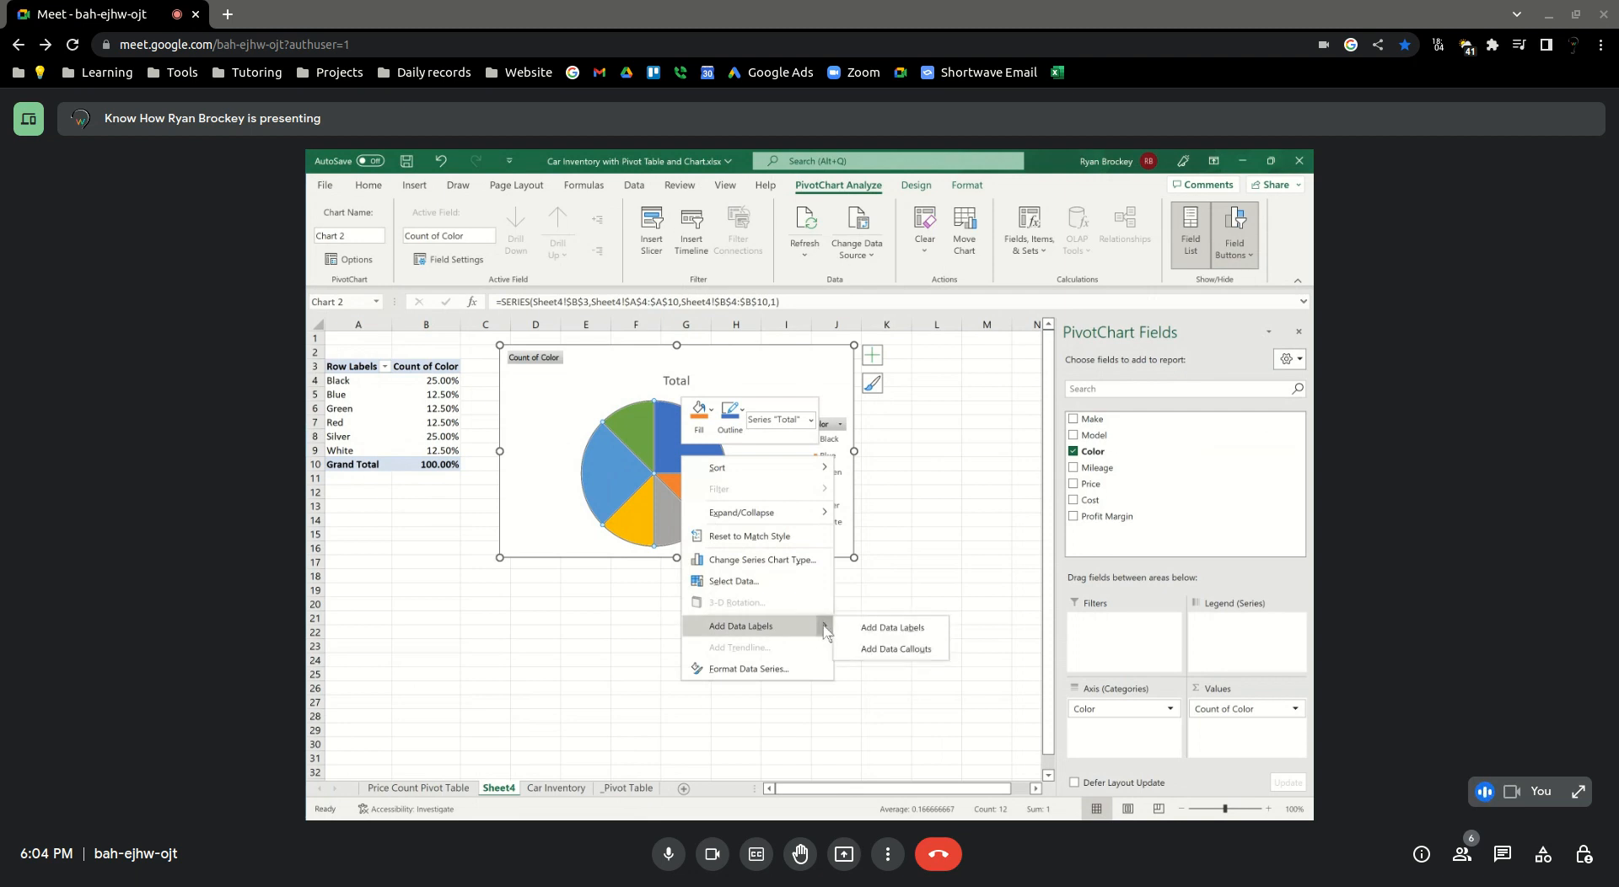
click(868, 630)
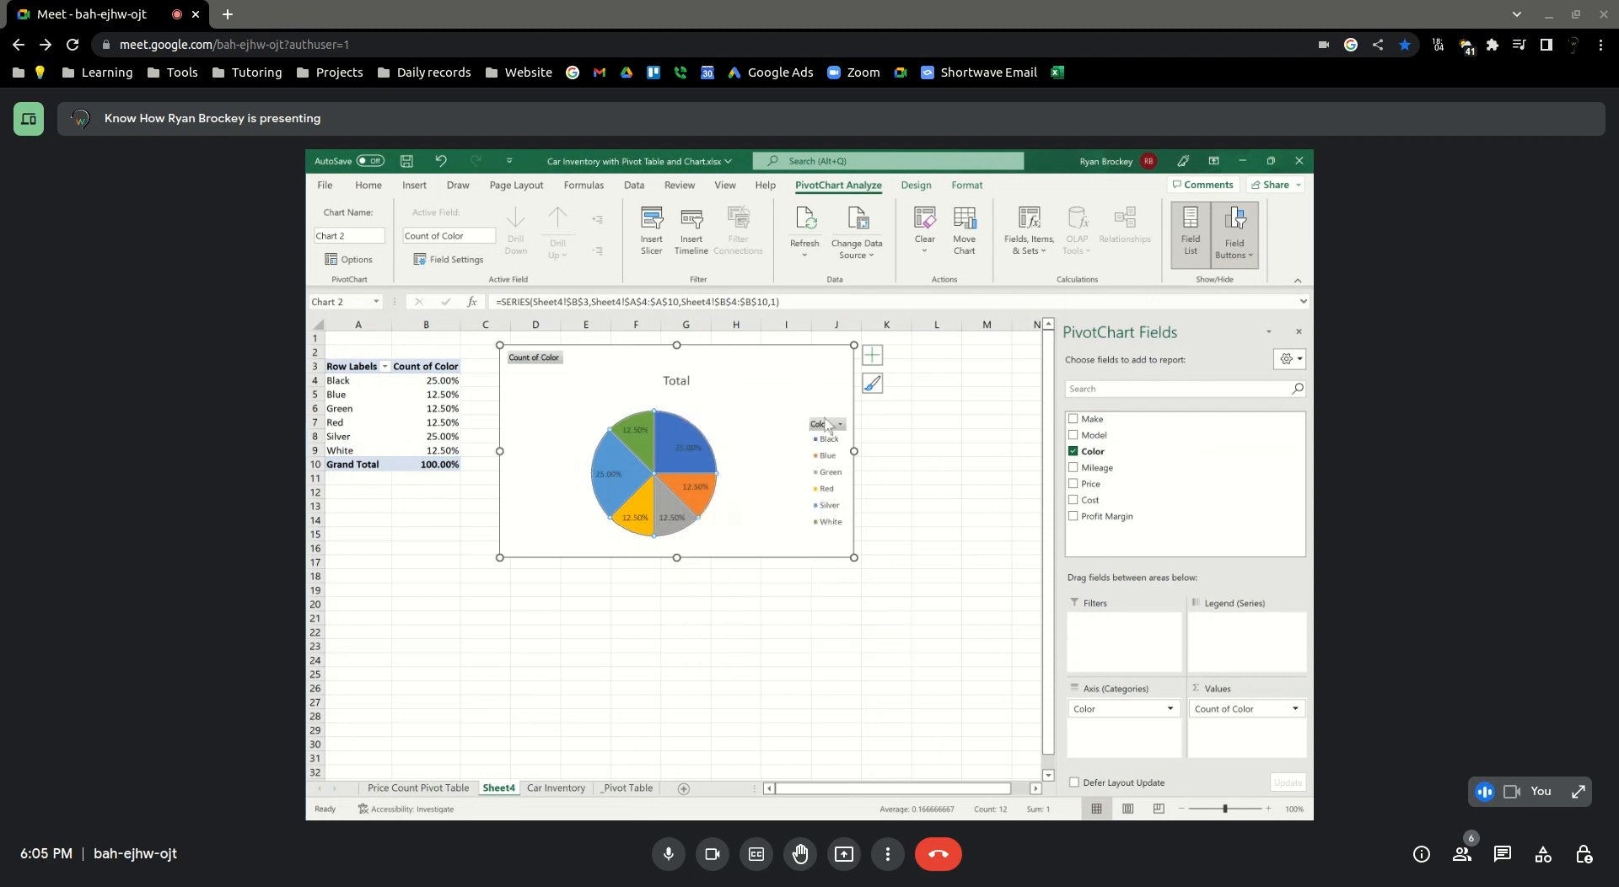
Examine the font settings available for the pie chart's data labels
mouse_move(653, 409)
right_click(744, 370)
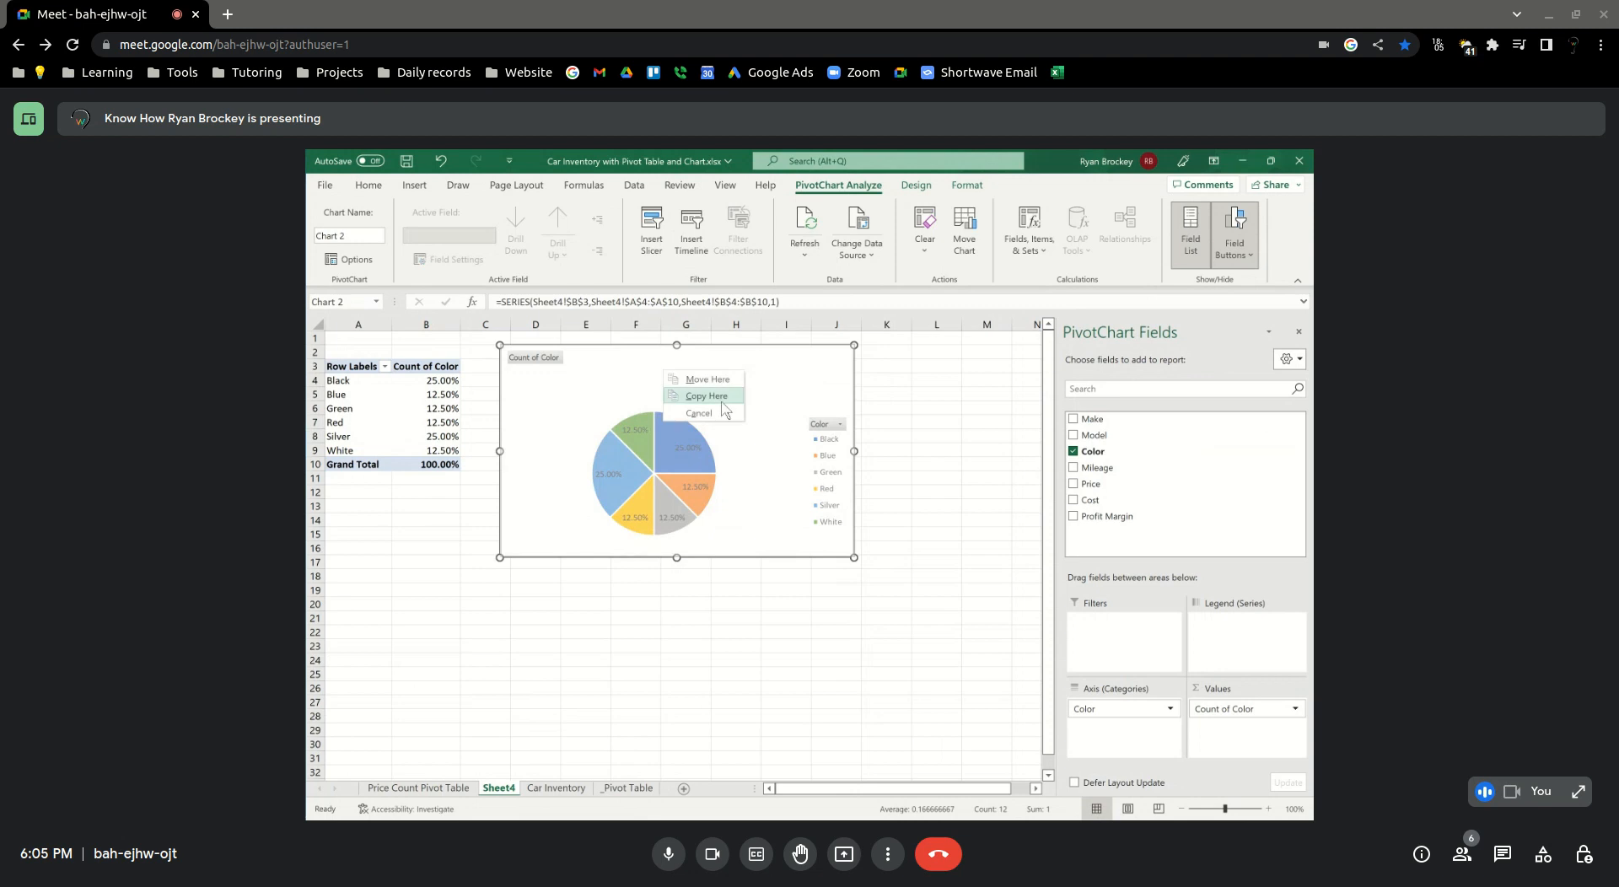
key(Escape)
right_click(689, 447)
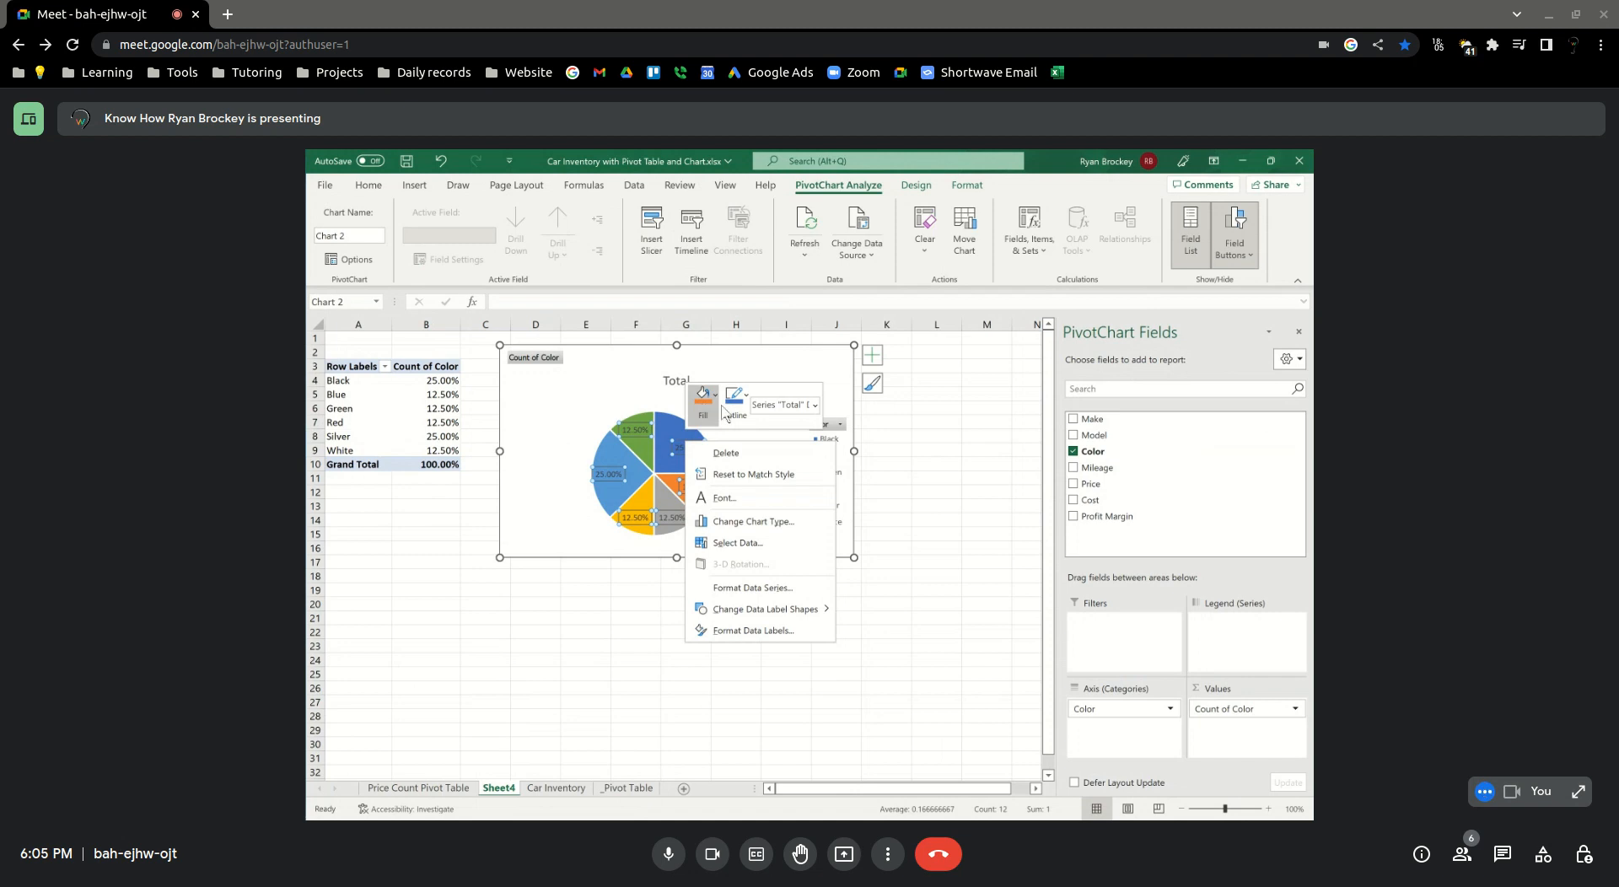
click(724, 497)
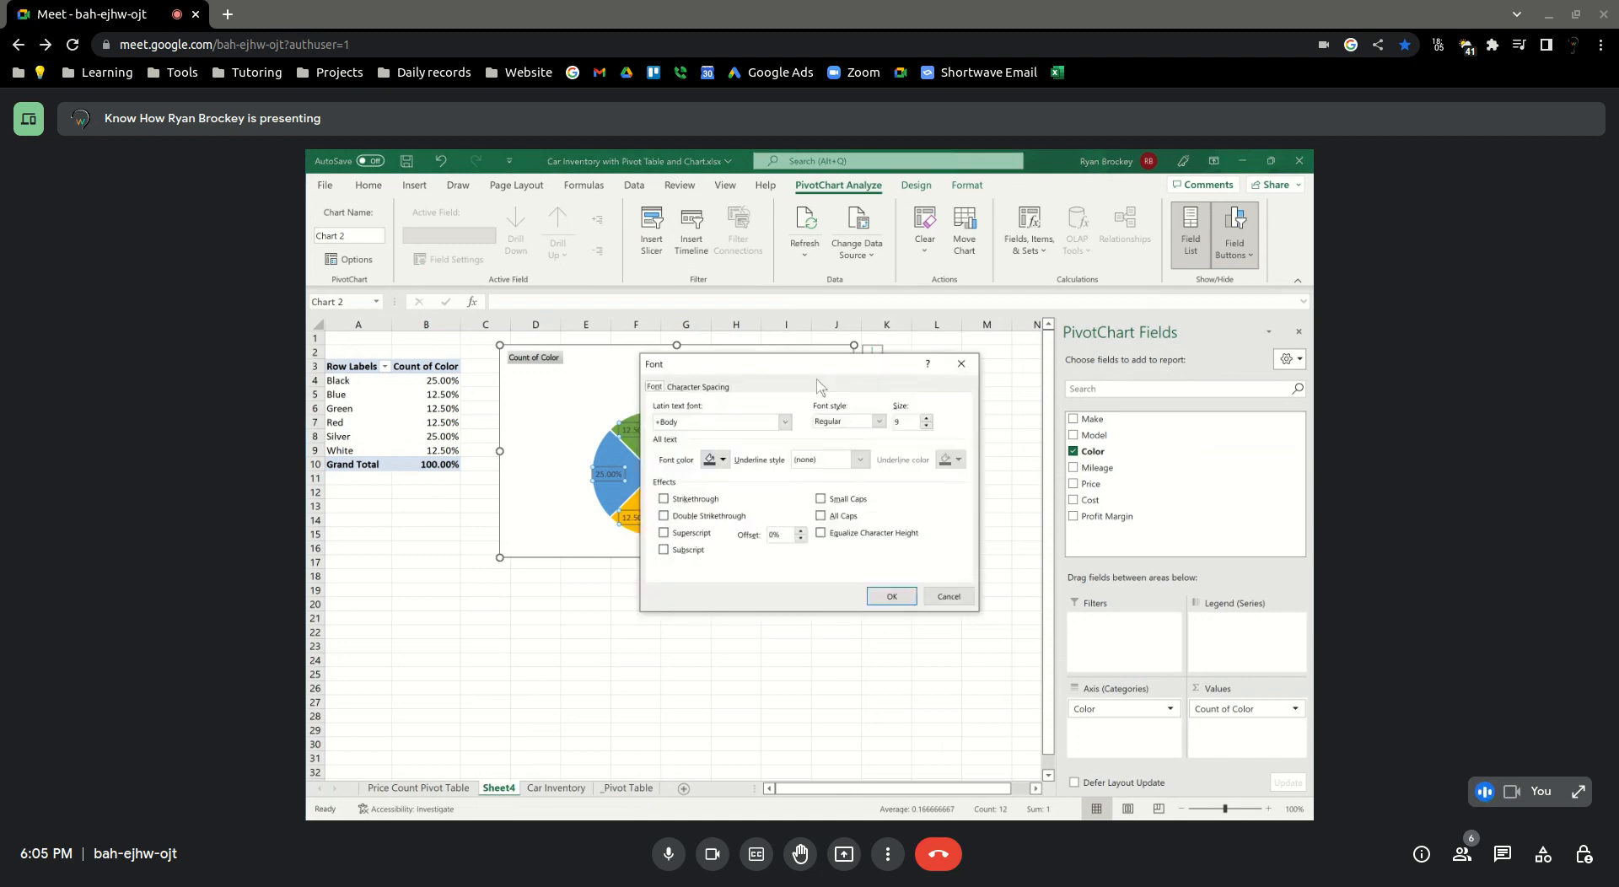
click(943, 596)
click(685, 579)
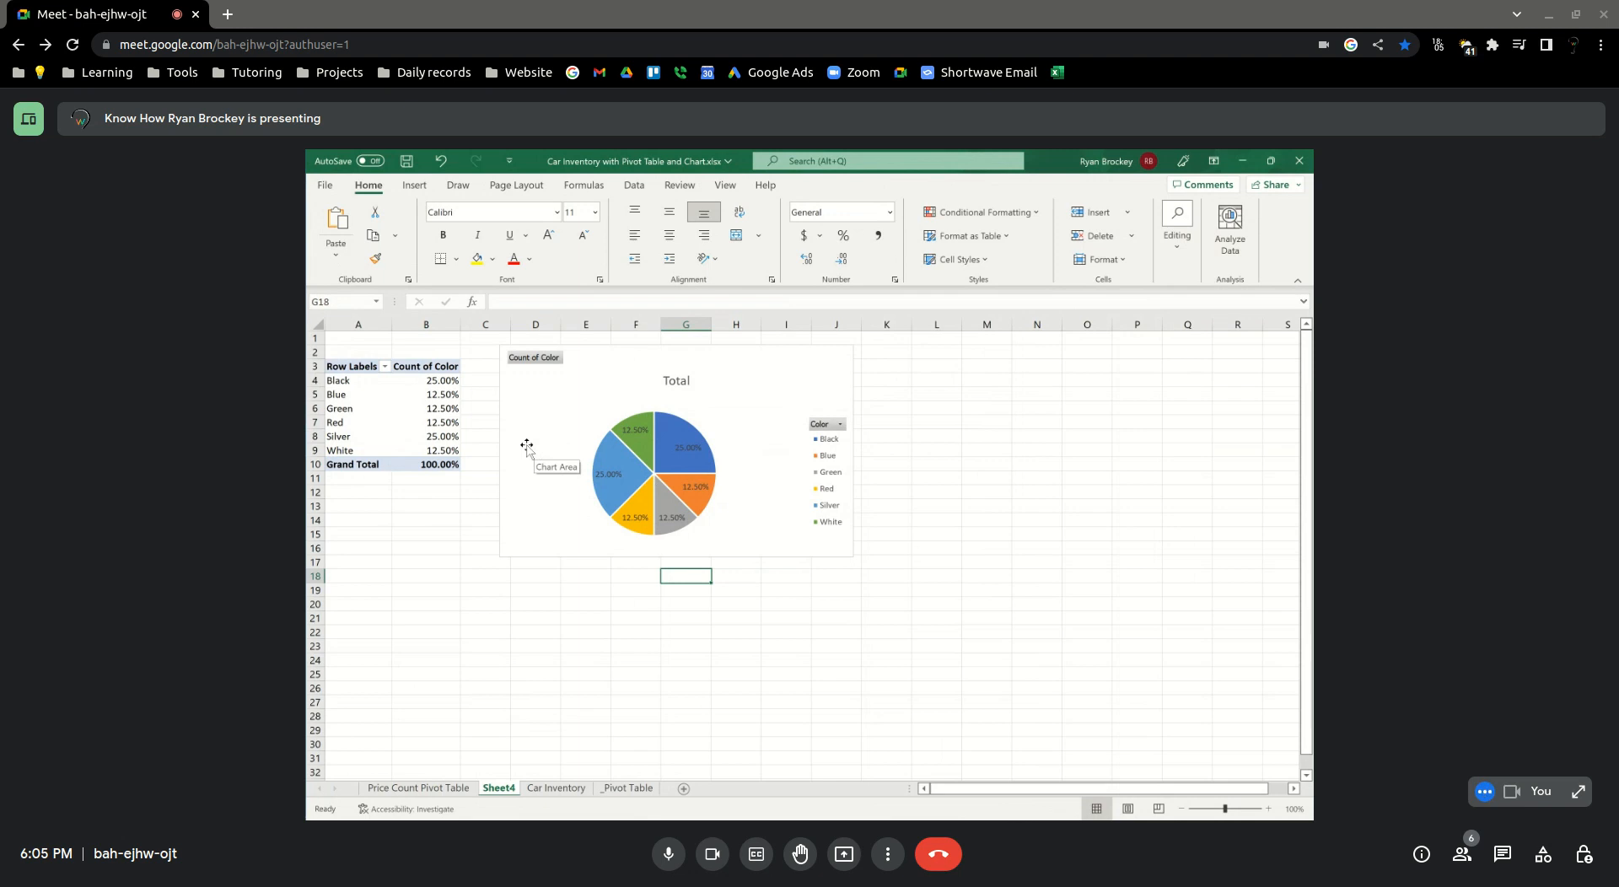
Add Make to the chart's value fields and move the pie chart clear of the PivotTable's Count of Make column
click(745, 461)
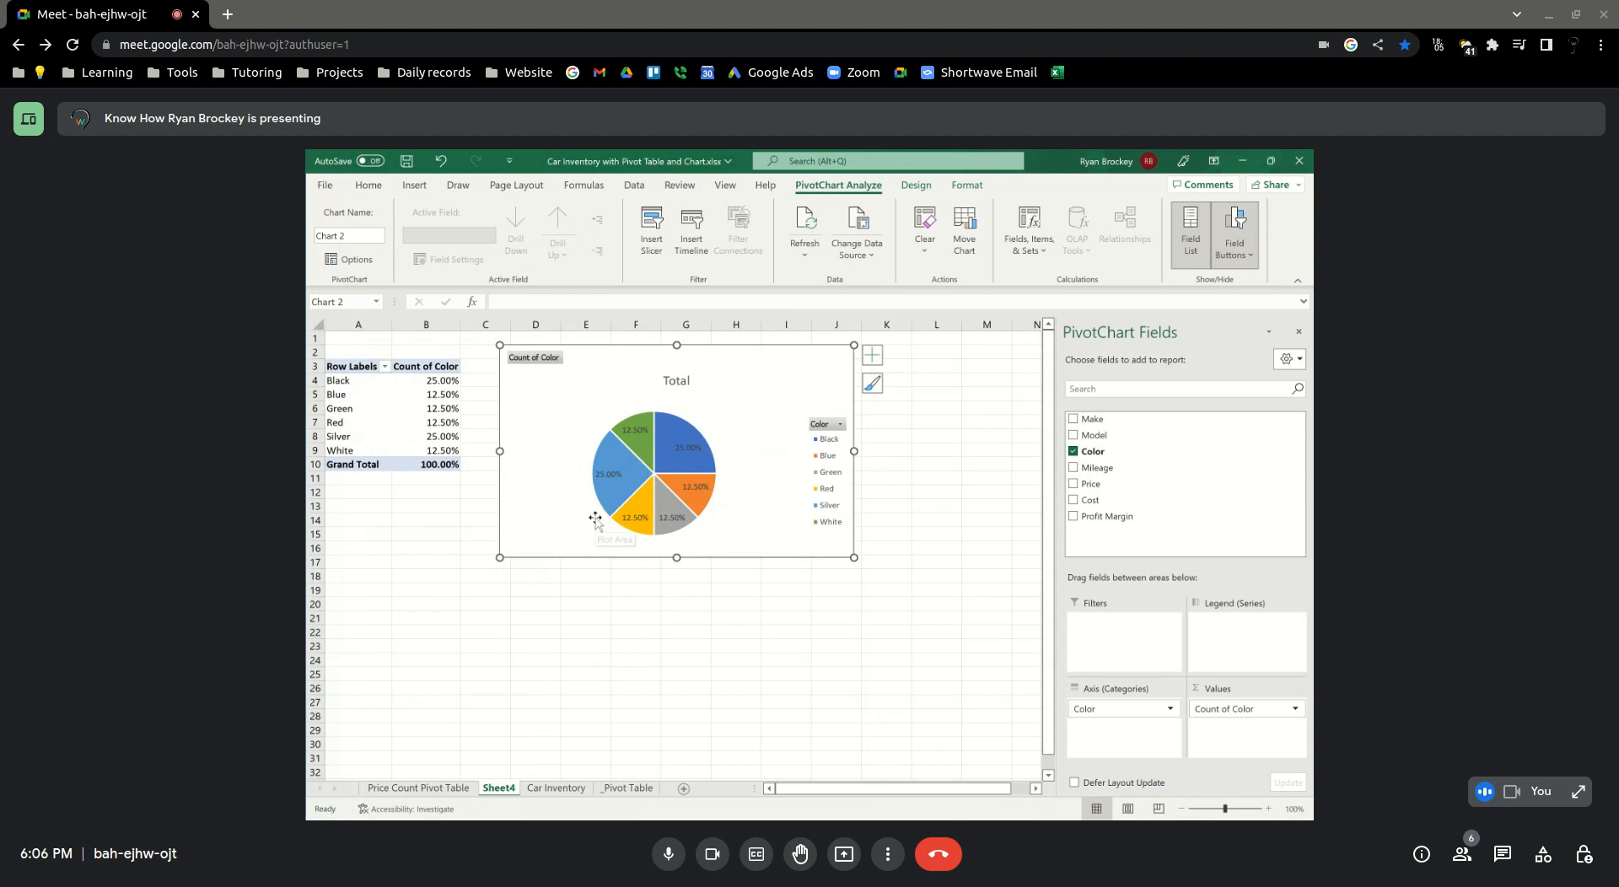
mouse_move(701, 477)
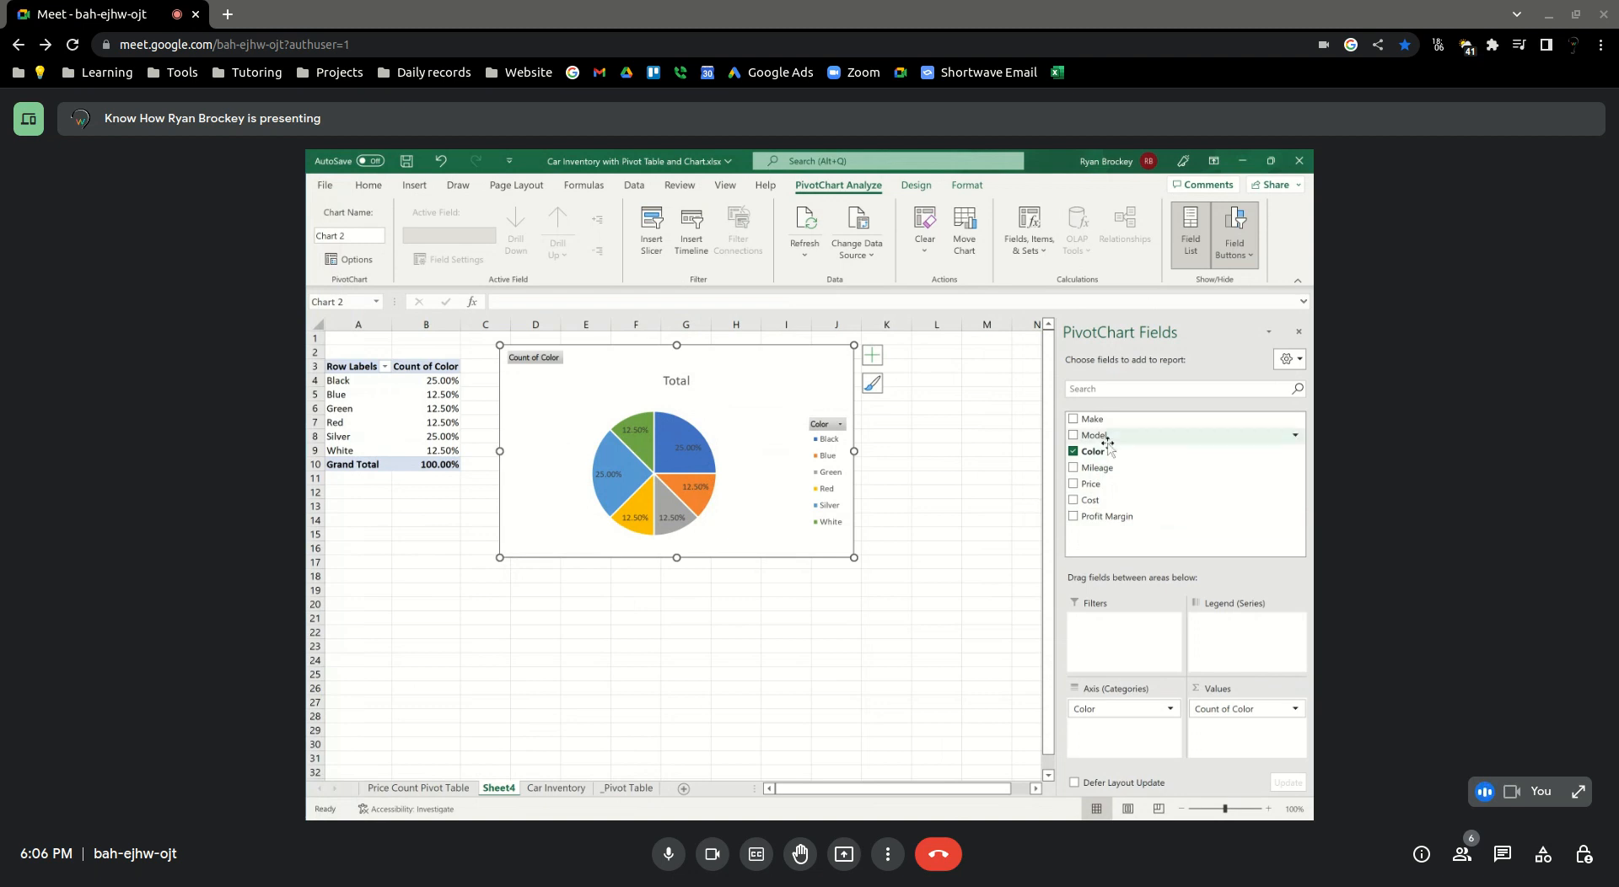
drag(1096, 419, 1235, 743)
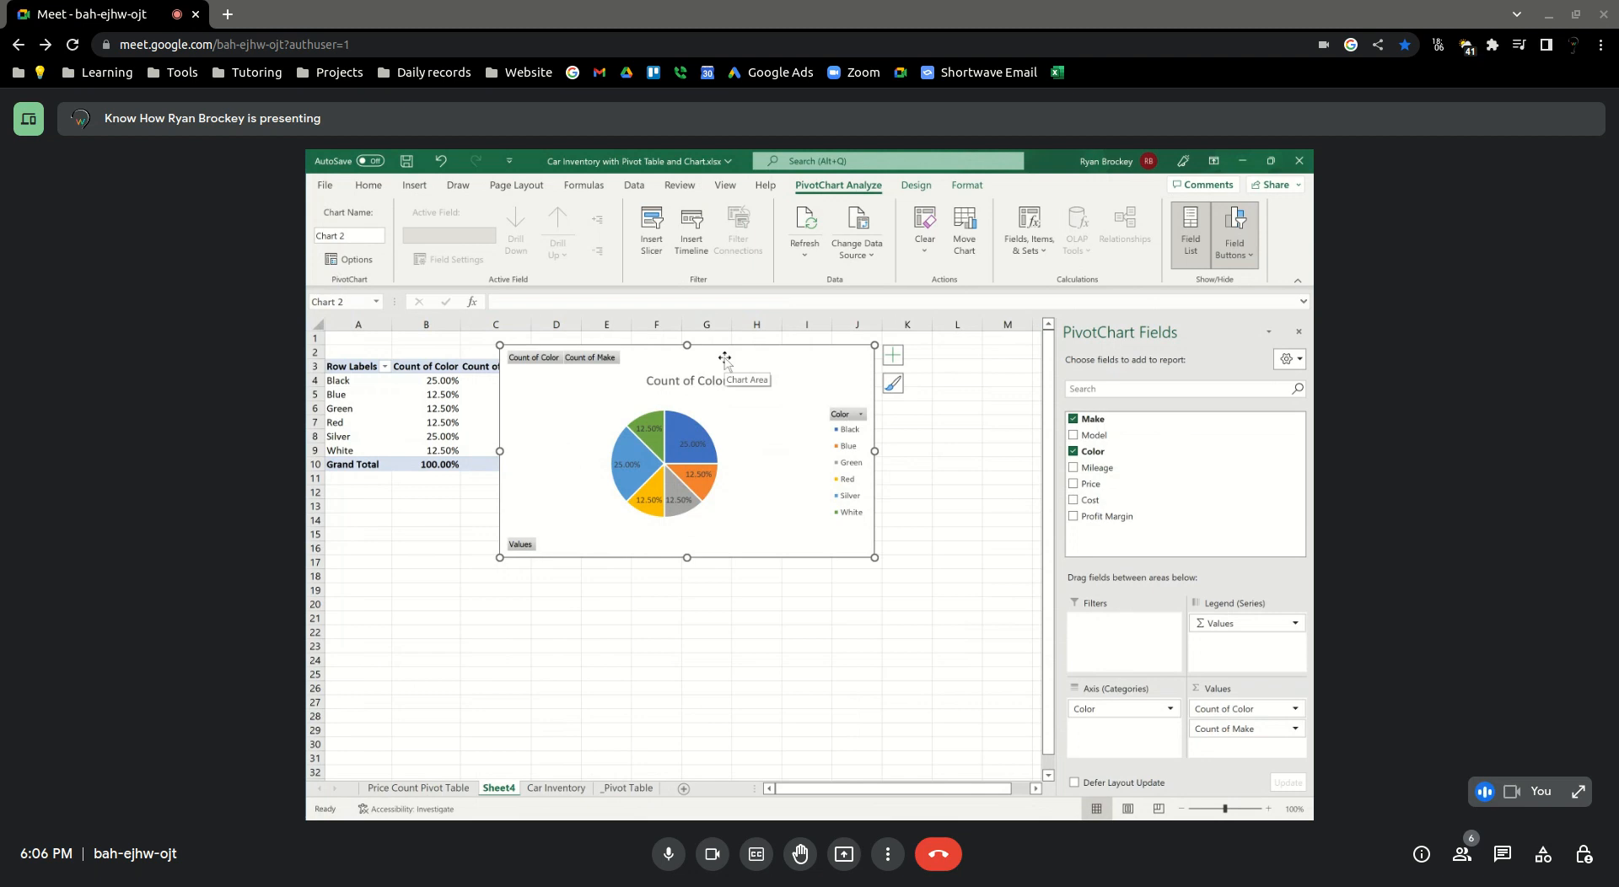
drag(724, 357, 770, 355)
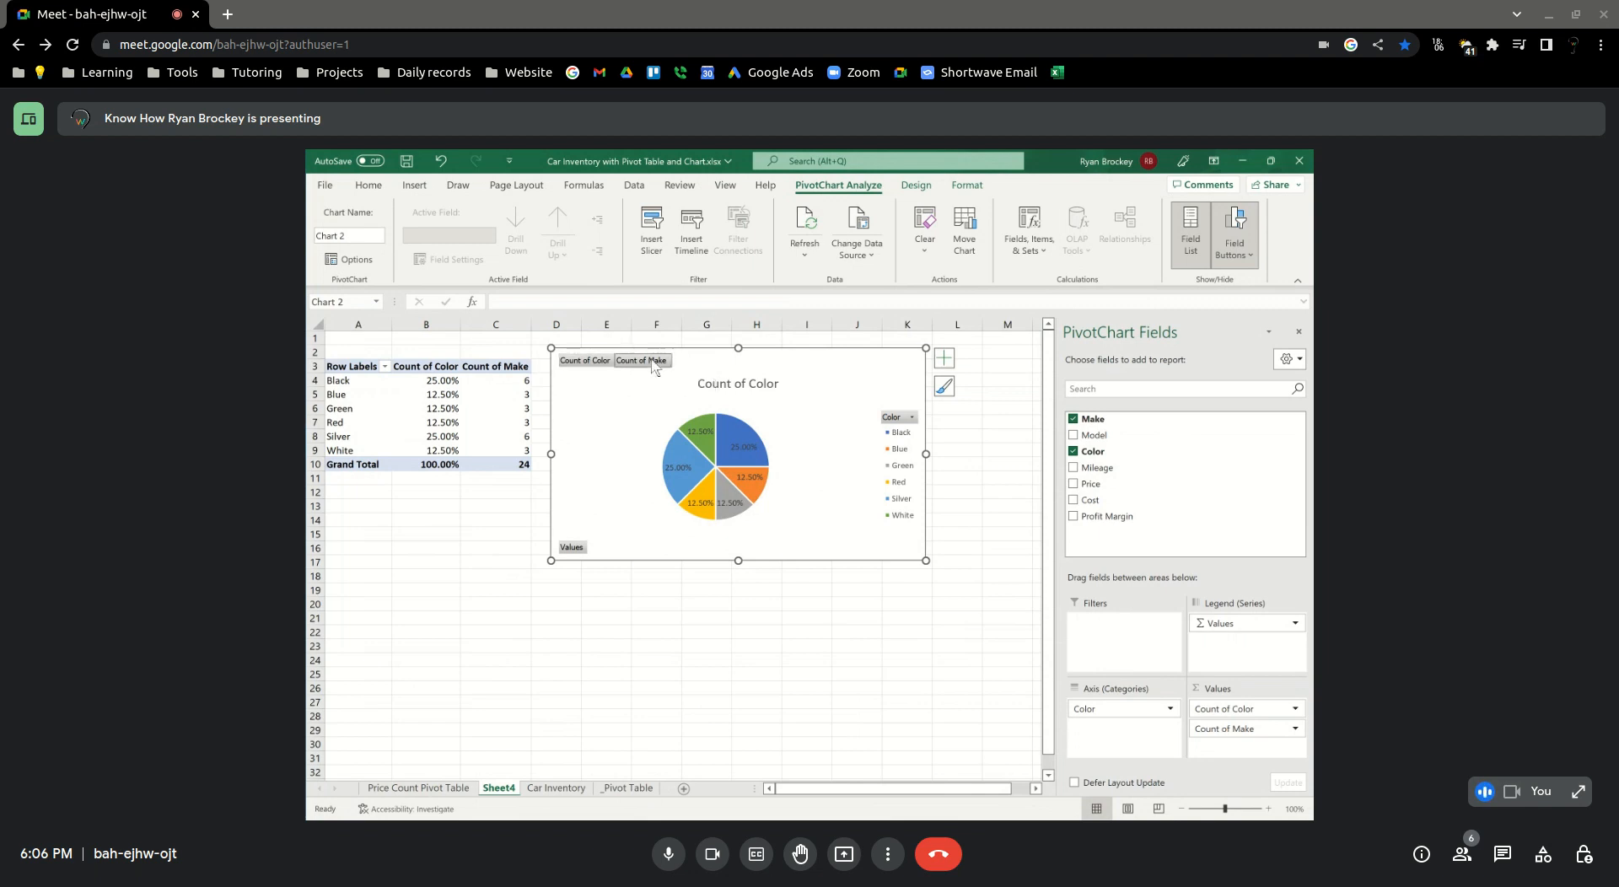
Show the Count of Make values as % of Grand Total through the value field settings
mouse_move(501, 381)
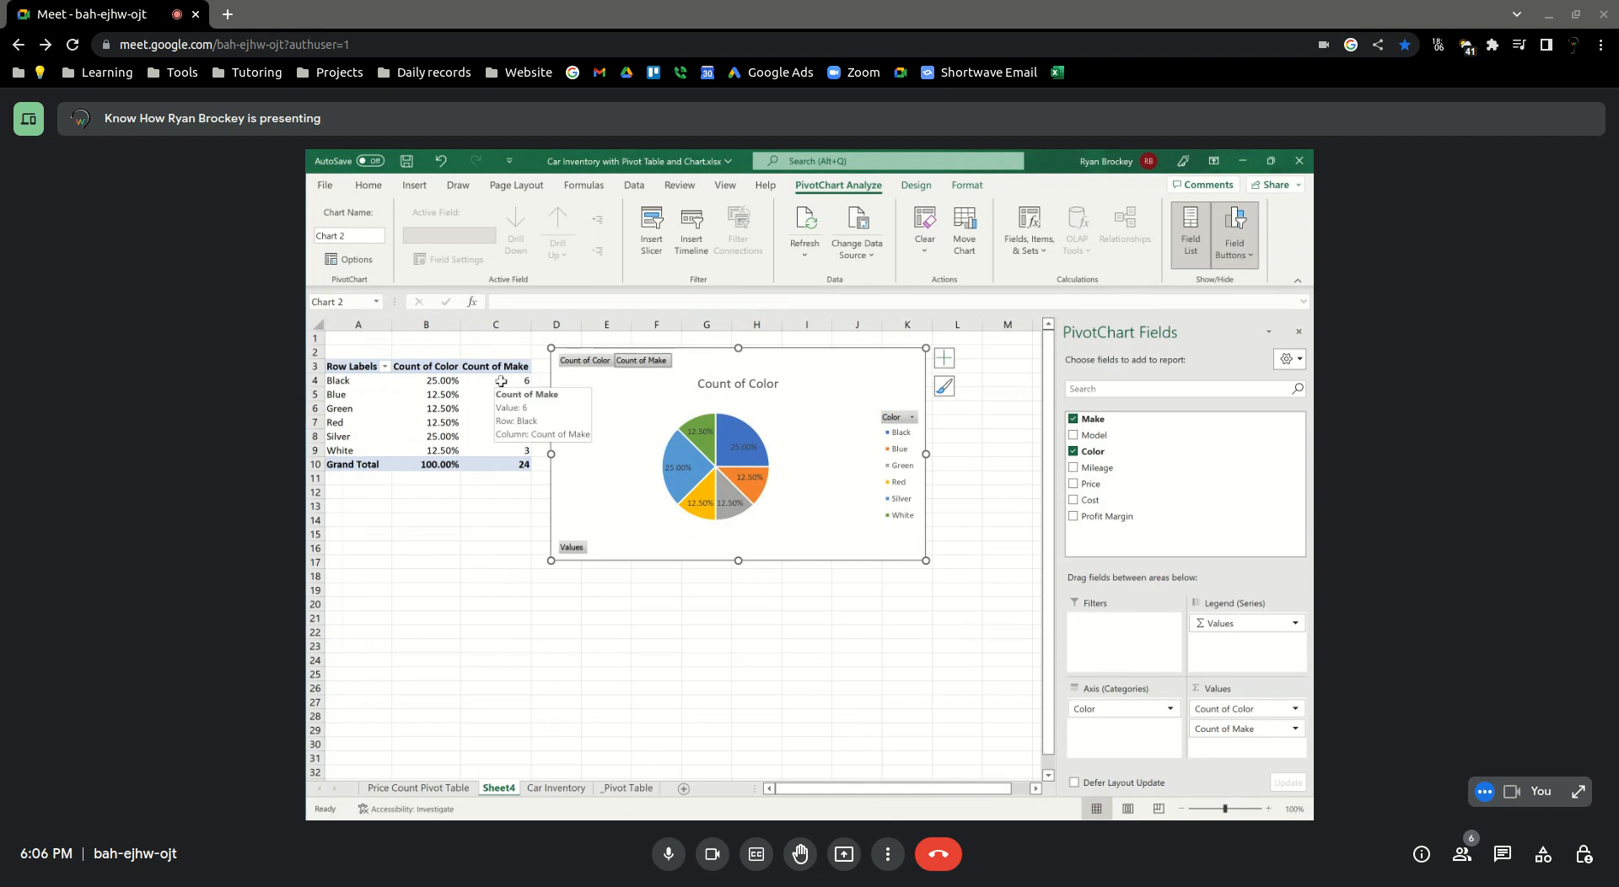
drag(500, 381, 486, 451)
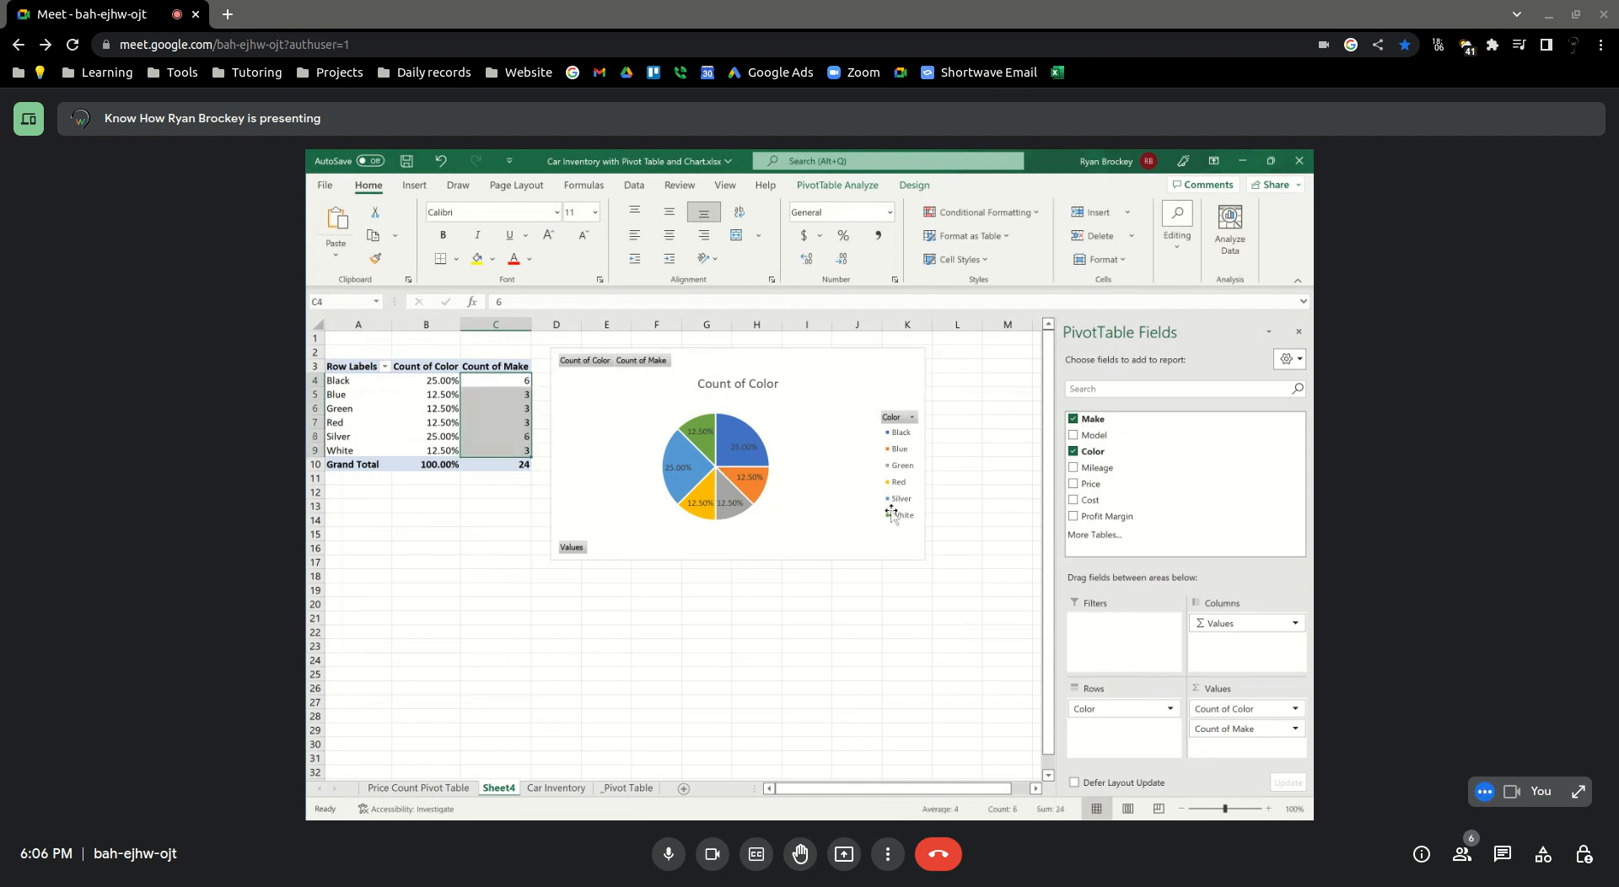
click(1294, 730)
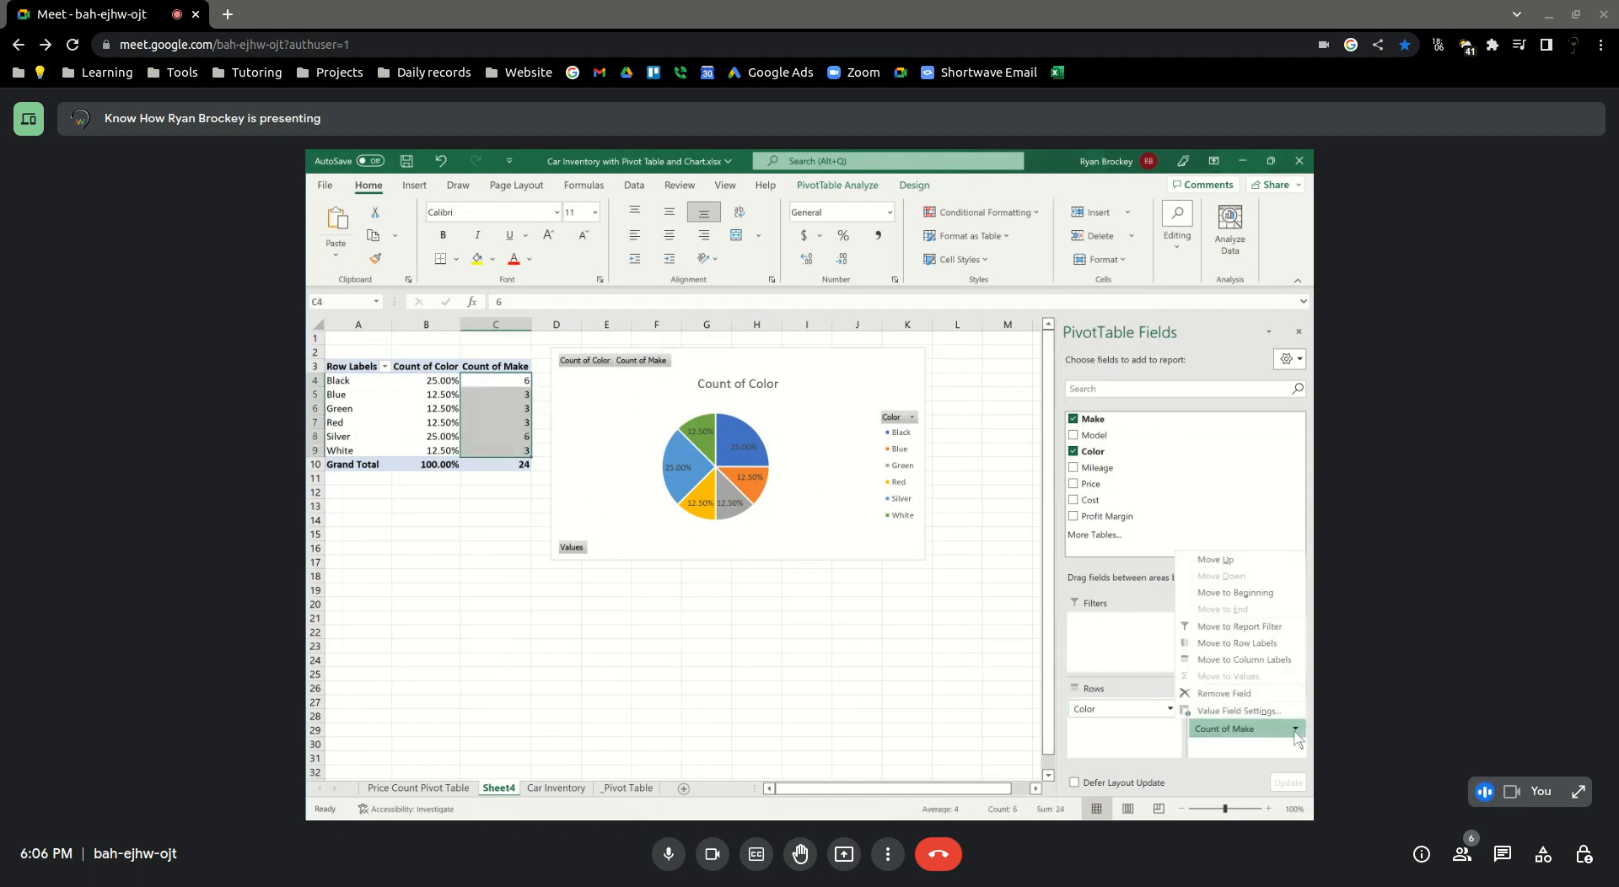
click(1238, 710)
click(664, 389)
click(622, 432)
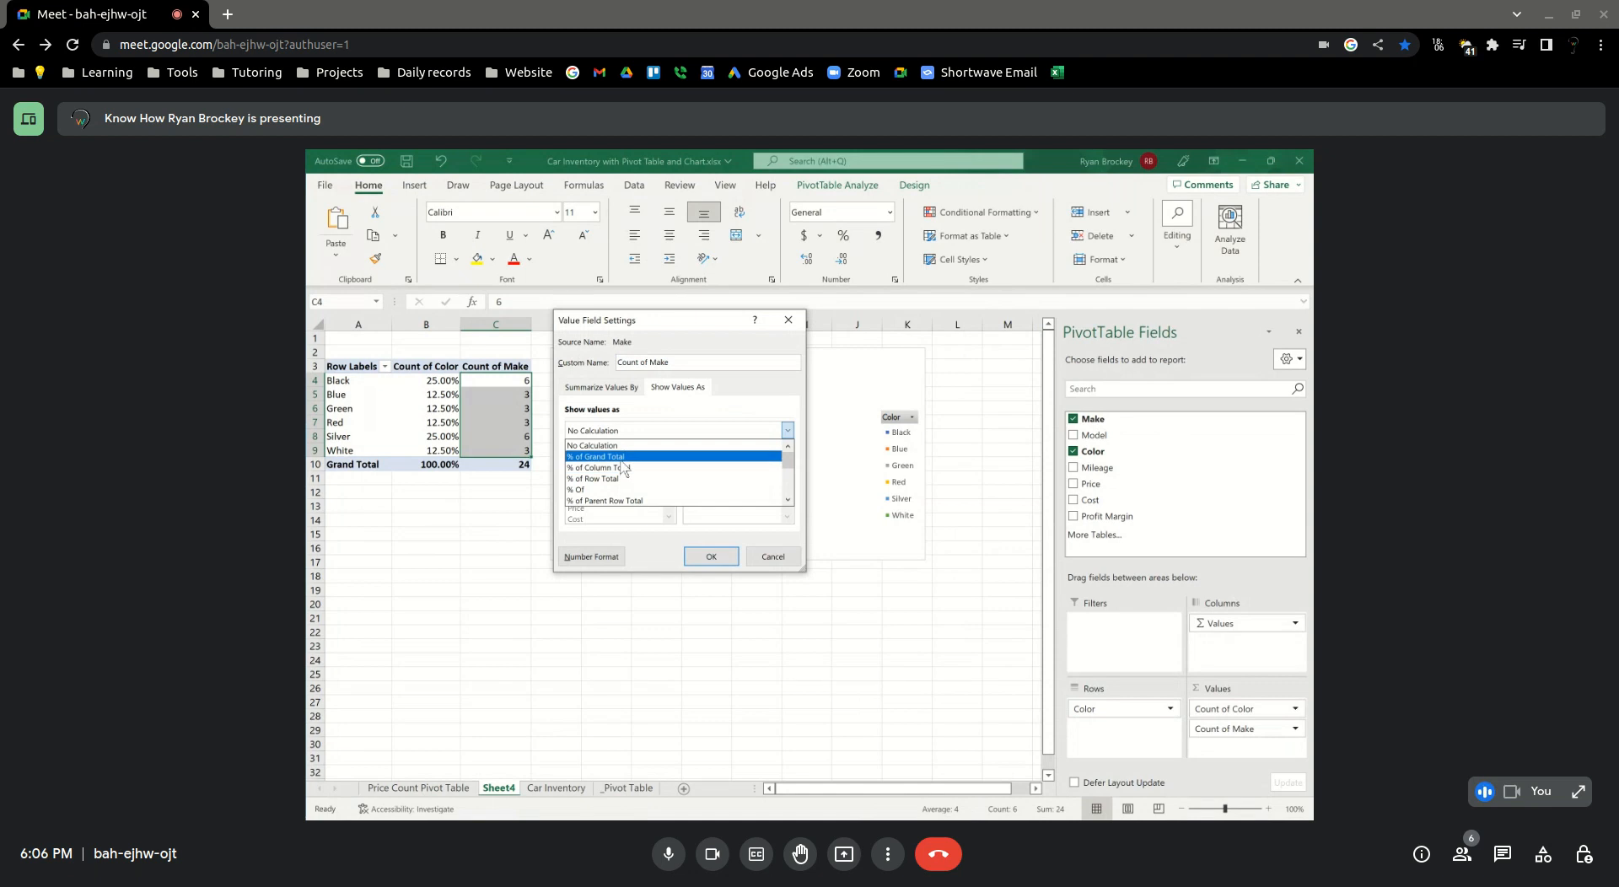
click(624, 456)
click(712, 558)
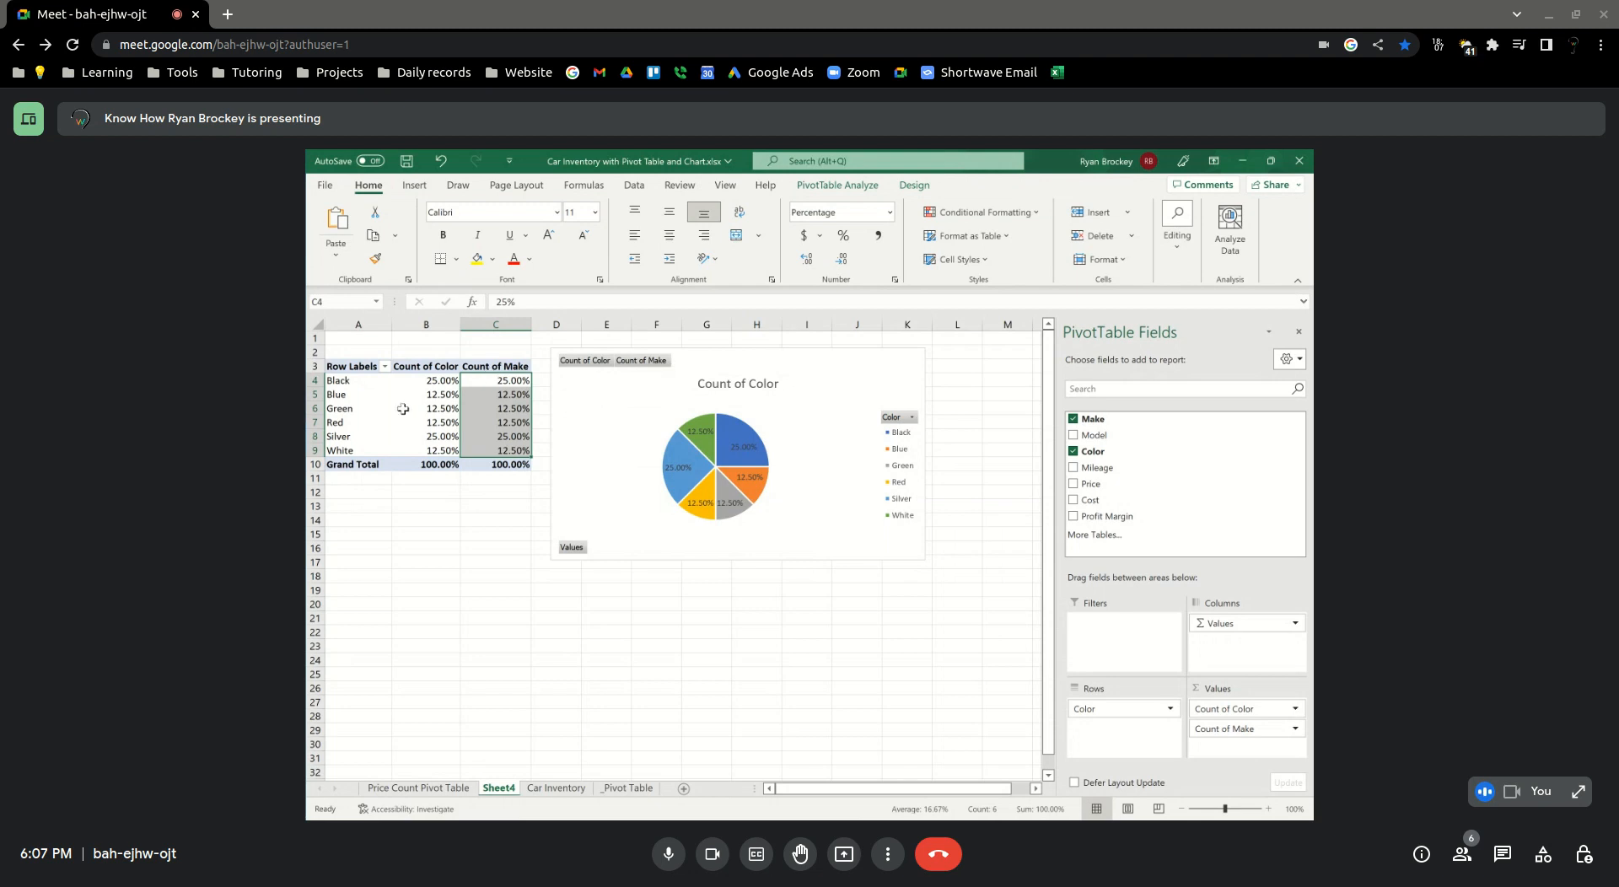
Examine the pie chart's Count of Make field and the Color legend's sort and filter options
click(650, 371)
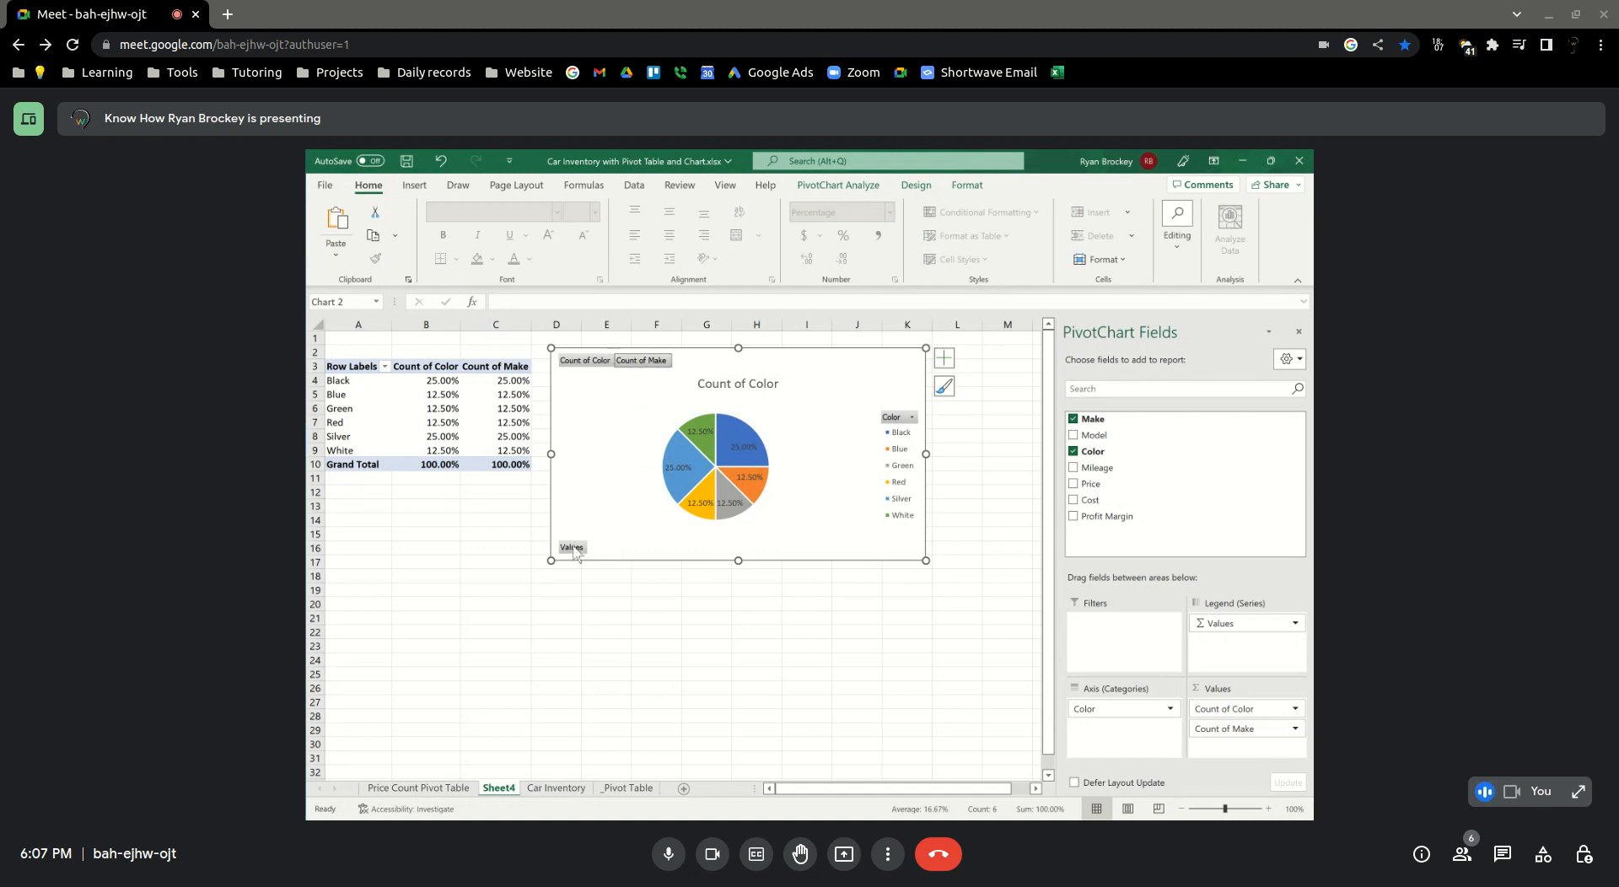
click(911, 417)
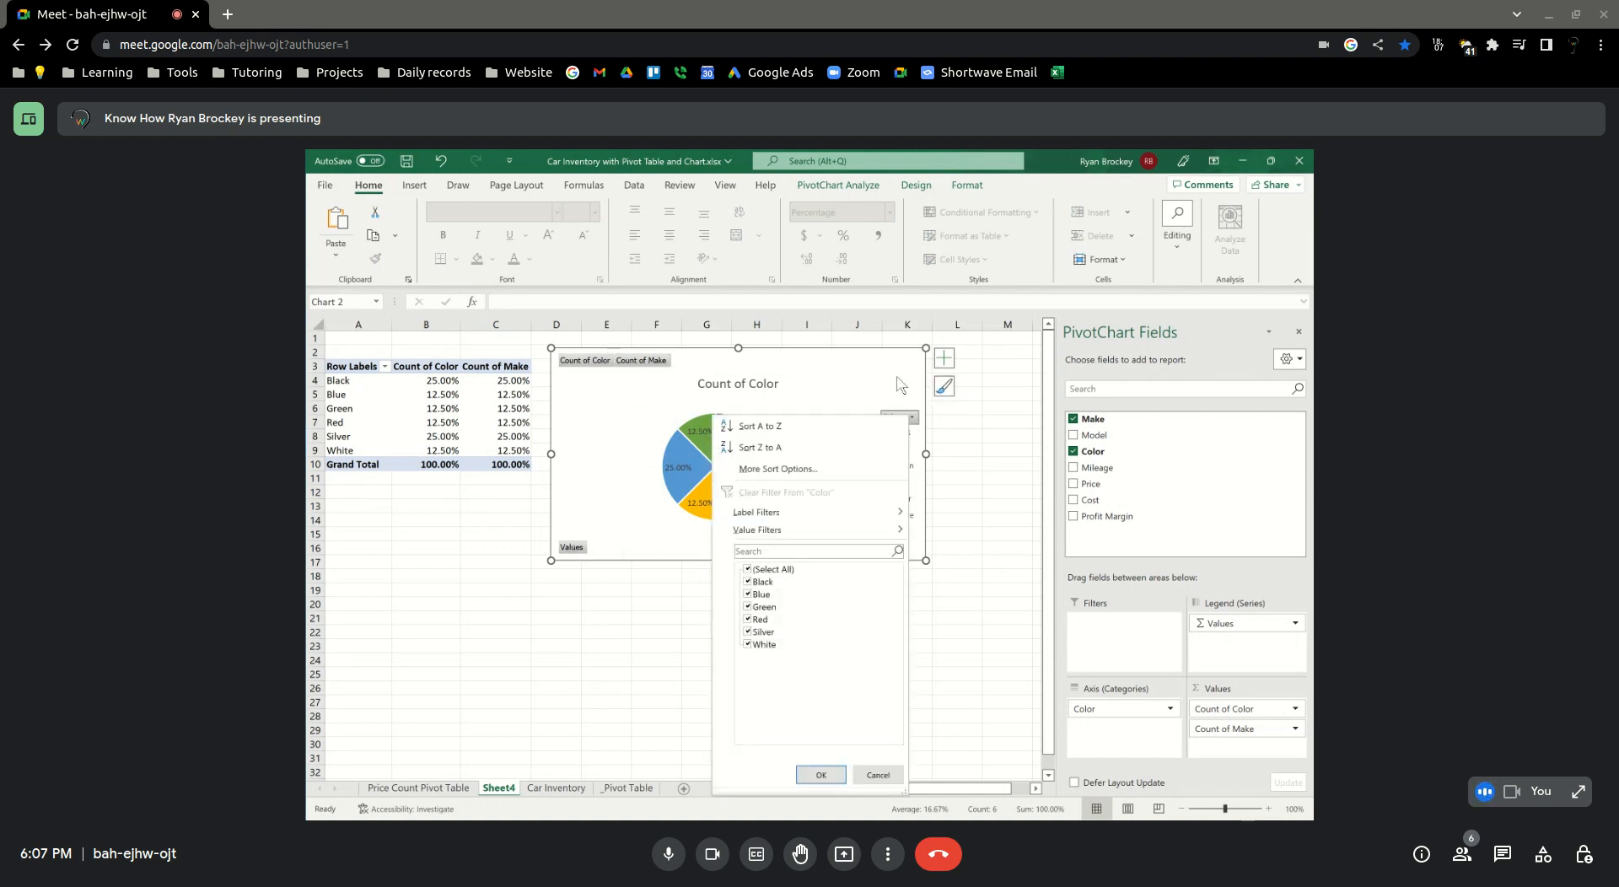
click(885, 382)
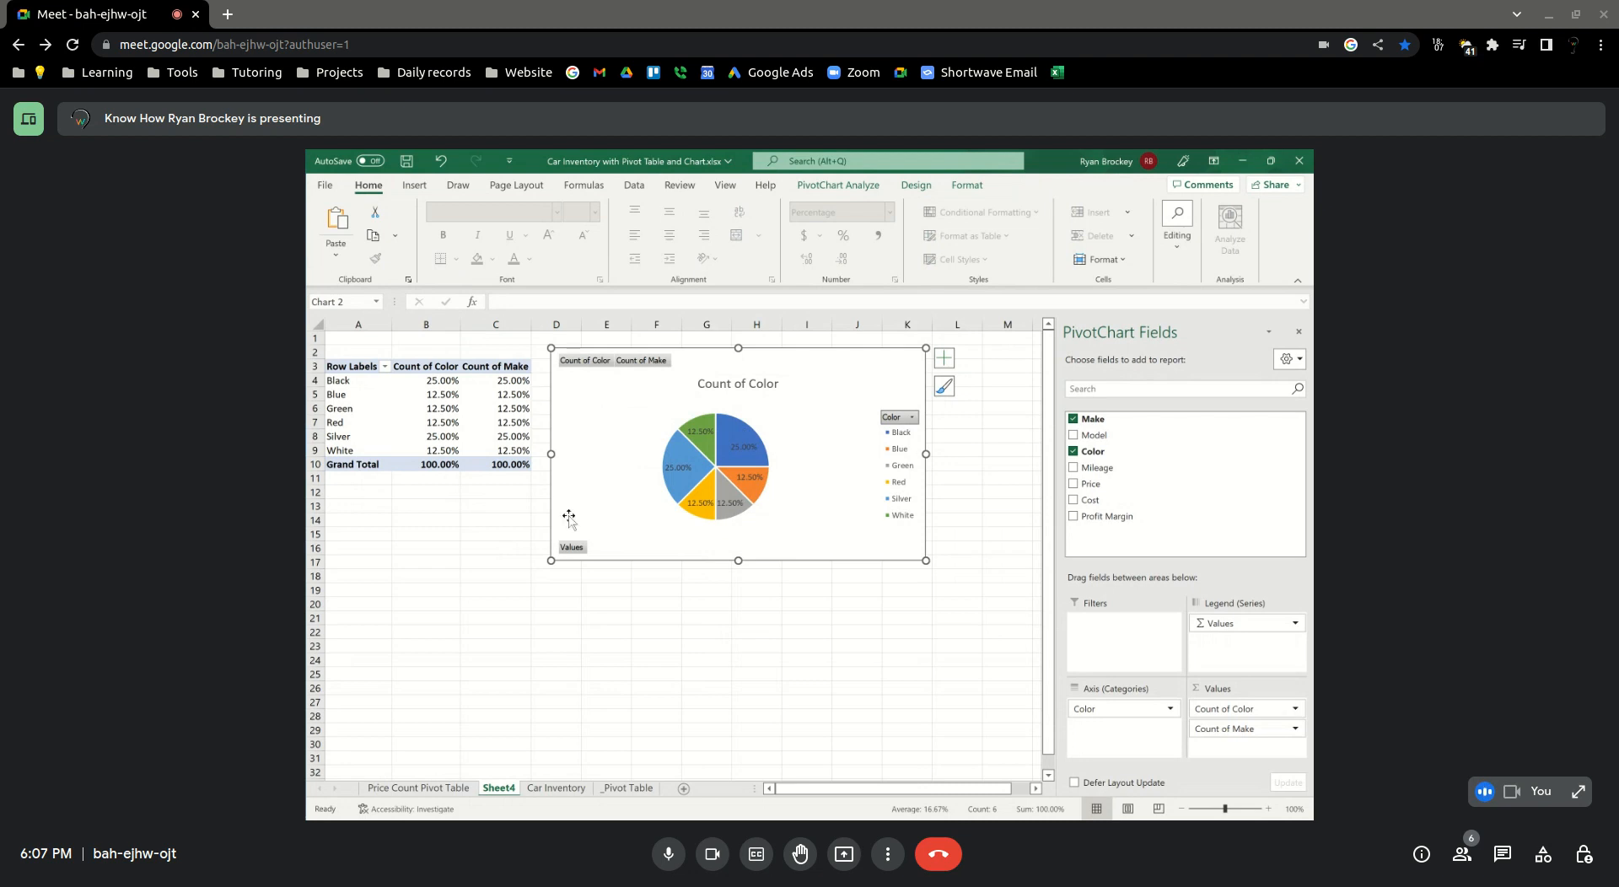
mouse_move(715, 452)
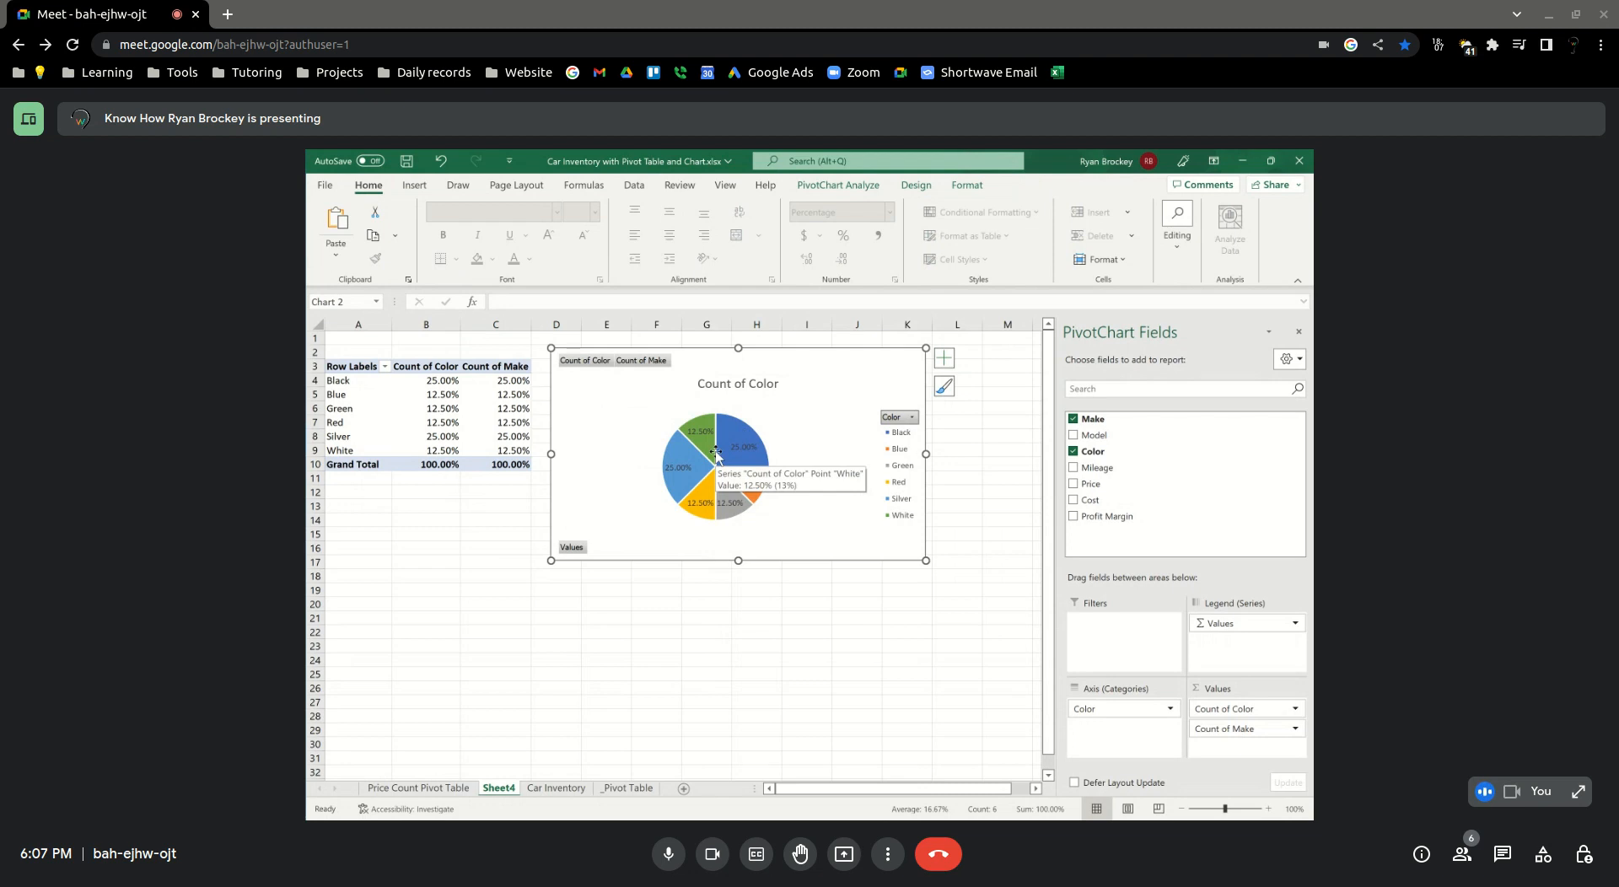
click(474, 634)
click(458, 574)
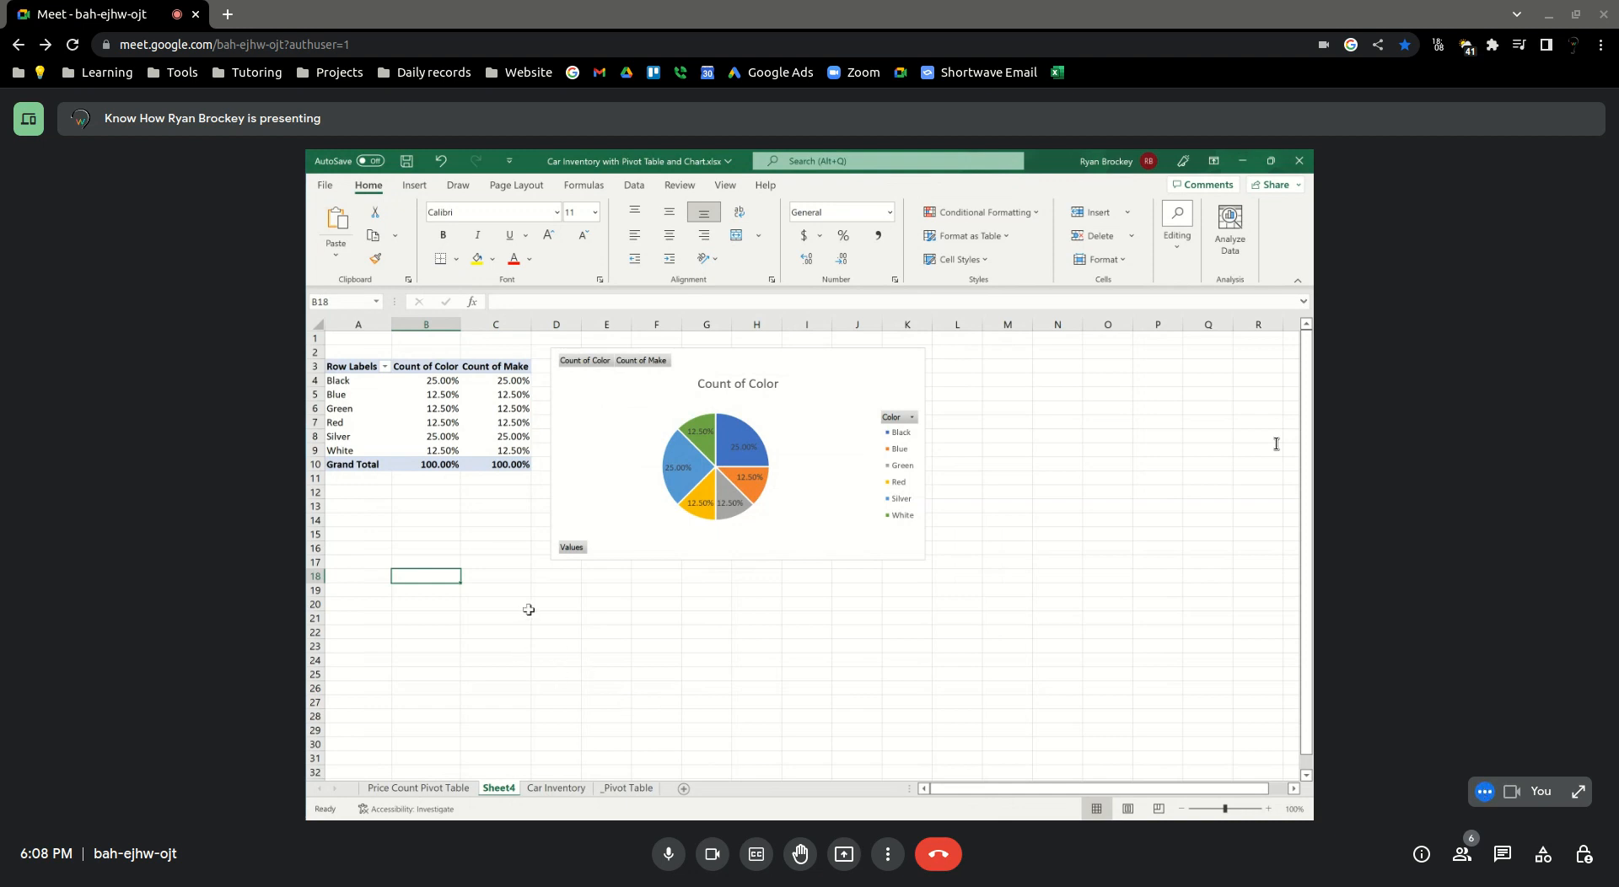
mouse_move(393, 456)
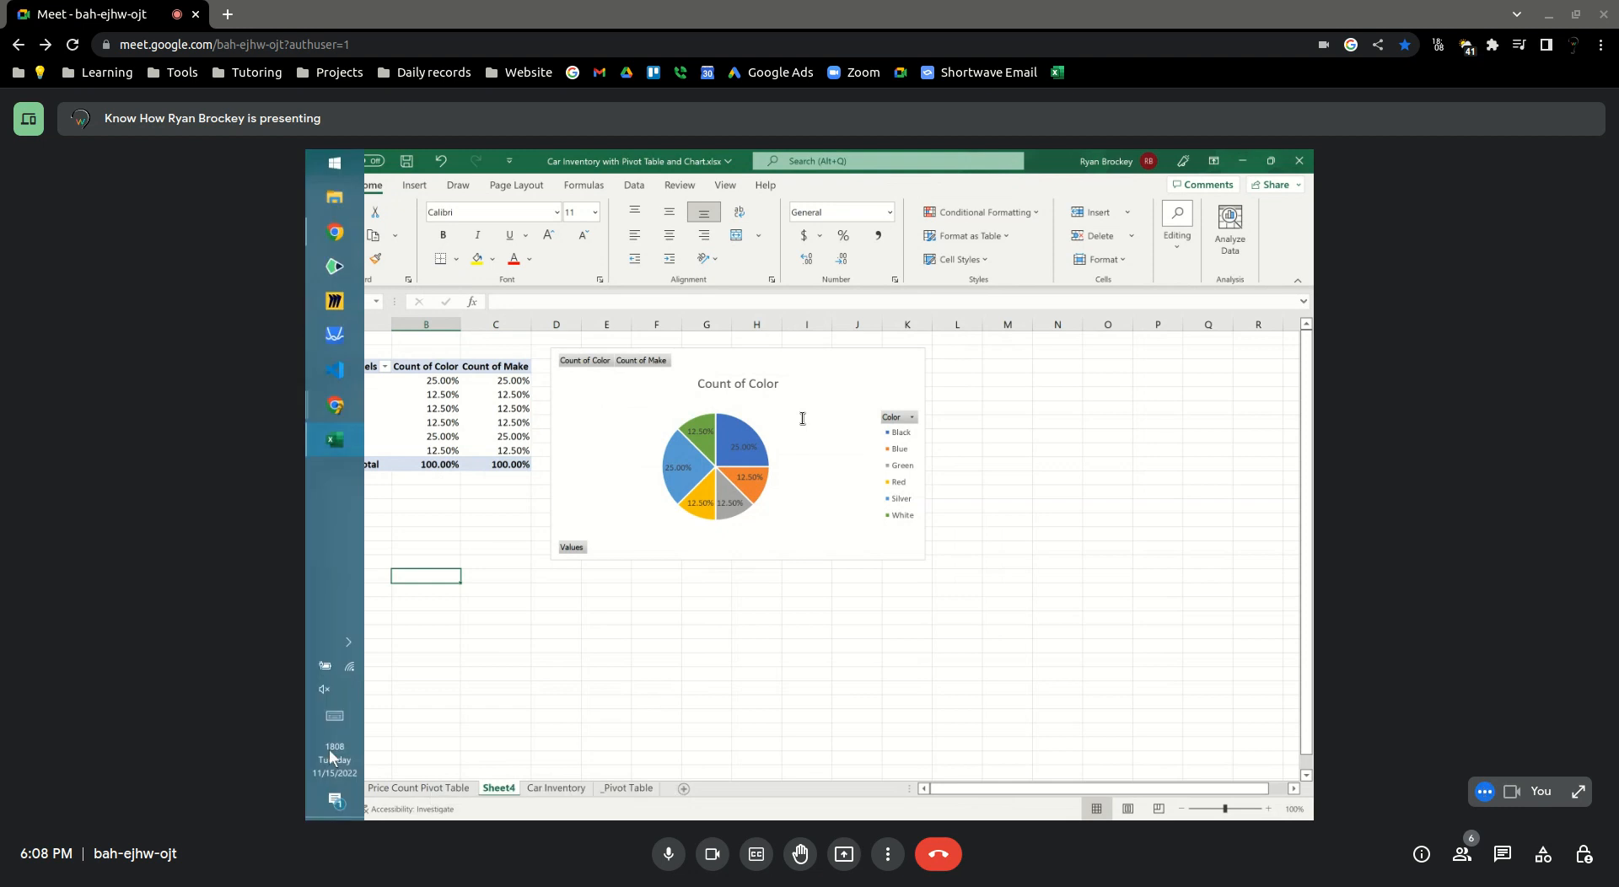
Rename Sheet4, which holds the color and make pie chart, as Pivot Chart
right_click(499, 790)
click(493, 789)
double_click(499, 788)
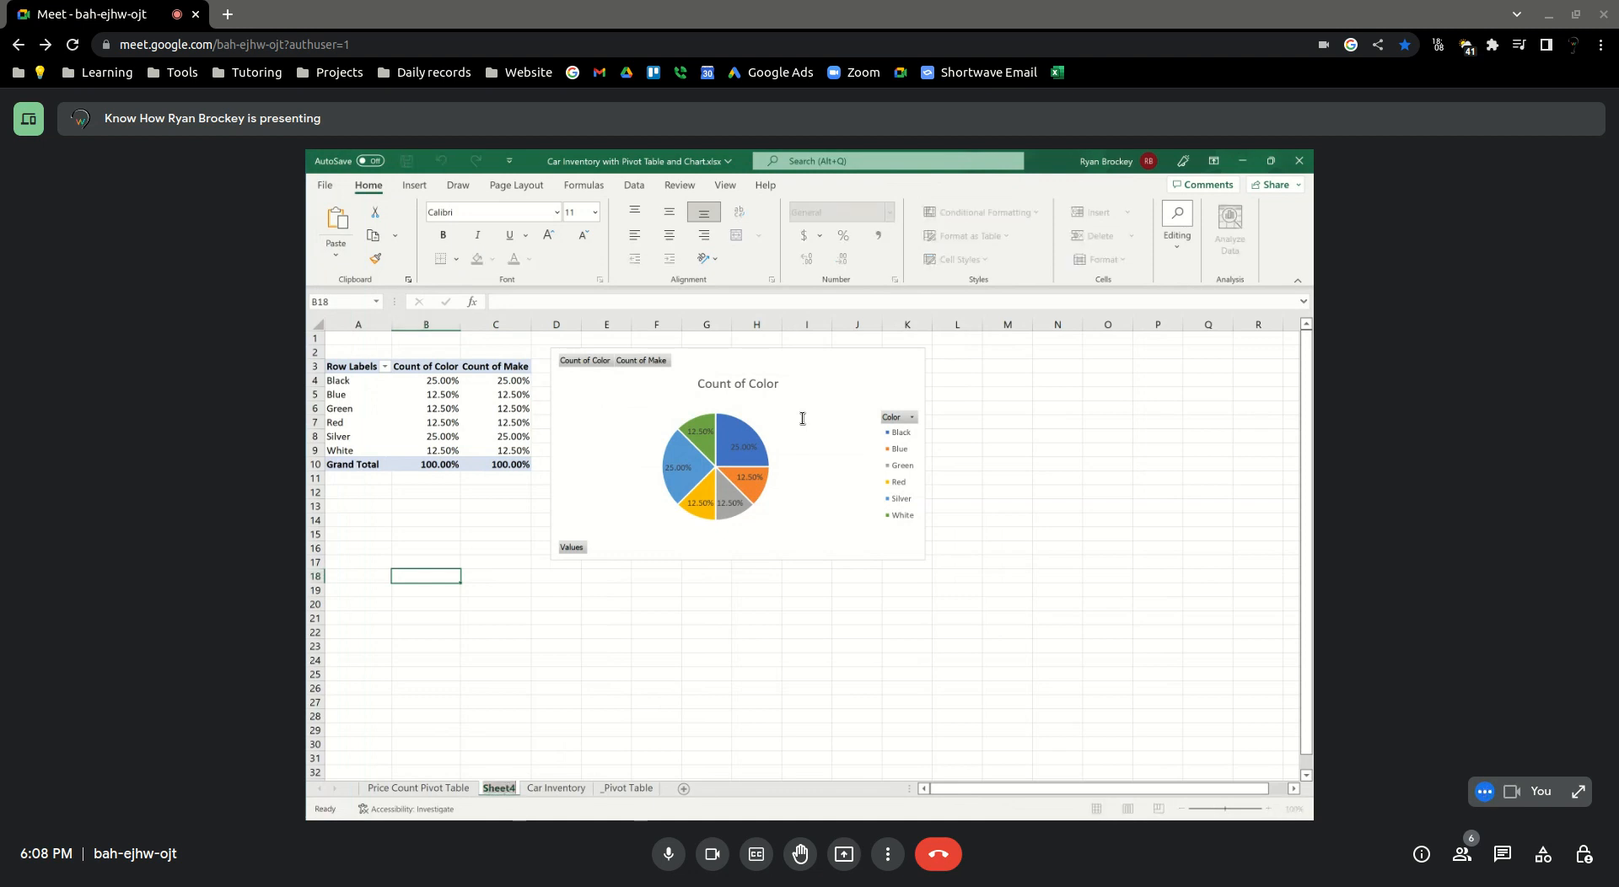
text(Pivot Chart)
key(Return)
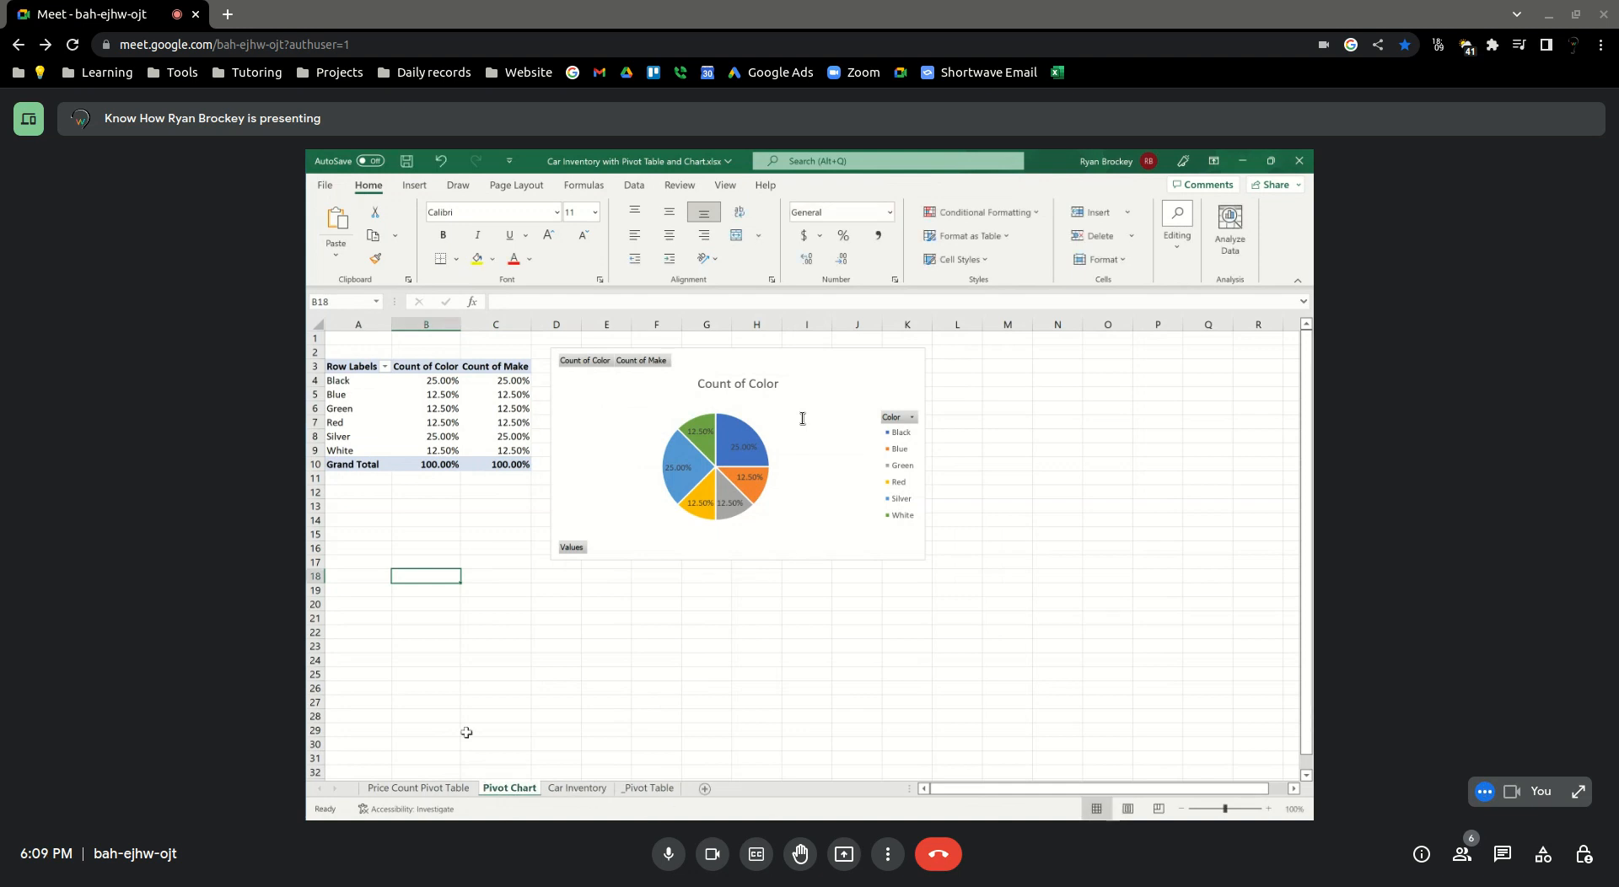
Insert a PivotTable on a new worksheet from the Car Inventory data range
click(594, 790)
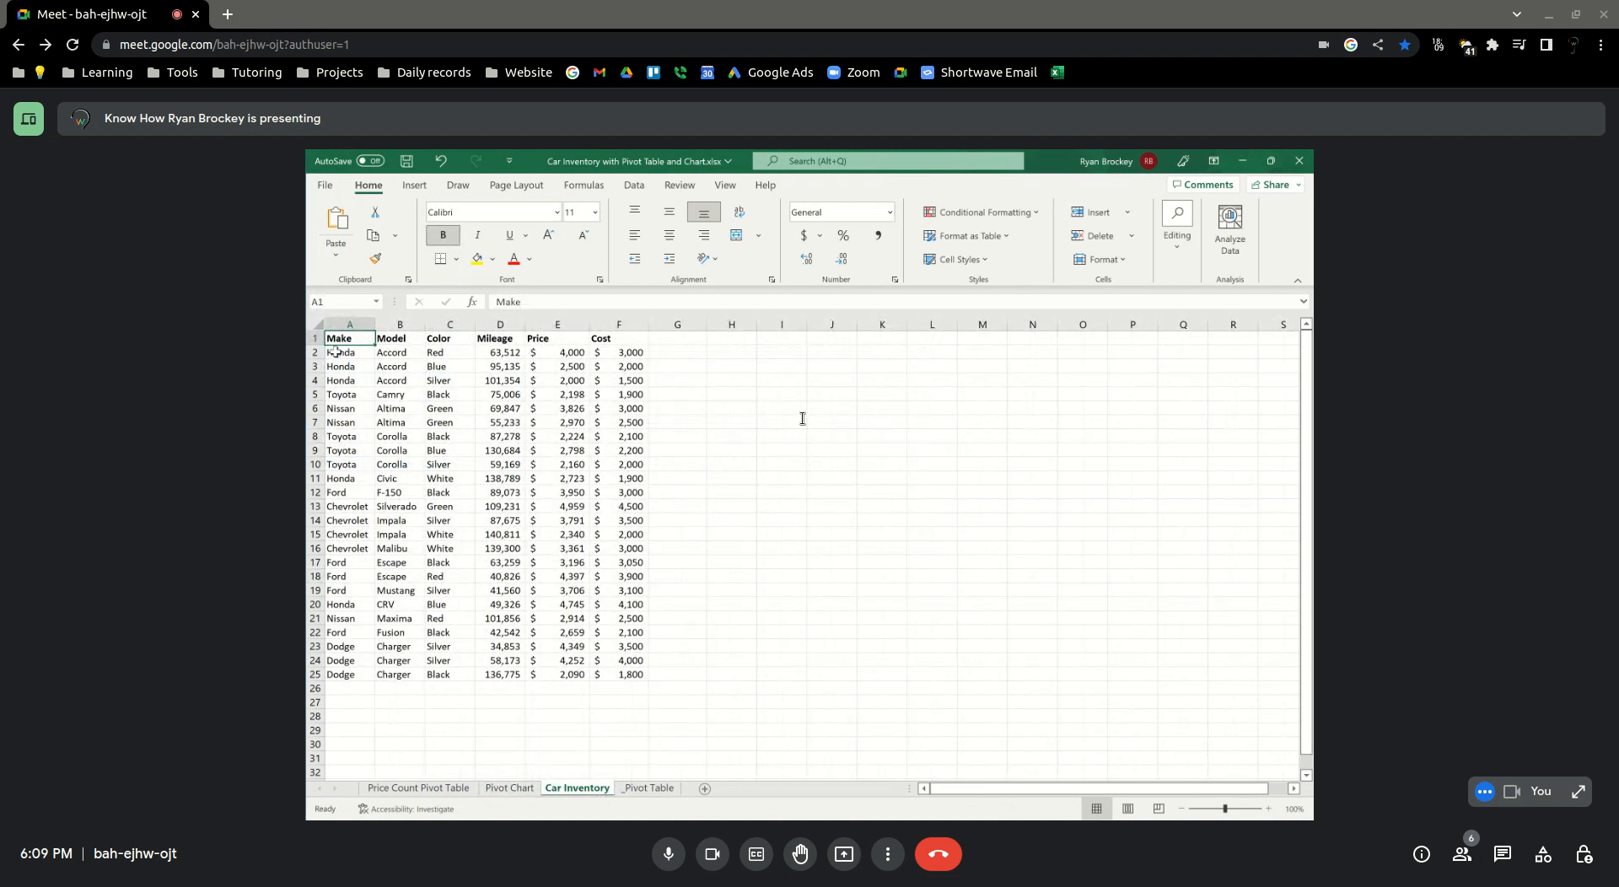
click(414, 185)
click(335, 221)
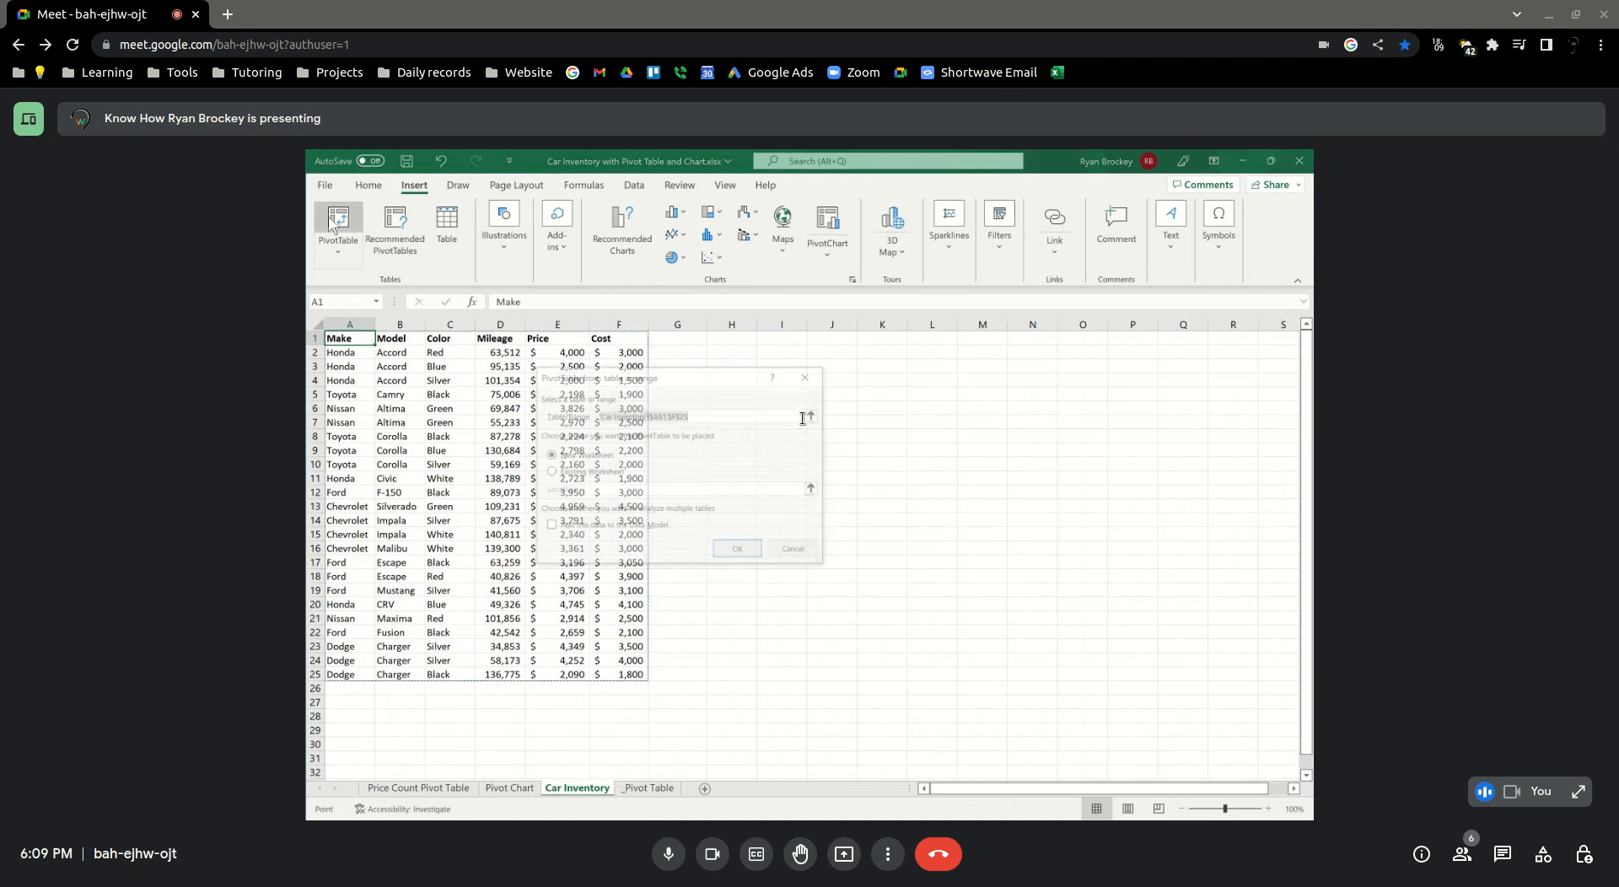
key(Return)
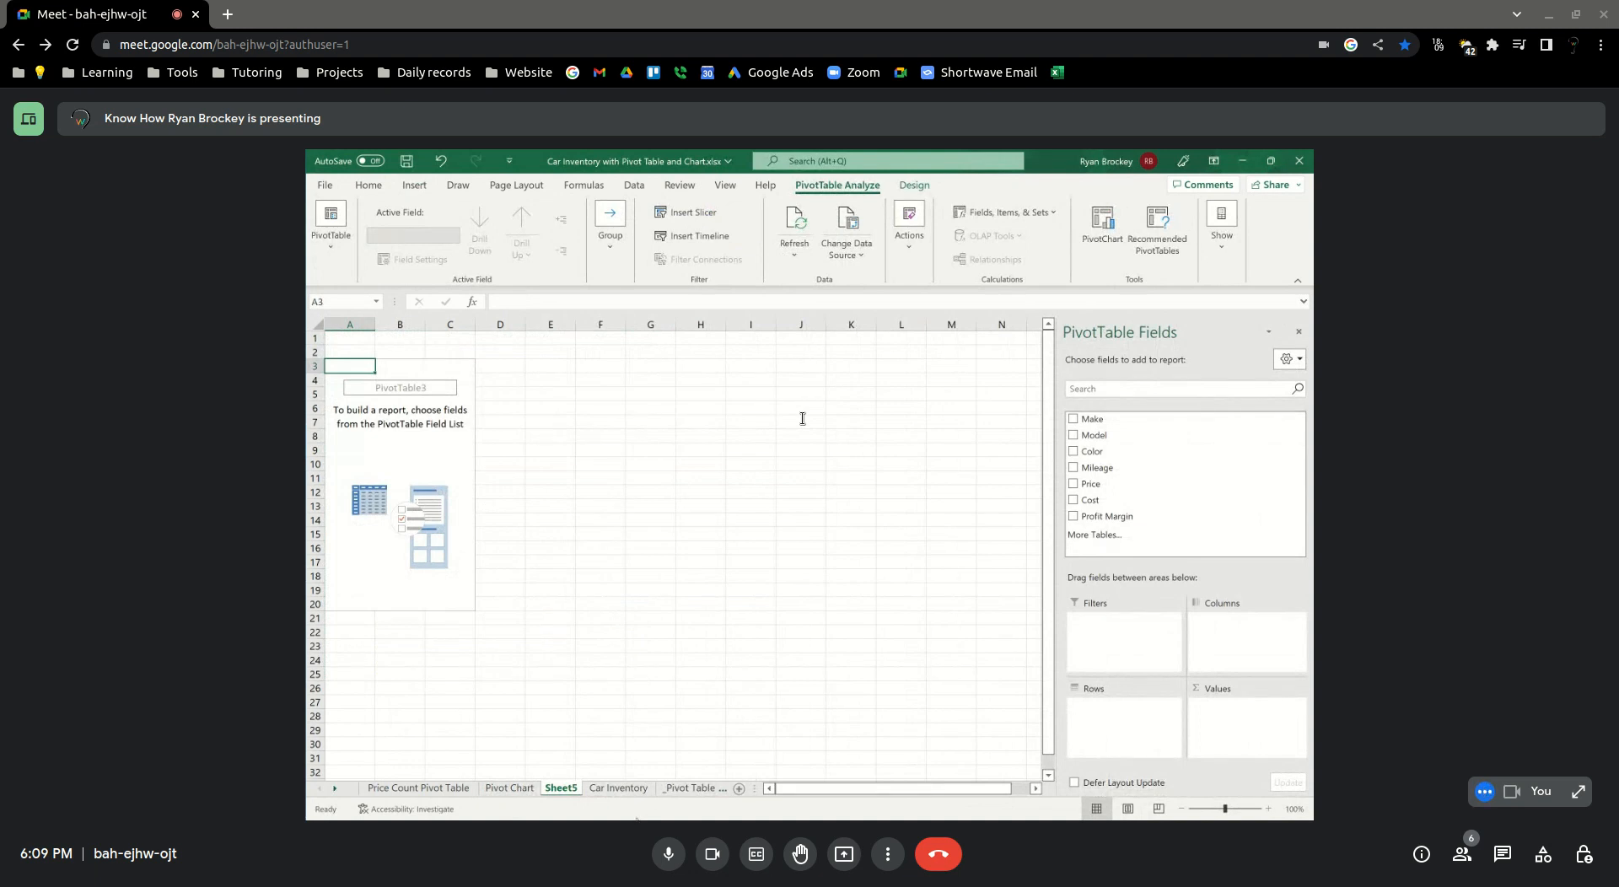
Check the Car Inventory columns, and build the Sheet5 PivotTable with Make as rows and Count of Make, Sum of Price and Sum of Cost as values
click(632, 789)
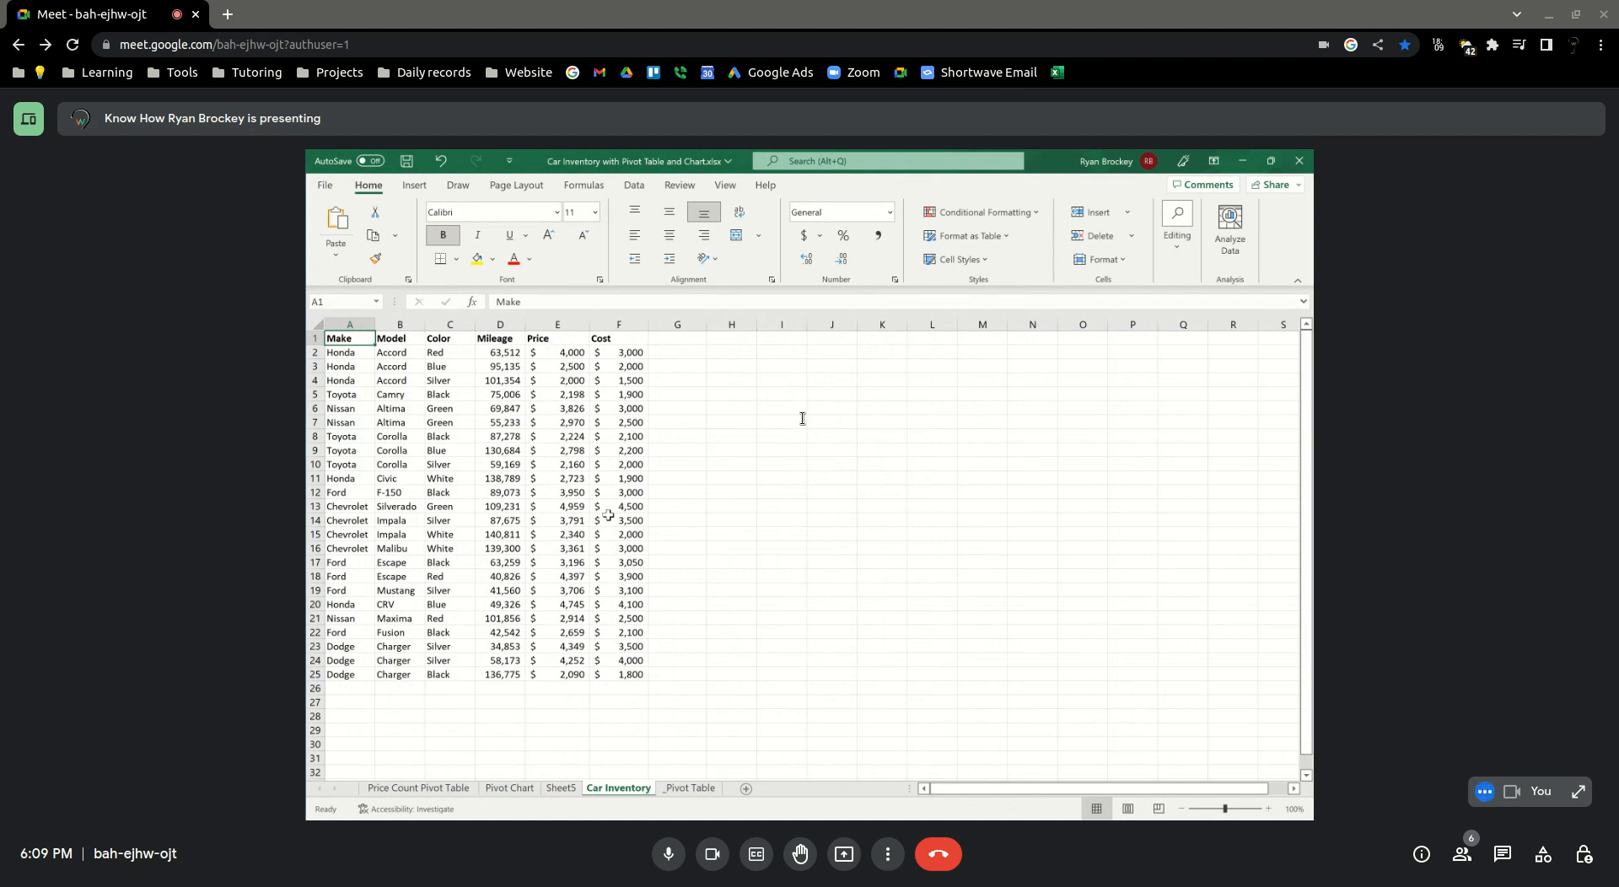
click(677, 339)
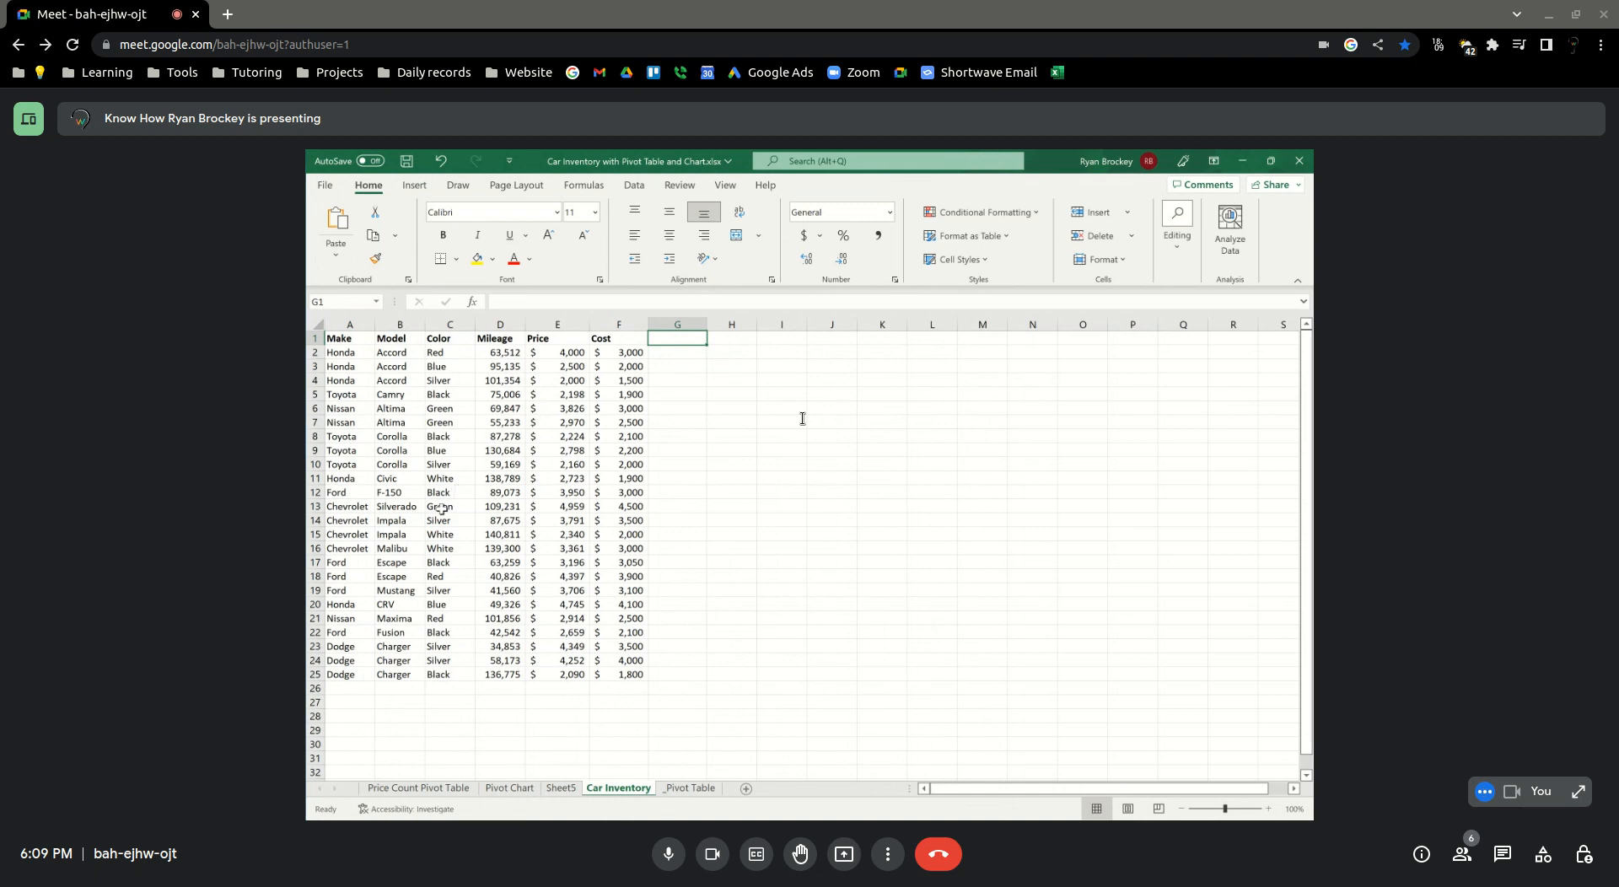
click(560, 787)
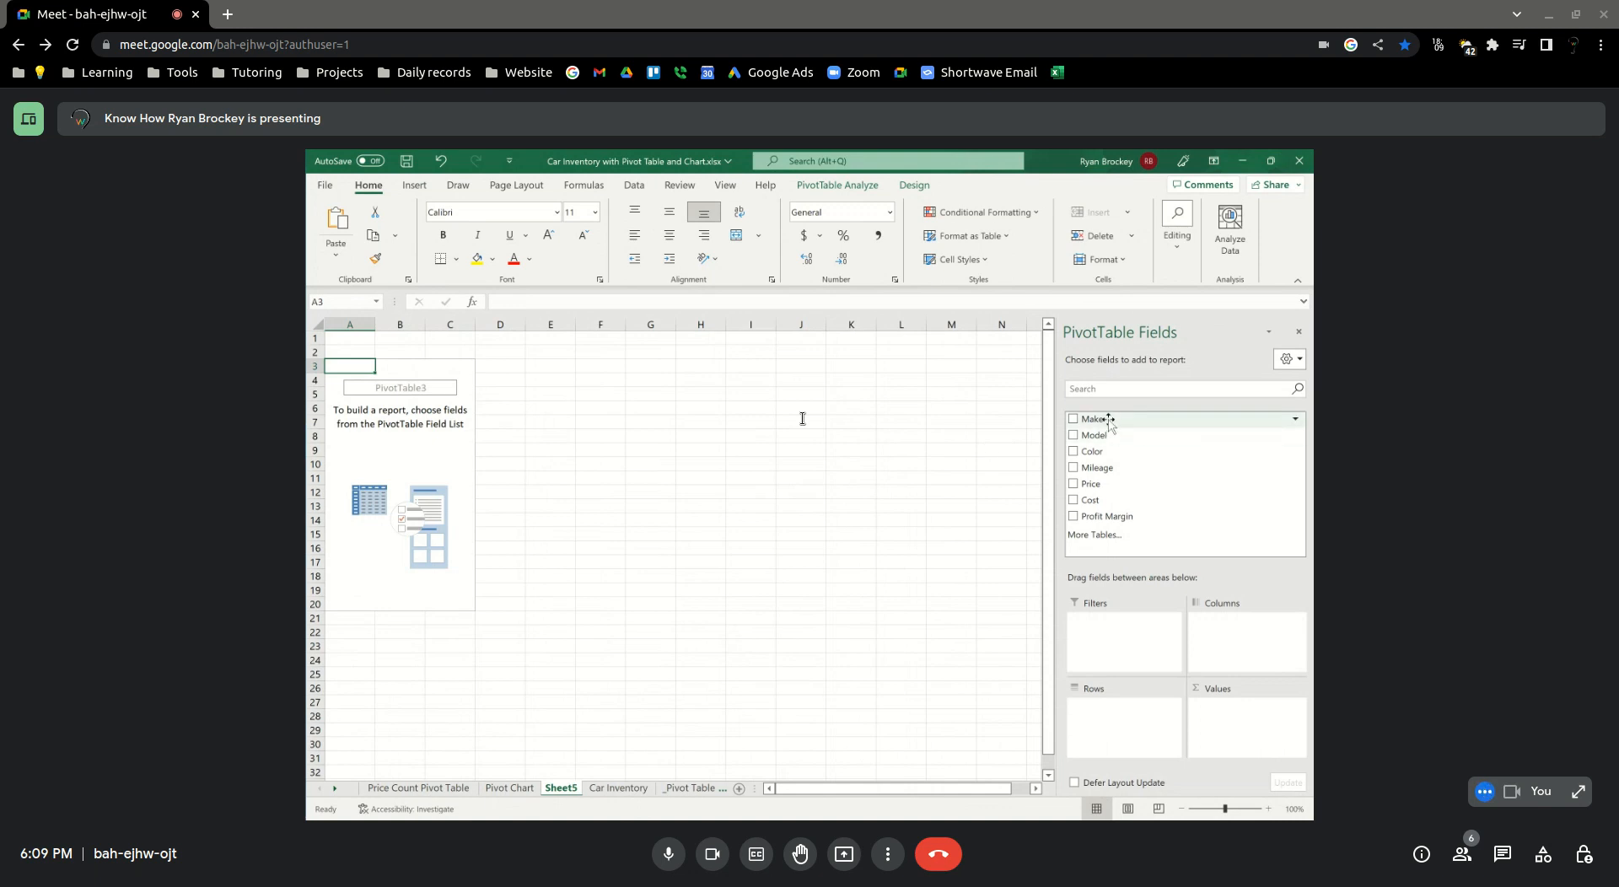
drag(1107, 419, 1114, 714)
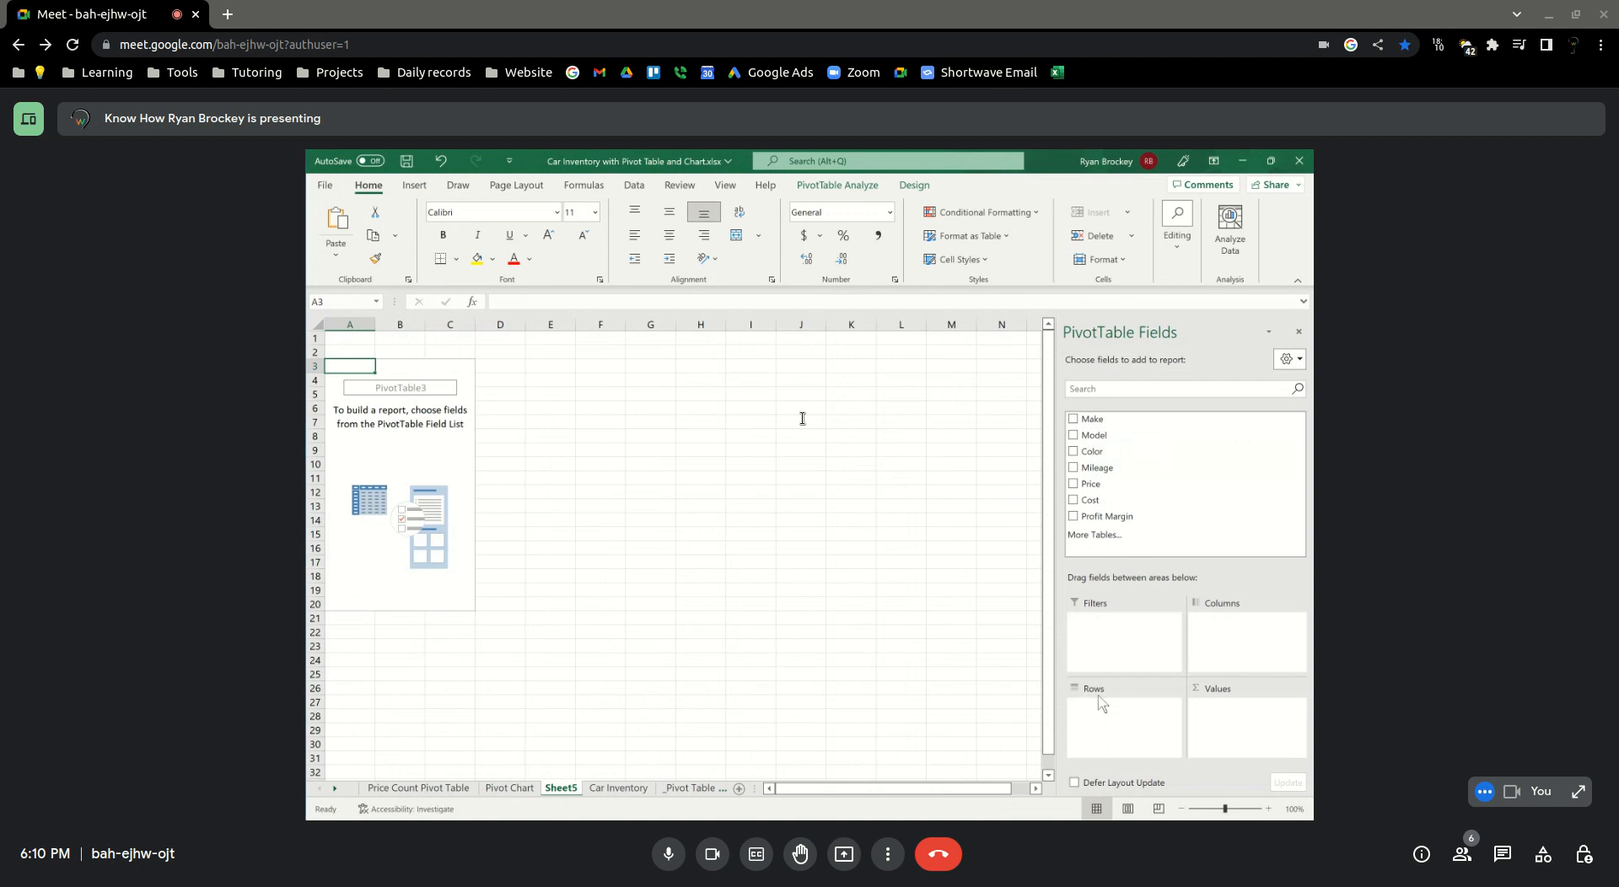
drag(1092, 419, 1117, 731)
drag(1093, 419, 1220, 730)
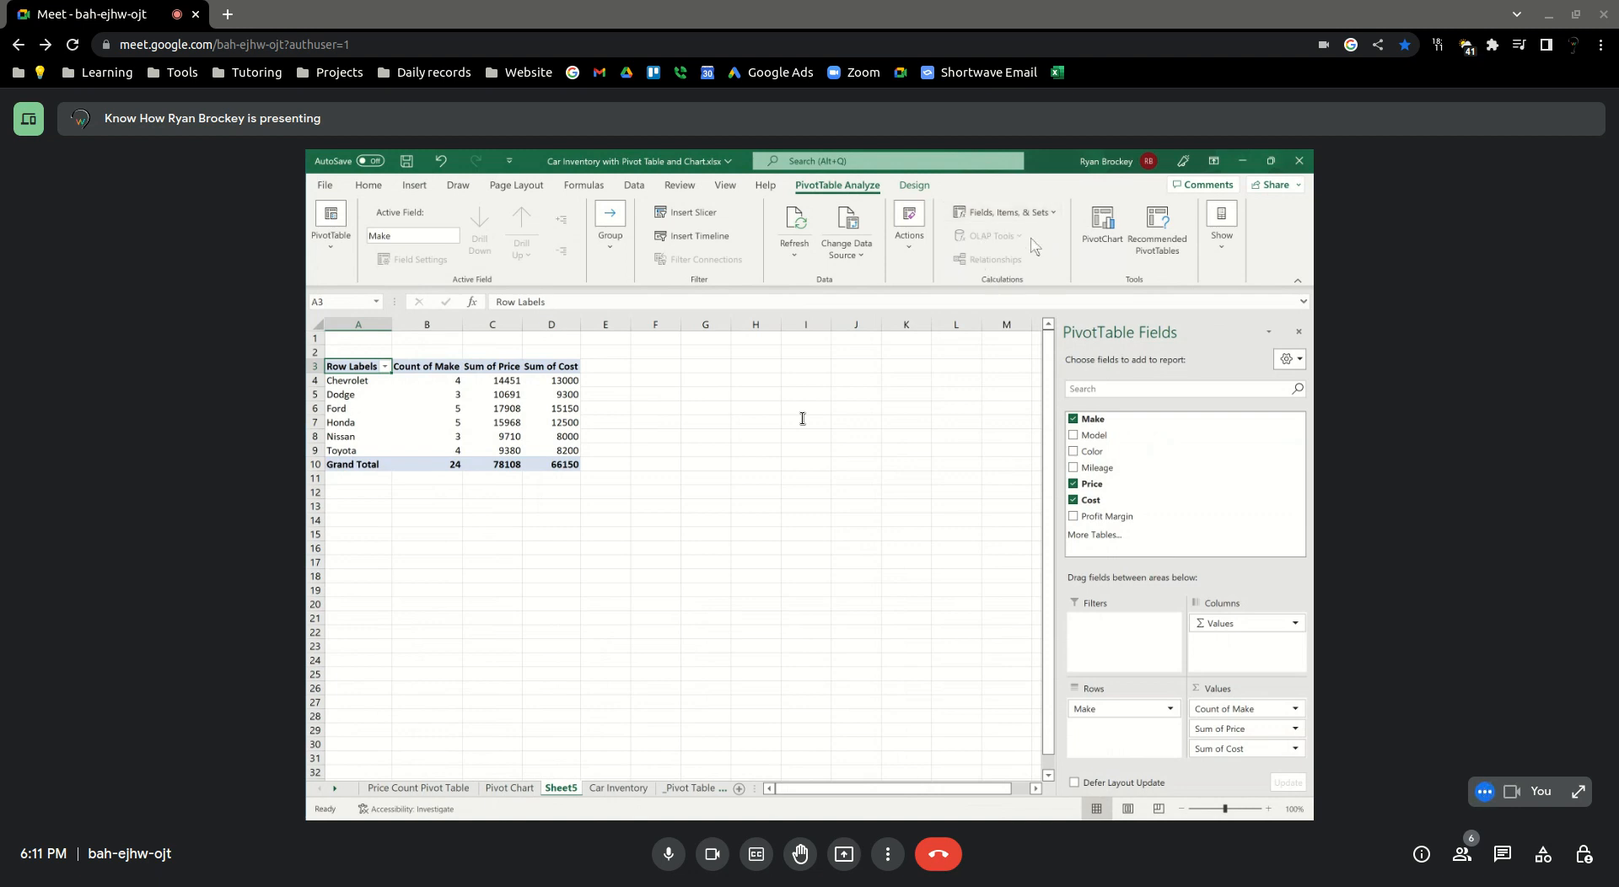
Start a calculated field for the PivotTable and name it Profit Margin, moving the dialog clear of the table headers
click(999, 212)
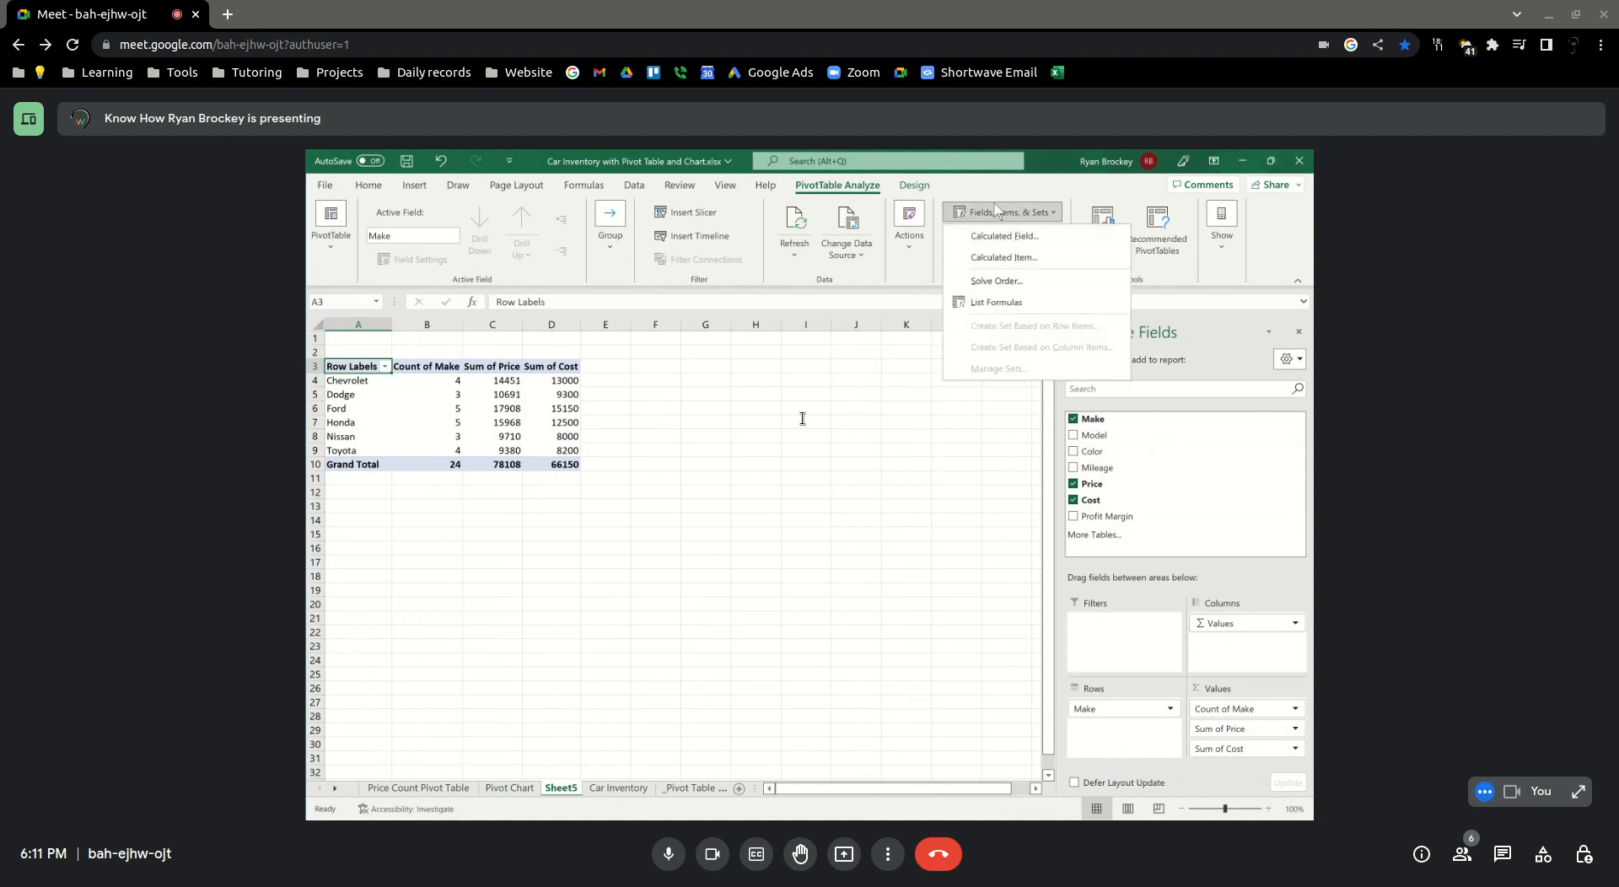
click(996, 216)
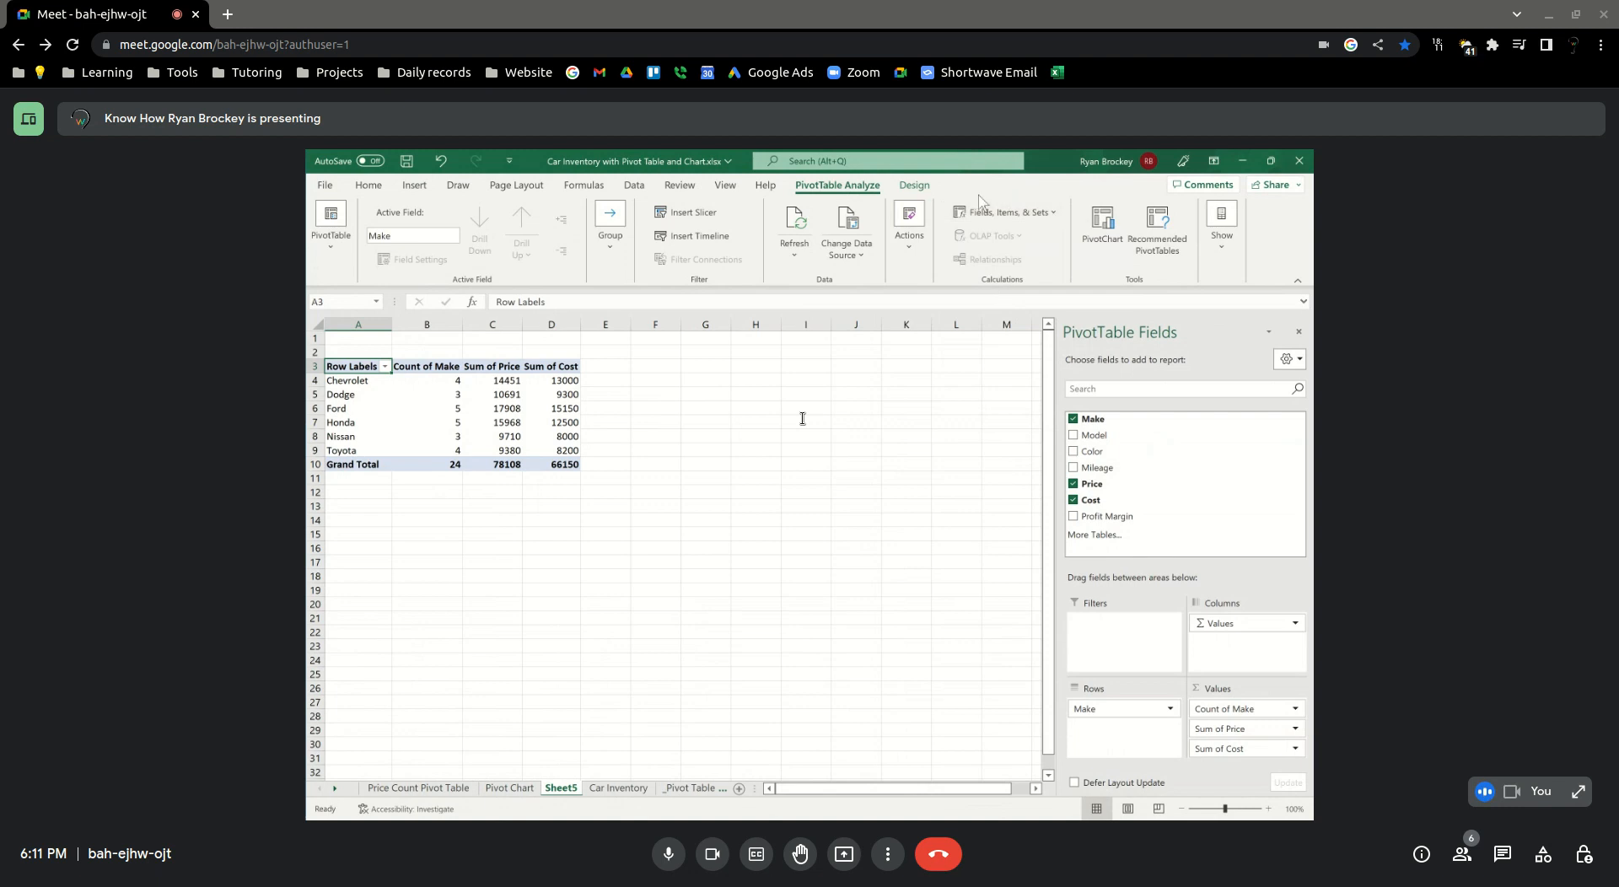
click(988, 217)
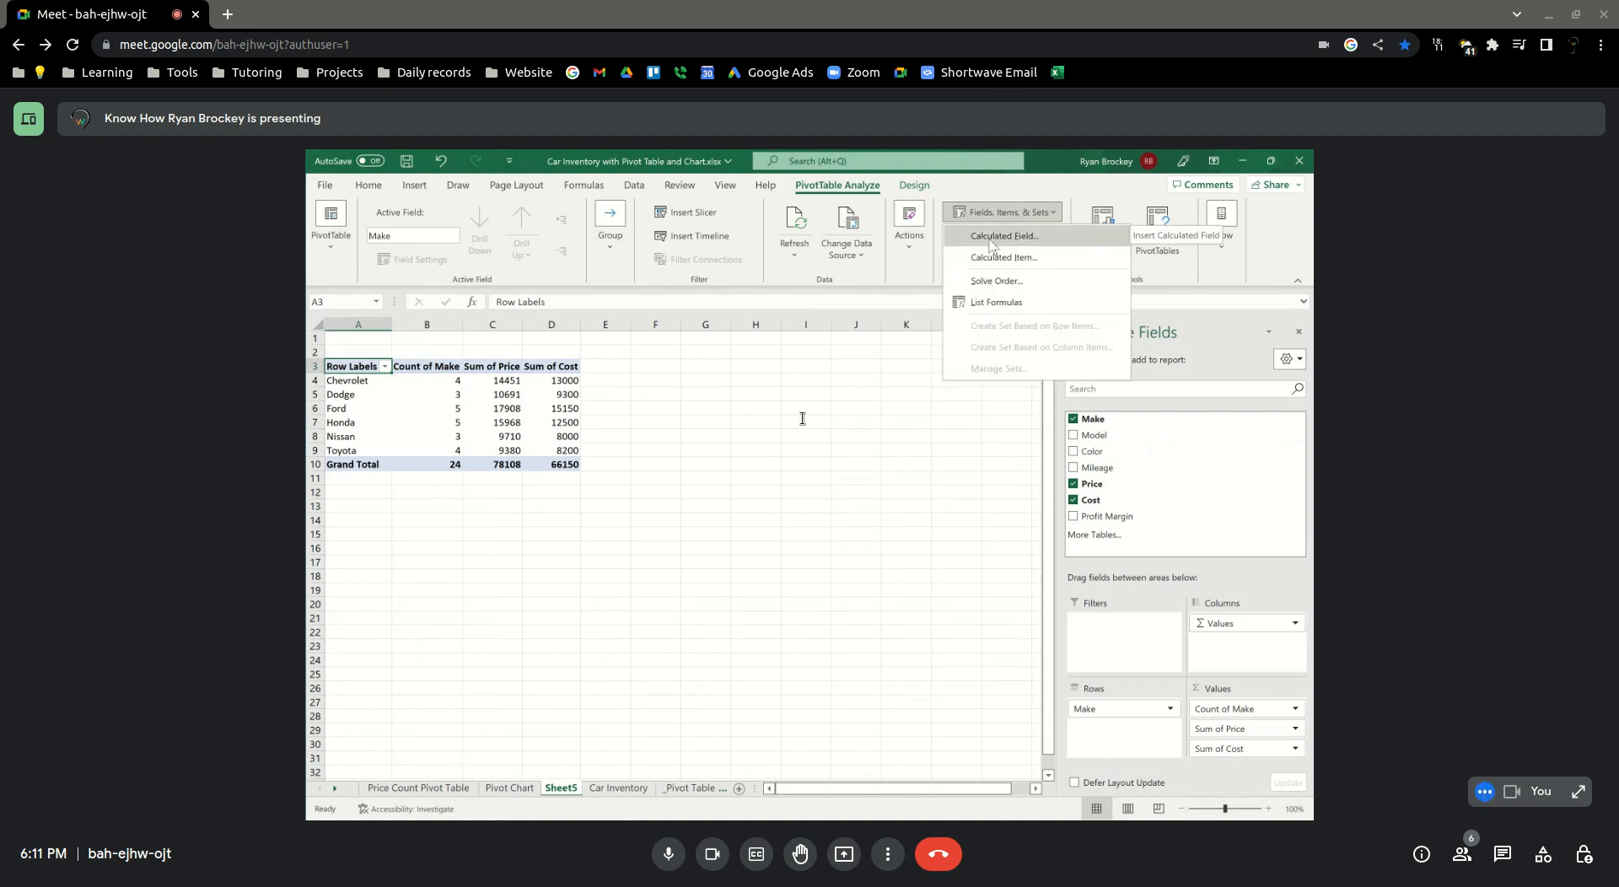
click(993, 239)
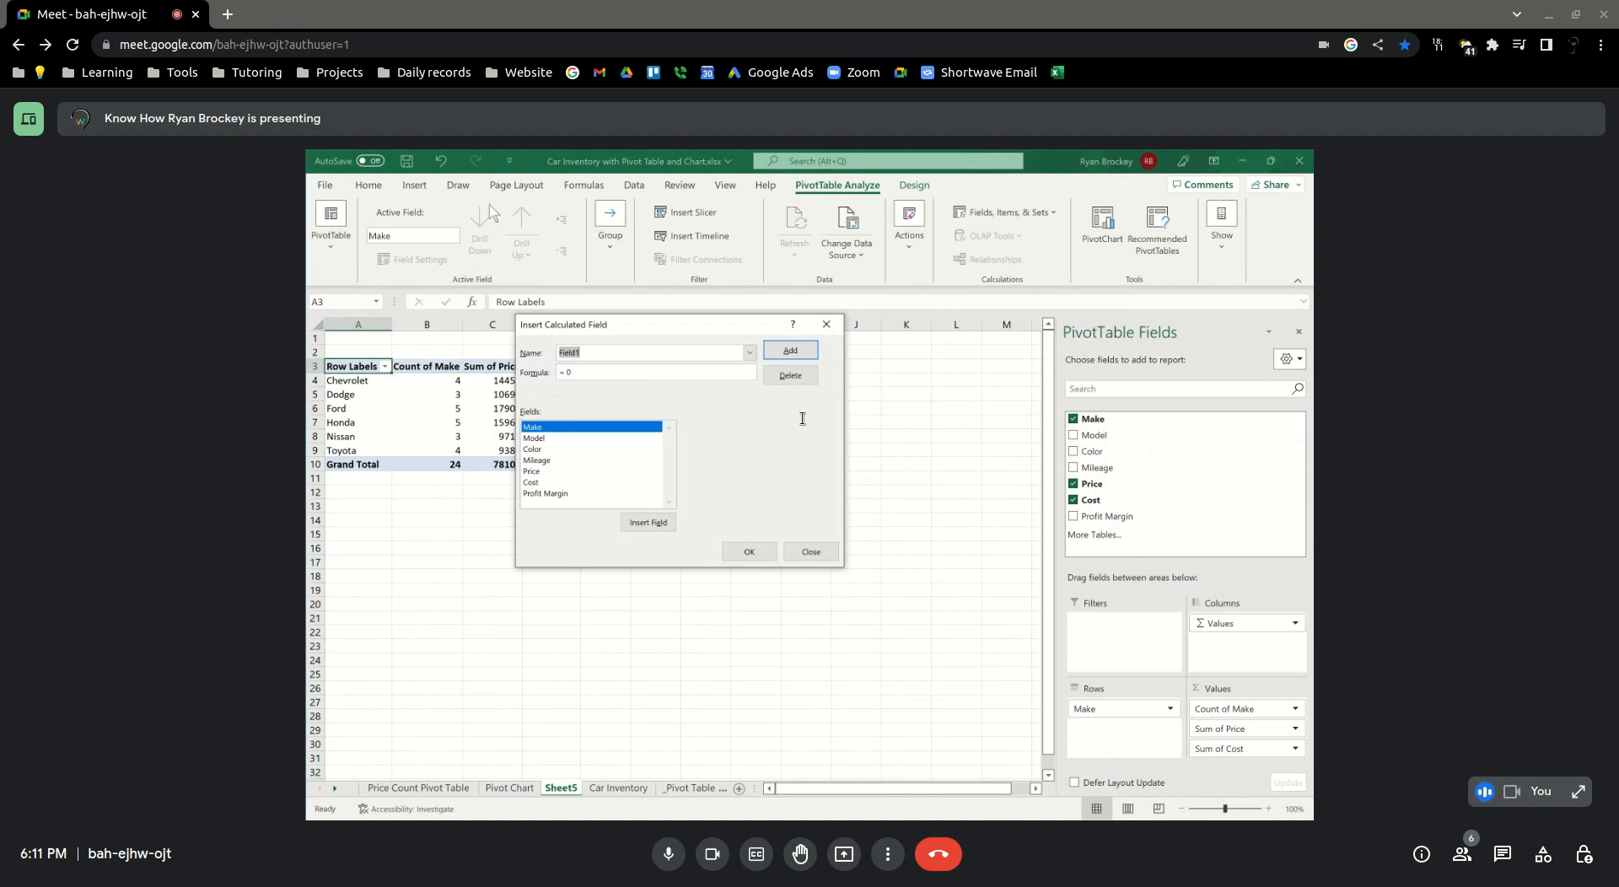
drag(609, 331, 650, 430)
click(635, 448)
text(Profit Margin)
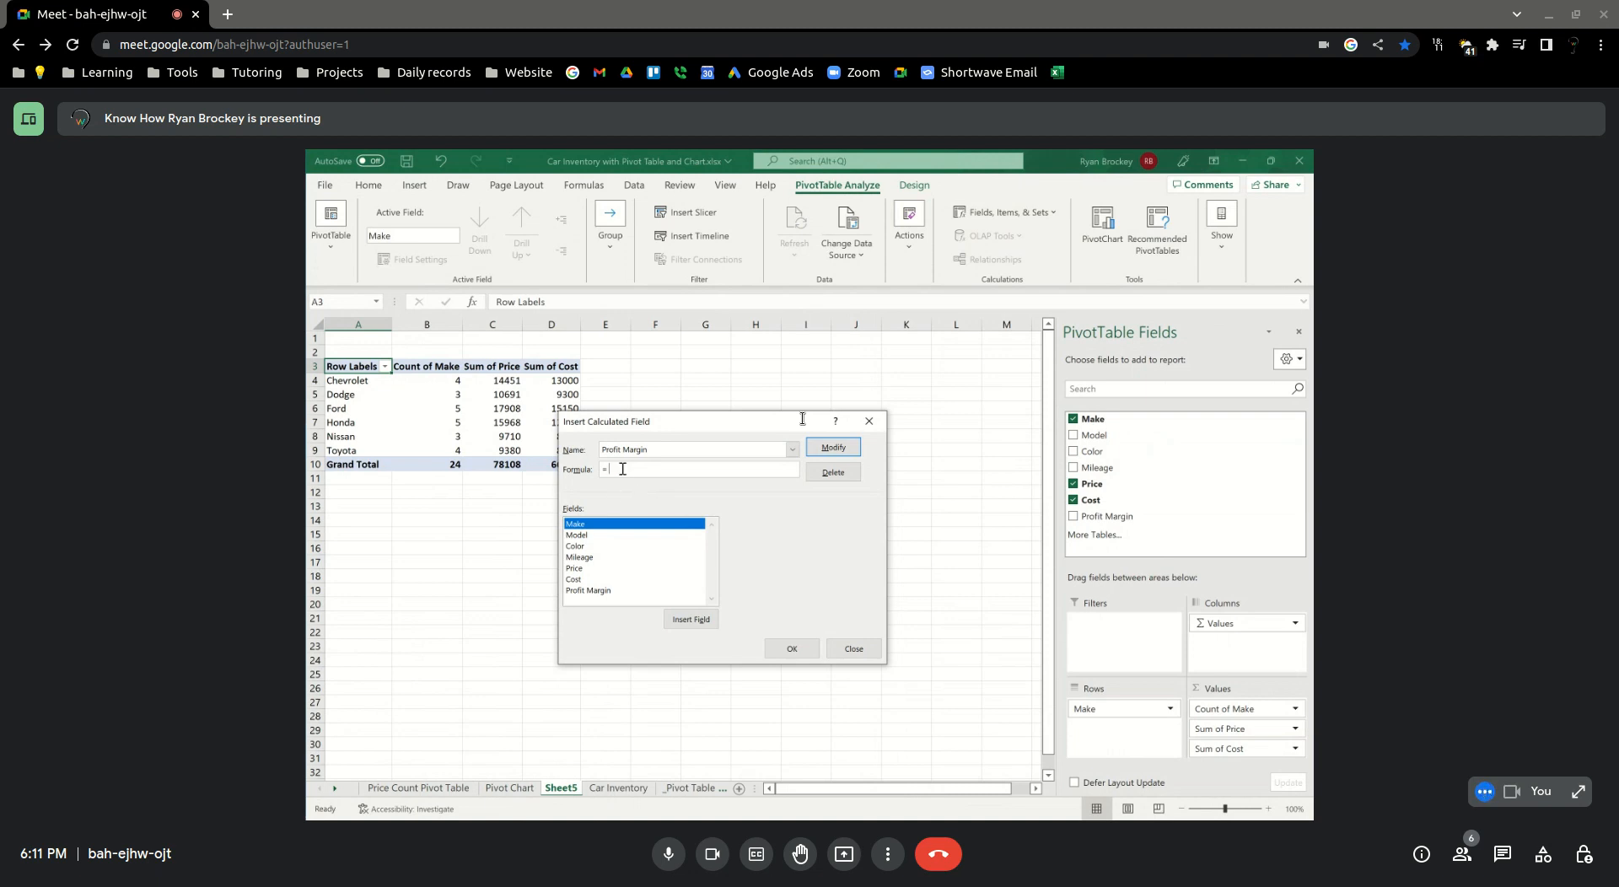
Define the Profit Margin calculated field's formula as Price minus Cost and apply the modification
click(576, 569)
click(690, 619)
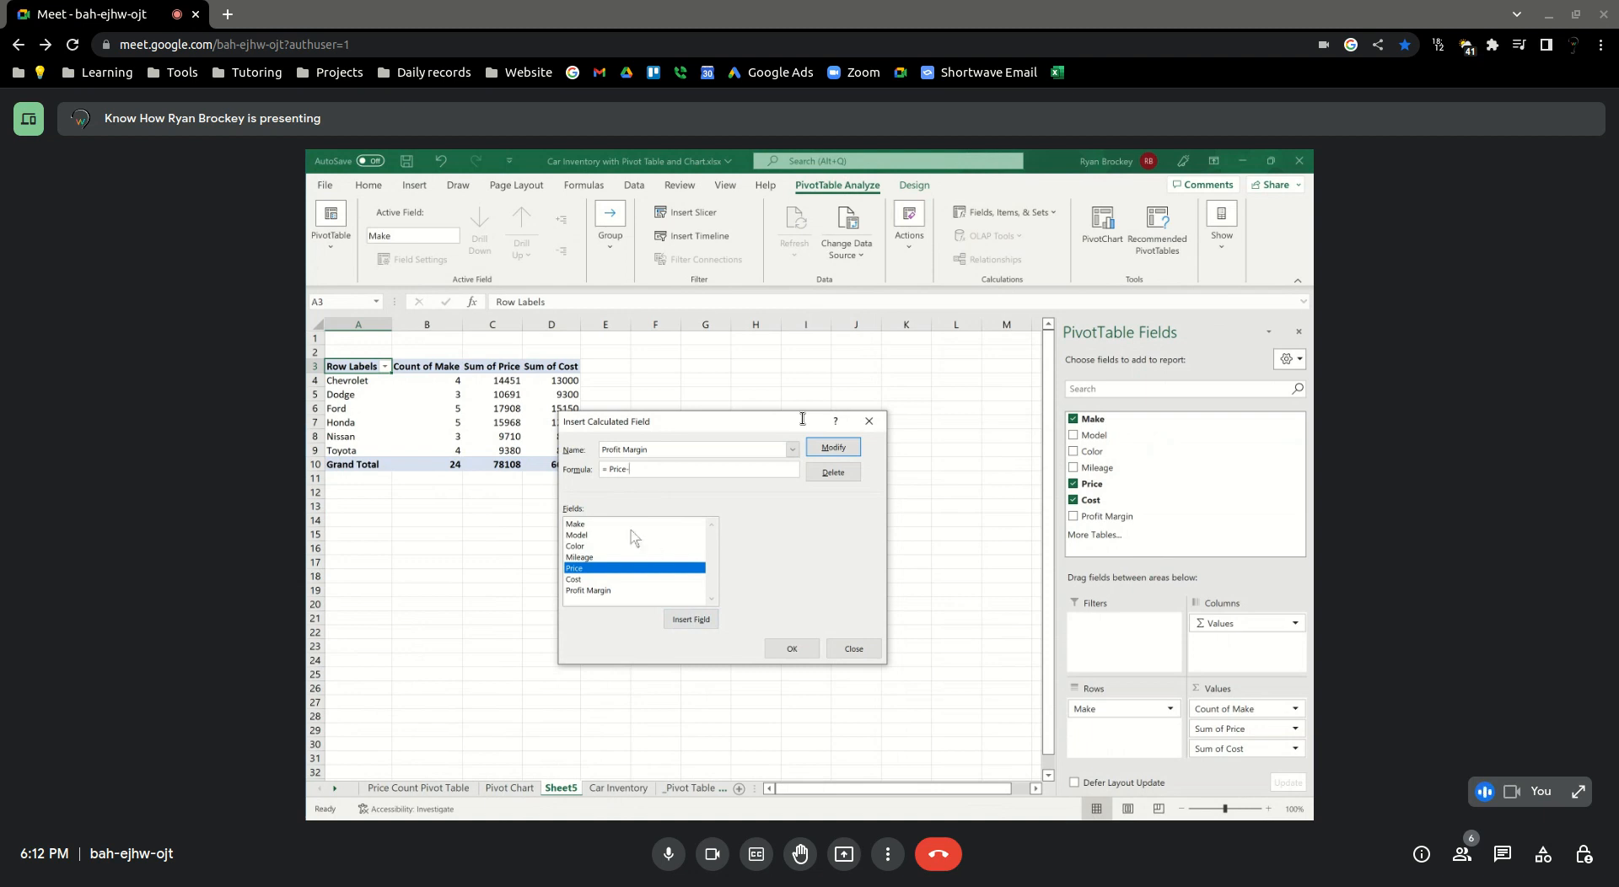
click(591, 579)
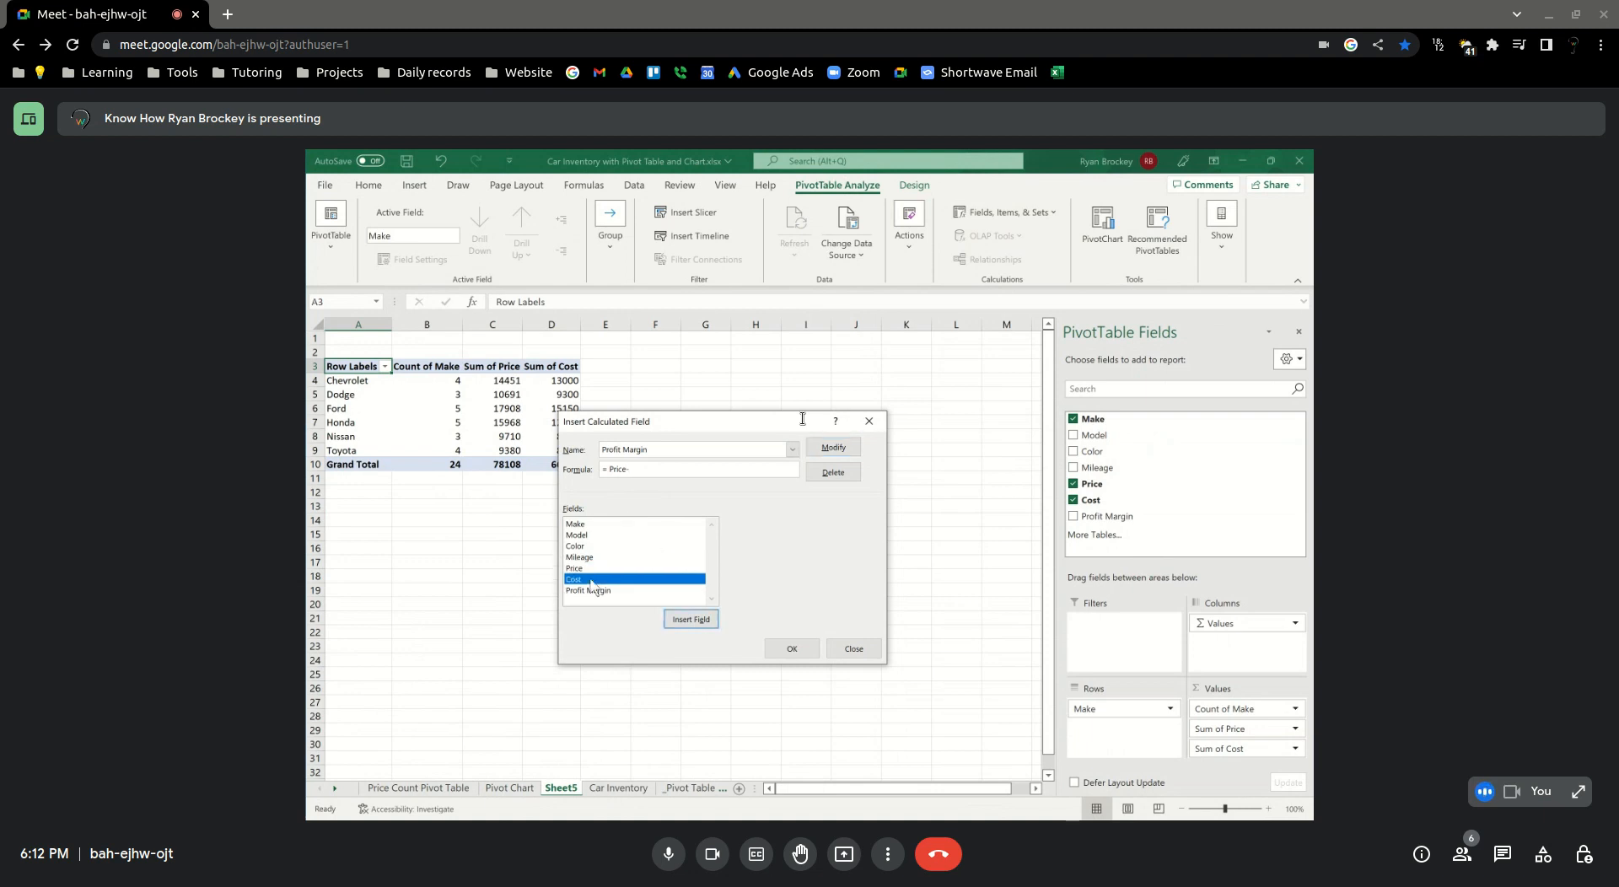
double_click(591, 580)
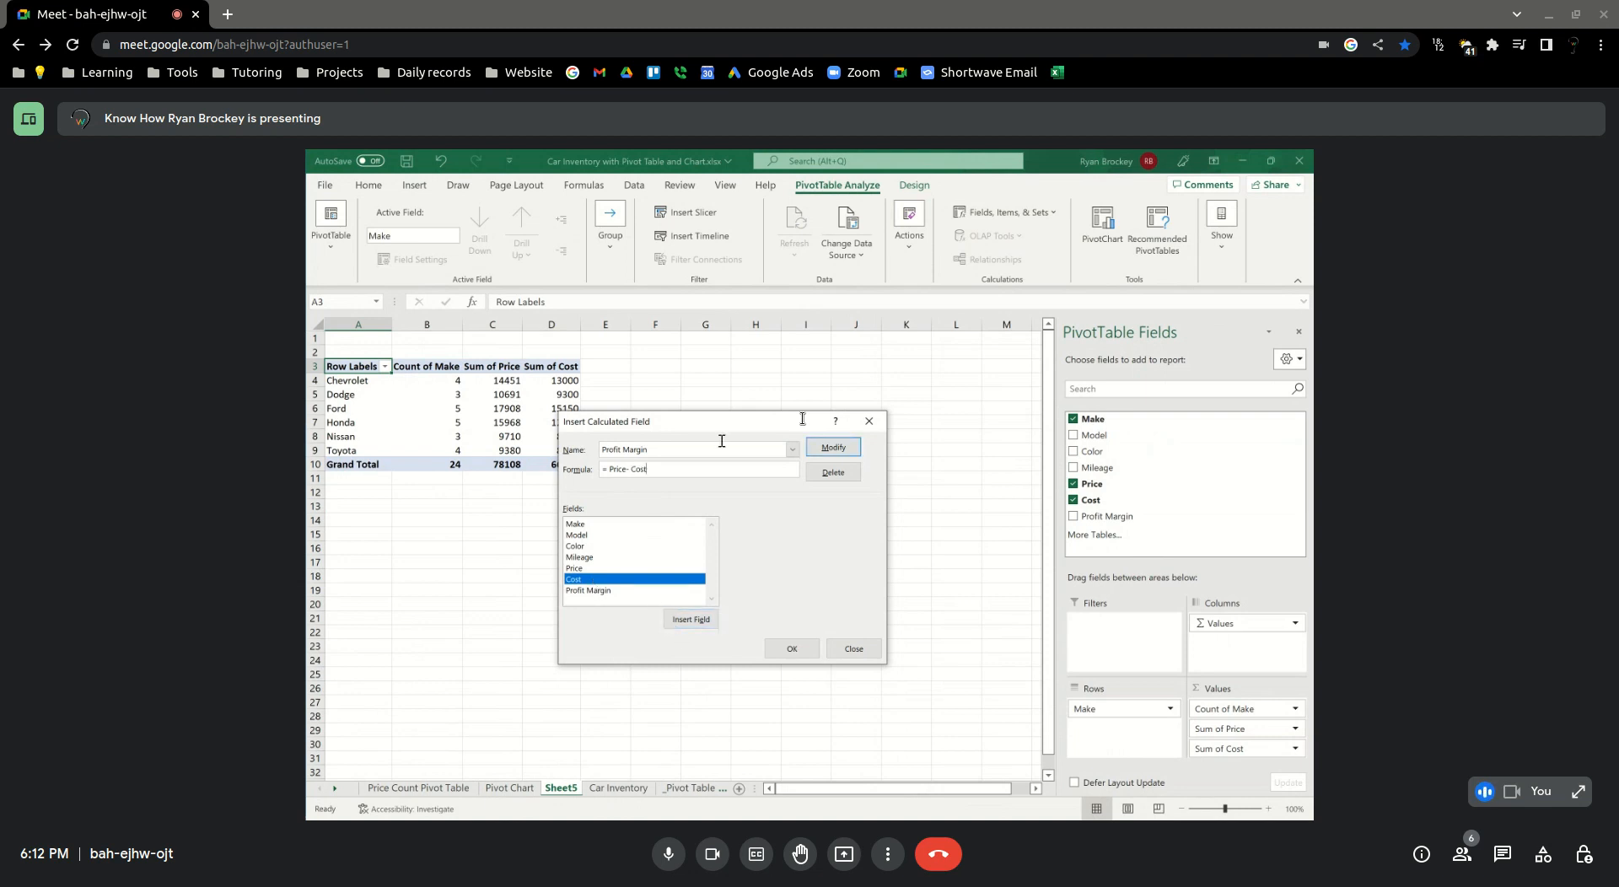
click(828, 450)
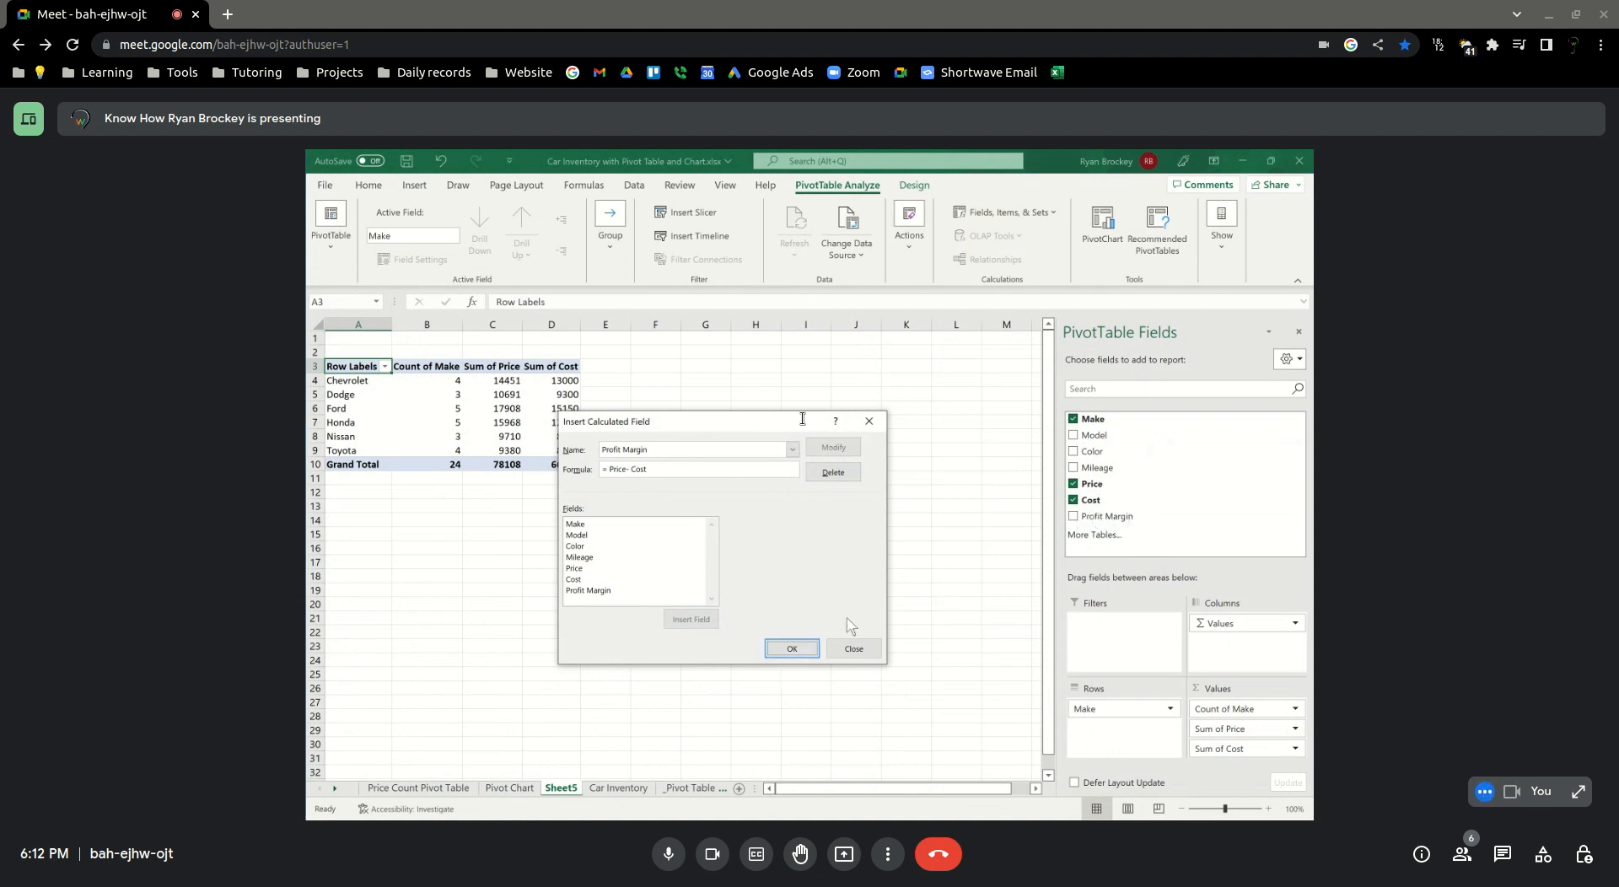
click(791, 649)
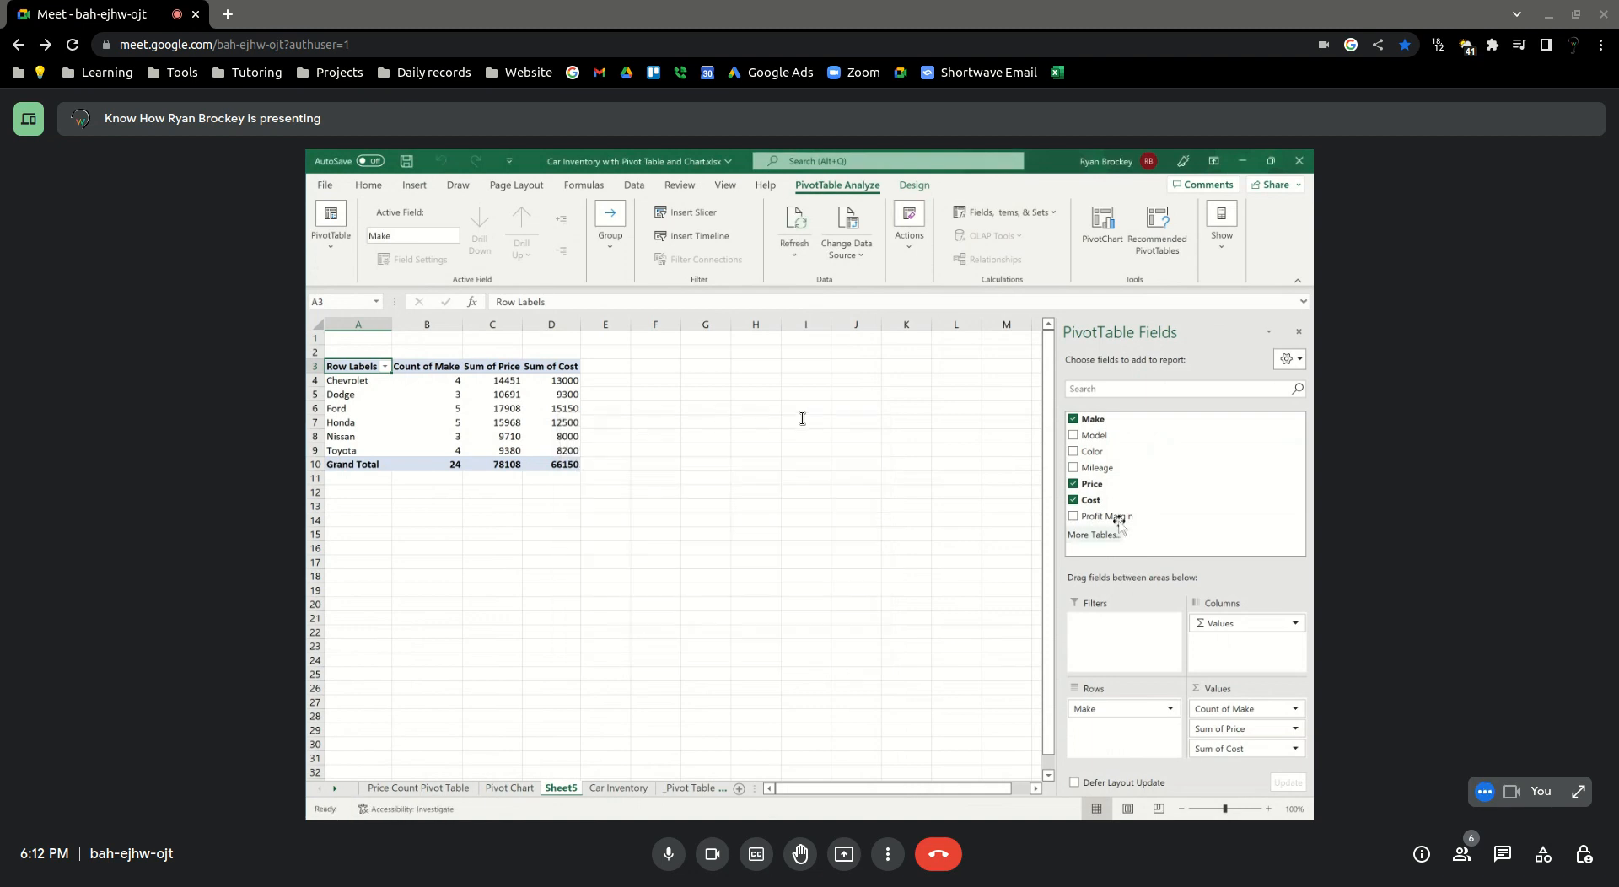
Add Profit Margin to the PivotTable values after Sum of Cost and check Chevrolet's price, cost and margin cells
drag(1088, 519, 1224, 759)
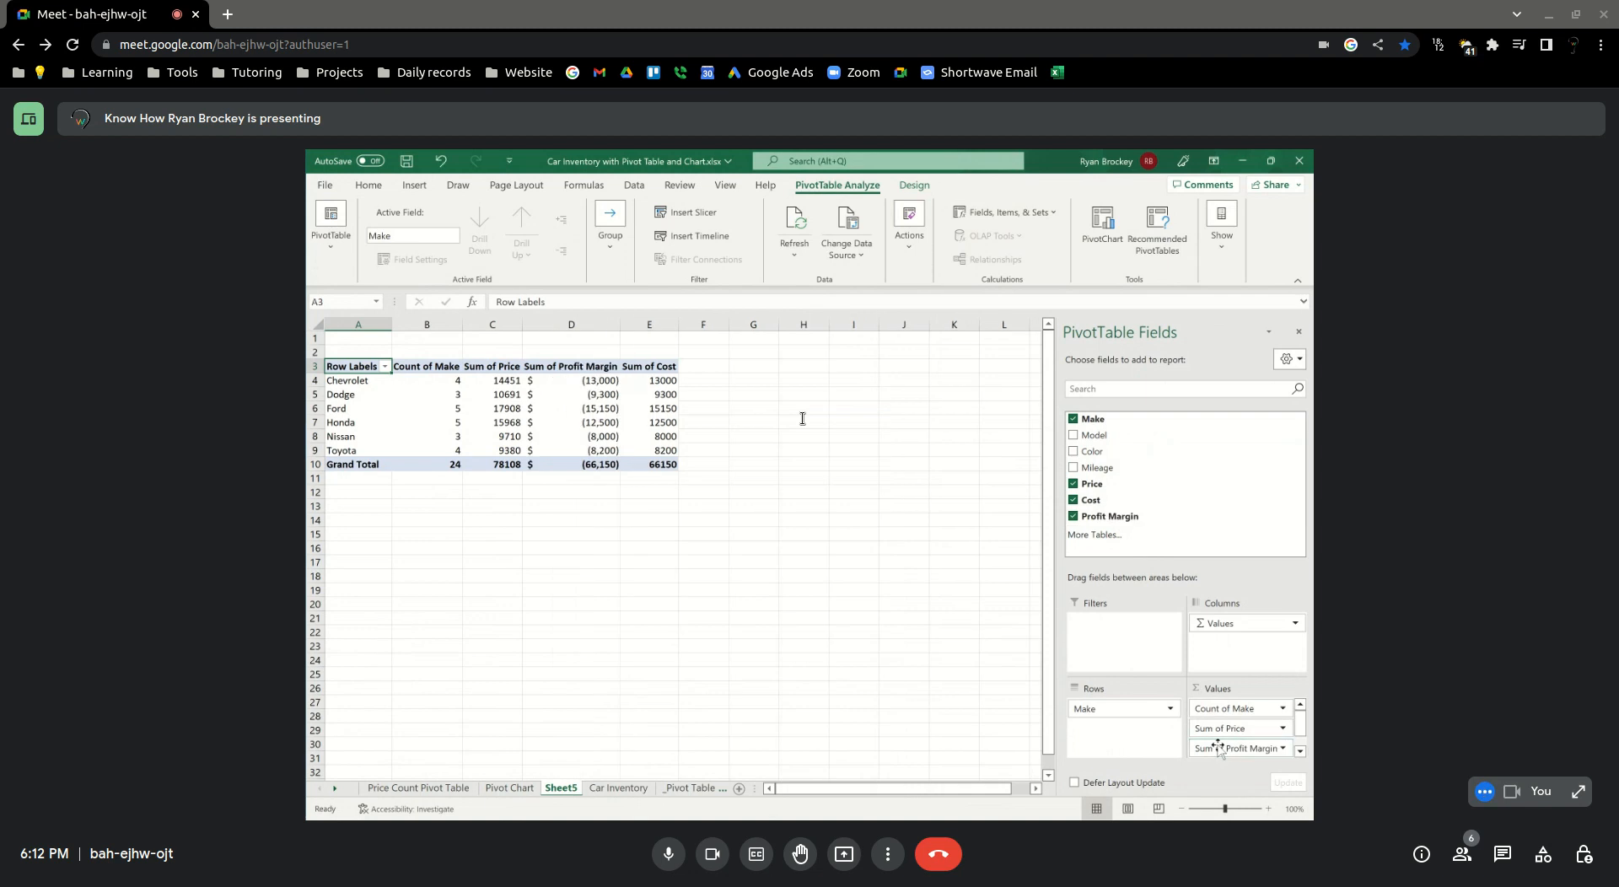
drag(1227, 749, 1225, 758)
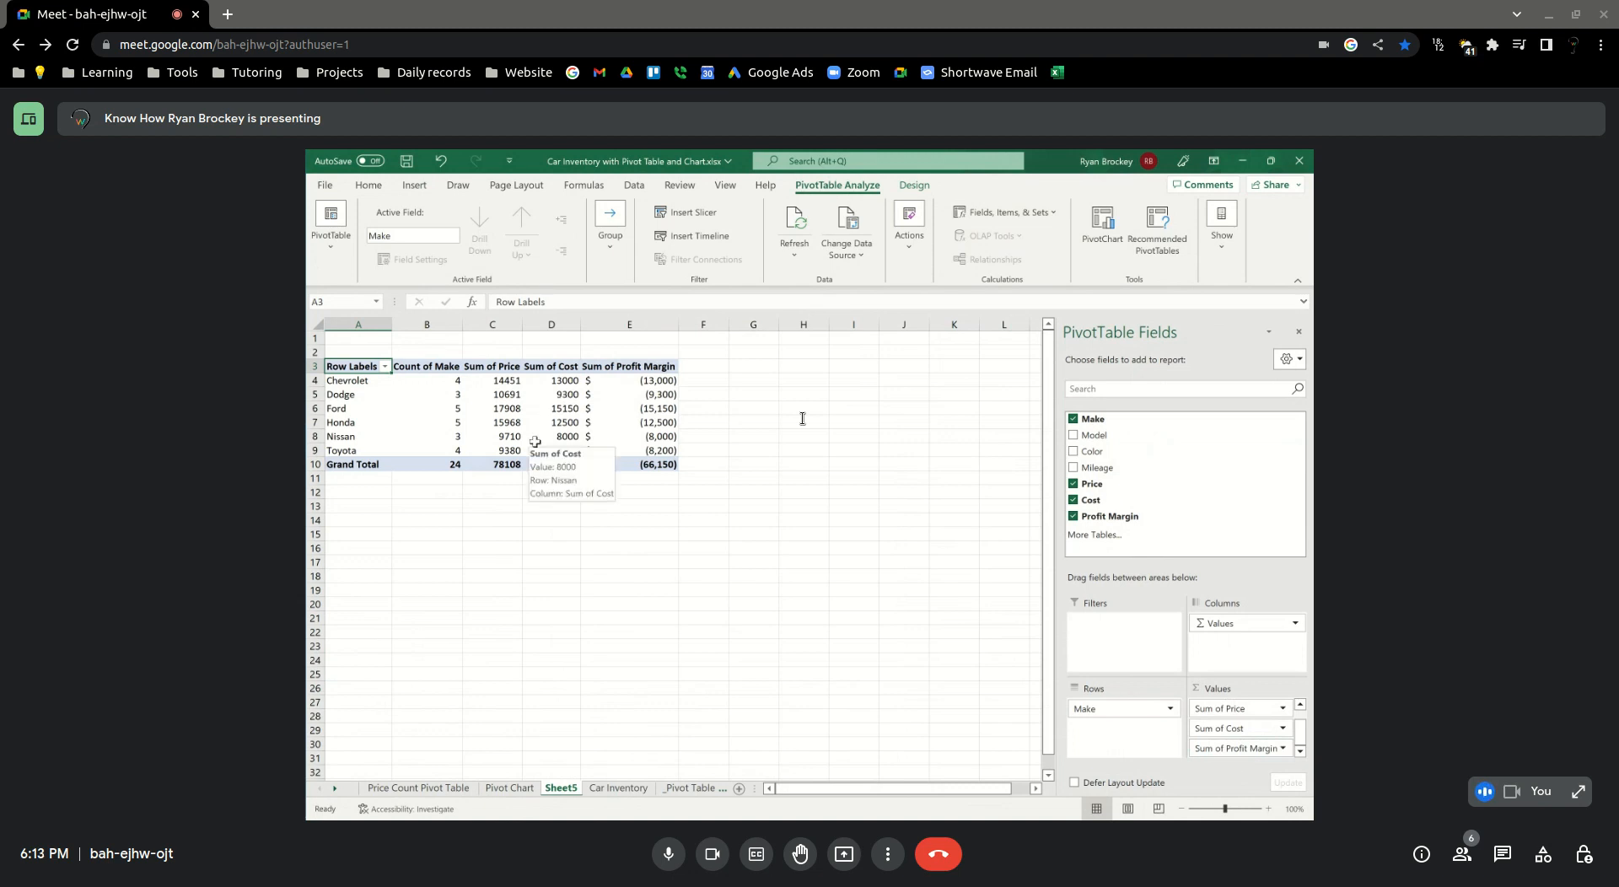
click(496, 379)
click(550, 381)
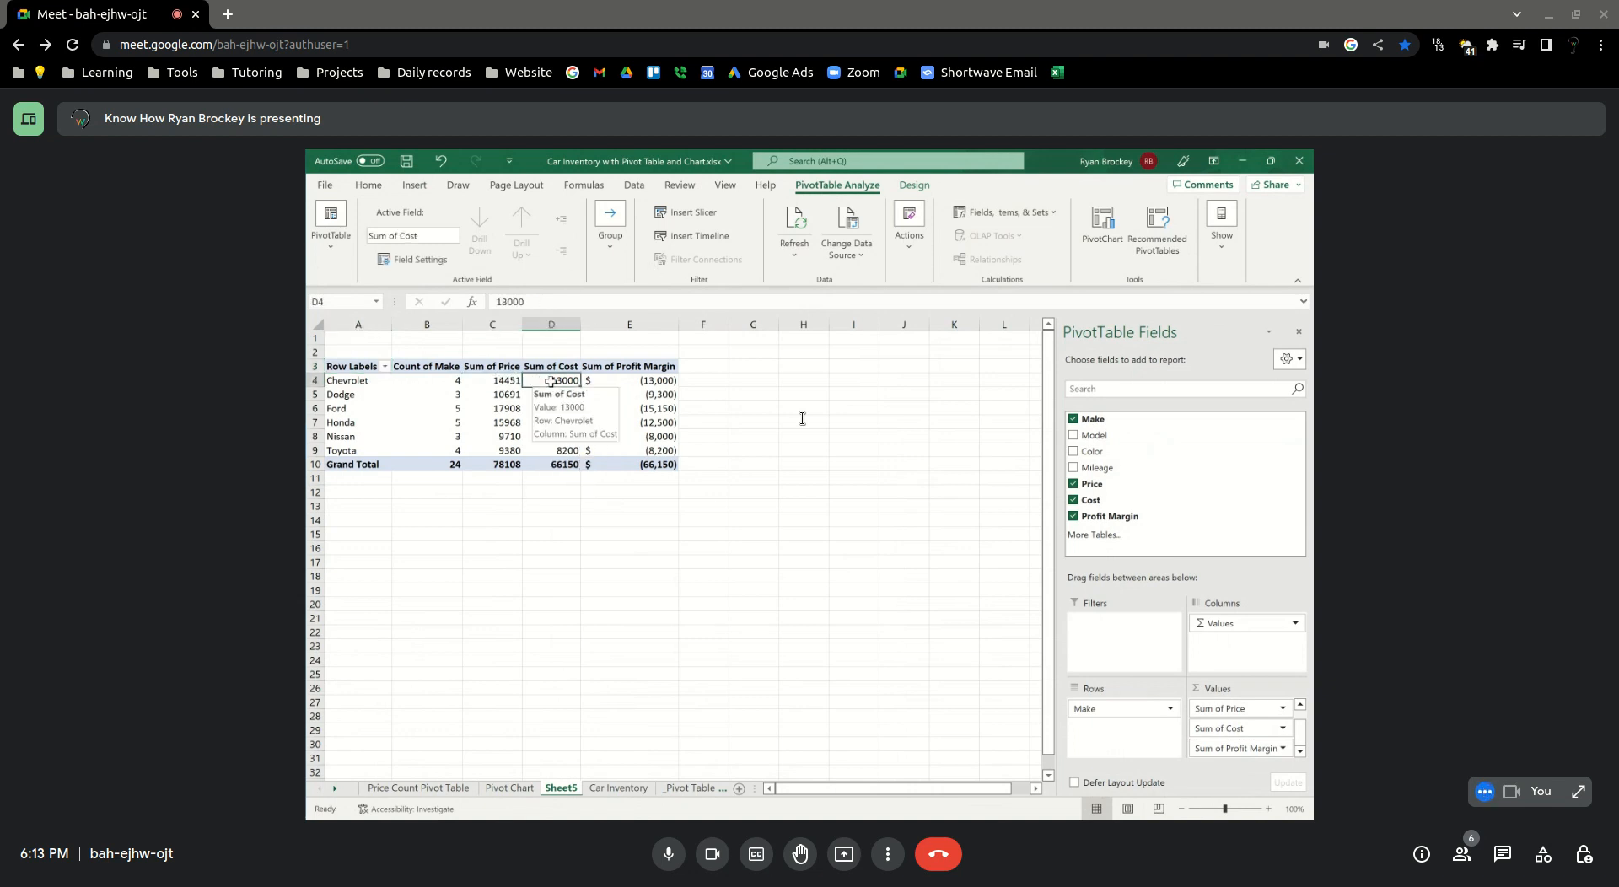
click(661, 381)
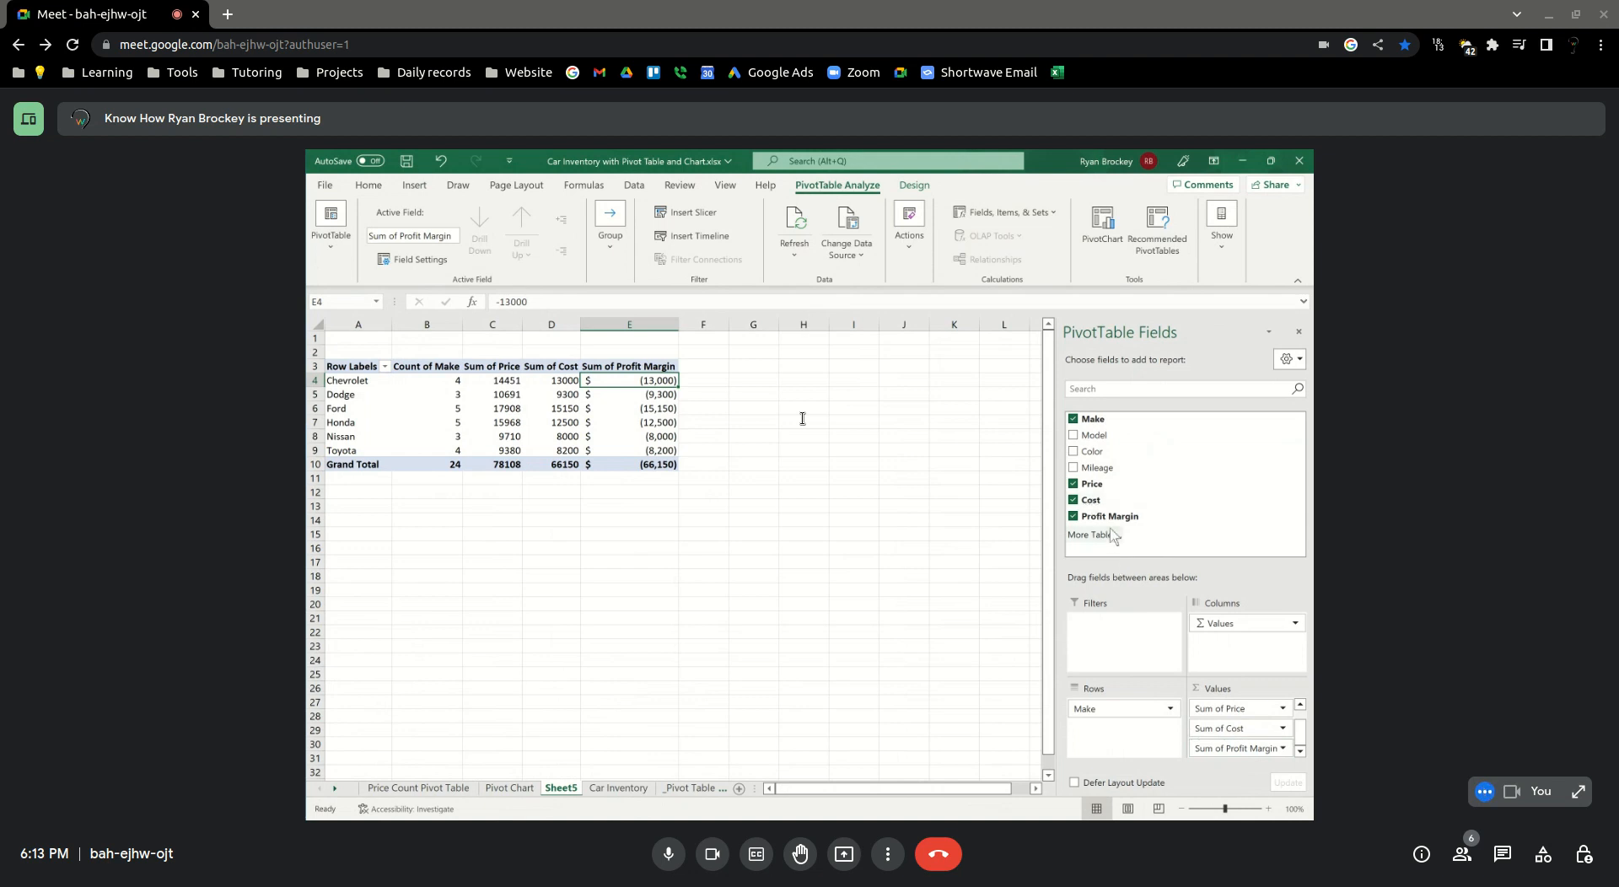
Compare with the _Pivot Table sheet, and remove Profit Margin from the Sheet5 PivotTable
click(691, 787)
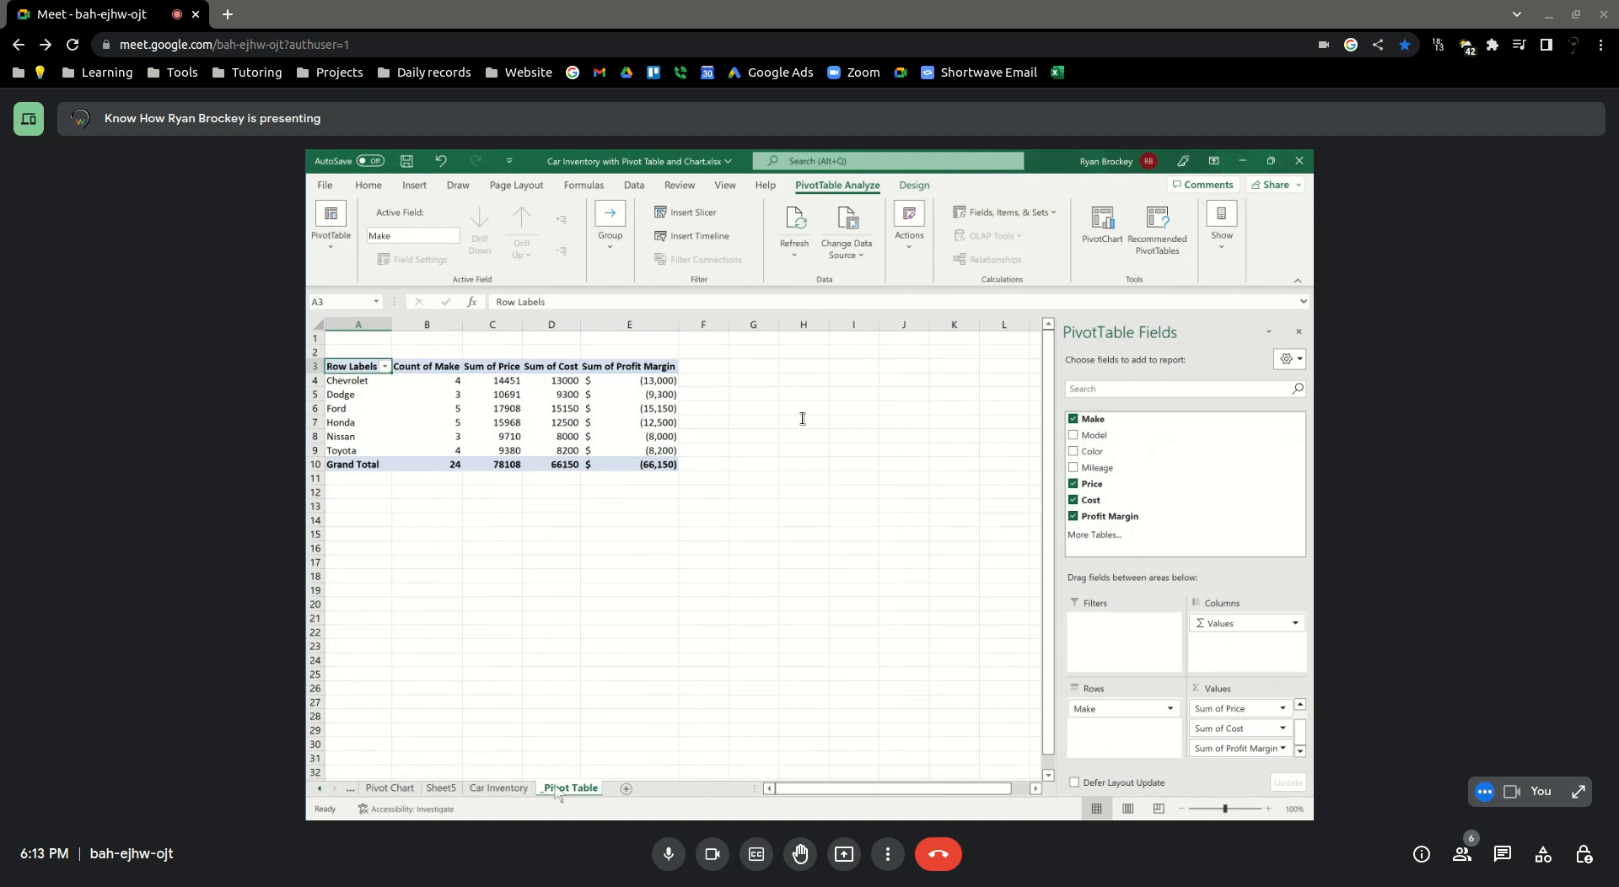
click(441, 787)
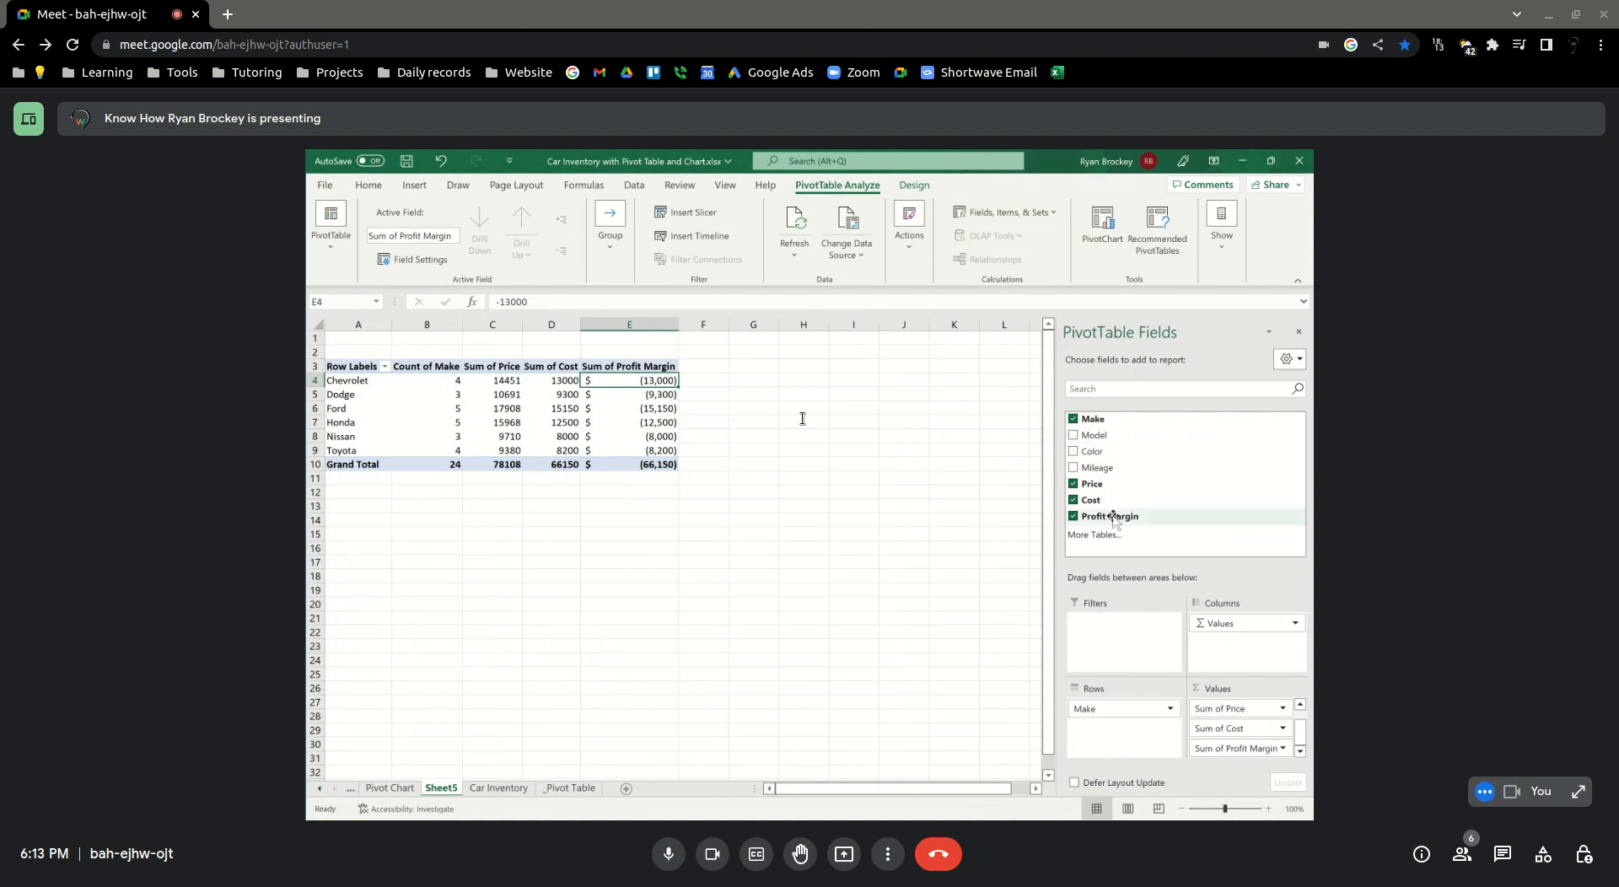
click(1073, 516)
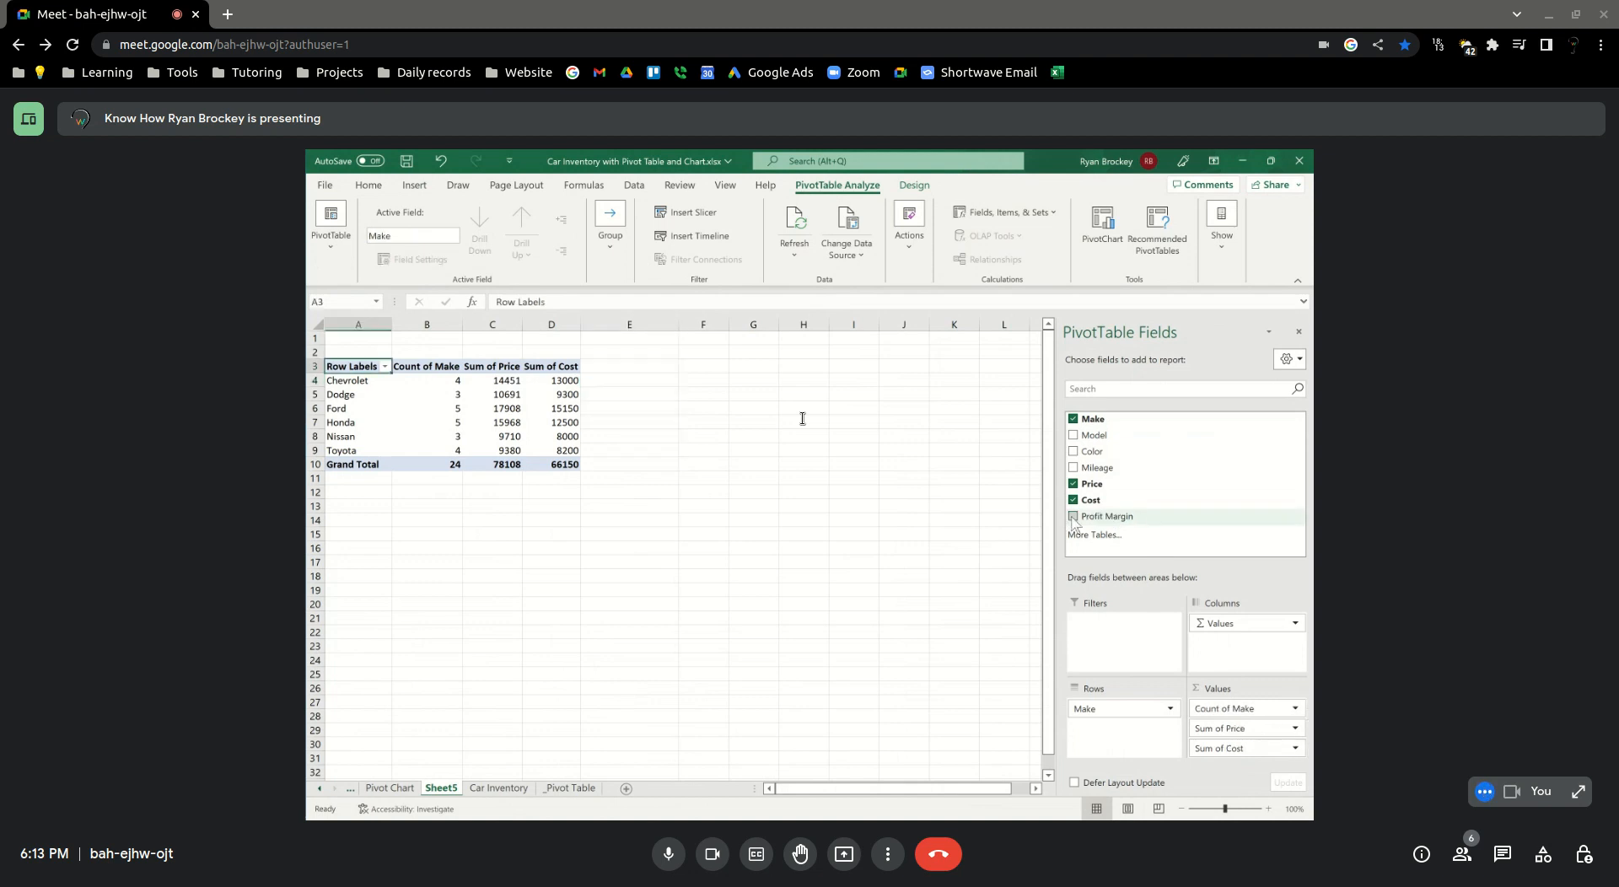
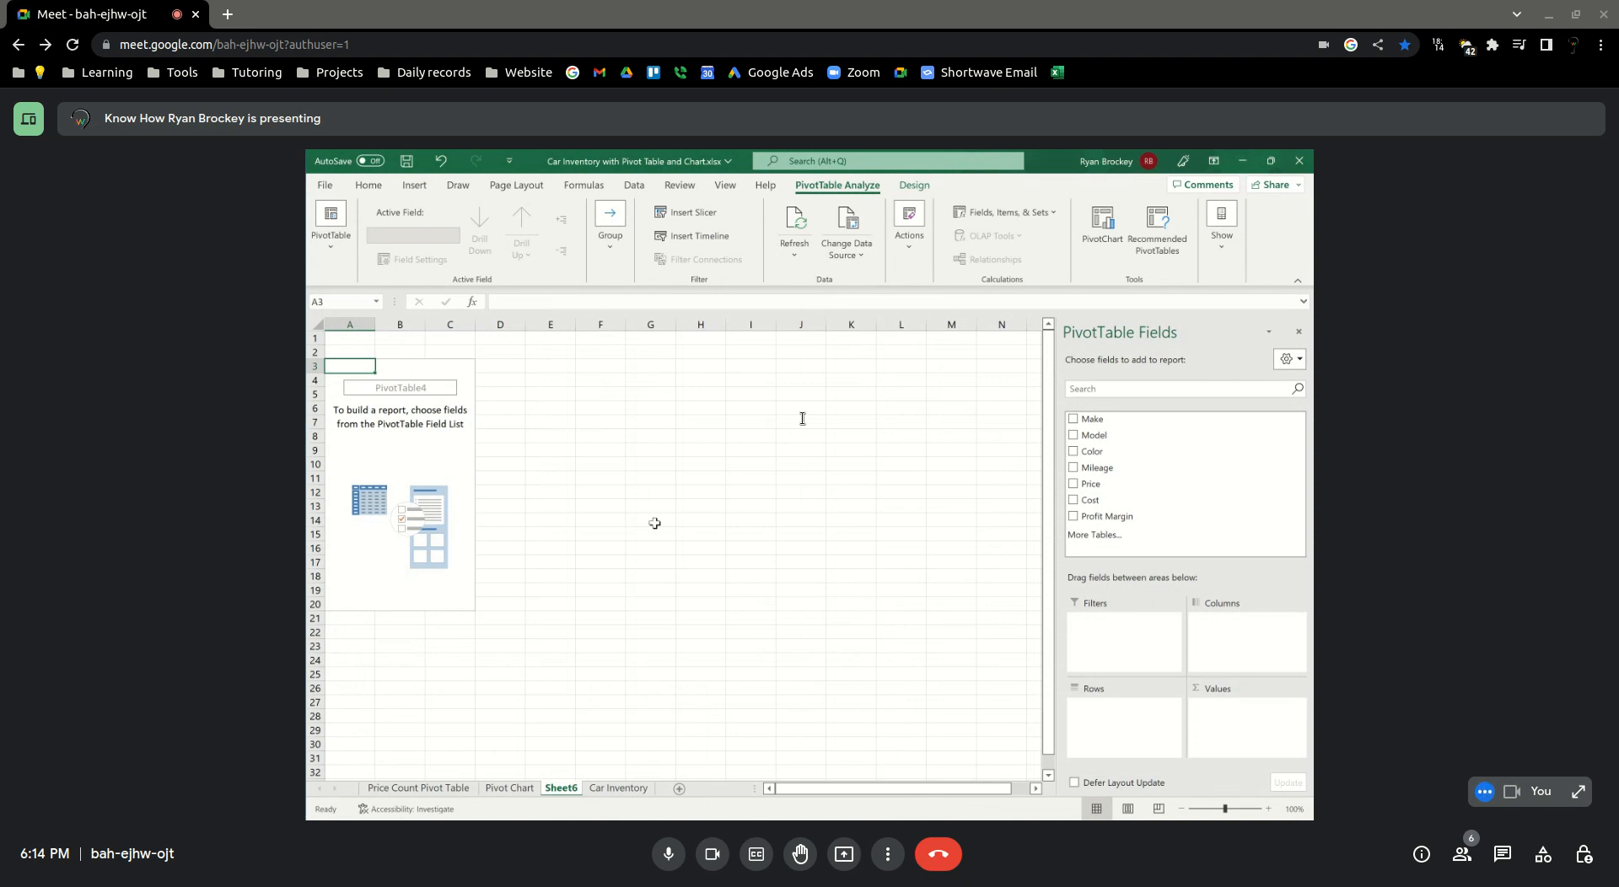
Lay out the Sheet6 PivotTable with Make as rows and the sums of Price and Cost as values
drag(1111, 419, 1099, 730)
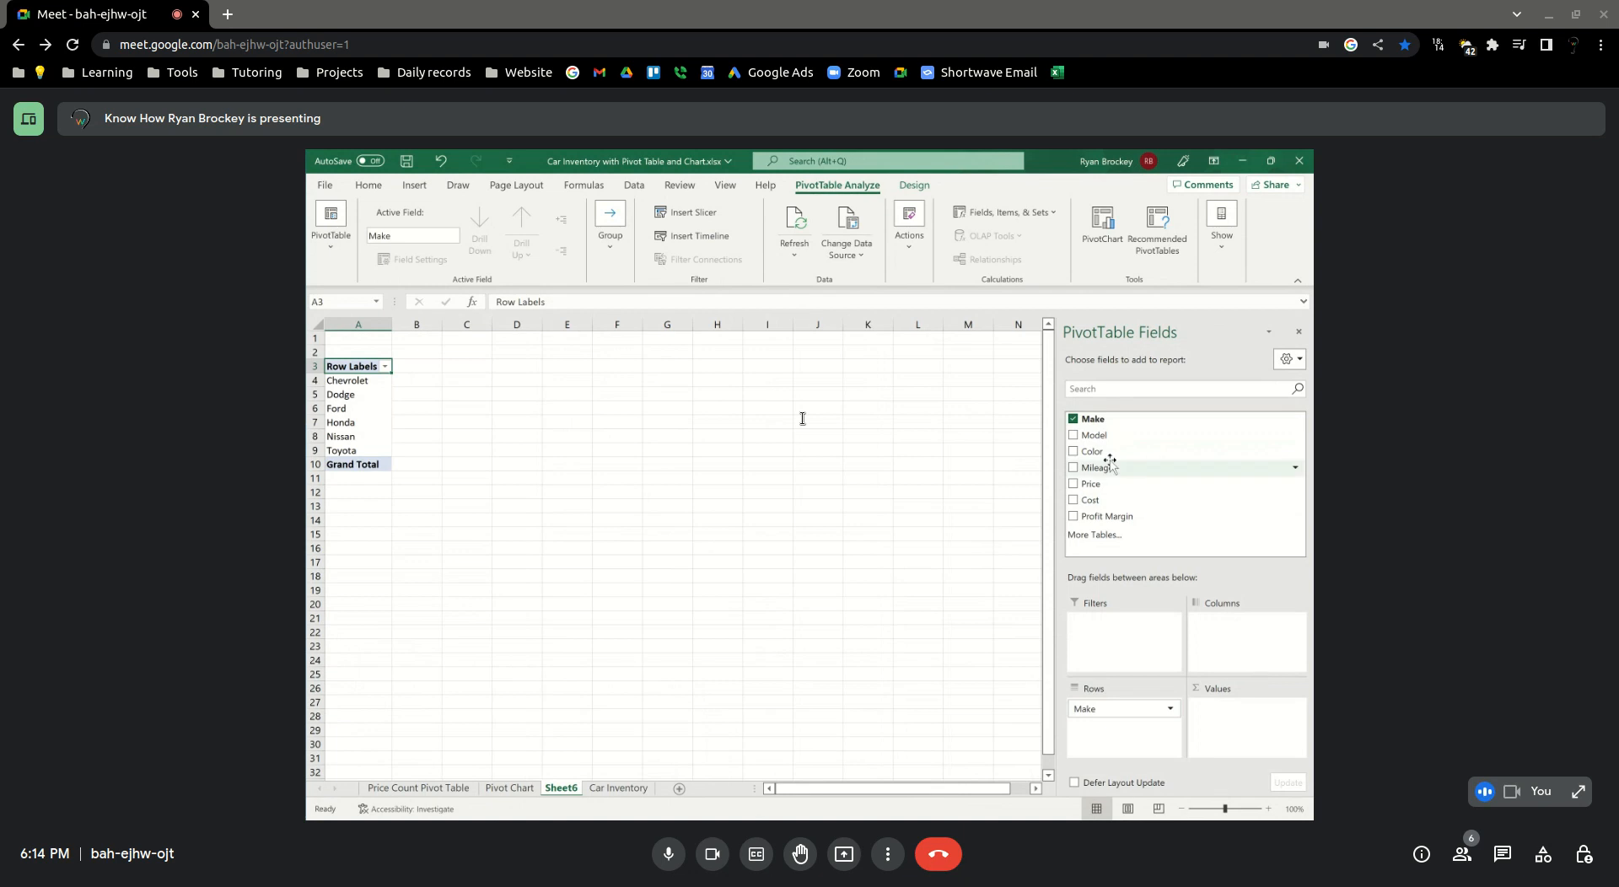
drag(1088, 485, 1277, 717)
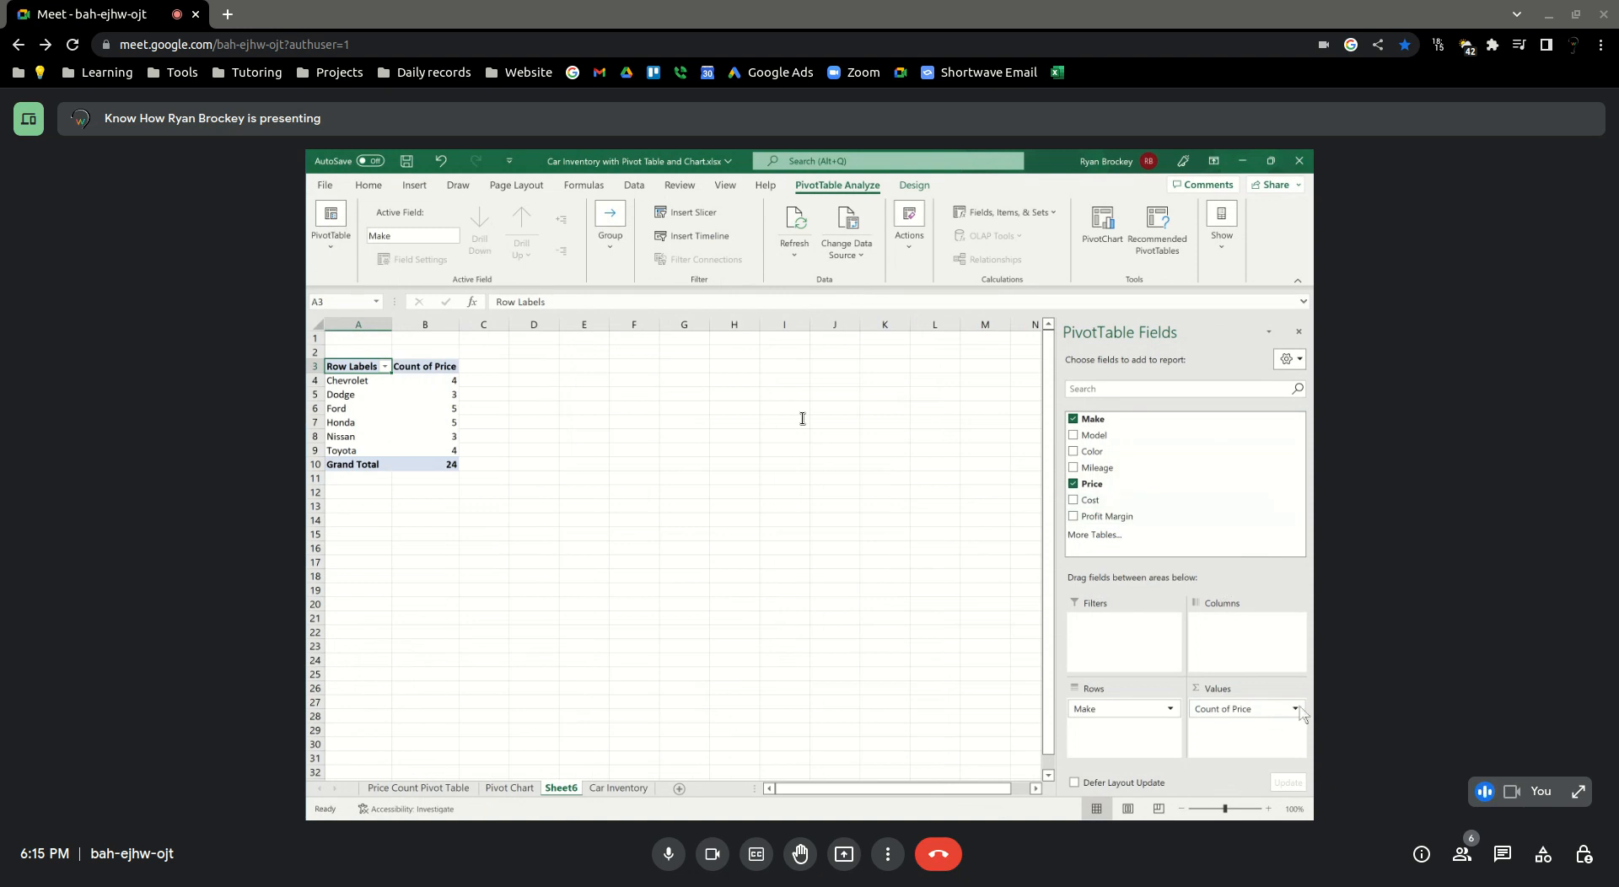
click(1296, 709)
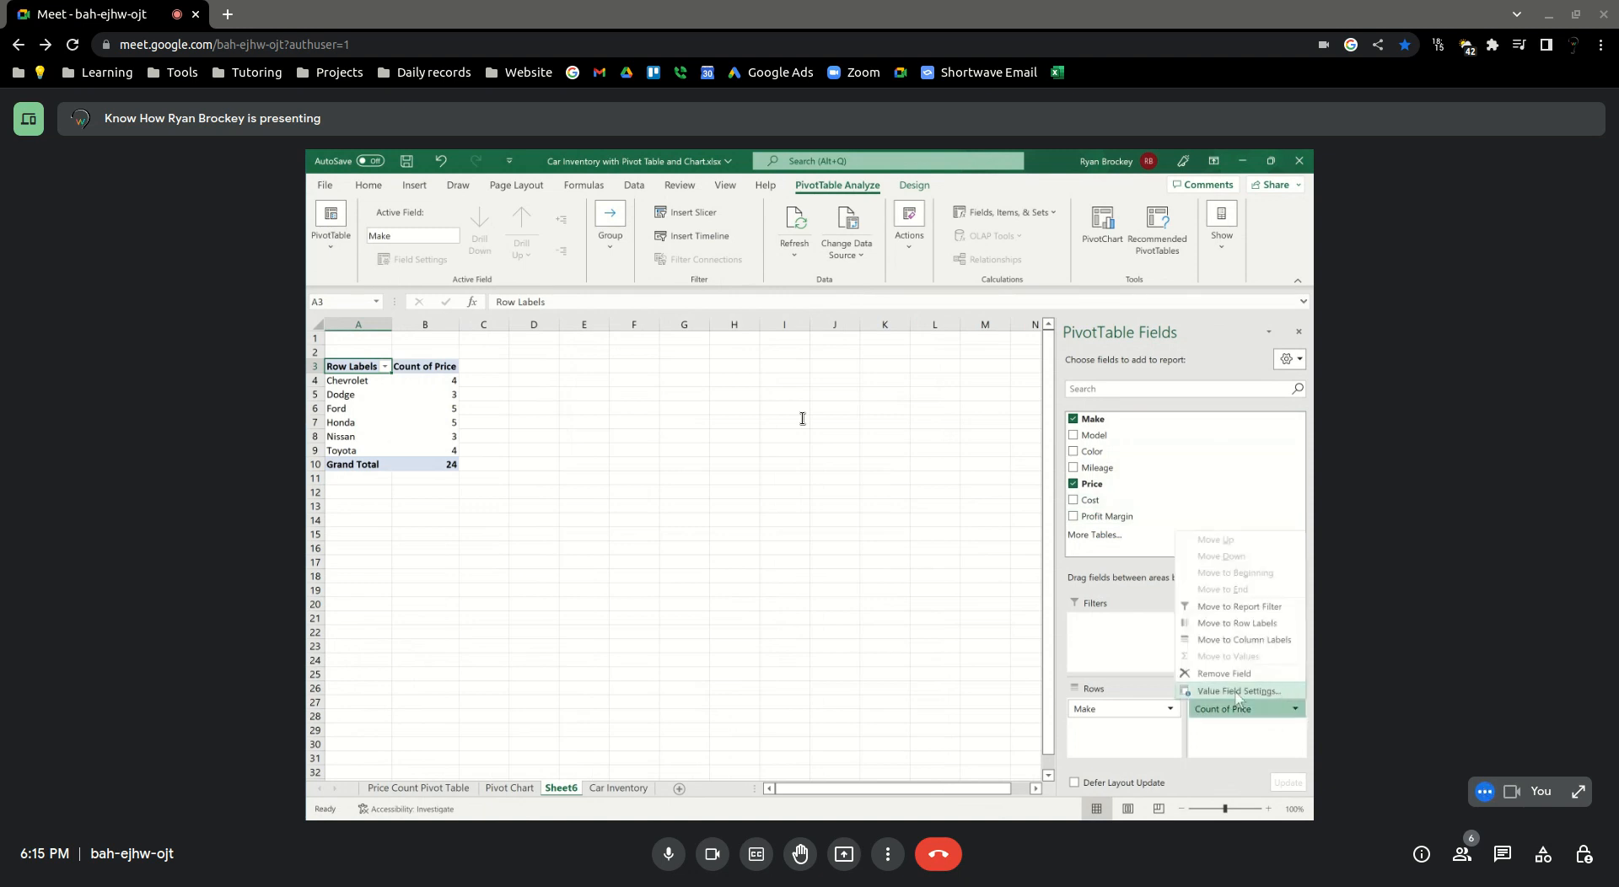
click(1236, 691)
click(625, 554)
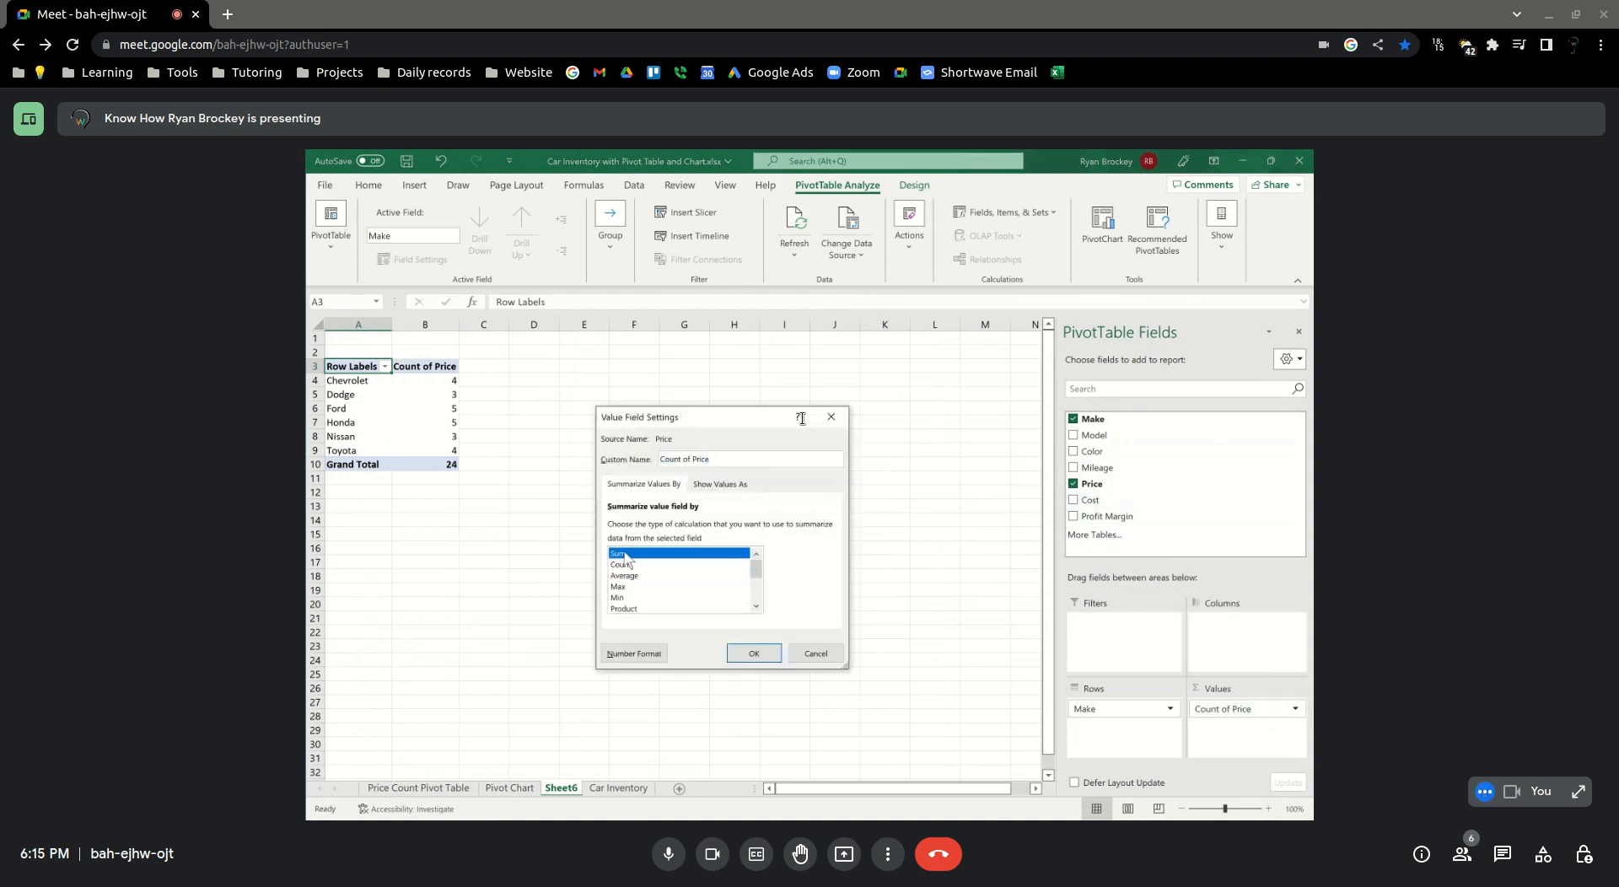
click(753, 655)
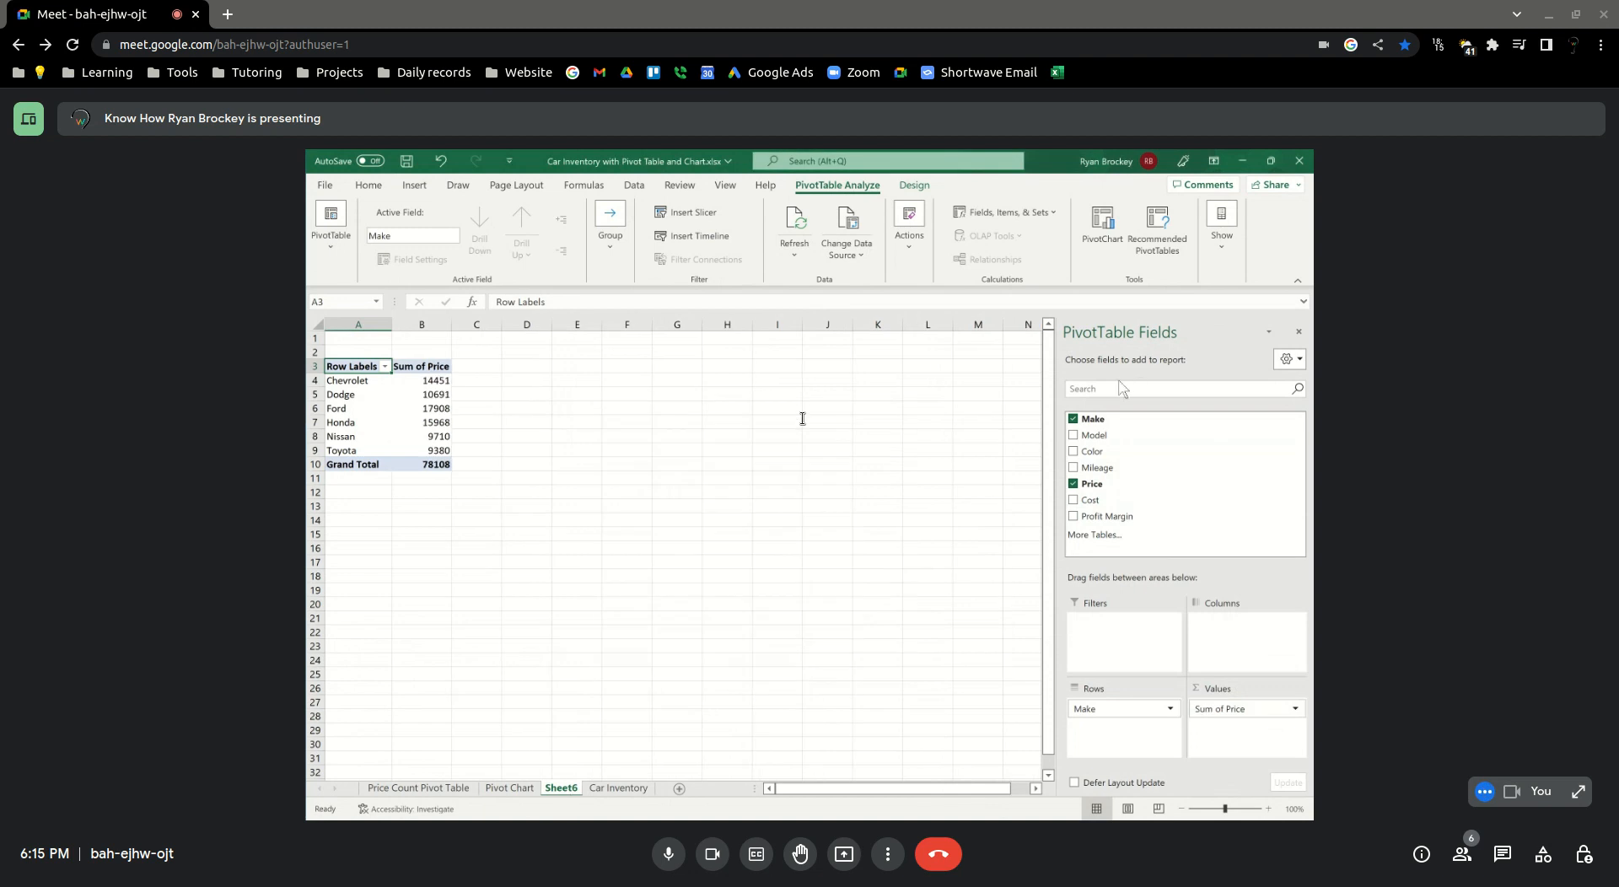
click(1074, 500)
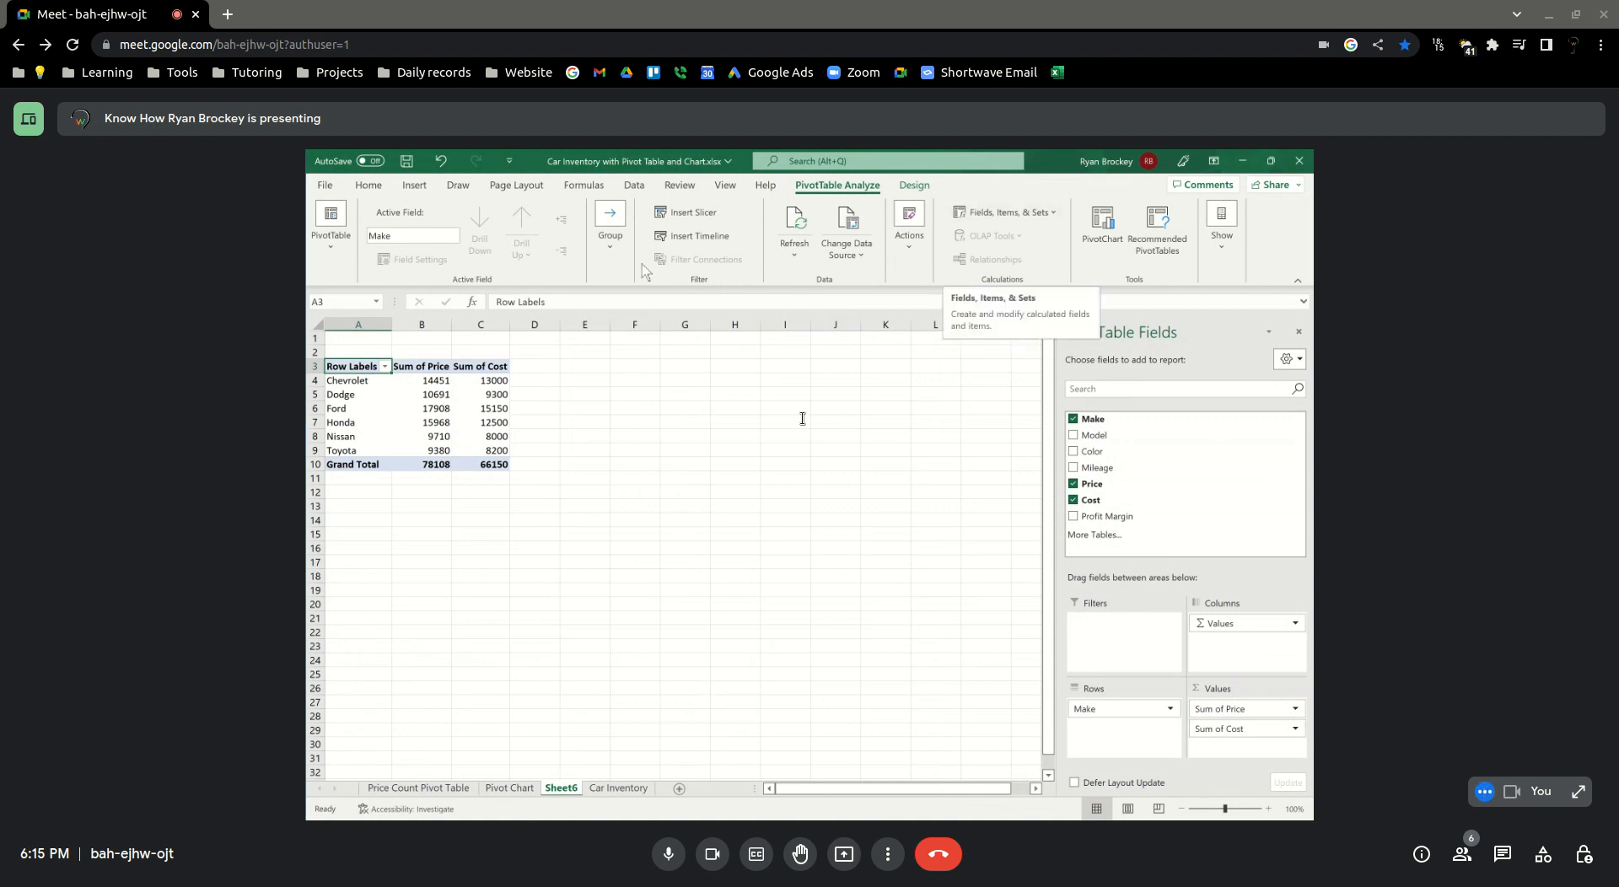
Start a calculated field for the Sheet6 PivotTable and give it the name Profit Margin
key(Down)
click(1003, 212)
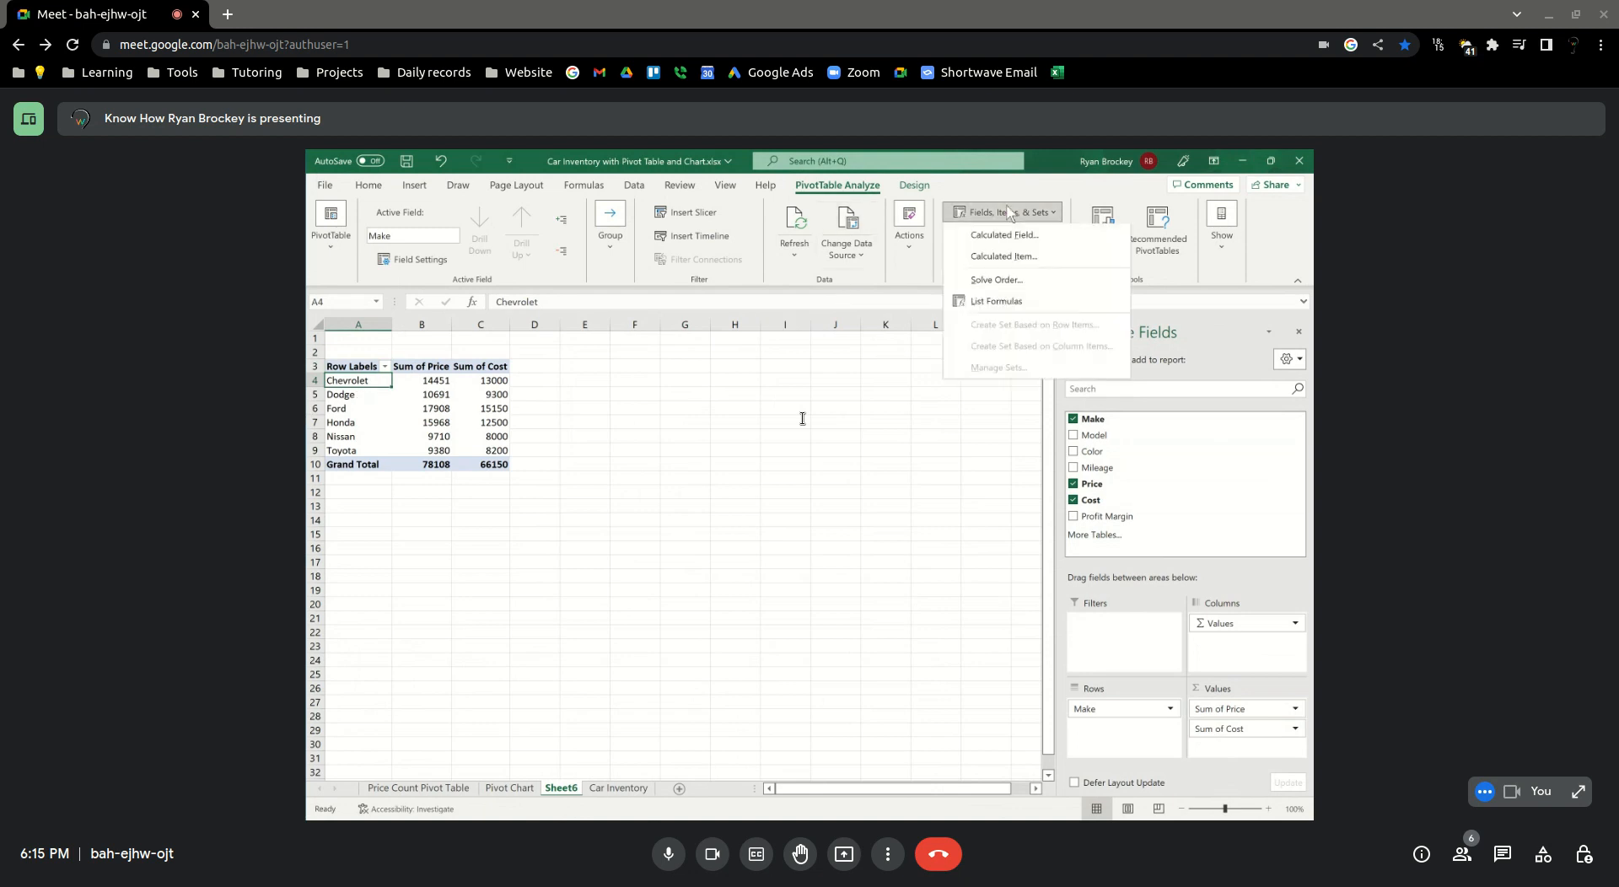
click(987, 231)
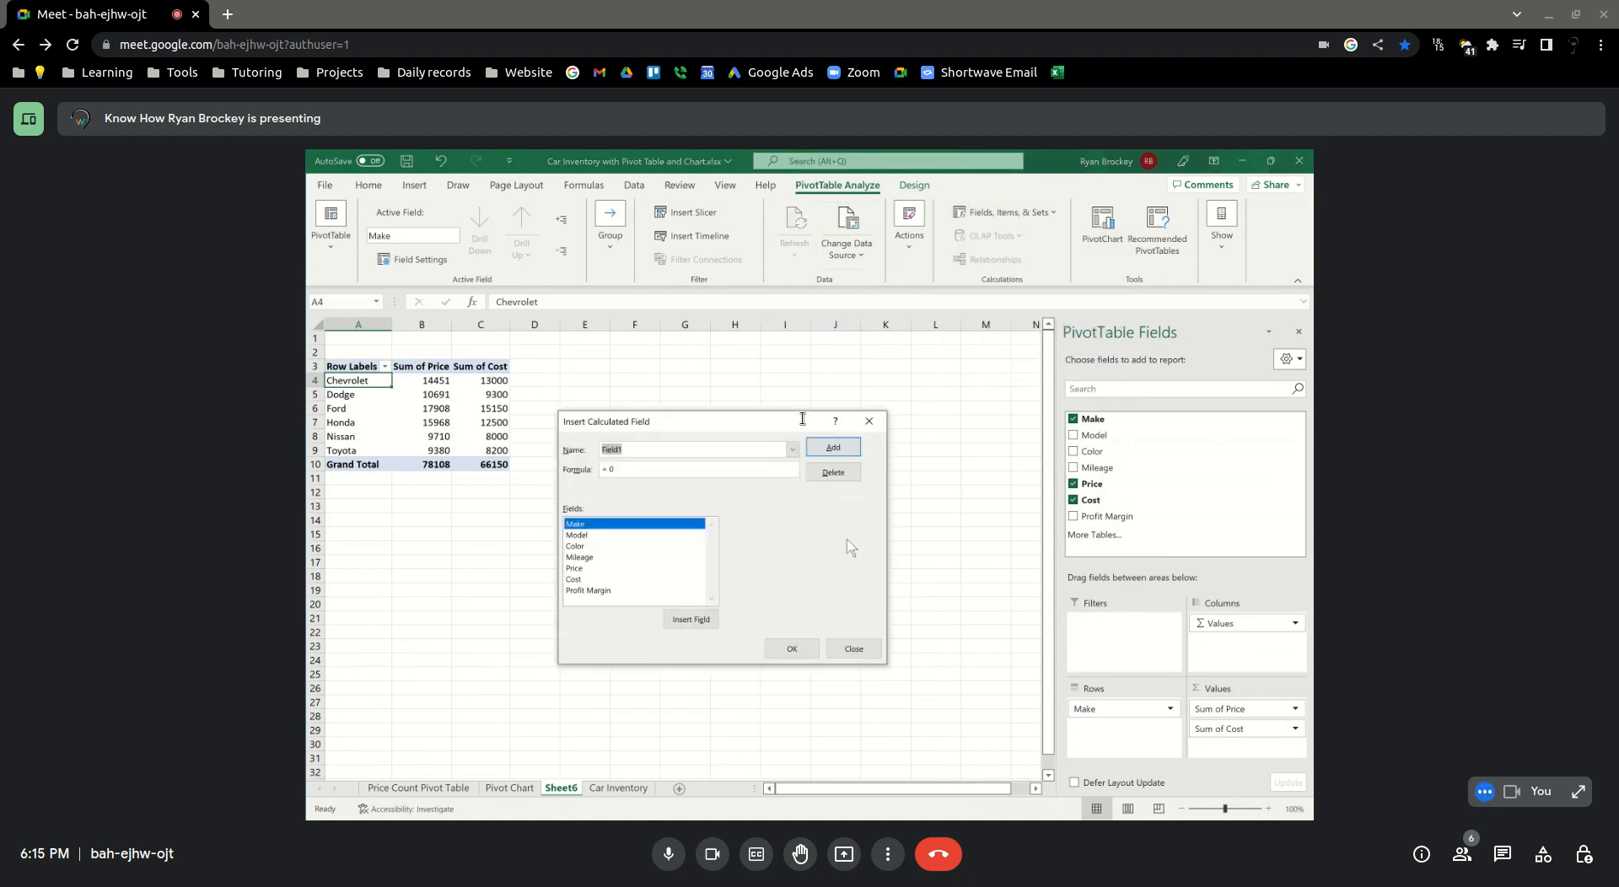
click(581, 590)
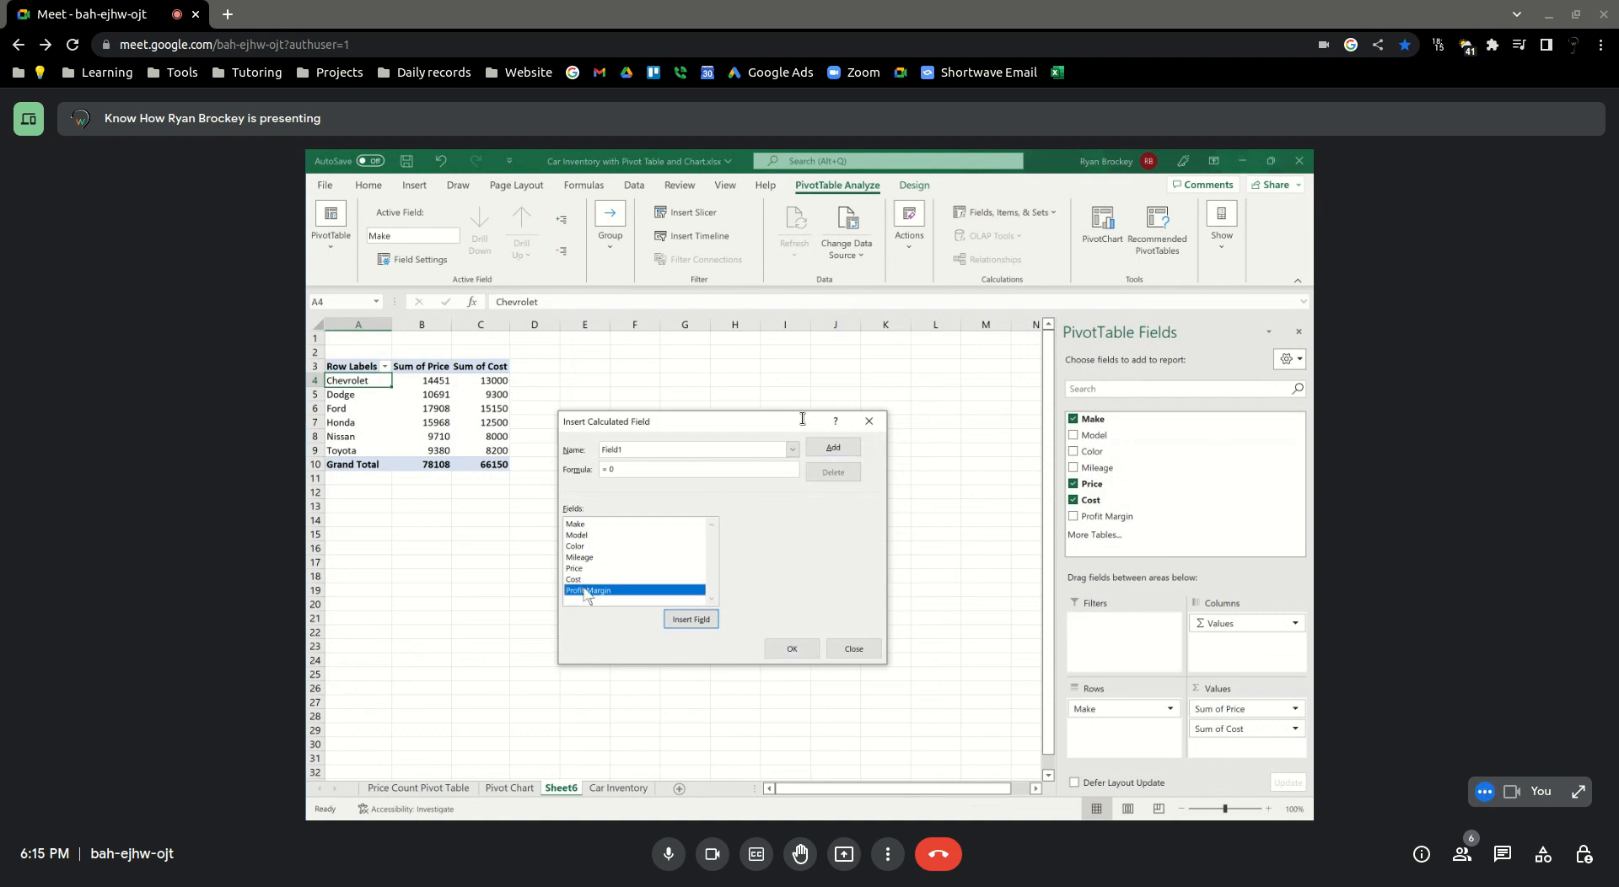
double_click(637, 448)
click(637, 448)
double_click(637, 446)
text(Profit Margin)
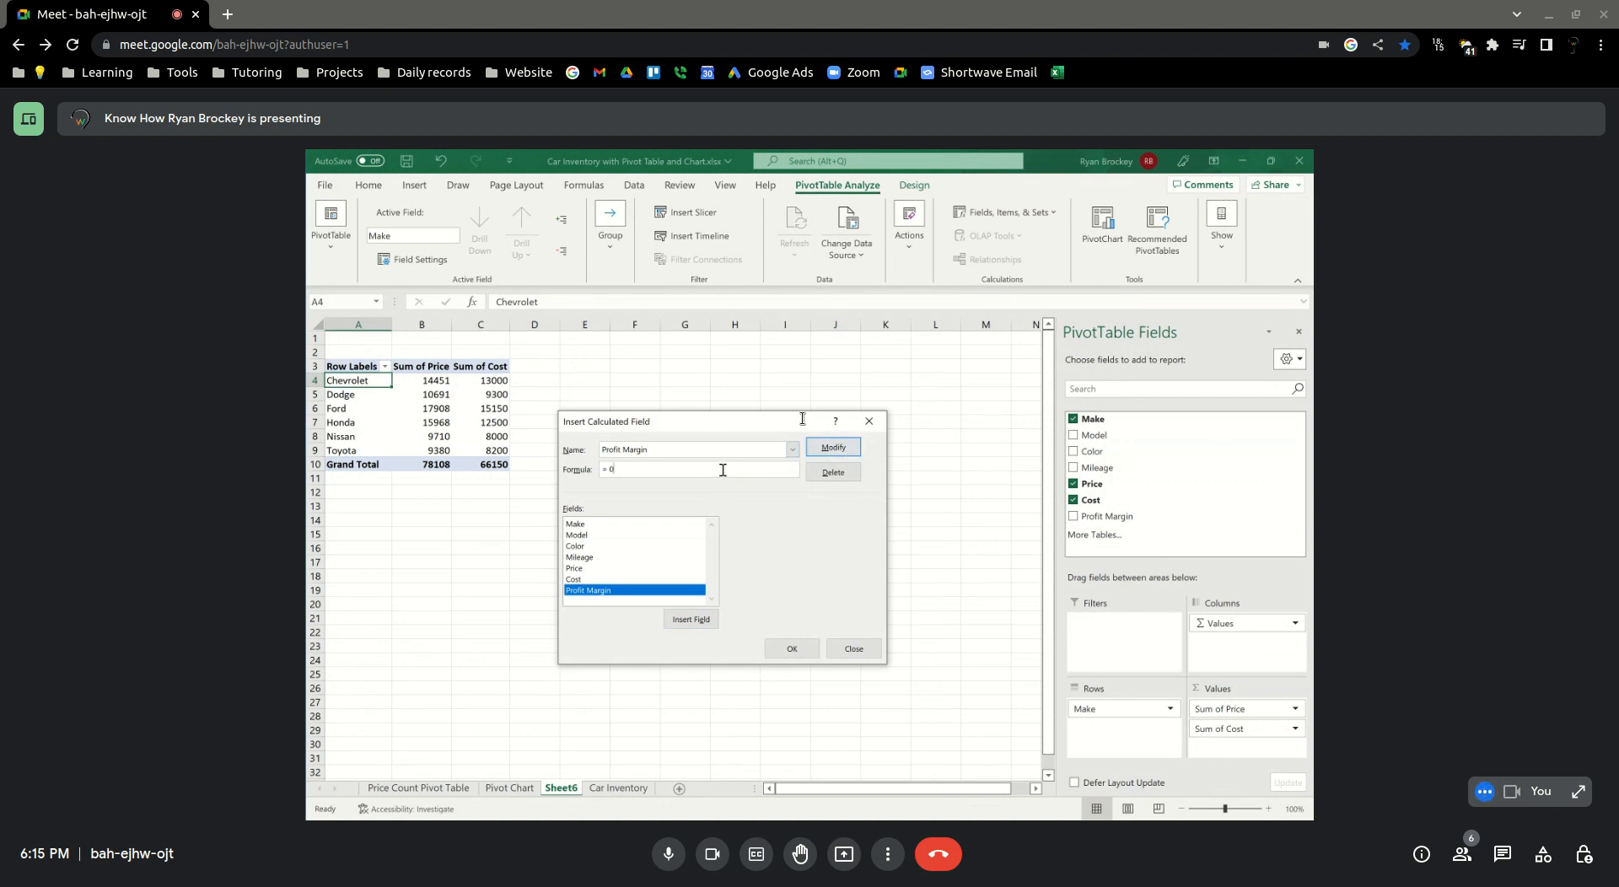
Build the Profit Margin formula as Price minus Cost from the field list and accept the calculated field
click(575, 568)
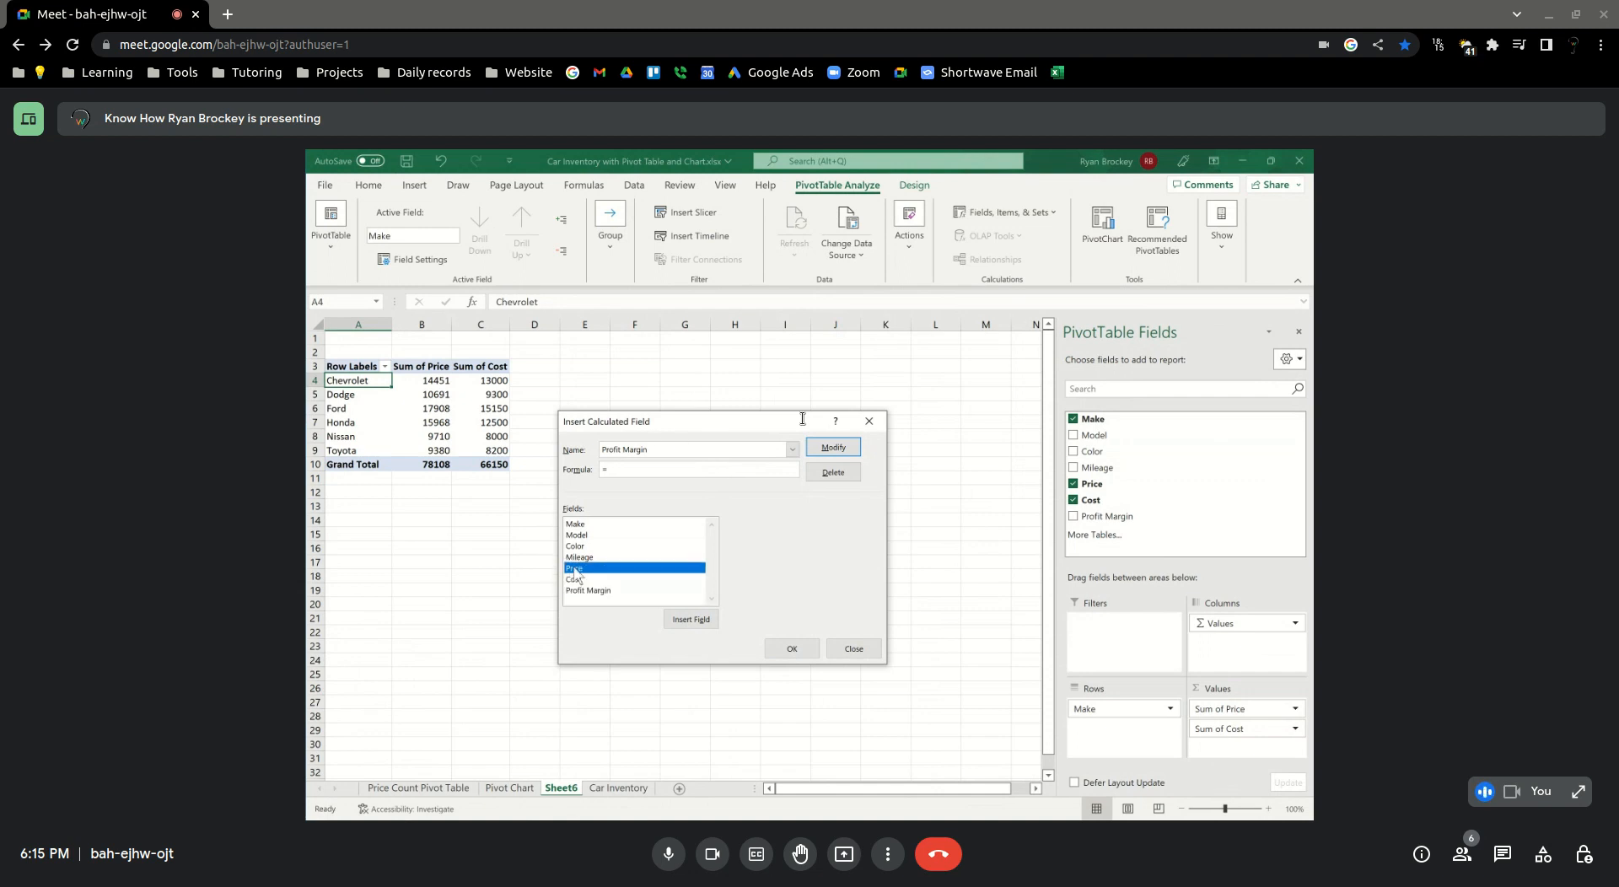
click(693, 621)
text(-)
click(576, 579)
click(687, 620)
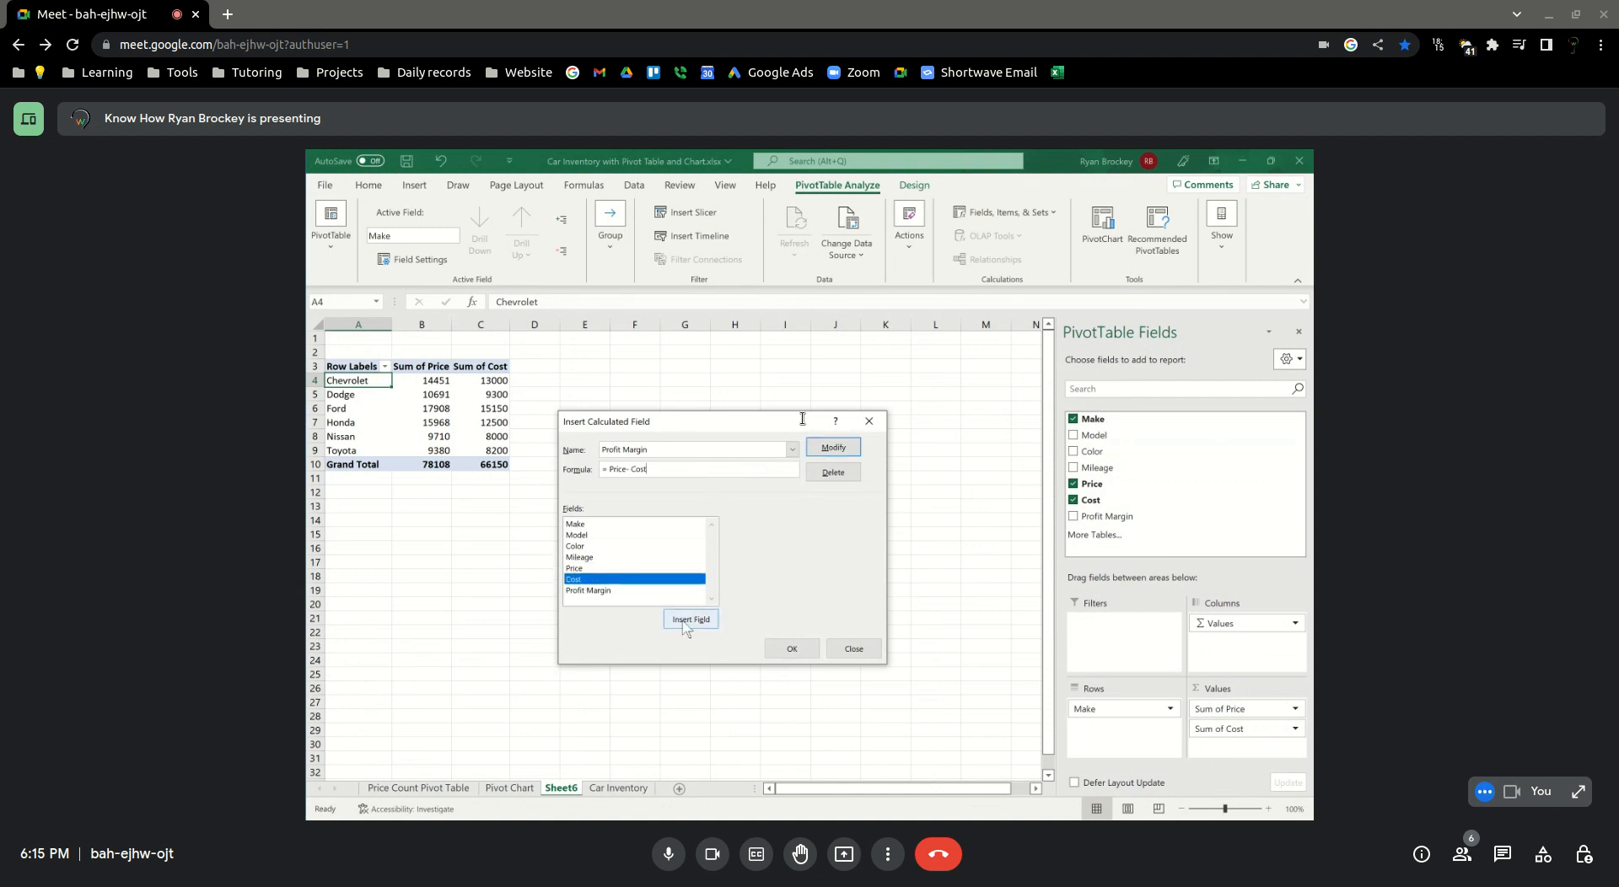
click(789, 649)
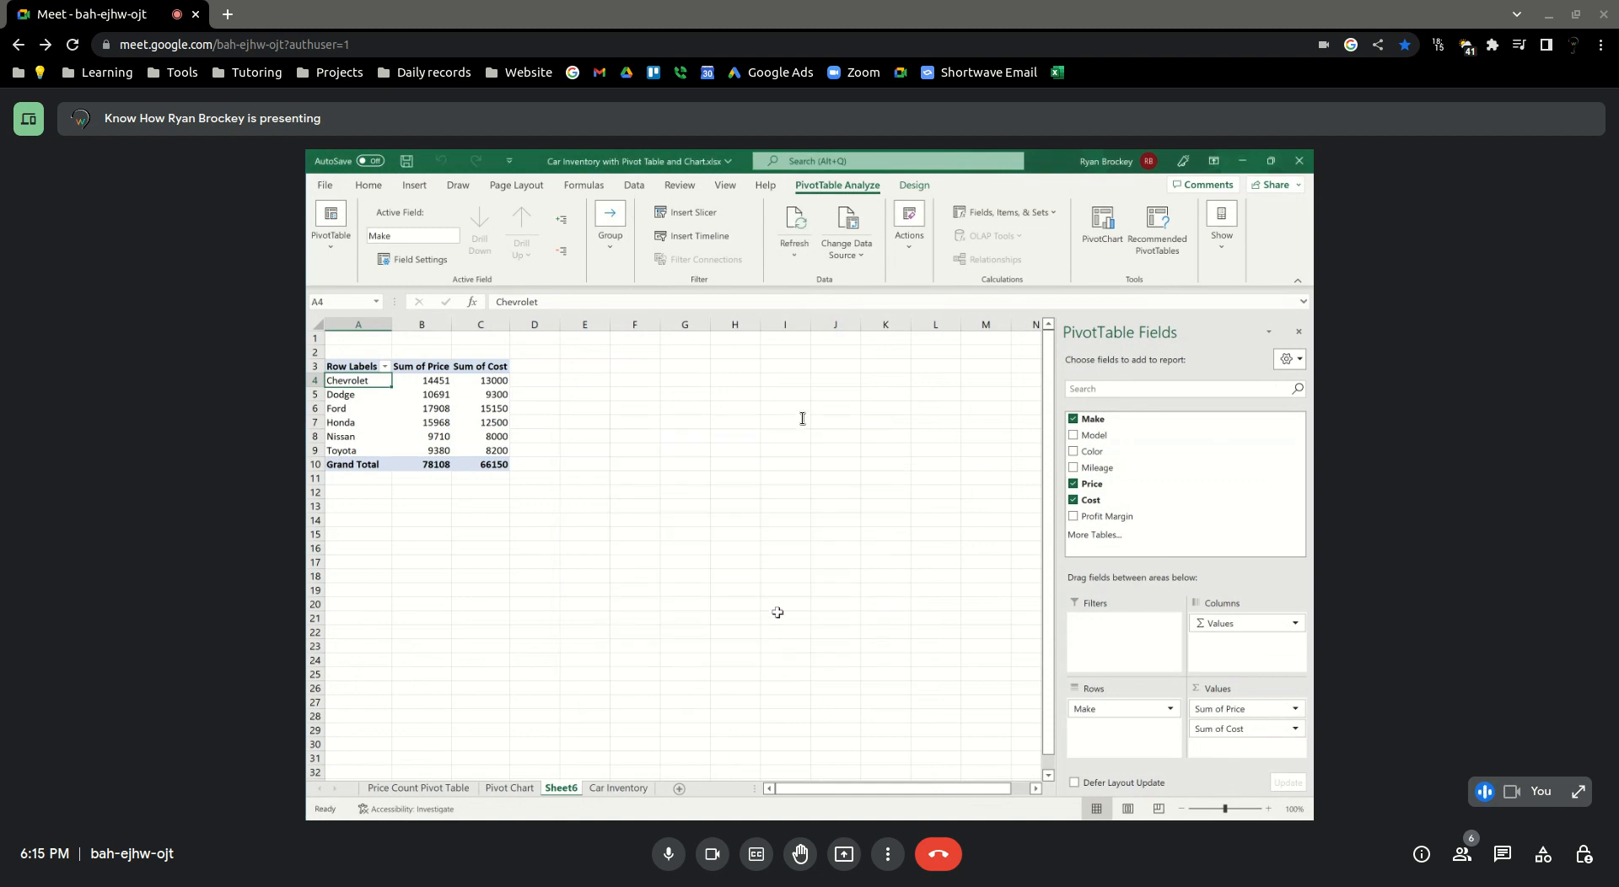
Reopen the calculated field definition and enter Profit Margin as the field name again
click(999, 212)
click(1002, 237)
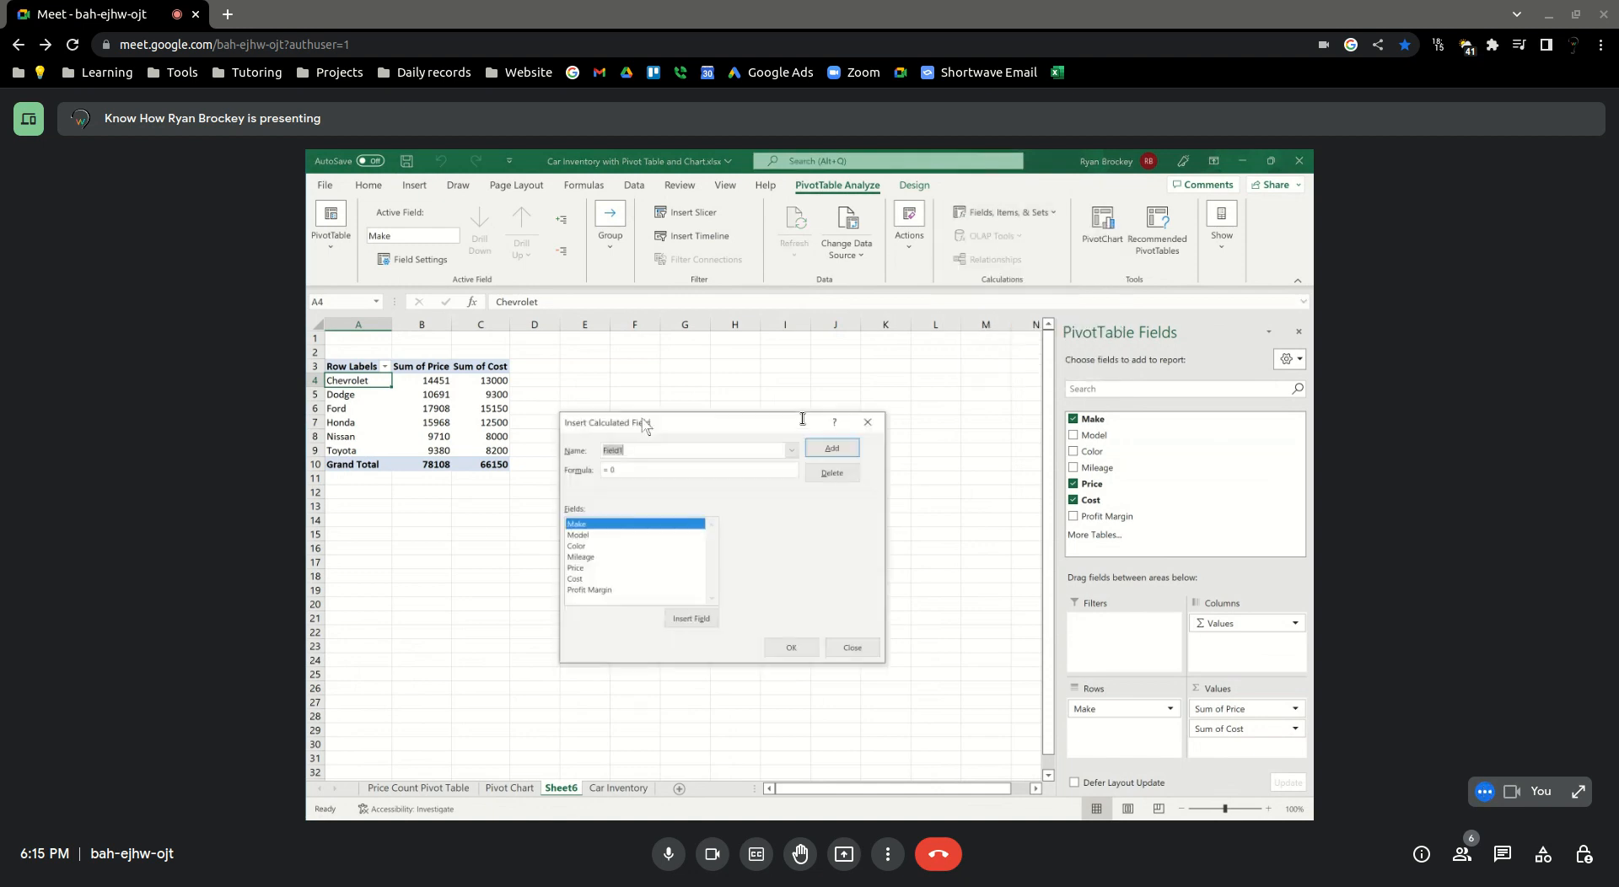
text(Profit Margin)
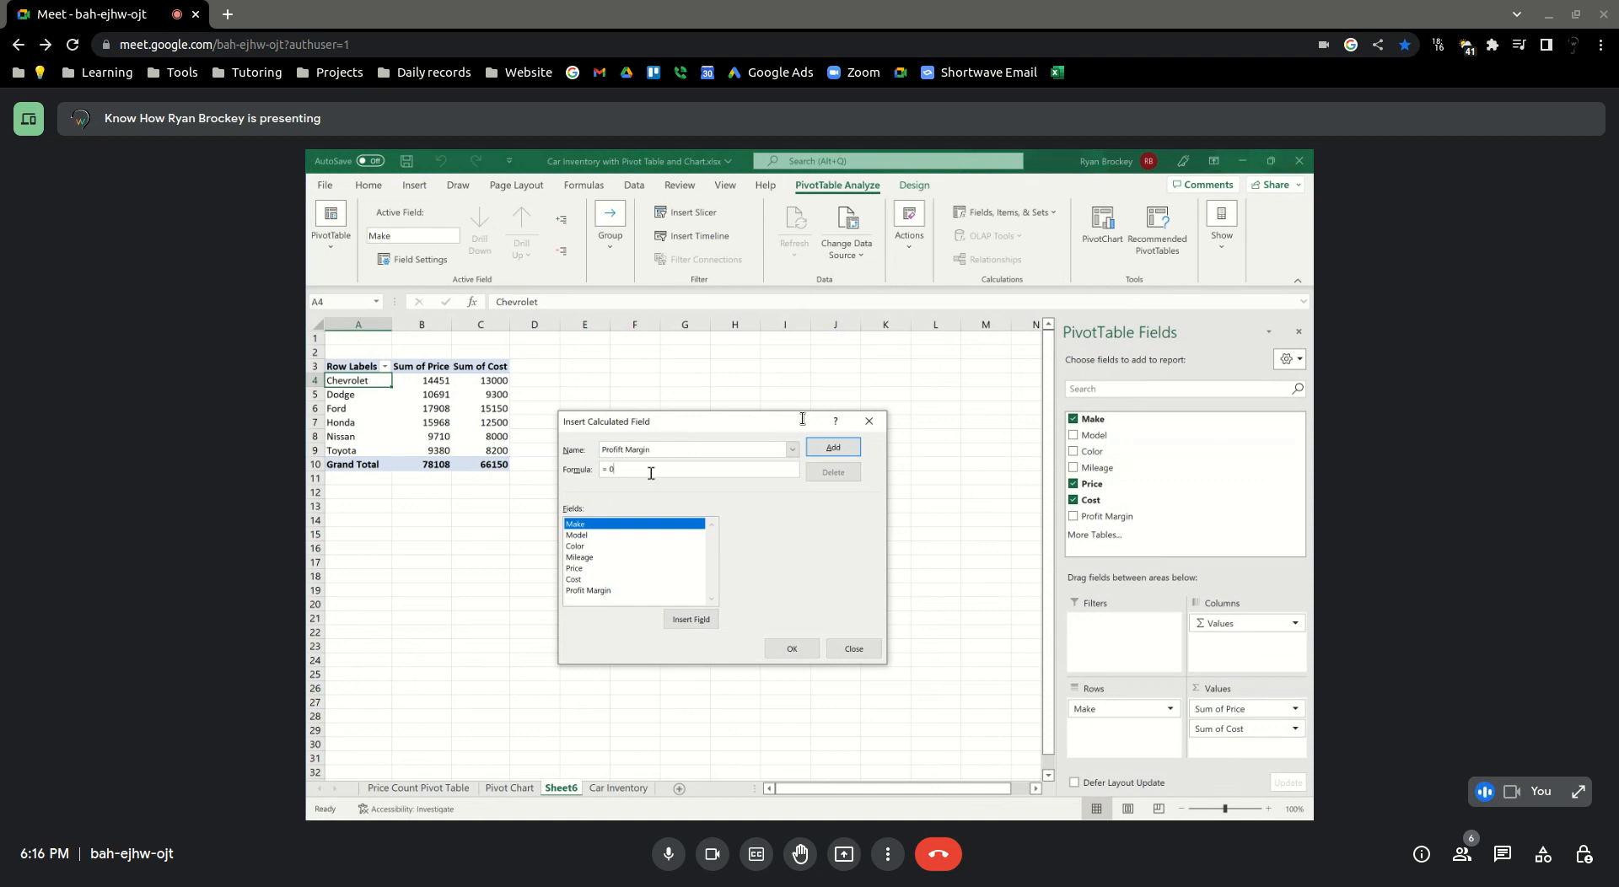
key(BackSpace)
Define Profit Margin as Price minus Cost, save the field definition and close the dialog
click(595, 568)
click(689, 627)
text(-)
click(581, 579)
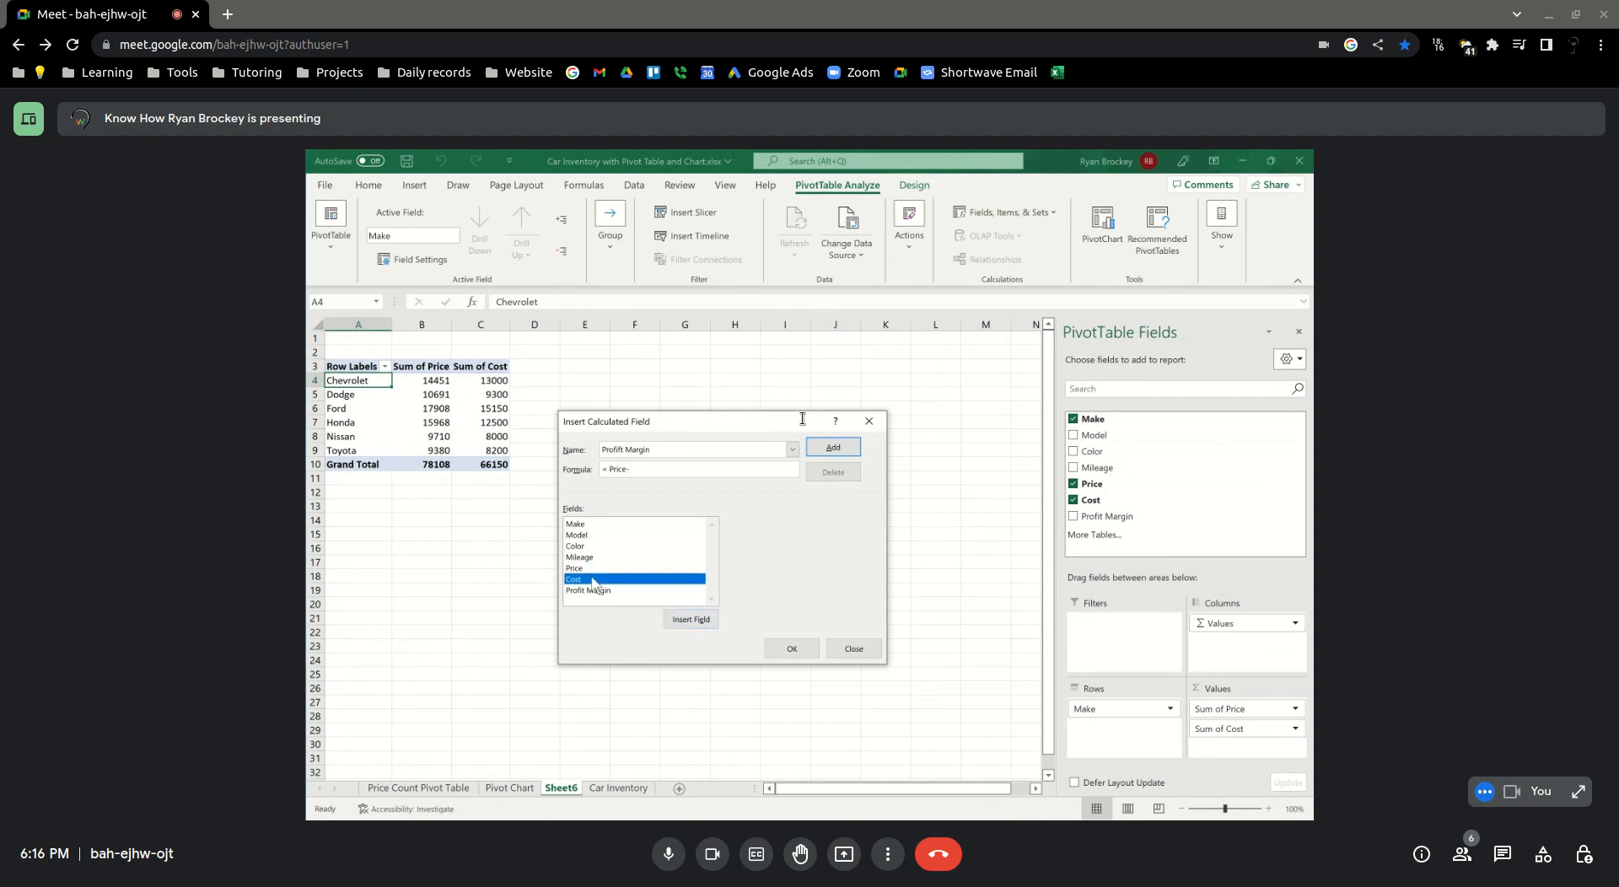
click(690, 620)
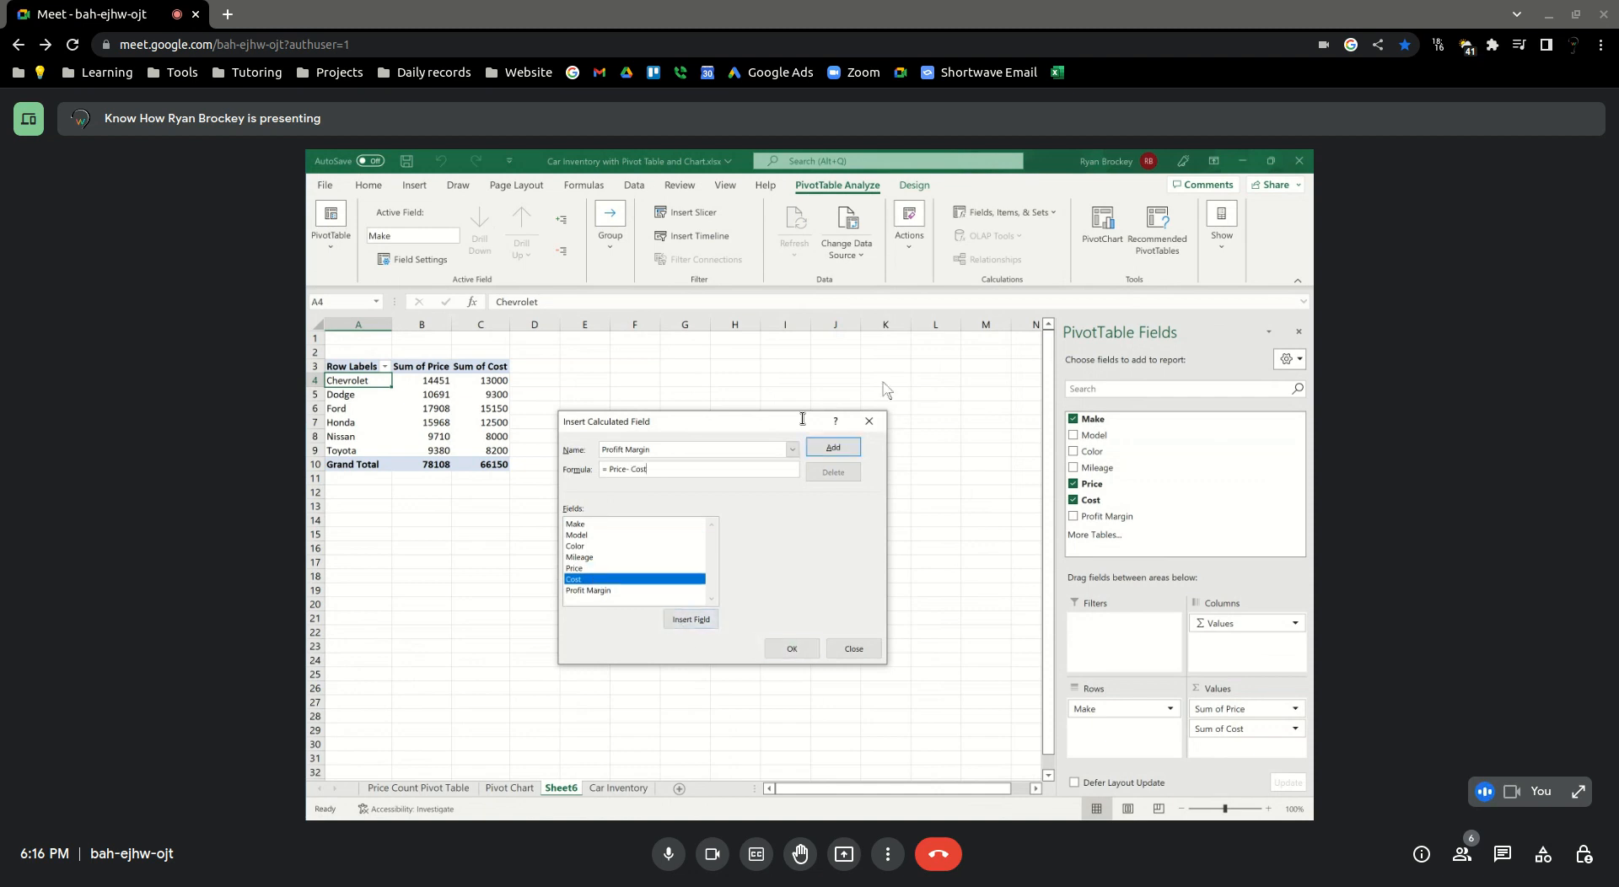
click(831, 451)
click(833, 448)
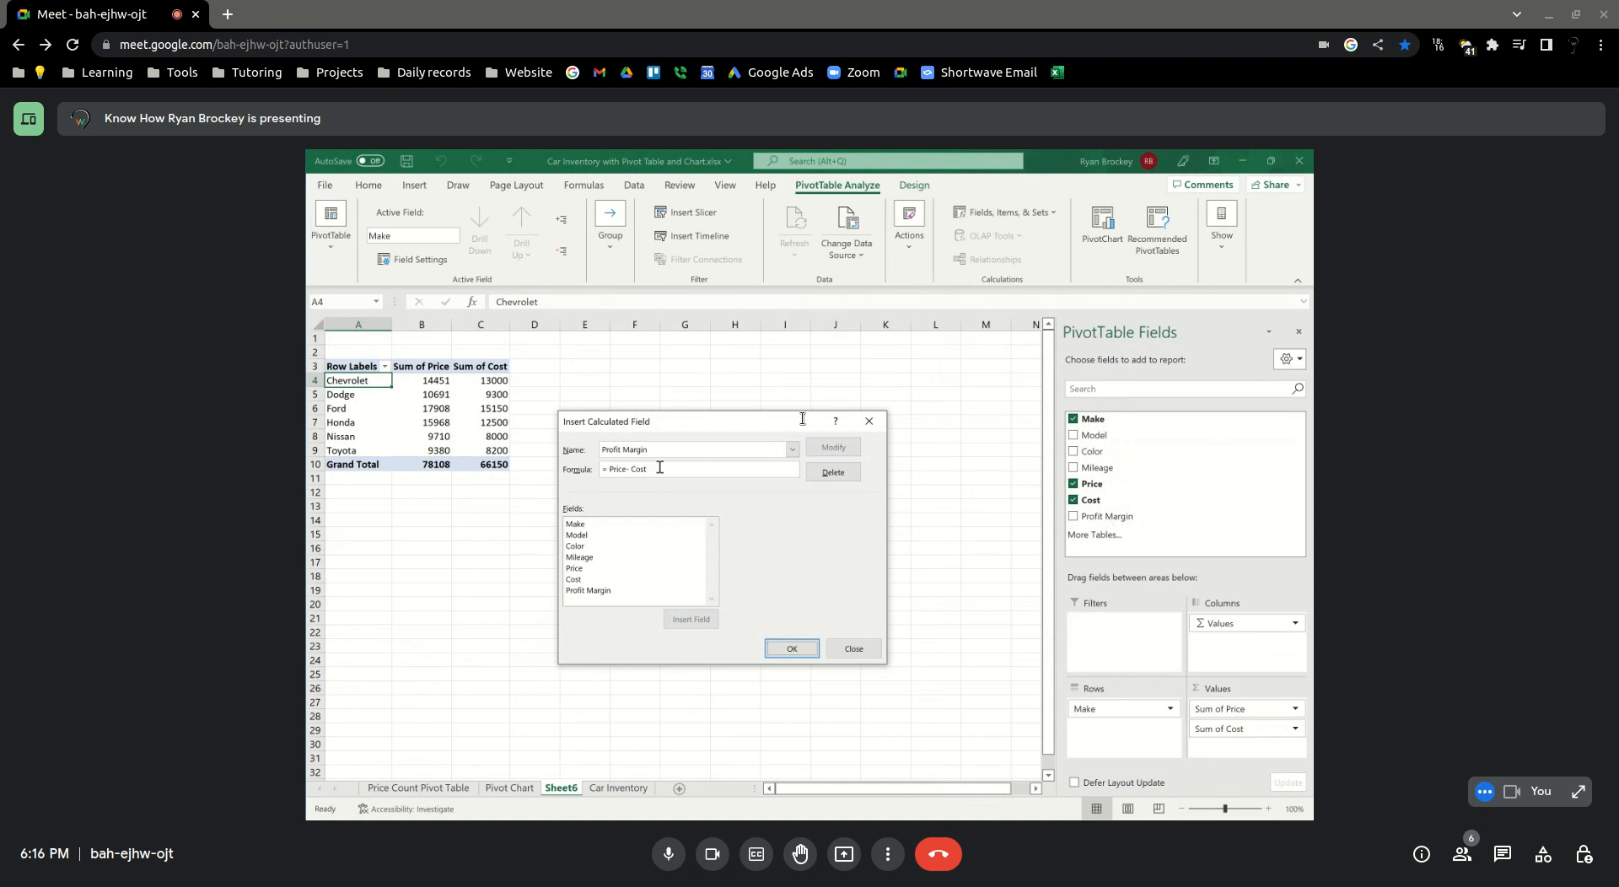
click(791, 648)
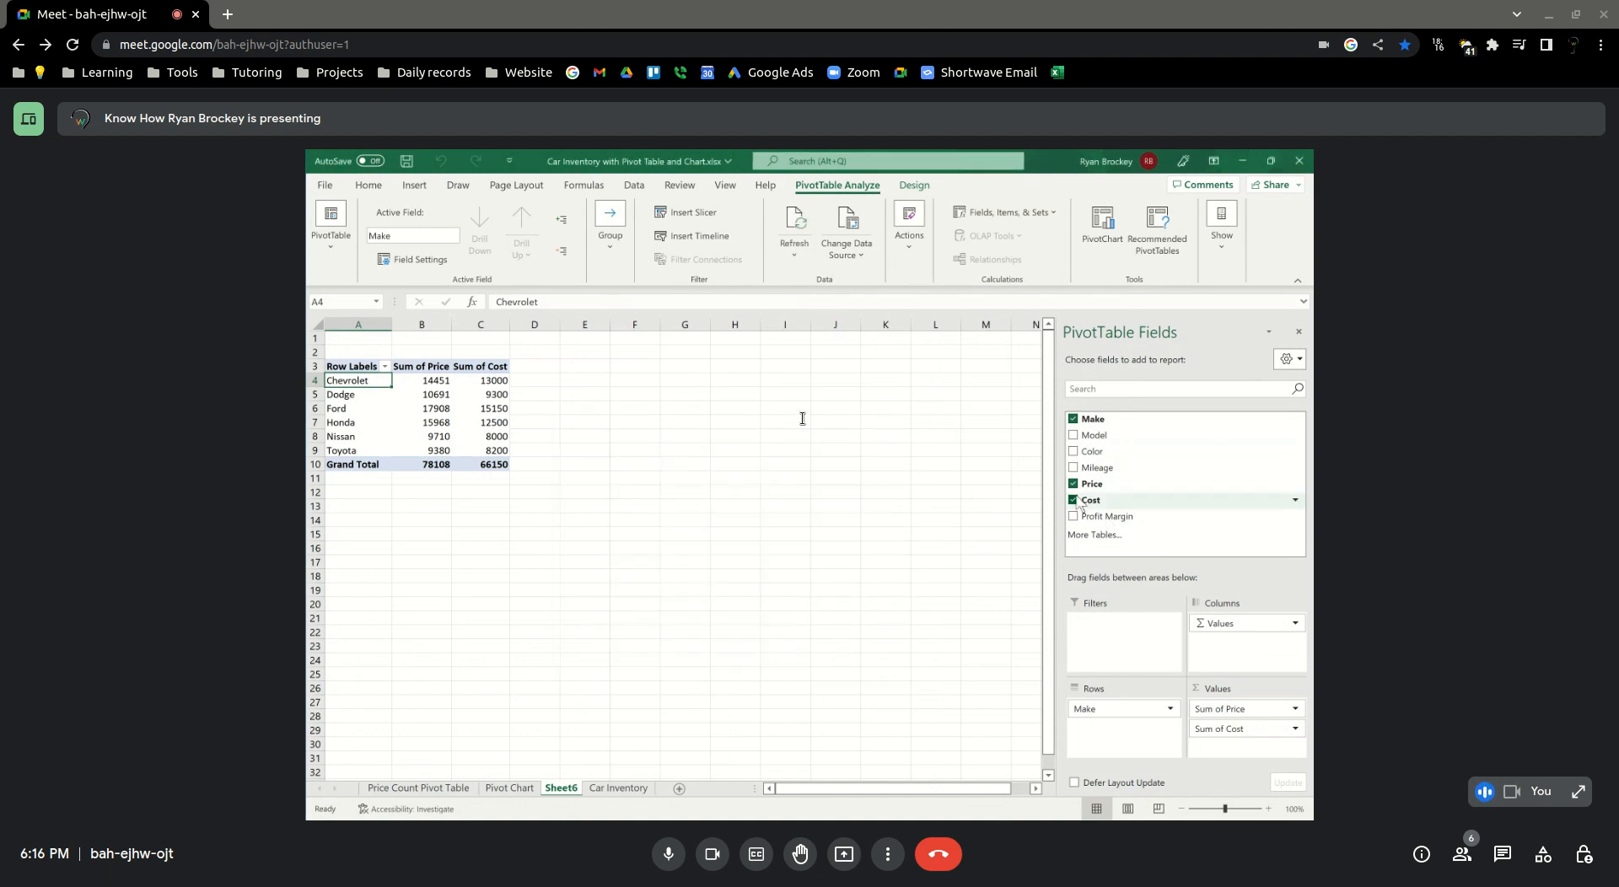
Add Profit Margin to the PivotTable values below Sum of Cost and check Chevrolet's cost and margin cells
mouse_move(1083, 516)
mouse_down()
mouse_move(1193, 742)
mouse_move(1234, 763)
mouse_up()
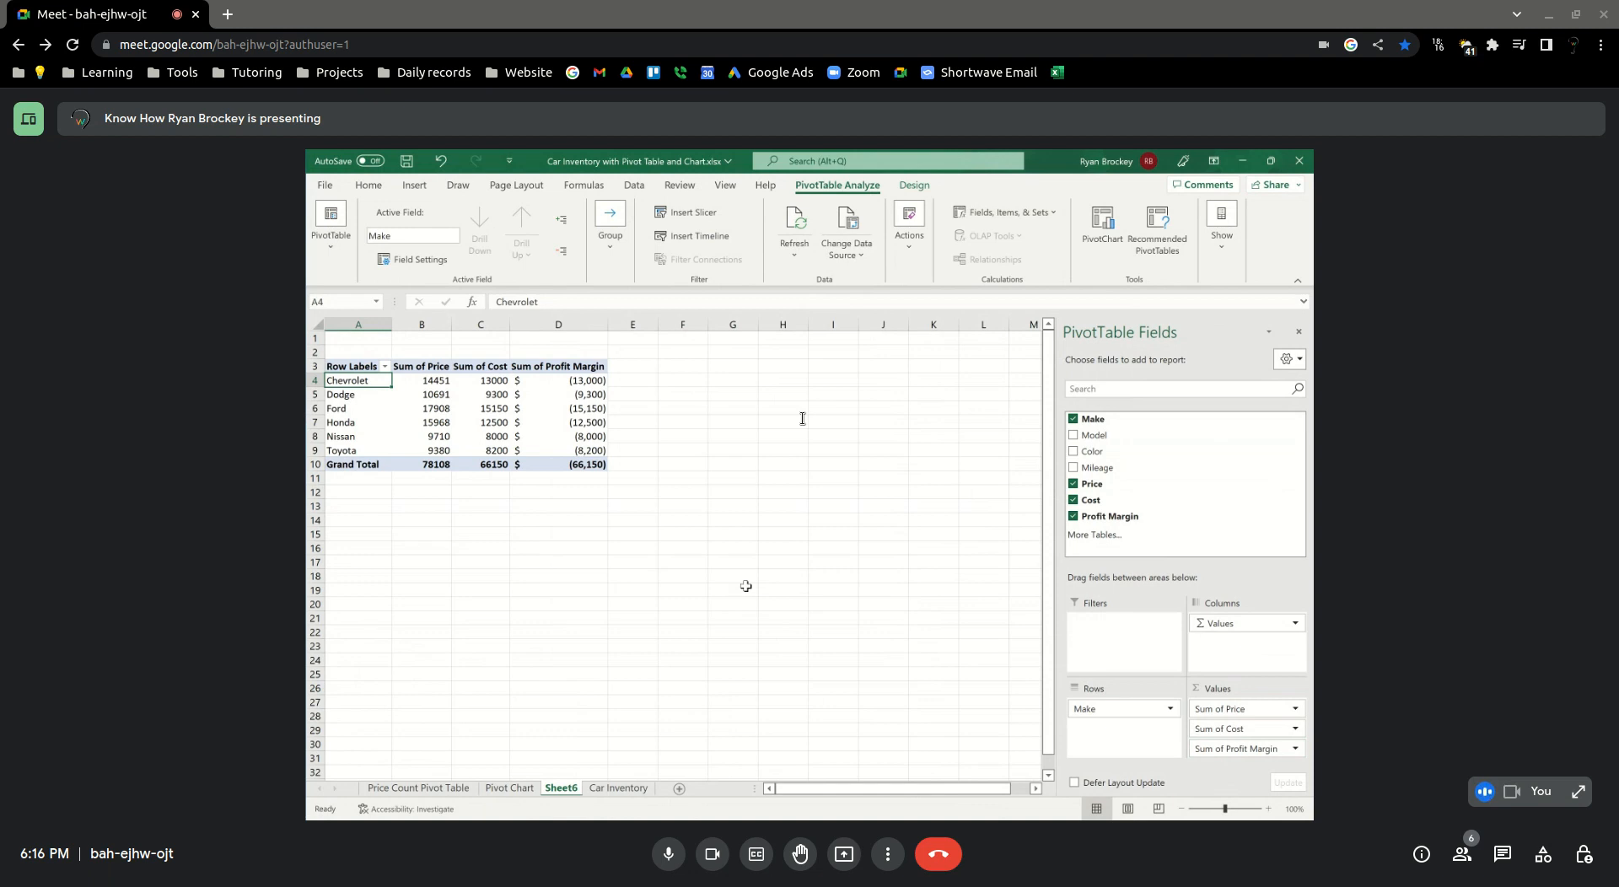
click(478, 381)
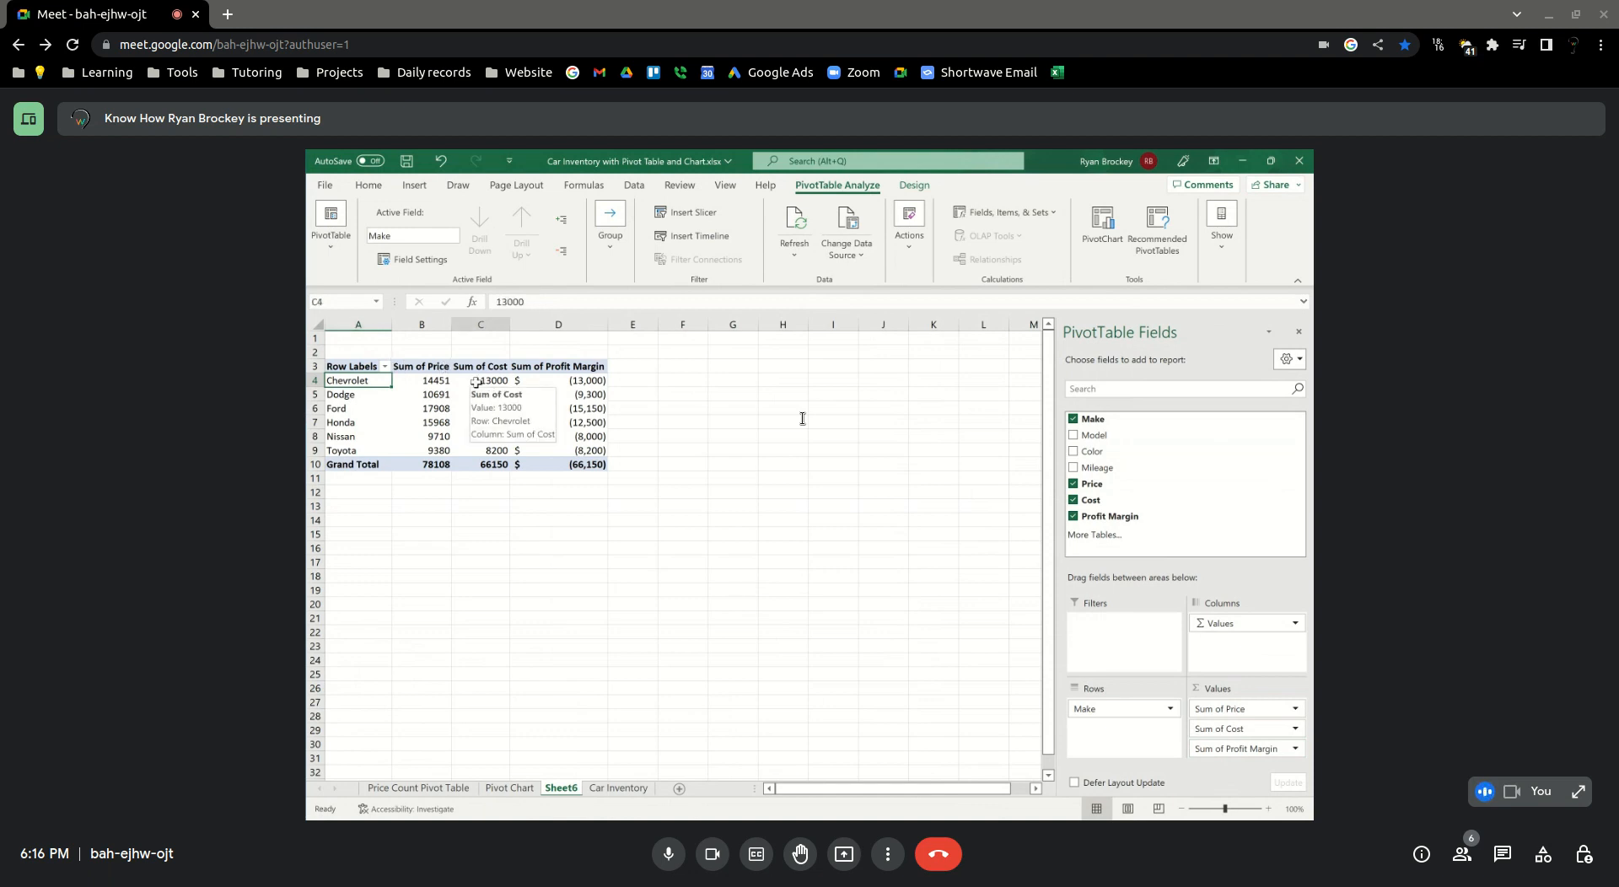
click(581, 383)
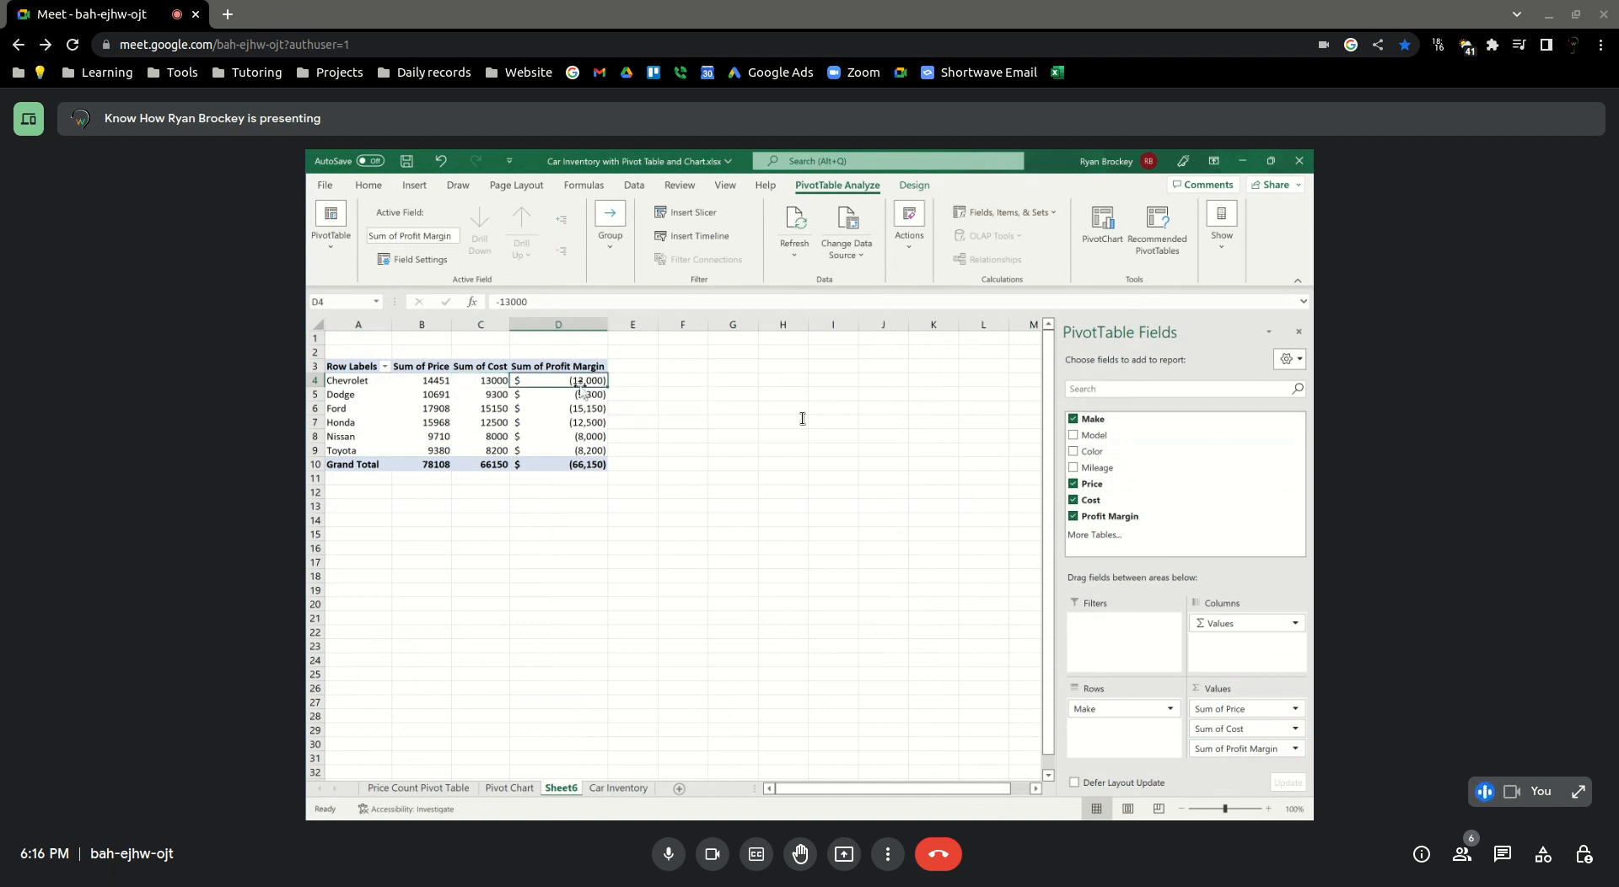
Drill into Chevrolet's profit margin to review the underlying car records on a new sheet, and delete that sheet
double_click(581, 383)
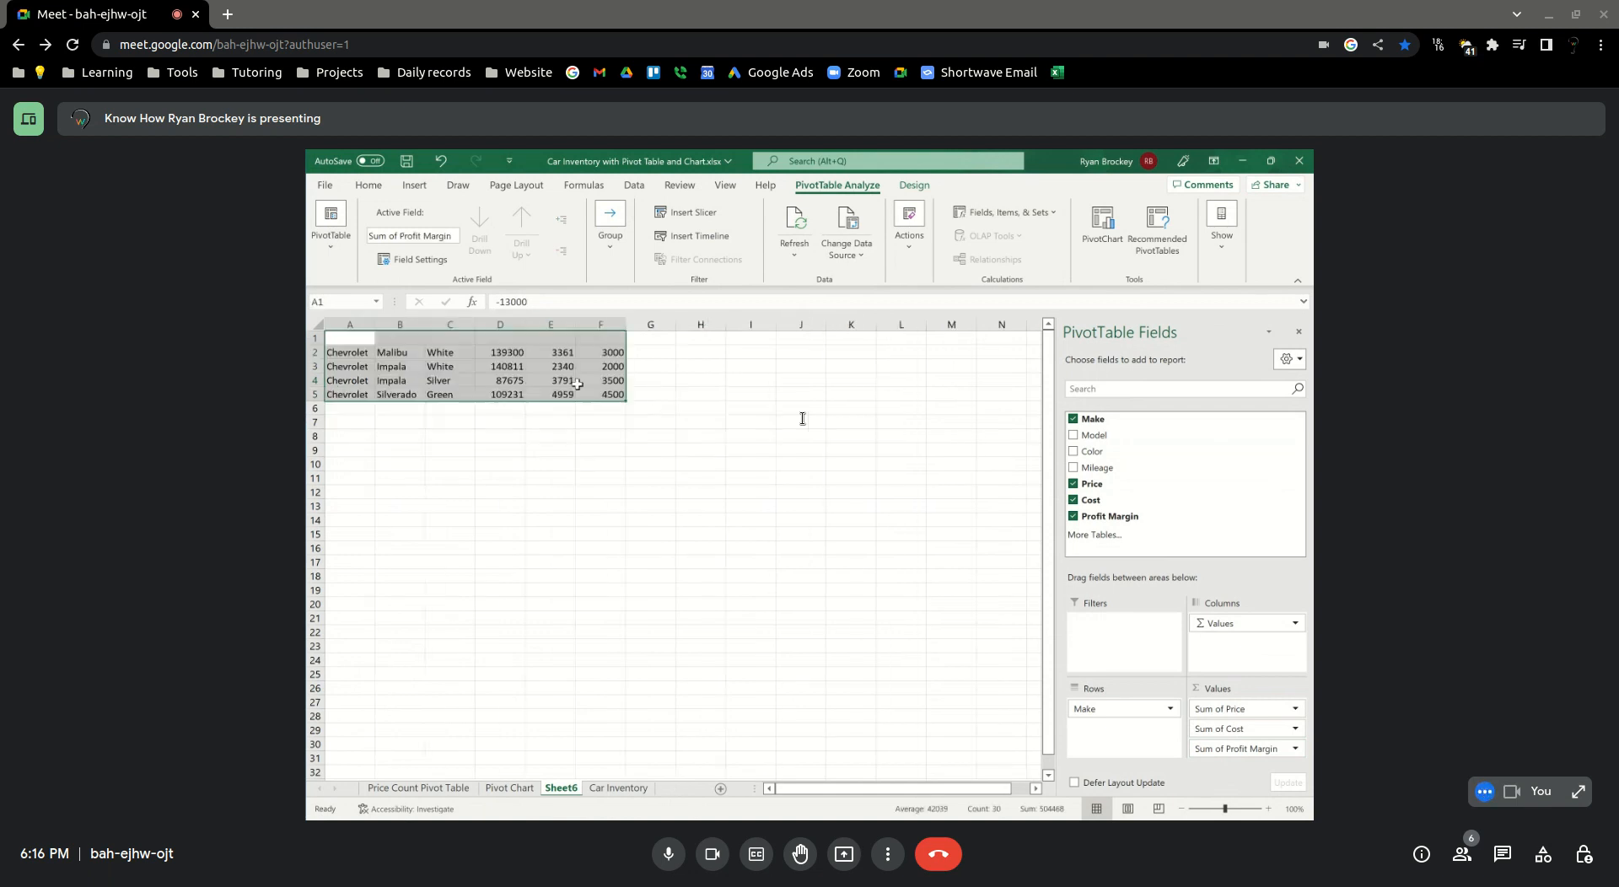
click(502, 422)
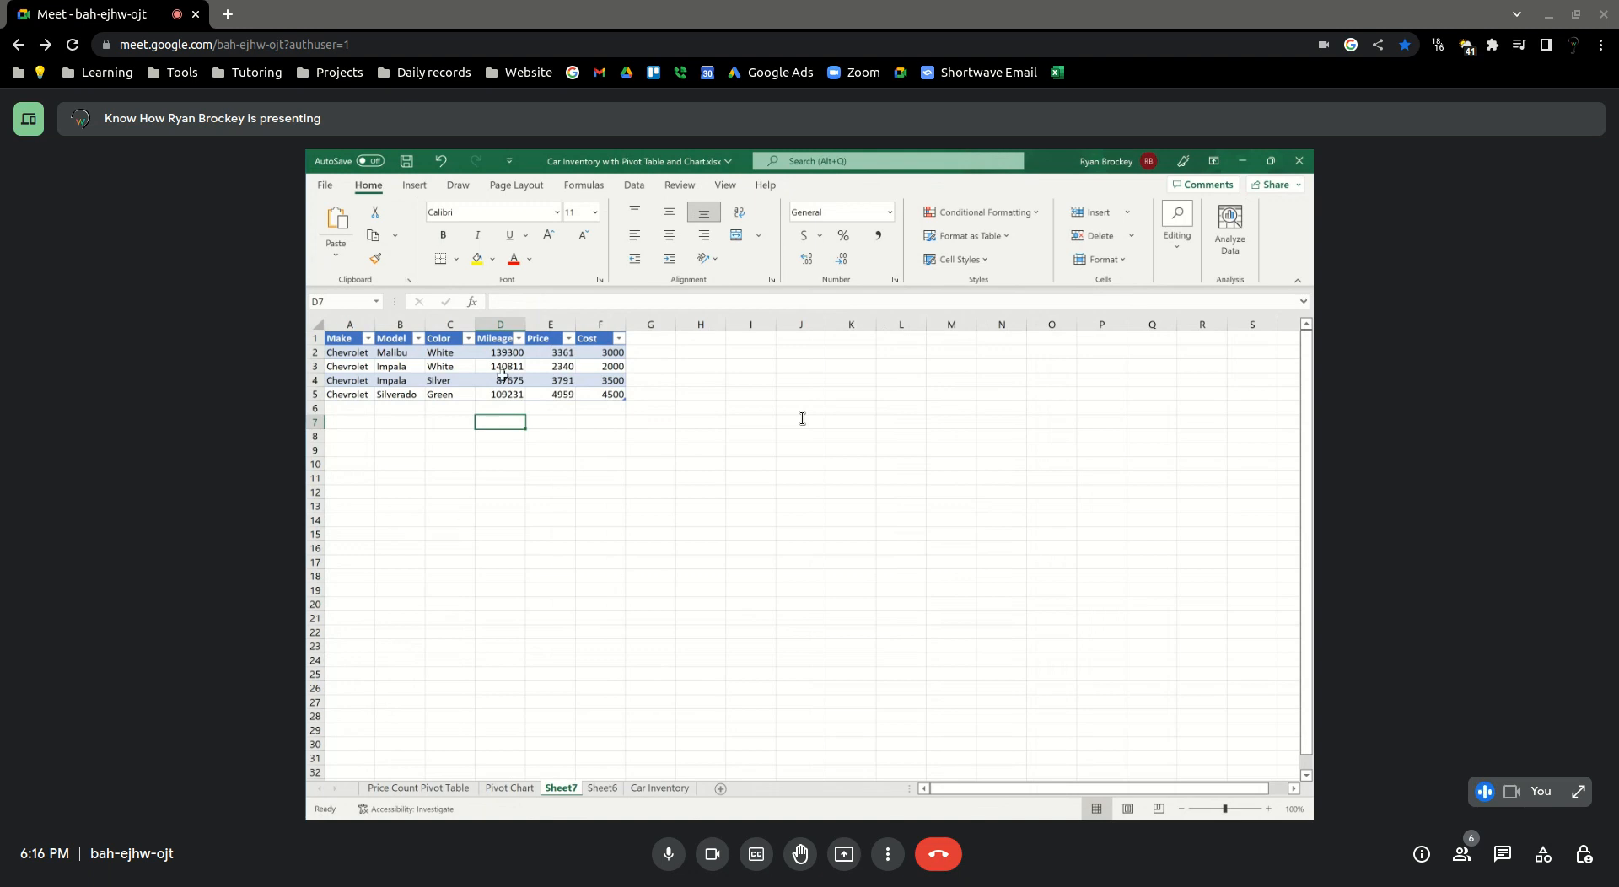
right_click(561, 789)
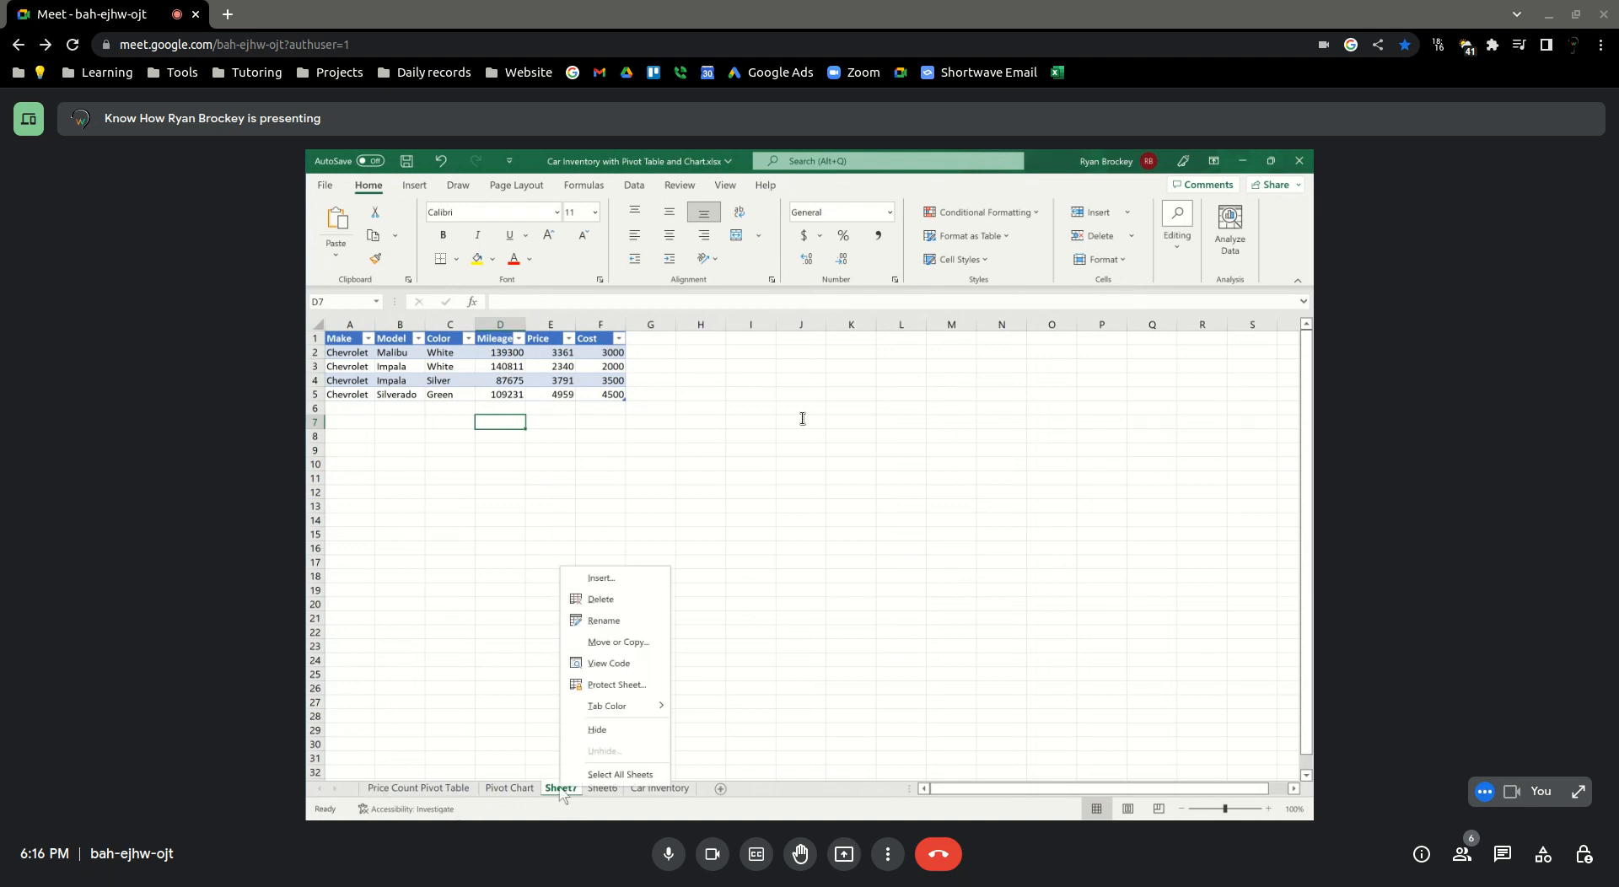
click(474, 680)
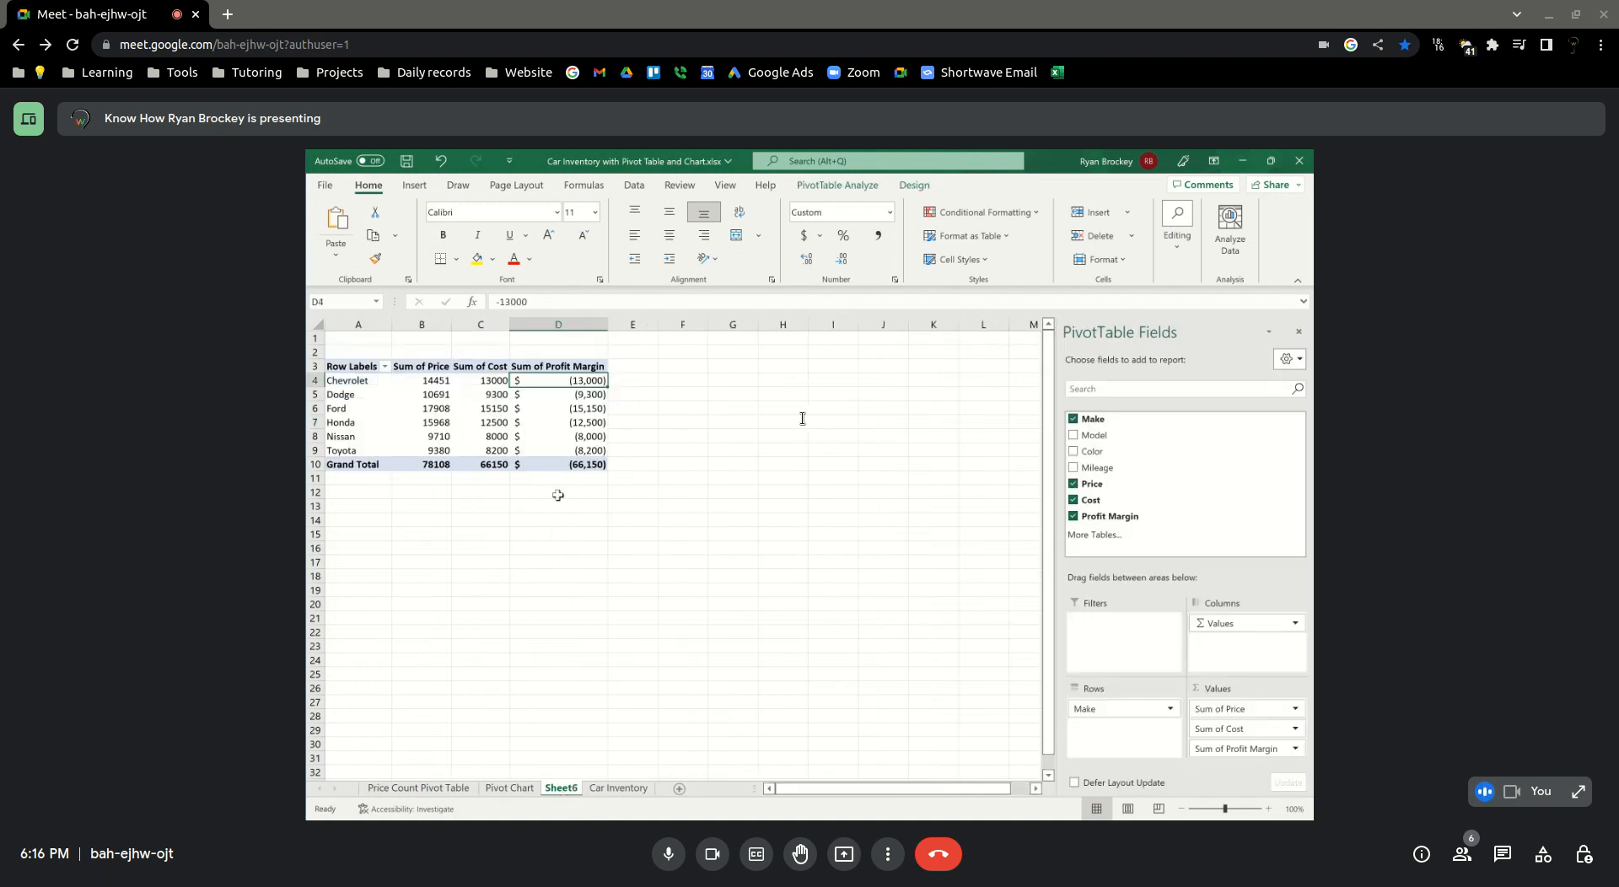
click(557, 394)
double_click(559, 380)
click(526, 462)
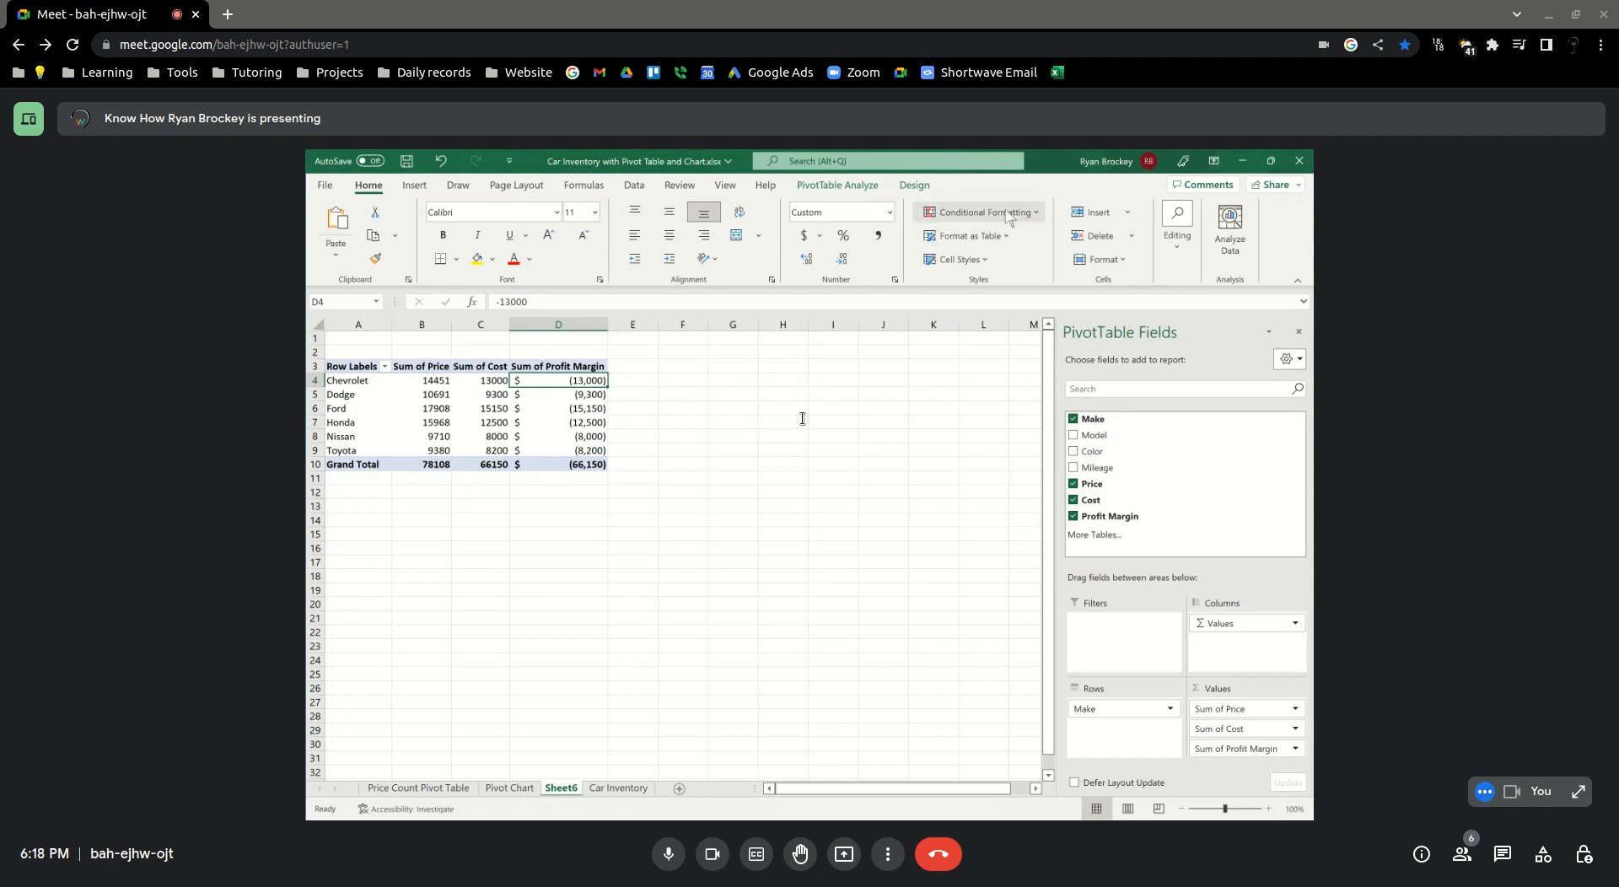
click(835, 186)
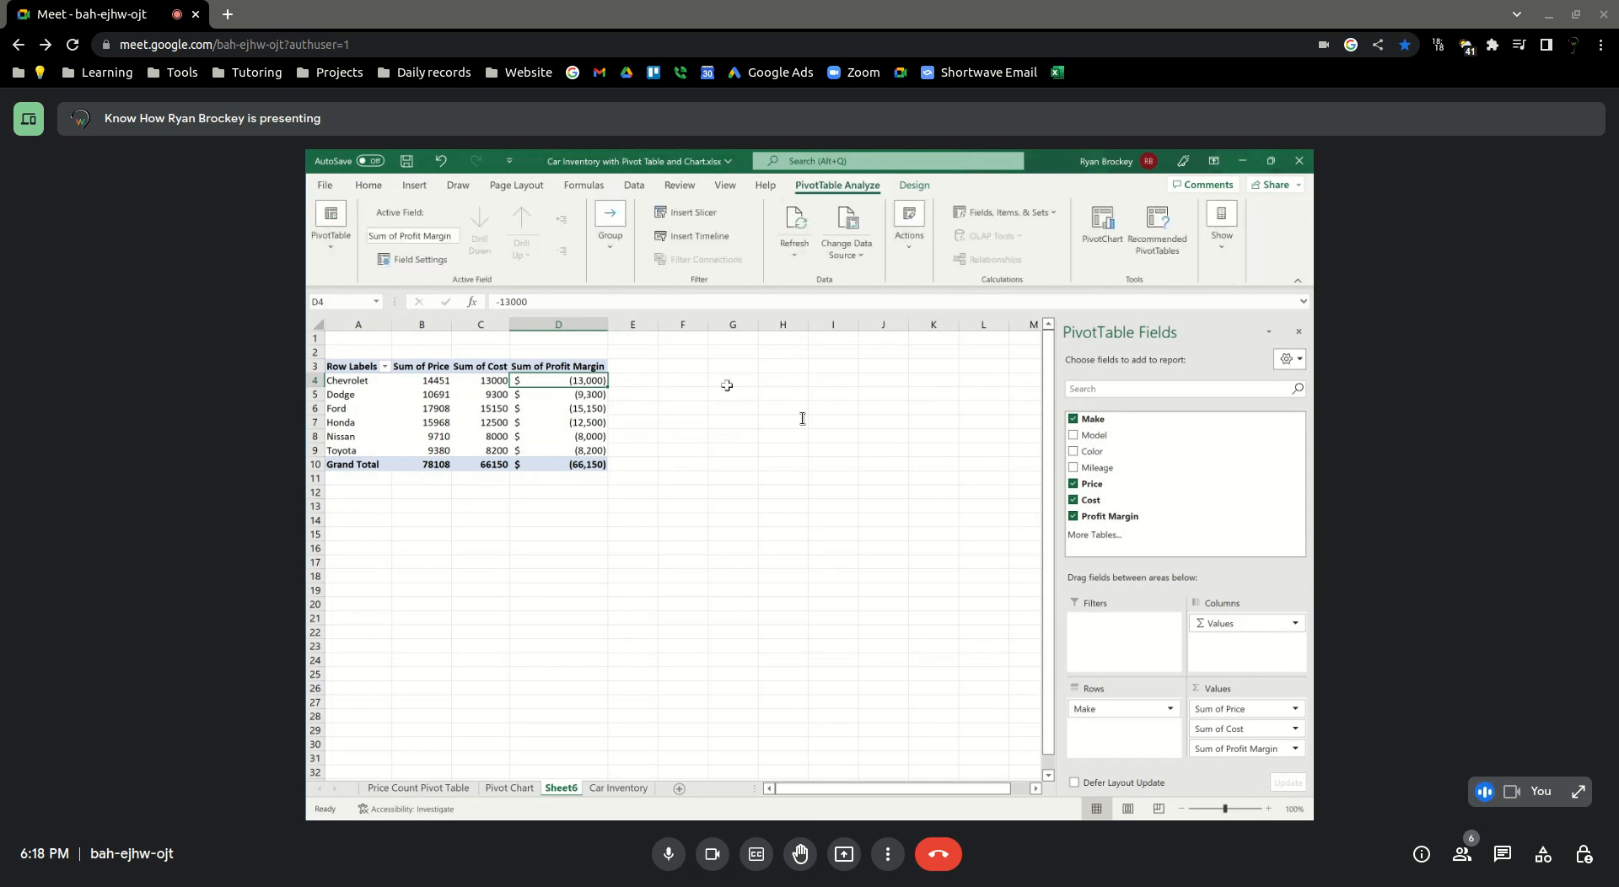
click(1008, 214)
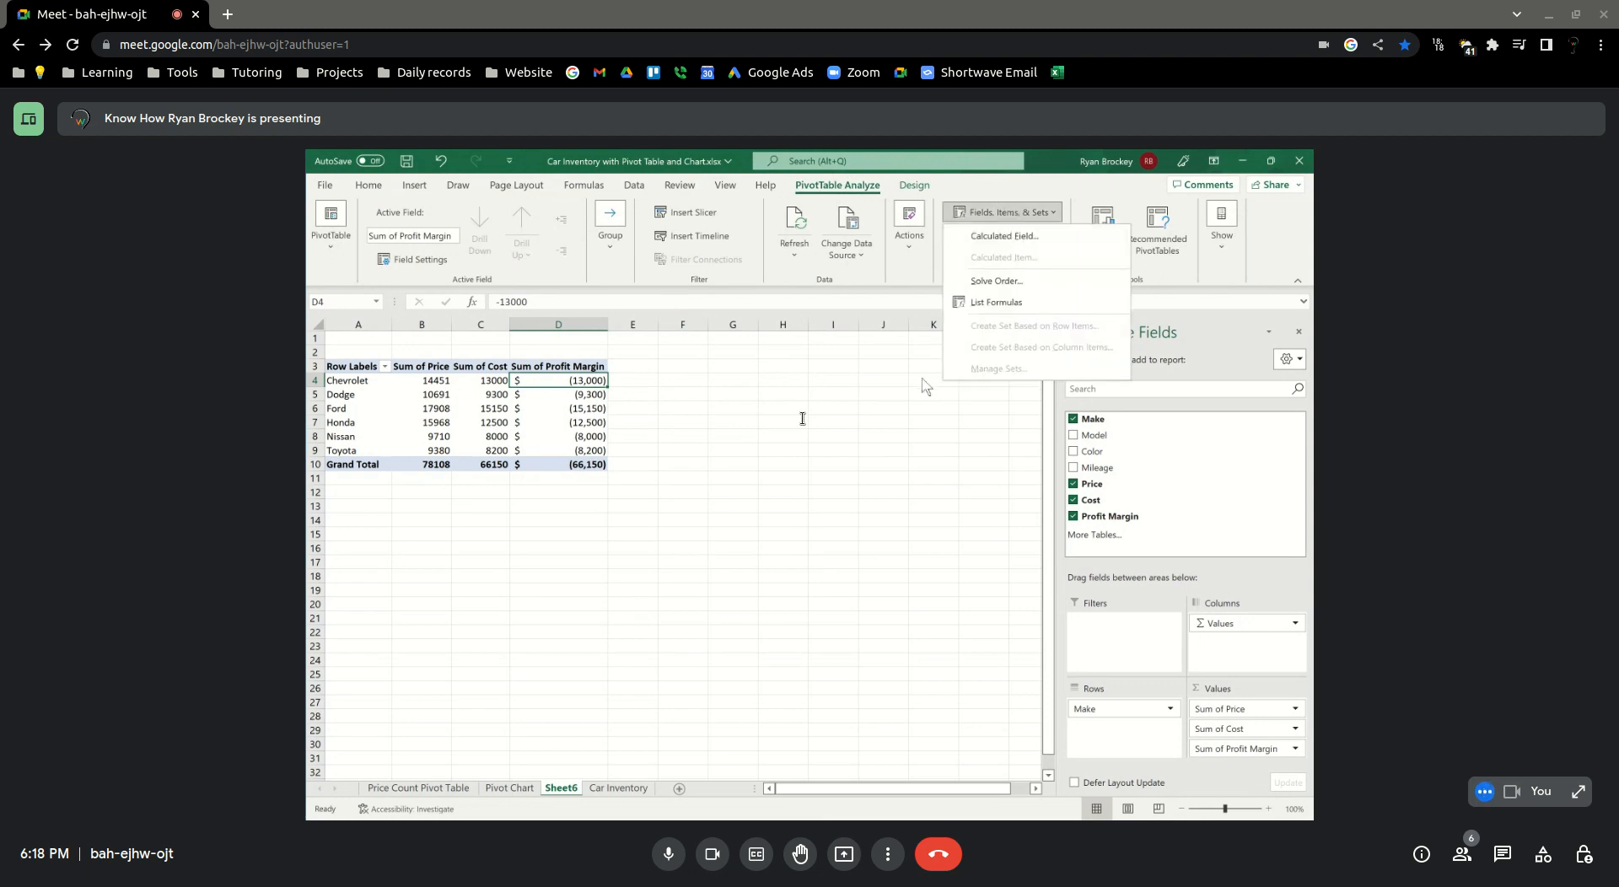
click(585, 405)
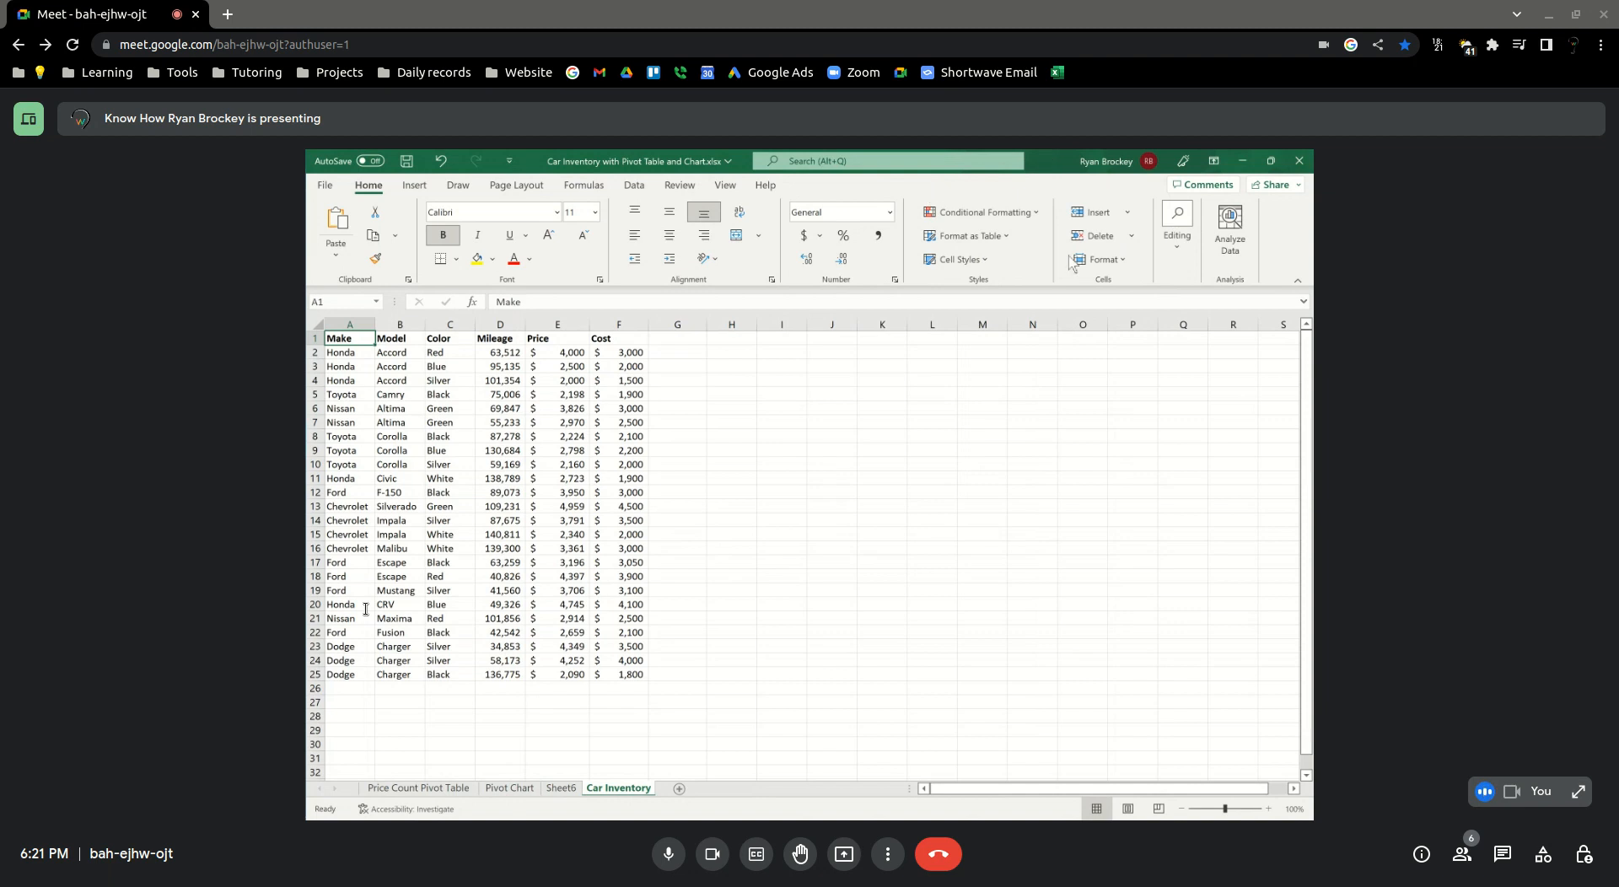
click(414, 186)
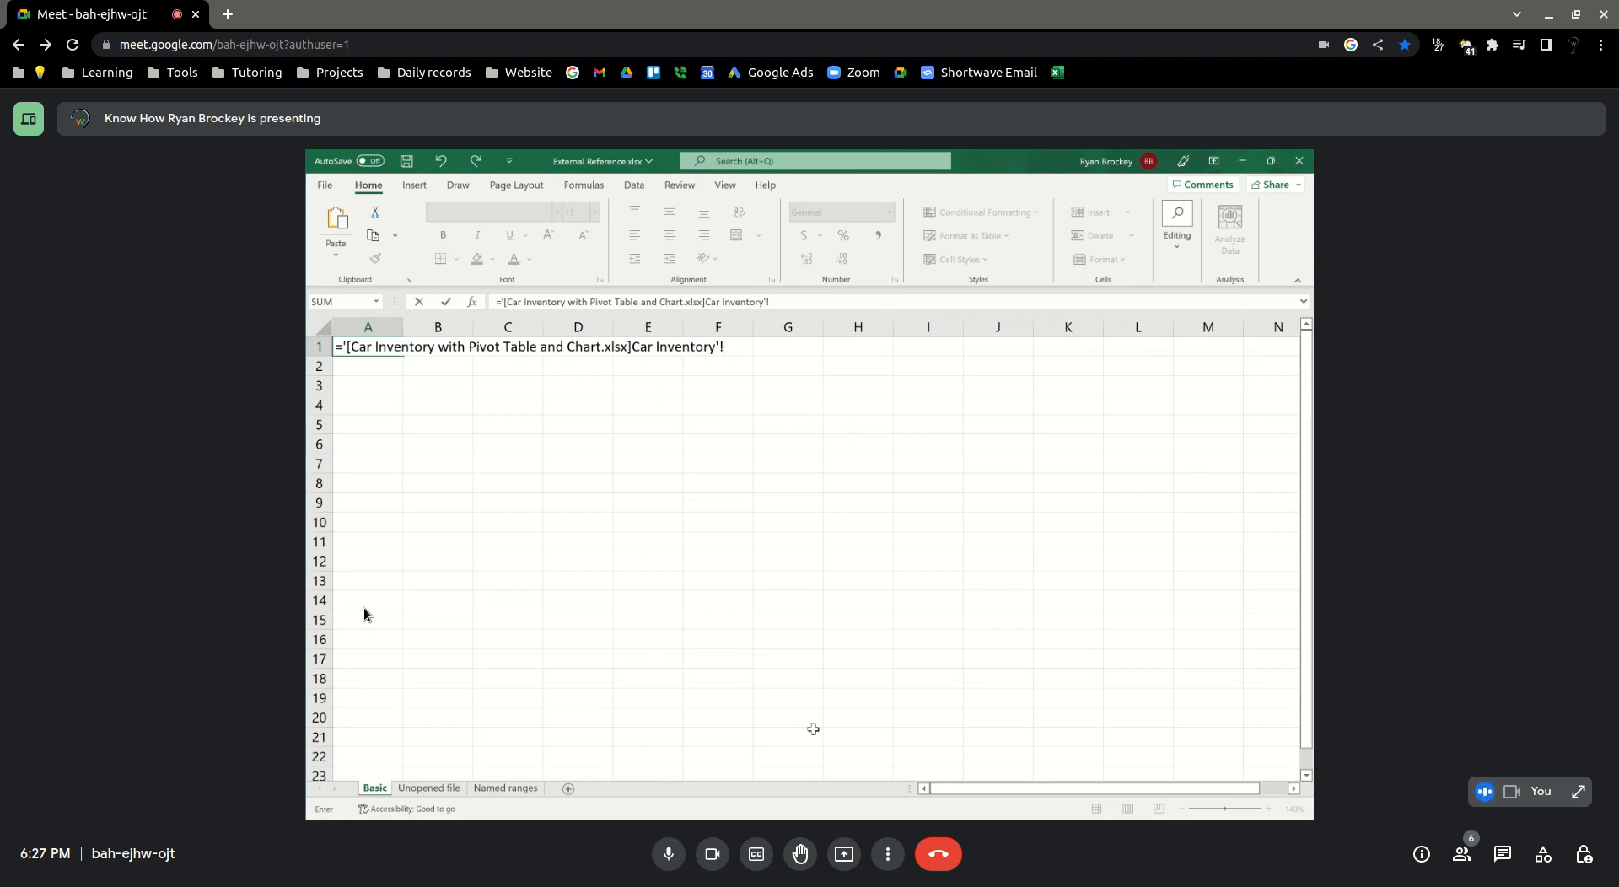
Complete the external reference in A1 with Car Inventory cell F2, and enter 35 in that source cell
text(F2)
key(Return)
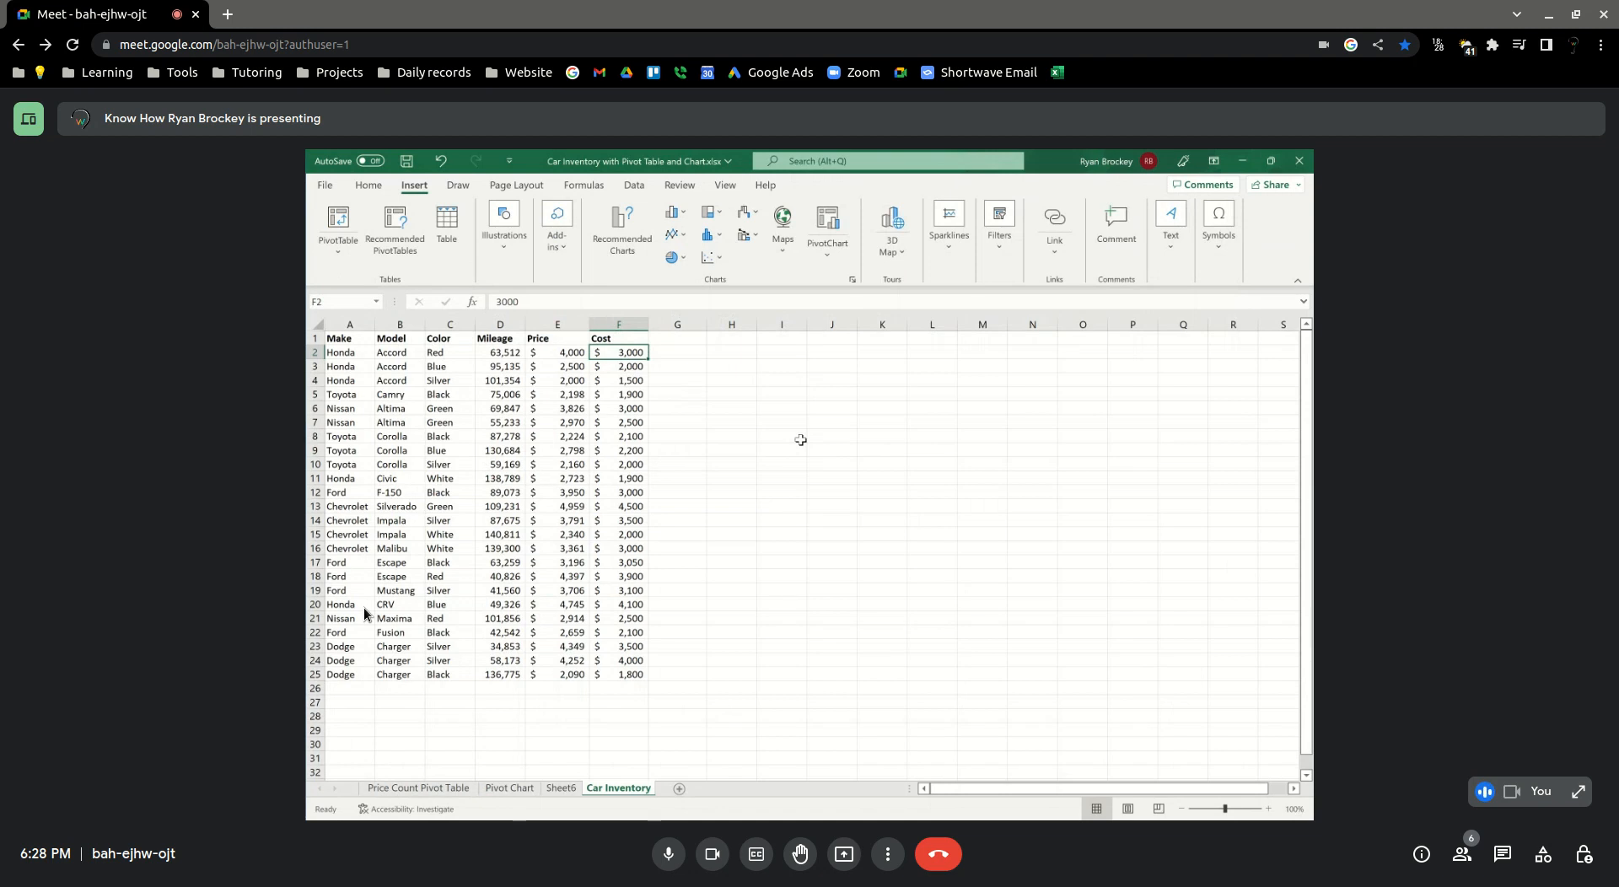
text(35)
key(Return)
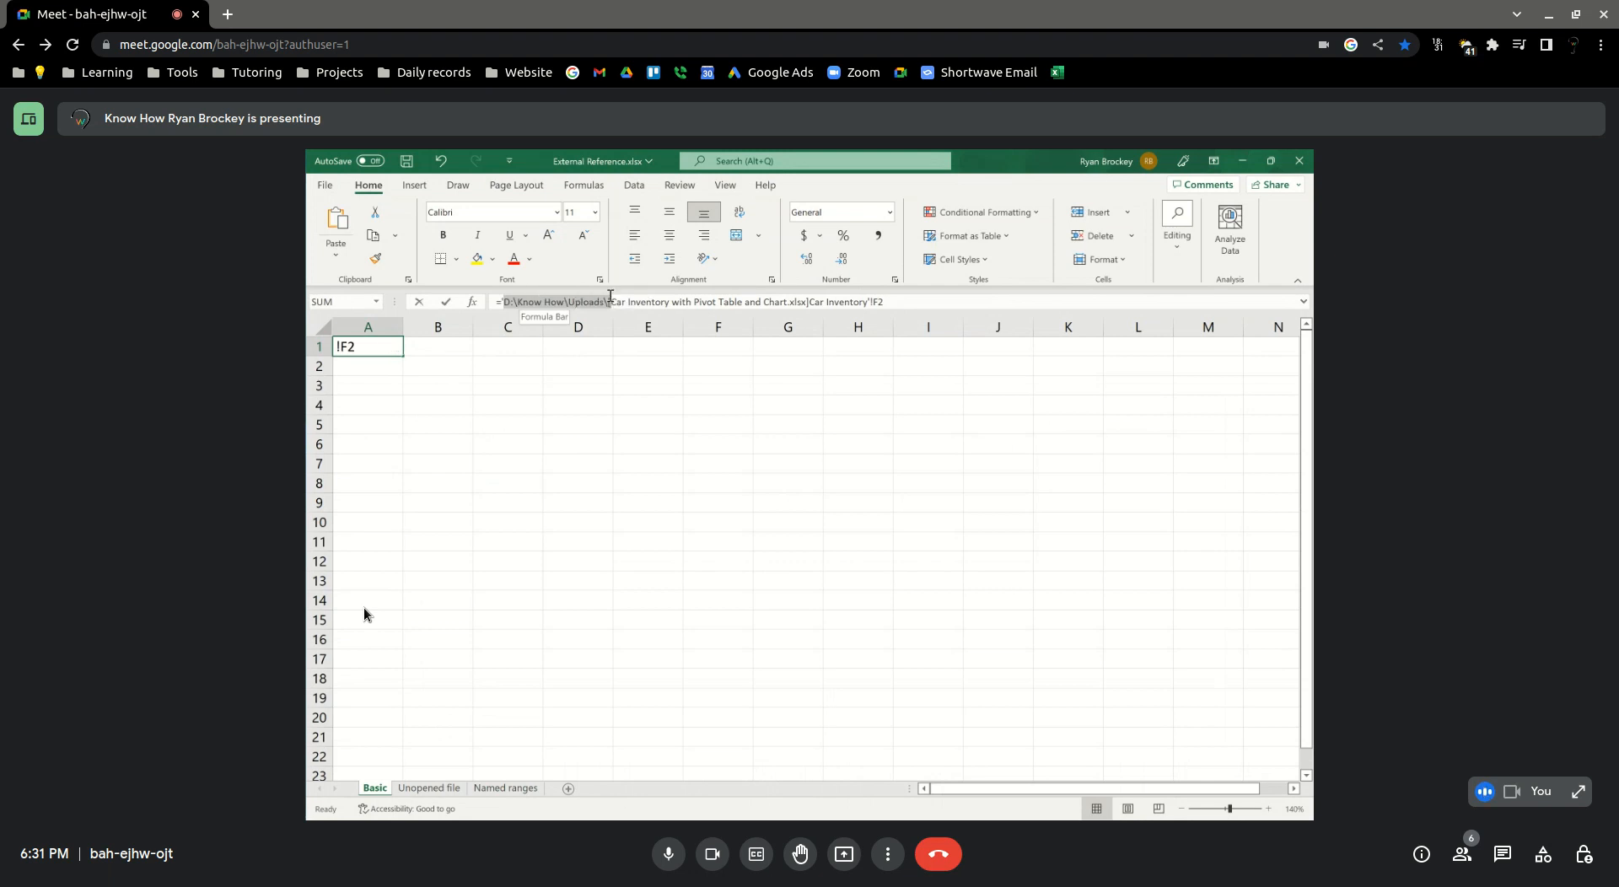
Leave A1's formula on the Basic sheet, and display the Unopened file sheet at 140% zoom
click(586, 372)
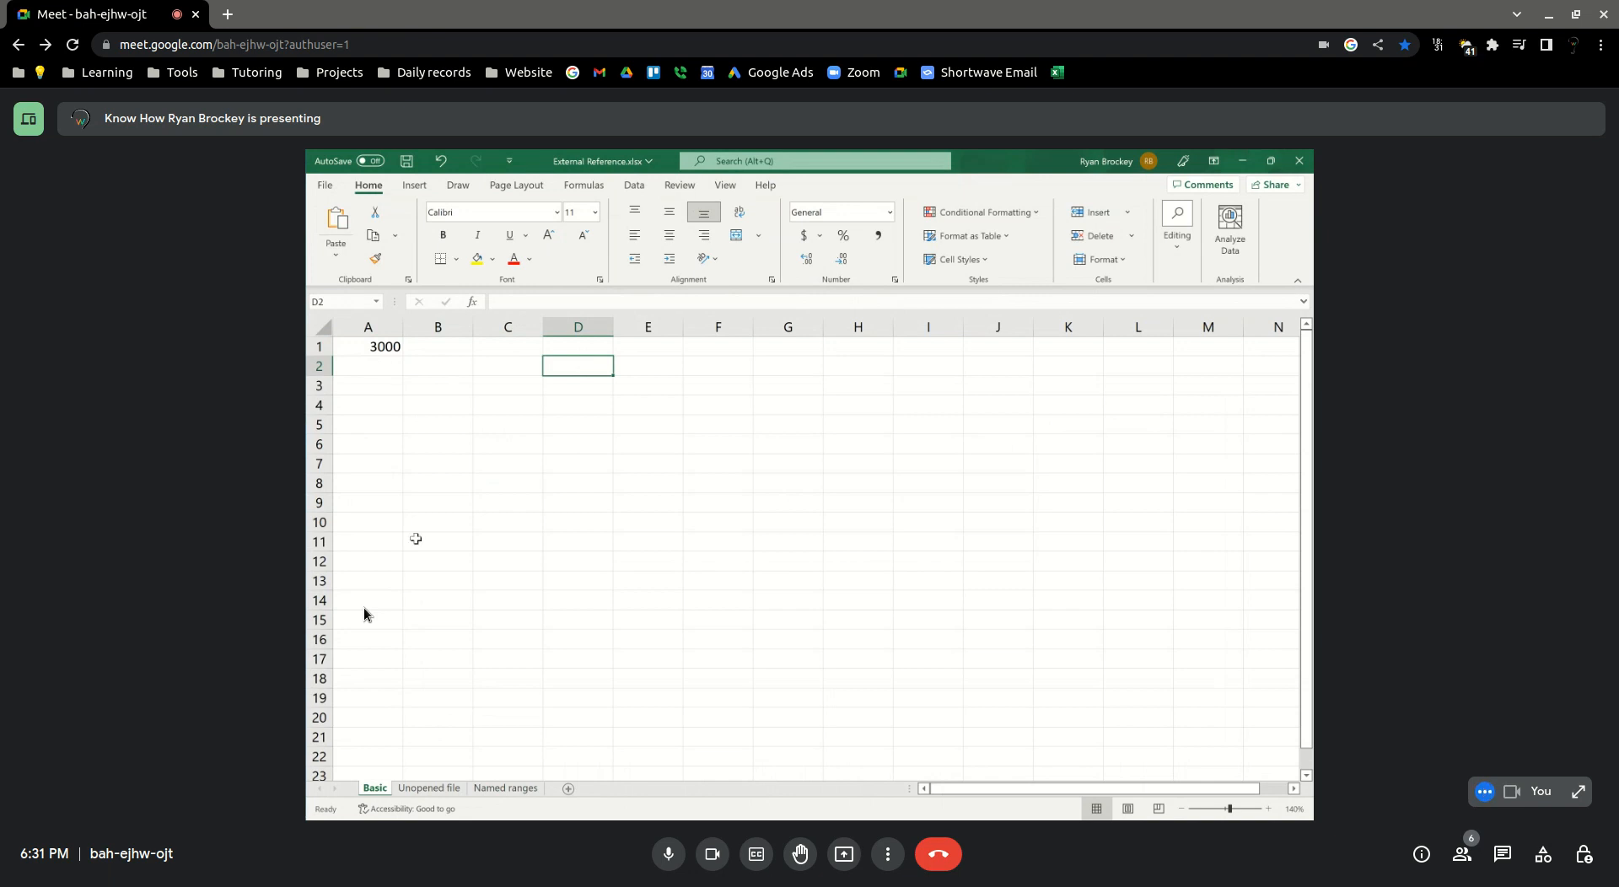
click(452, 789)
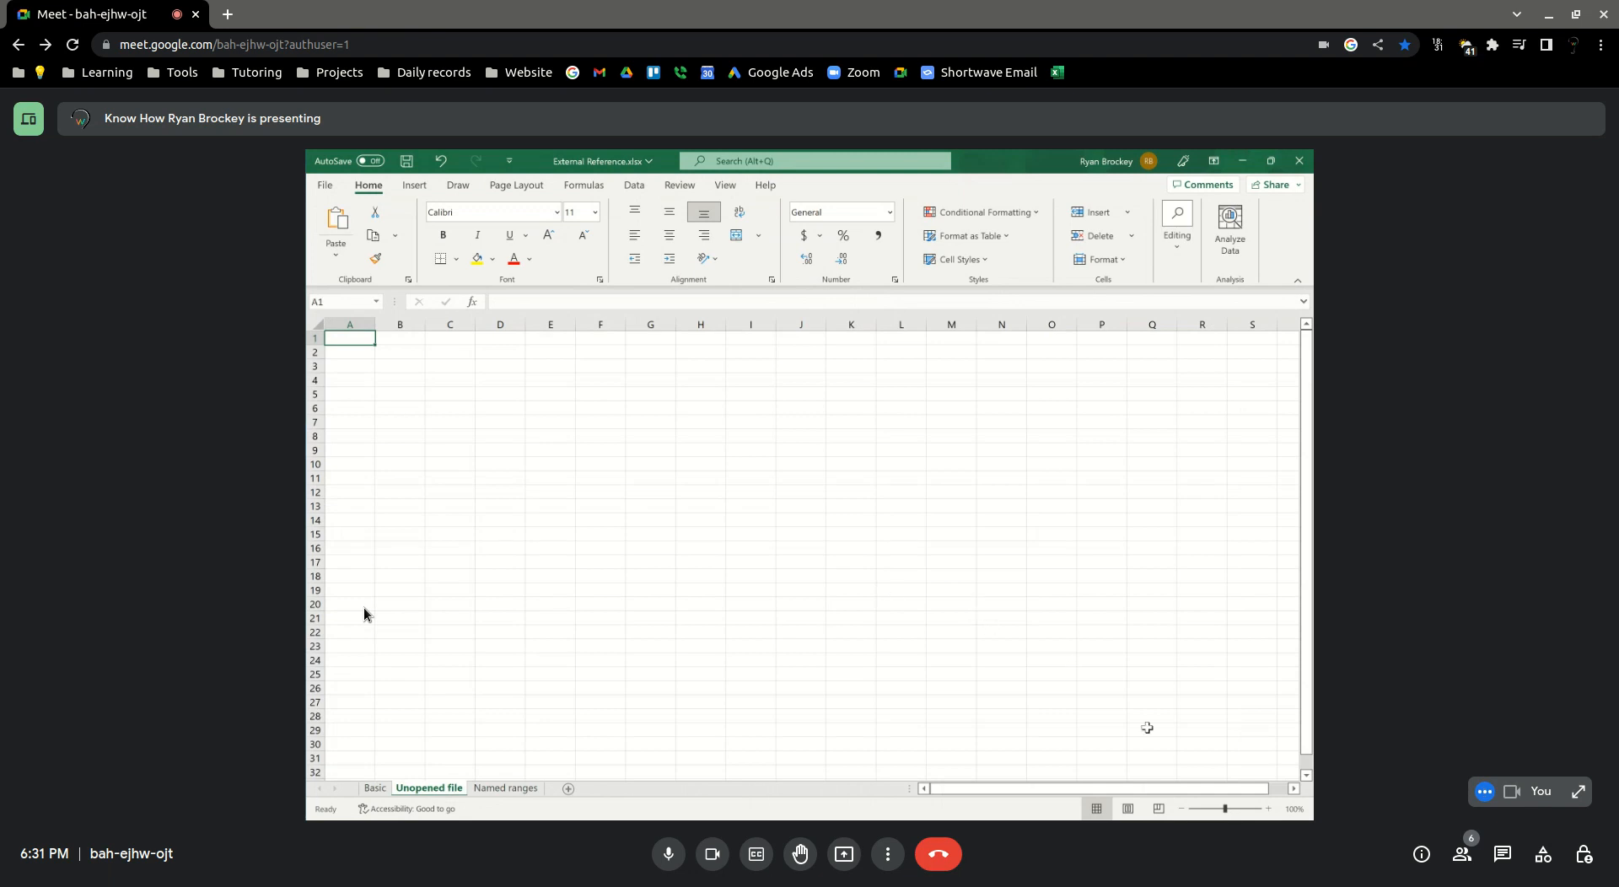
click(1267, 808)
click(1268, 809)
click(1267, 809)
click(1268, 809)
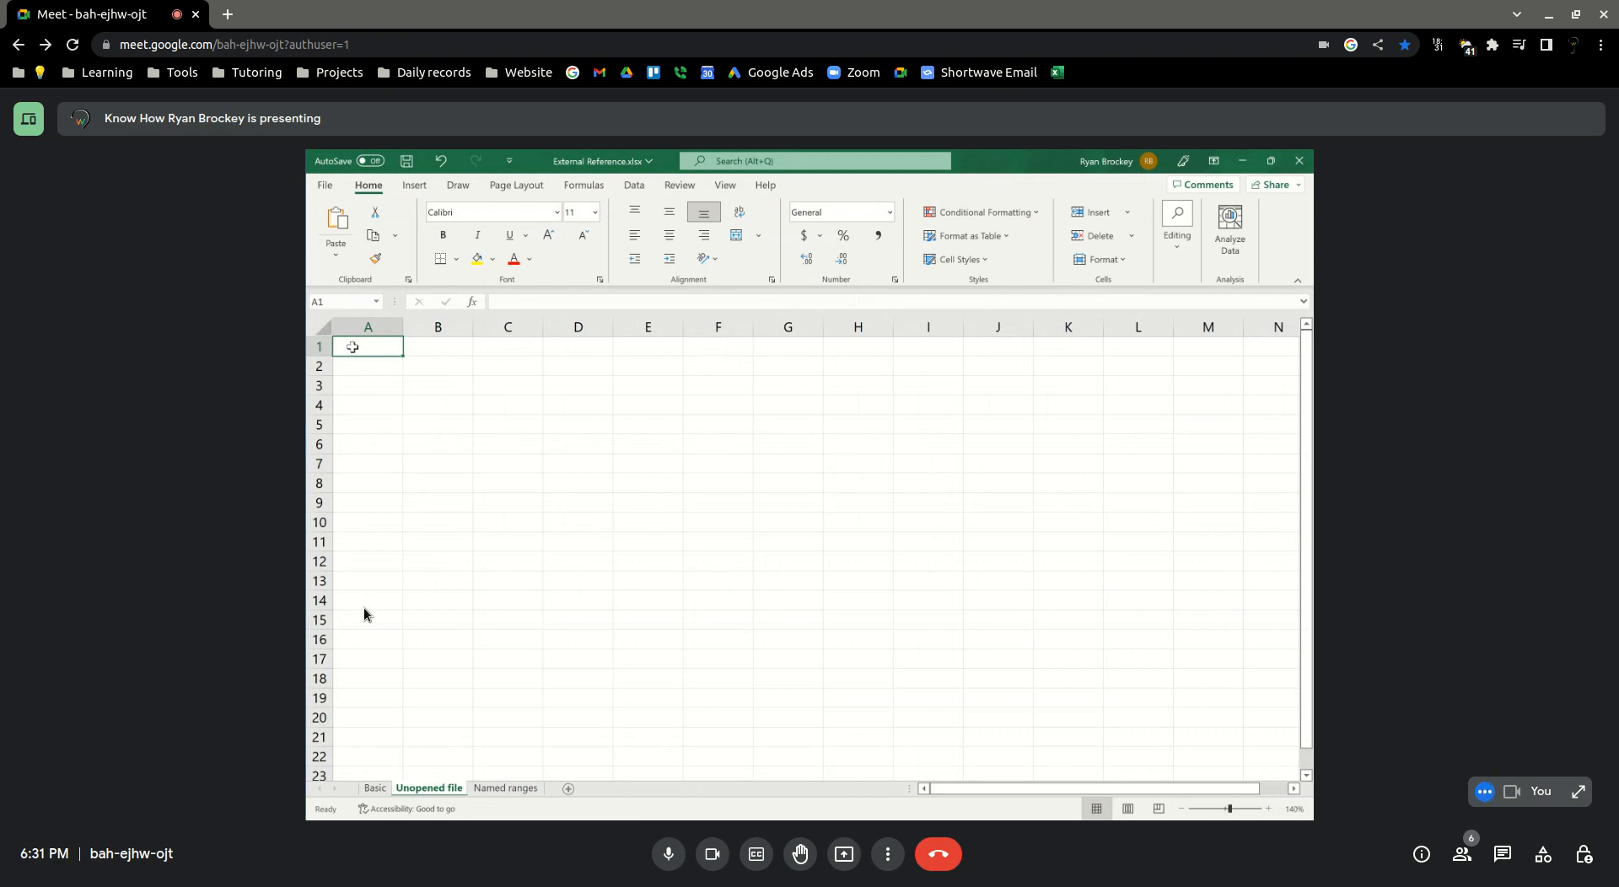
mouse_move(313, 209)
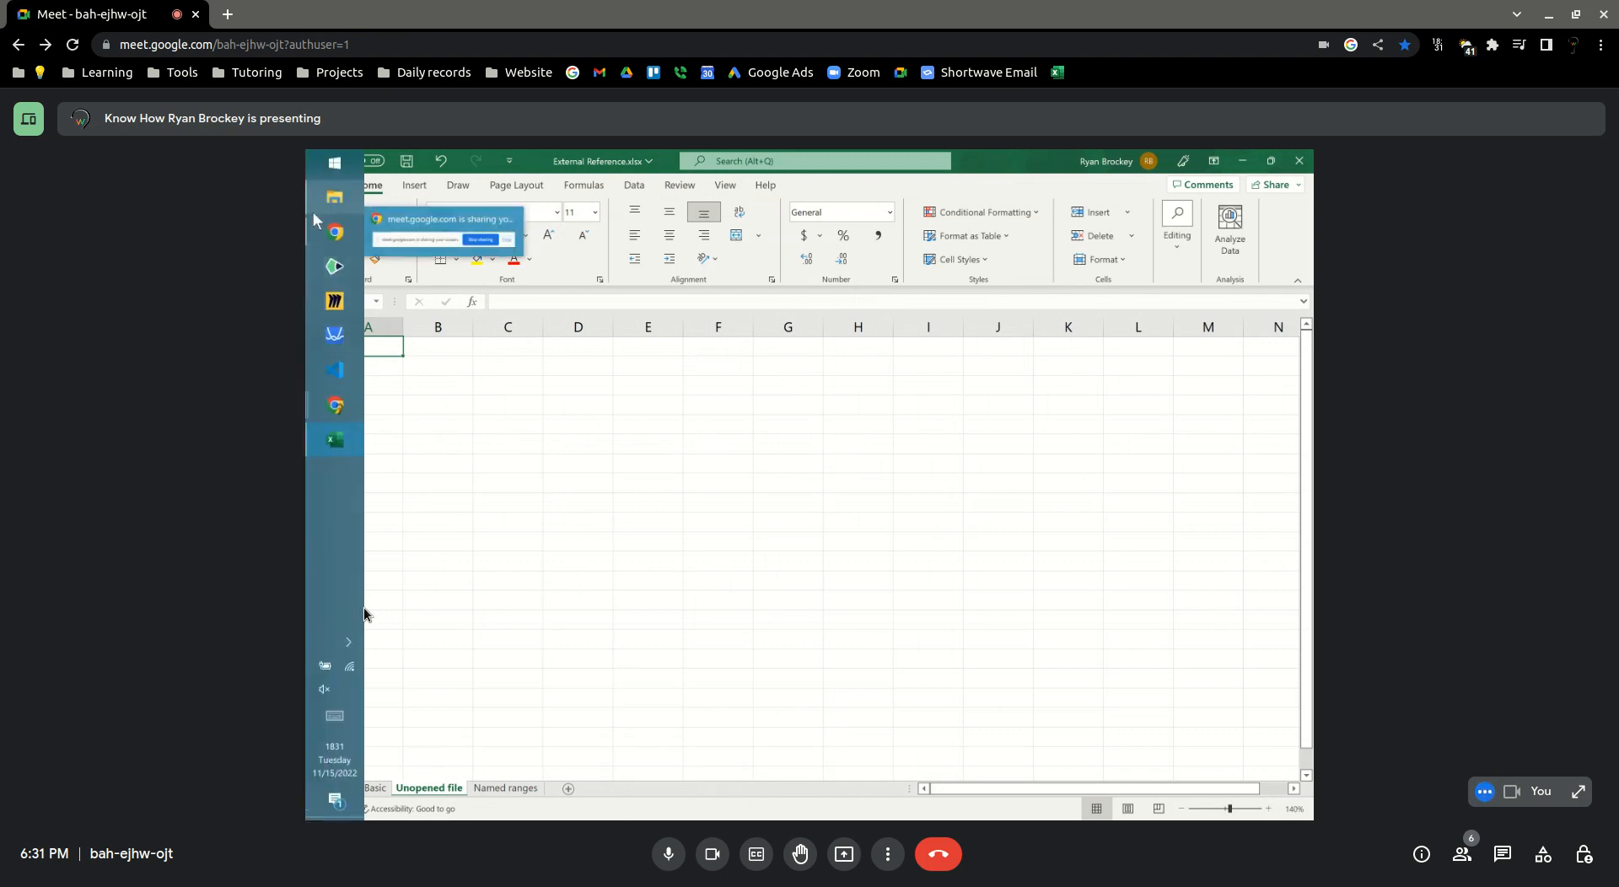